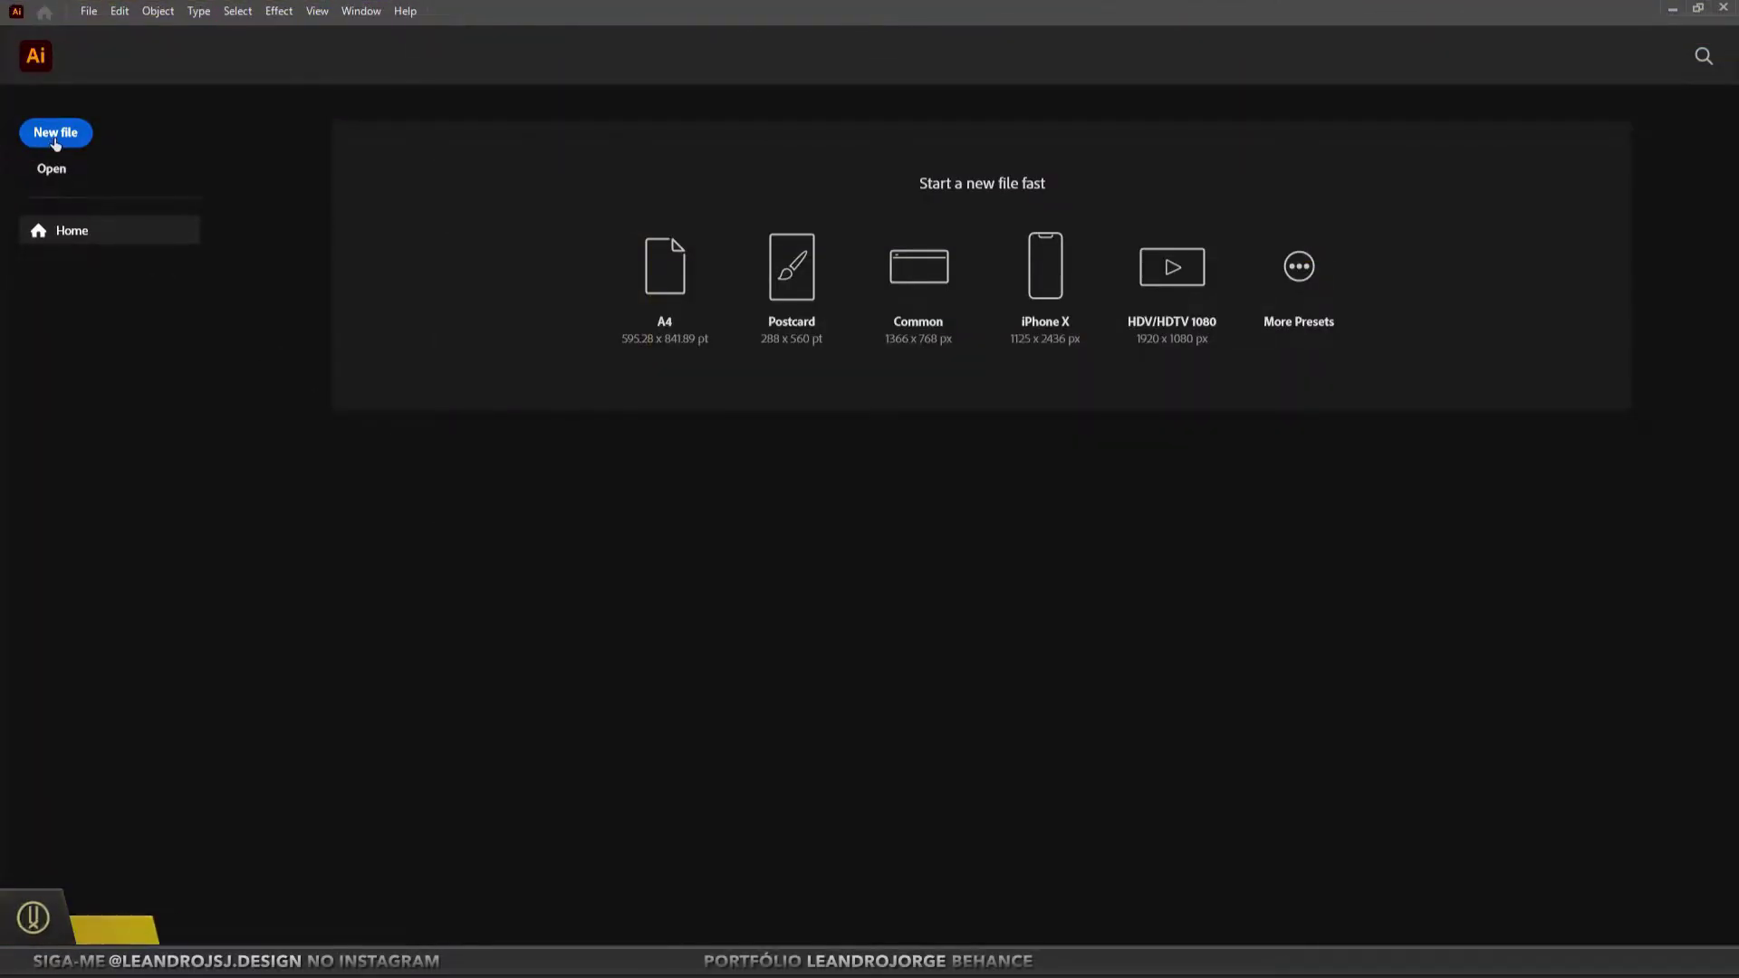
Start a new document from the Home screen
left_click(56, 136)
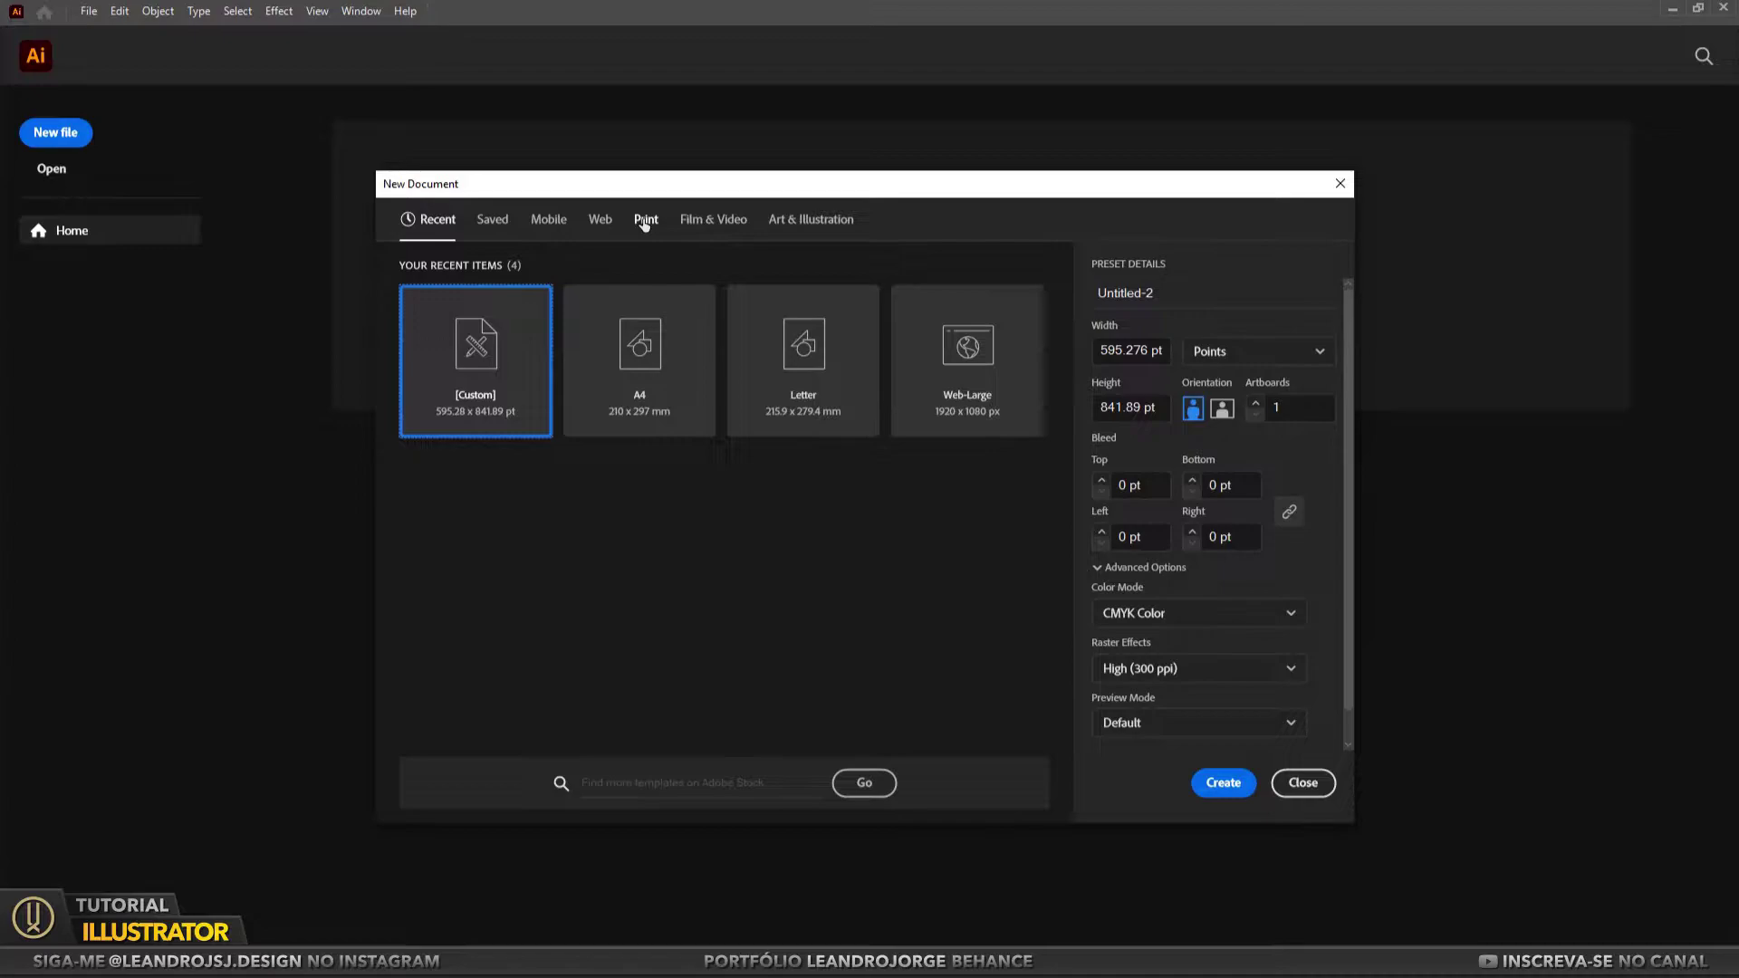
Set a blank print document to 90 × 50 mm with 3 mm bleed on every side
left_click(645, 221)
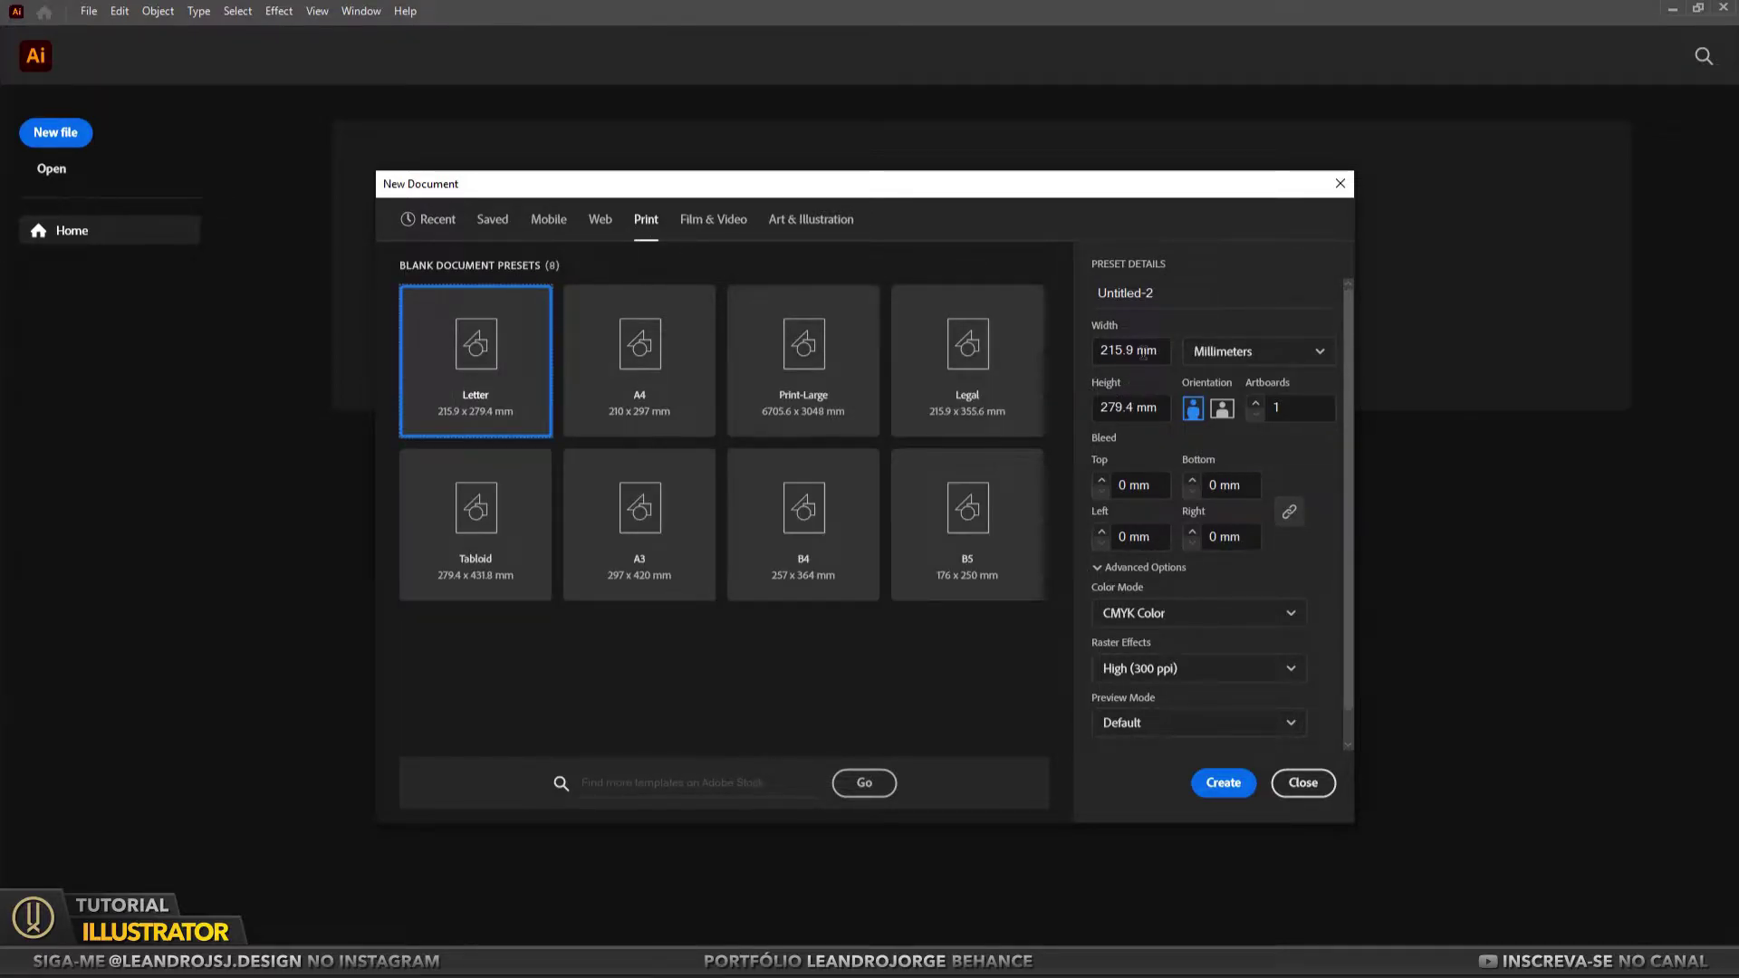
left_click_drag(1132, 352, 1086, 350)
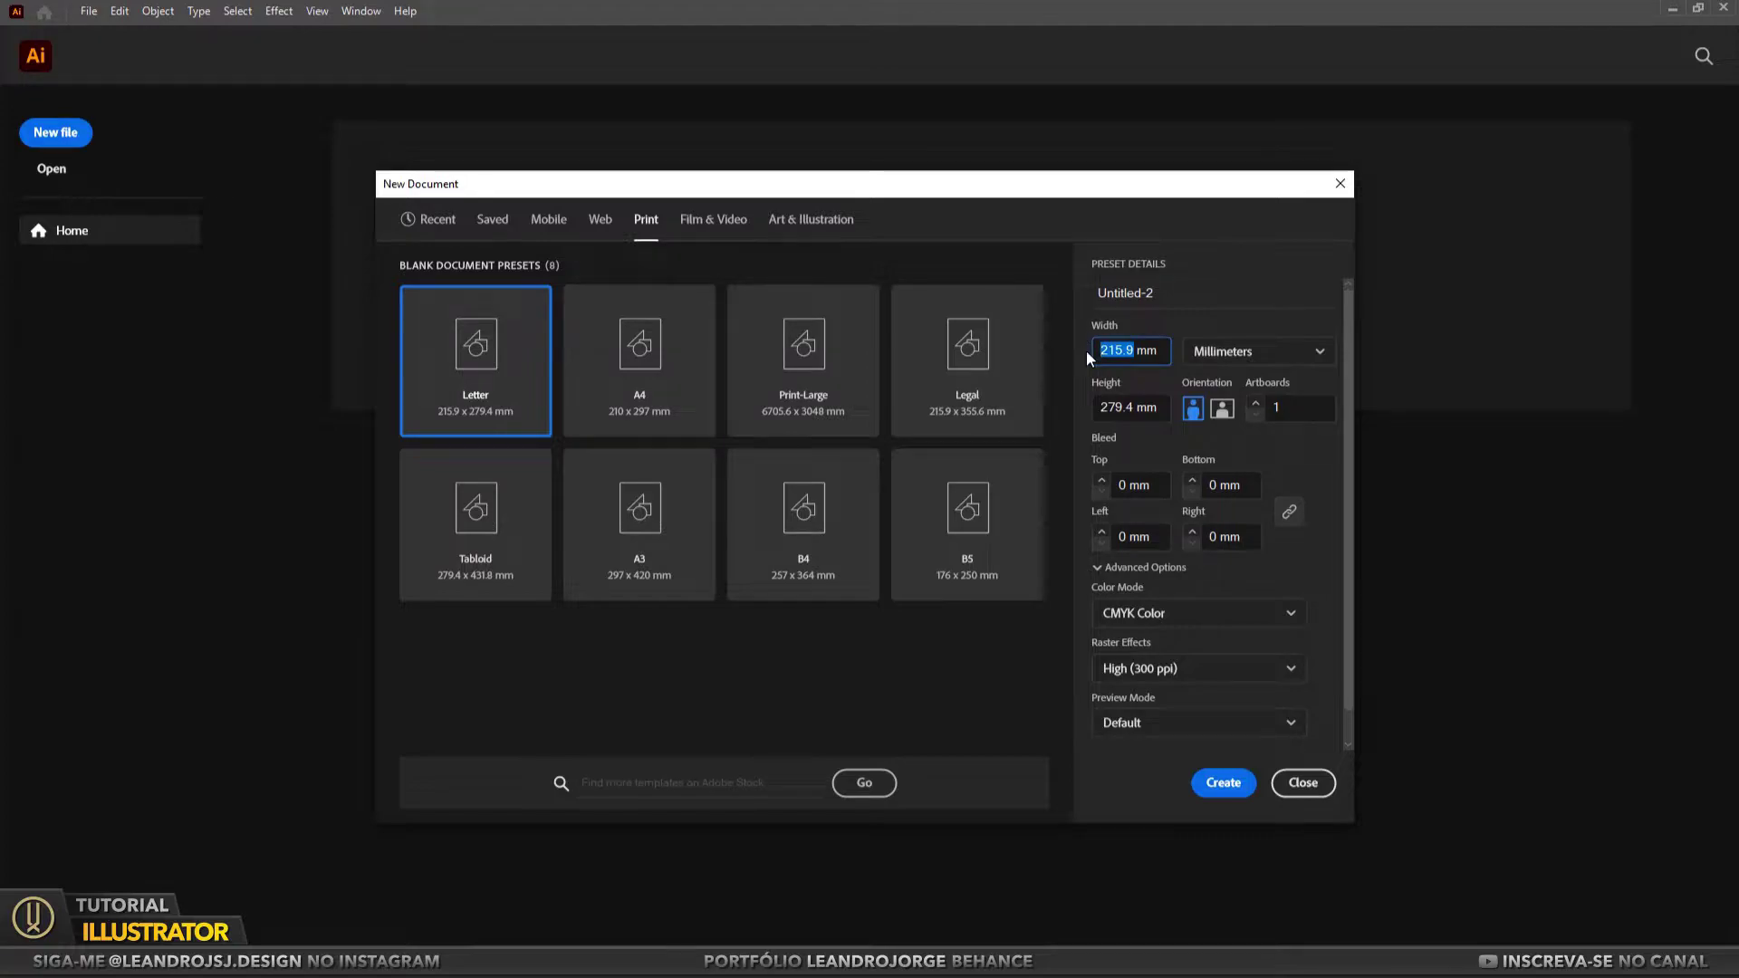
type("90")
left_click_drag(1127, 407, 1078, 405)
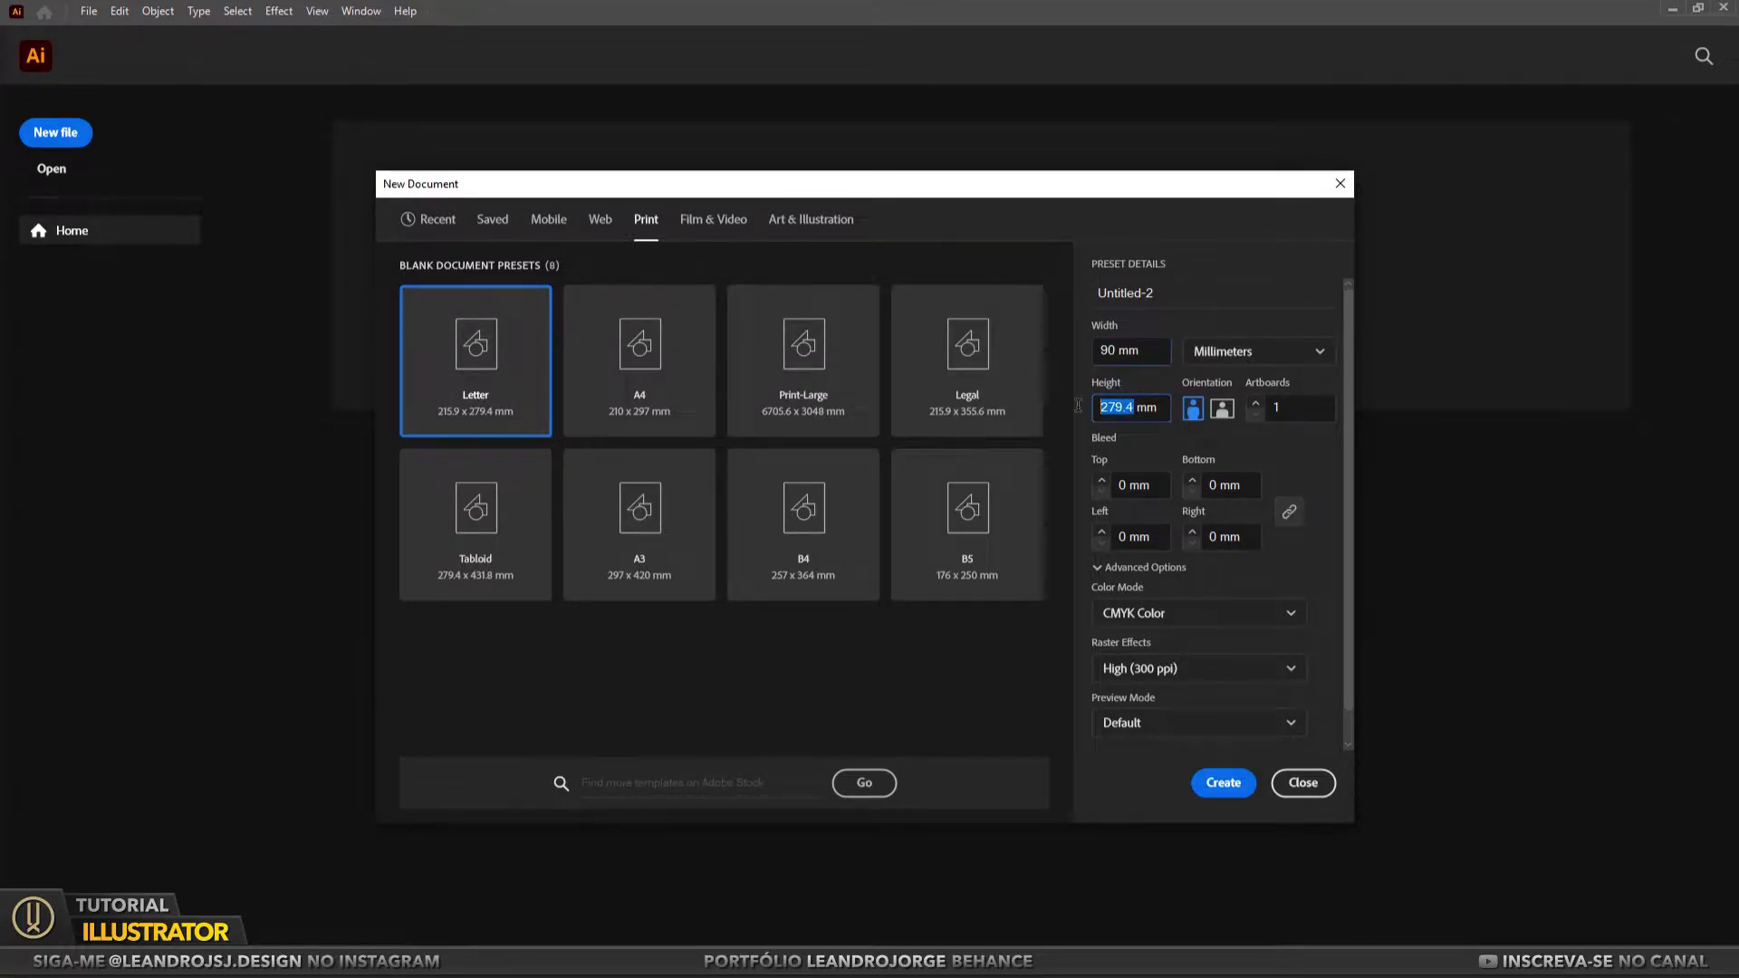
type("50")
double_click(1120, 484)
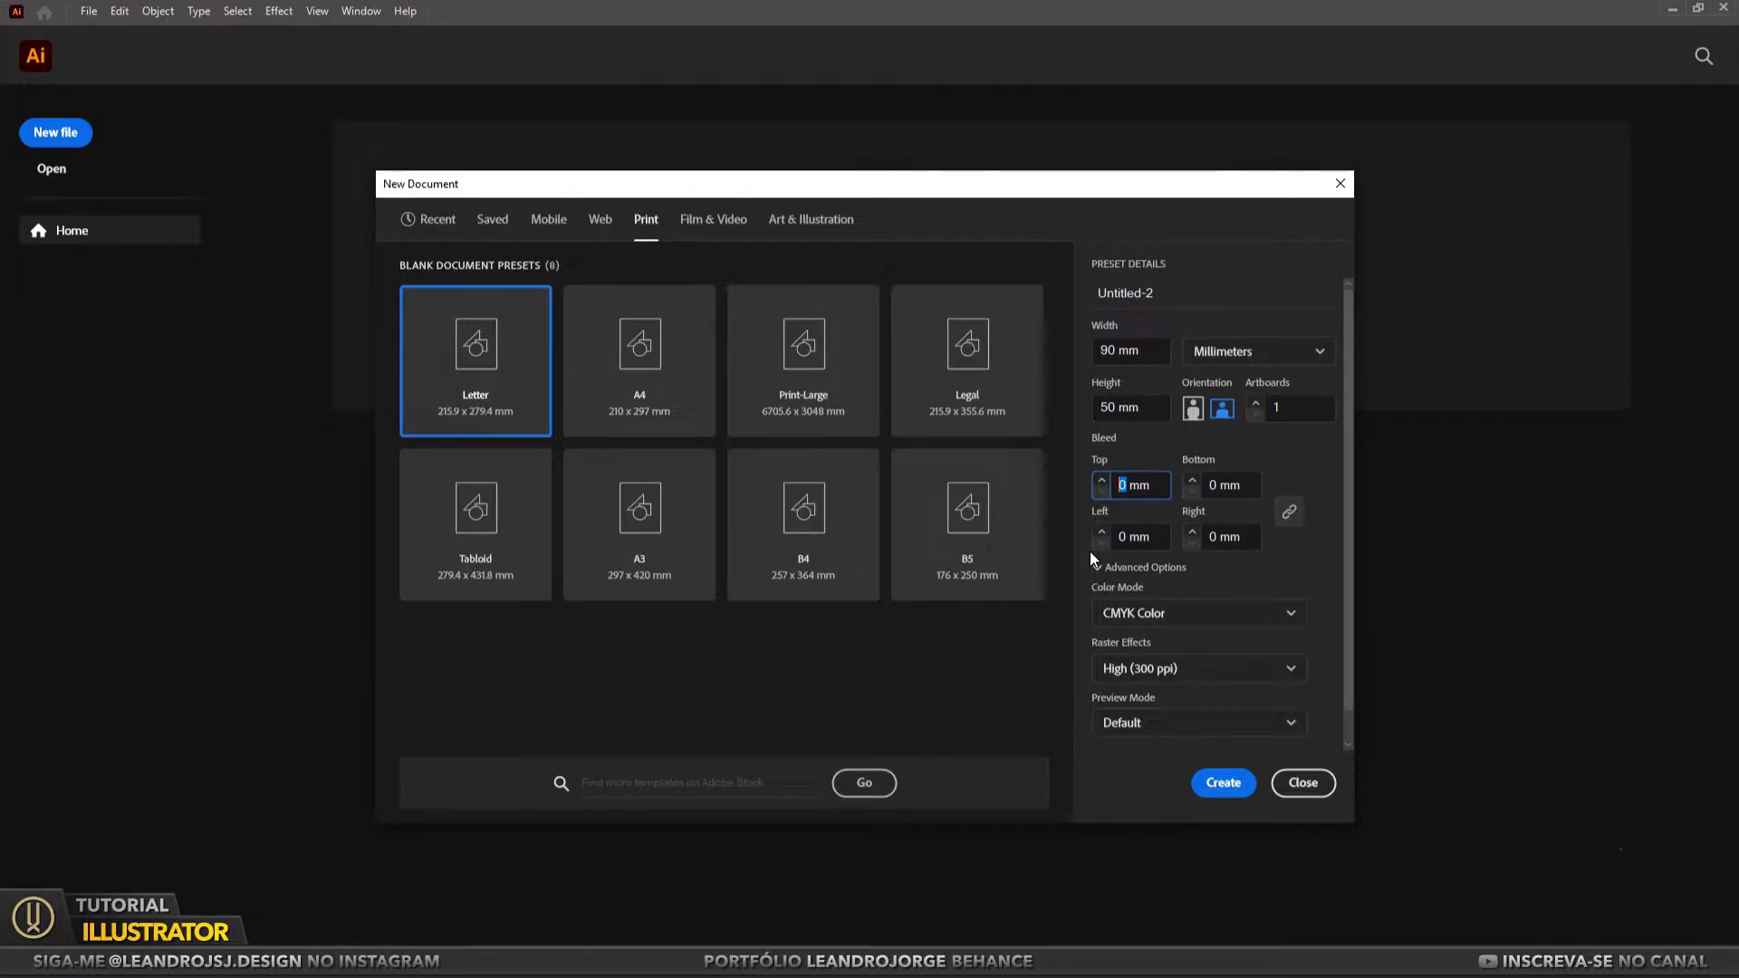
type("3")
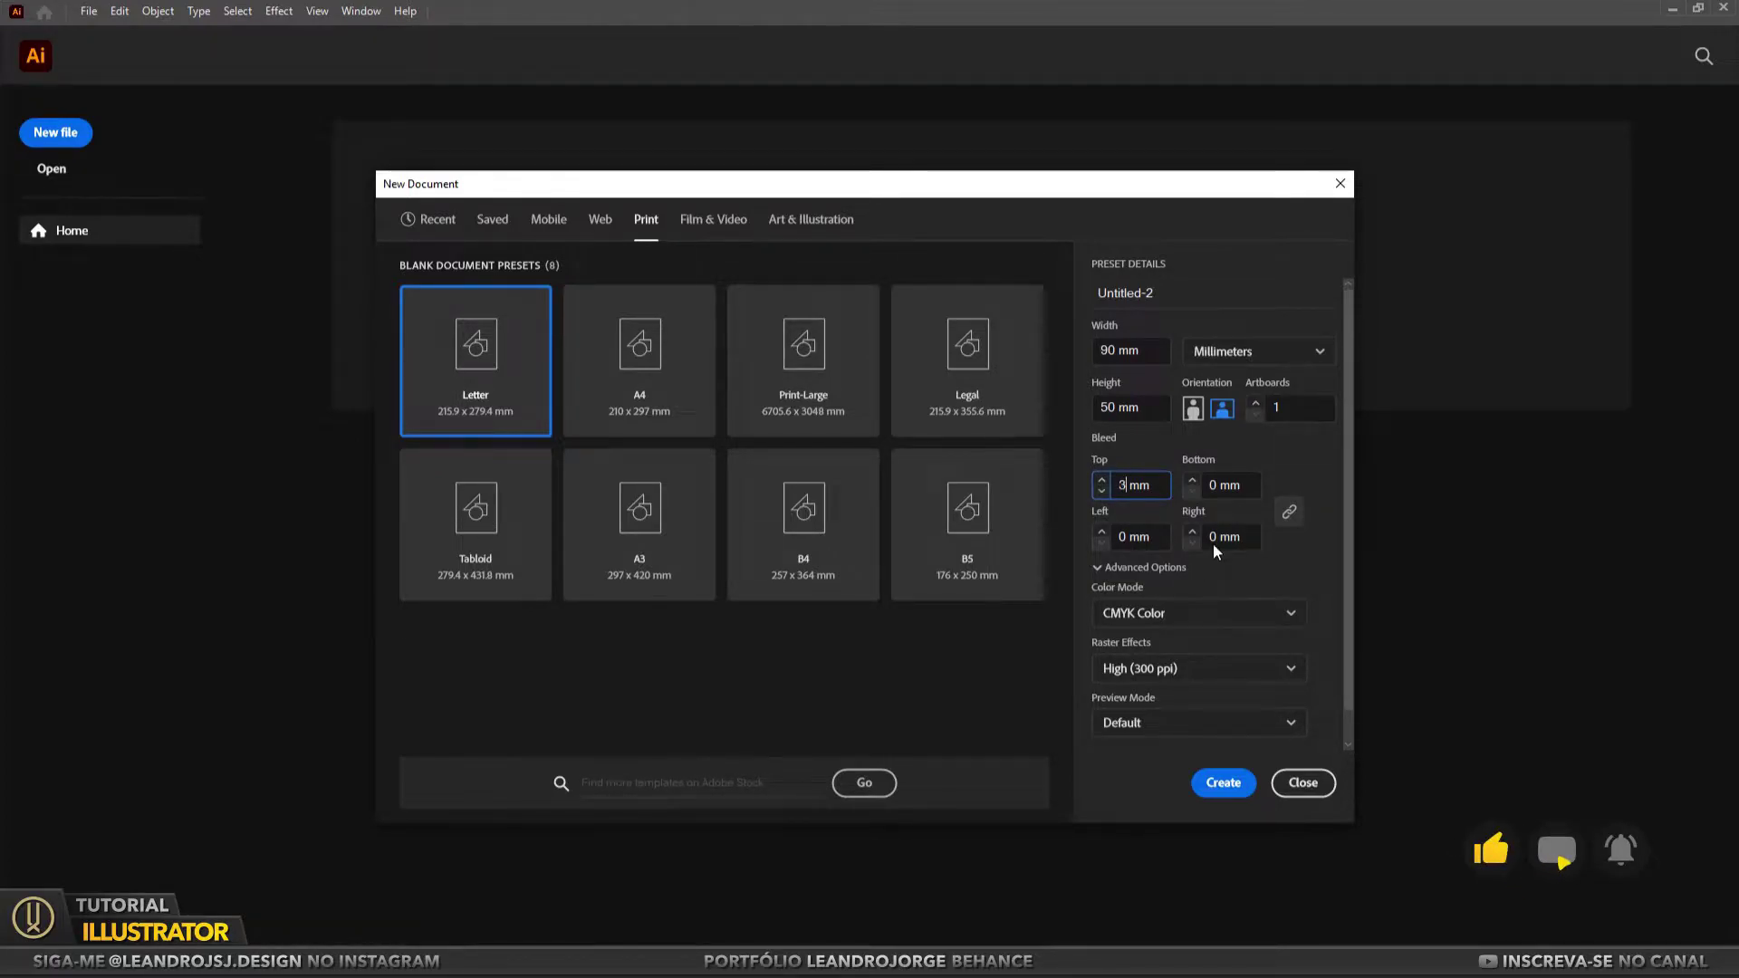
left_click(1243, 483)
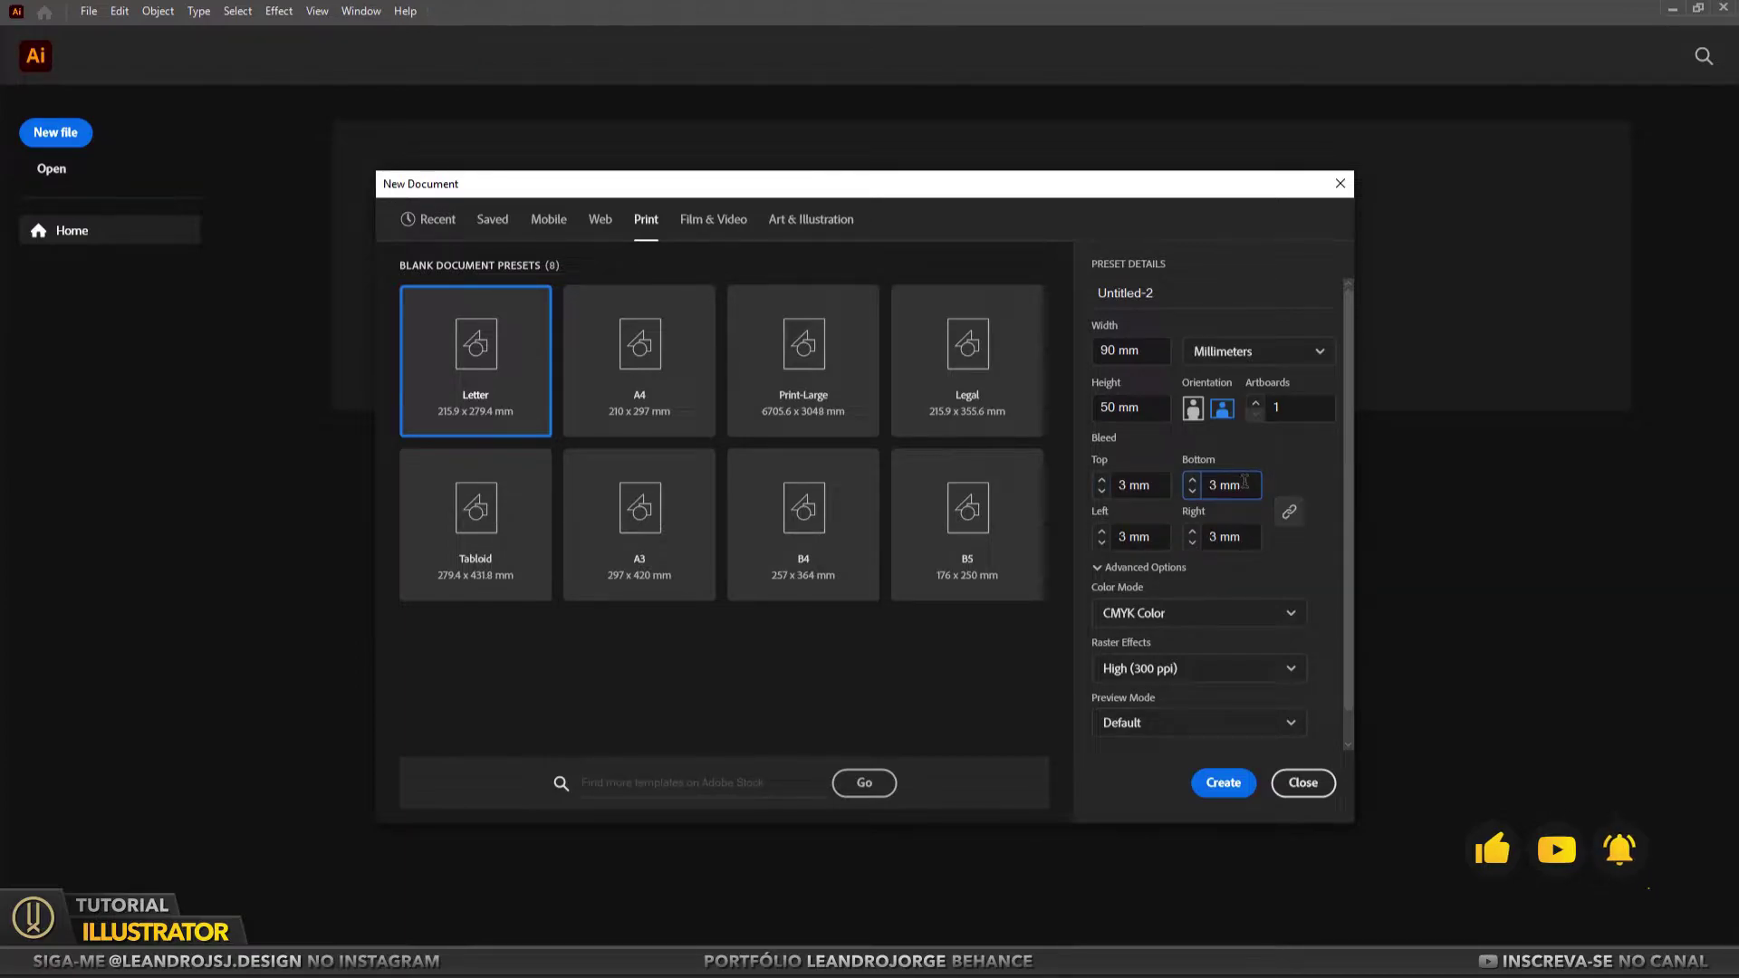
Use millimetres, 2 artboards and CMYK, name it CARTÃO-DE-VISITAS, and create it
left_click(1319, 353)
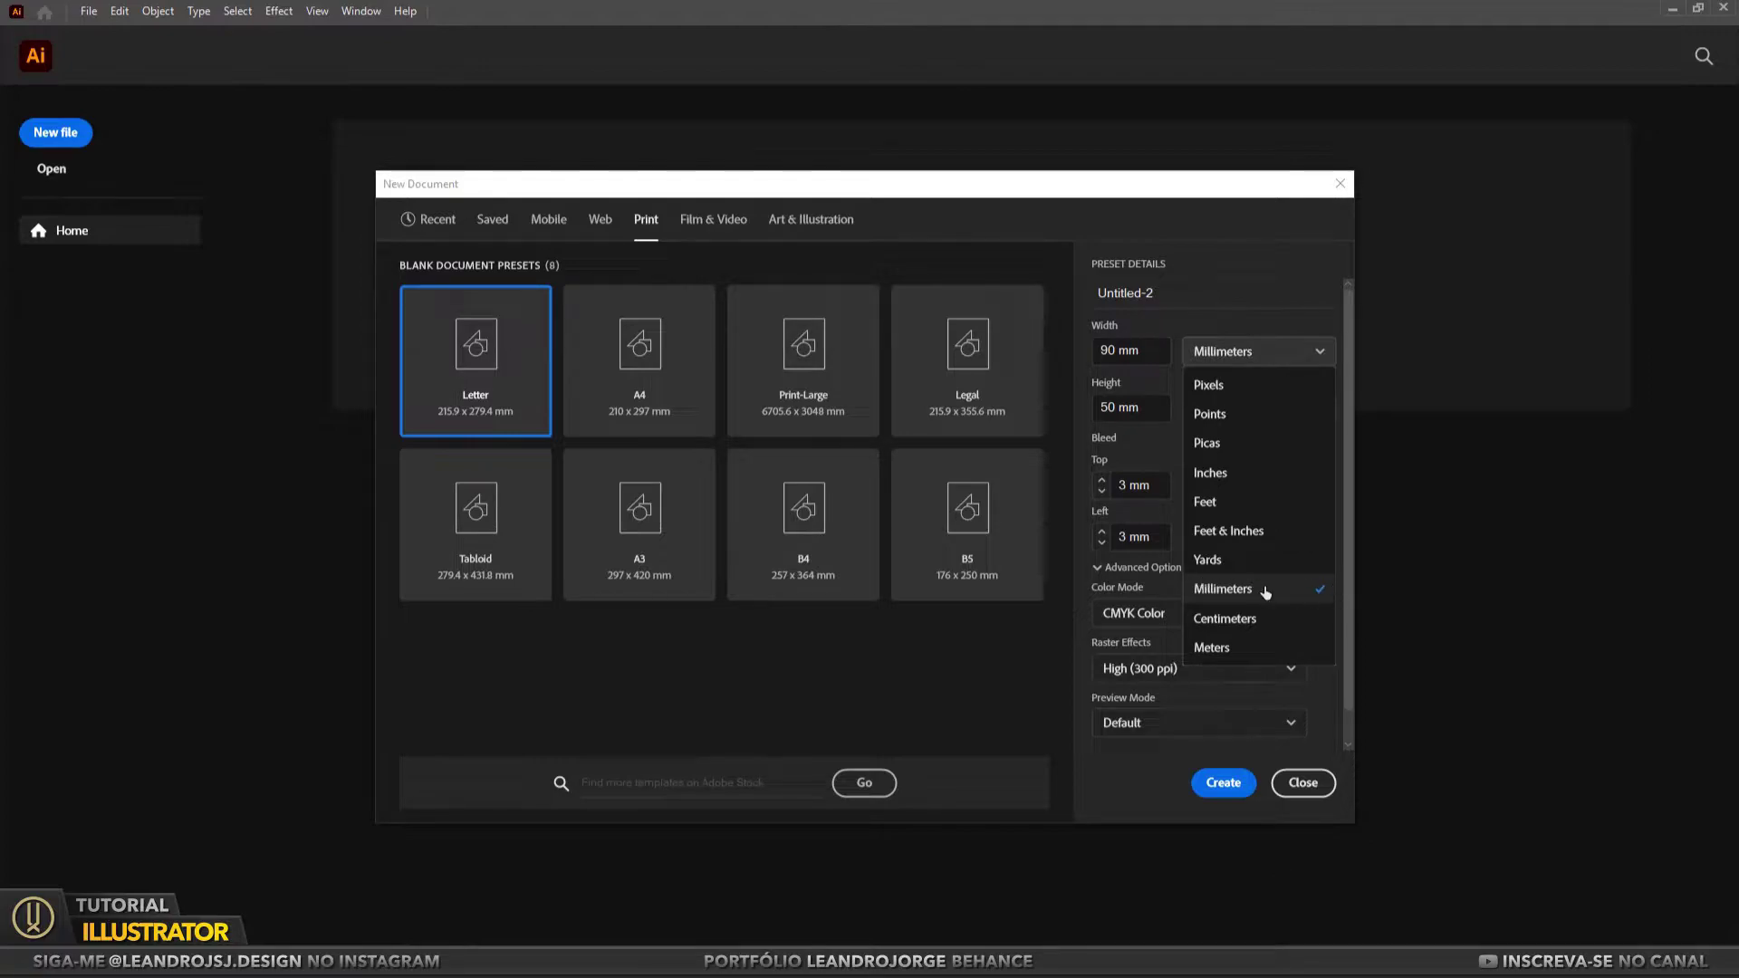
left_click(1296, 591)
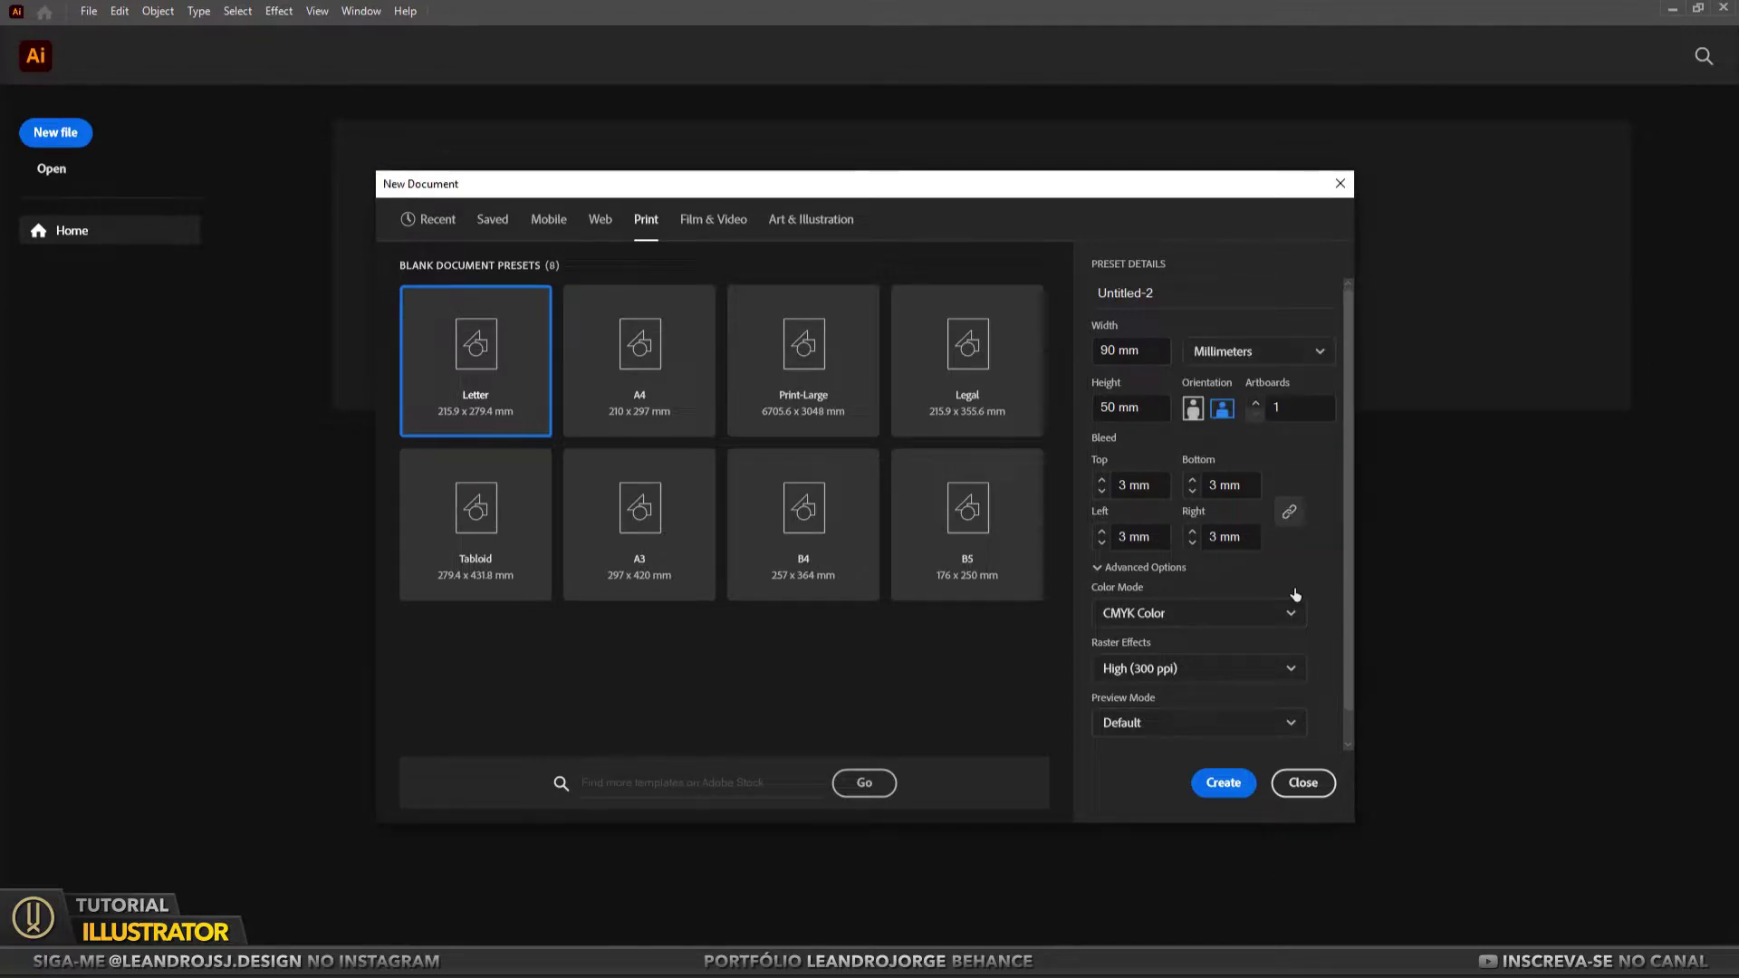
left_click(1255, 404)
left_click(1239, 612)
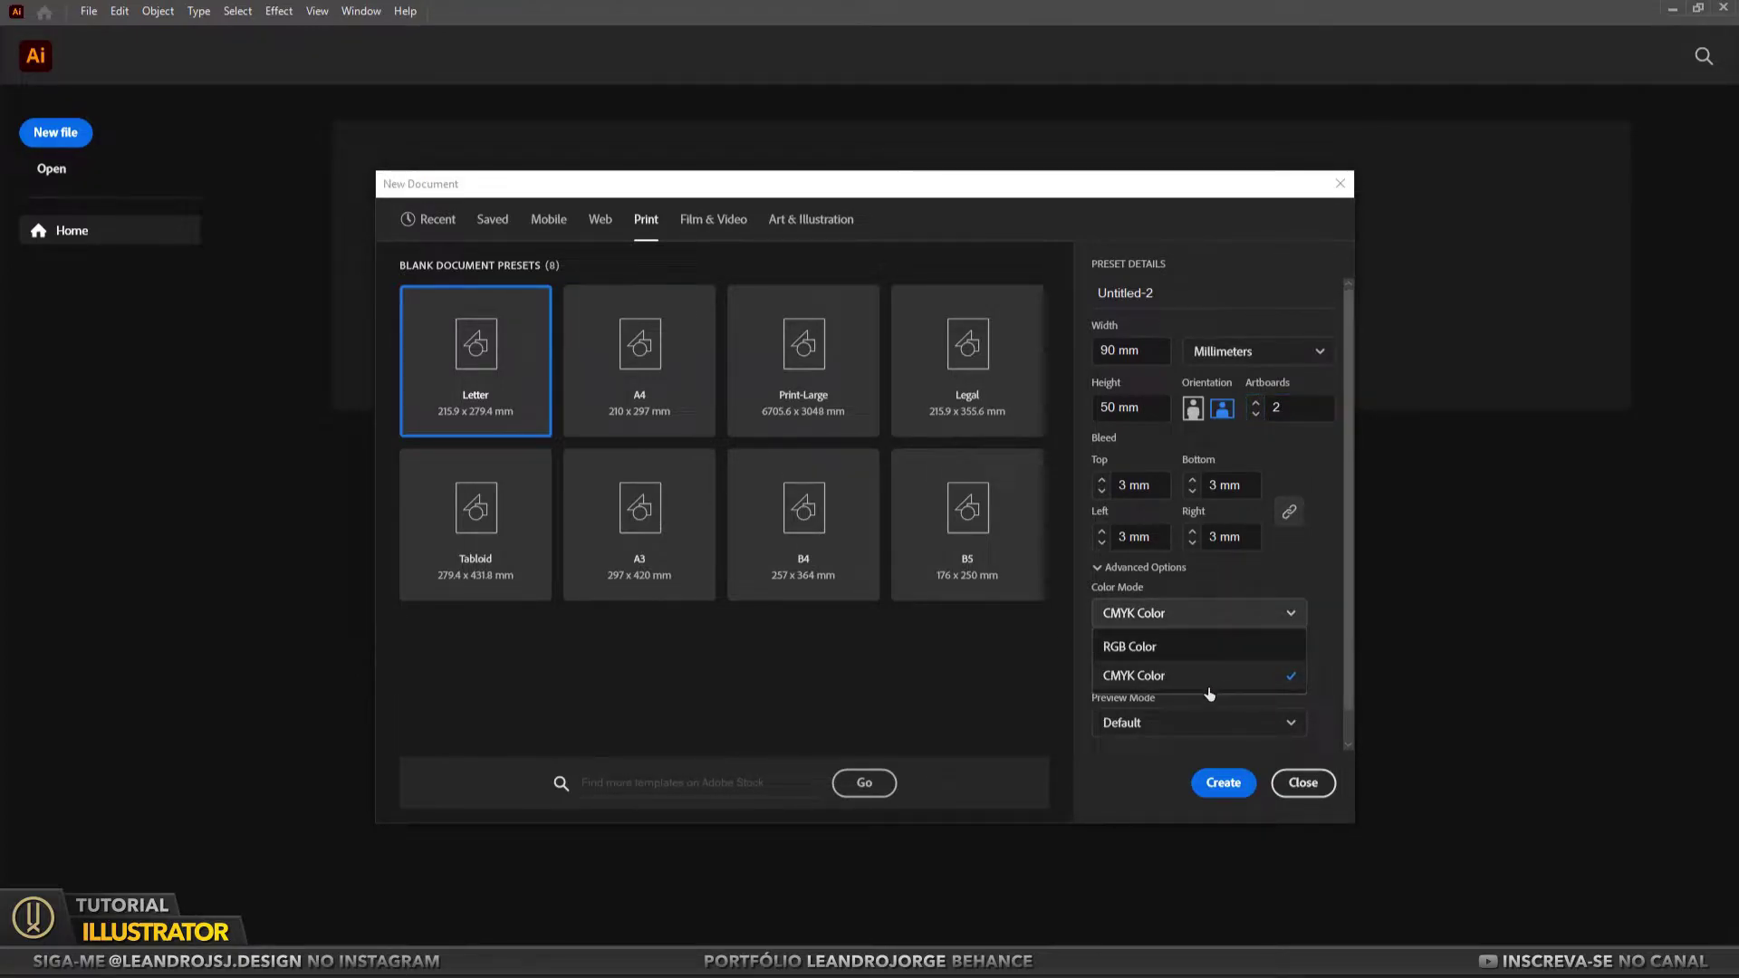
left_click(1254, 676)
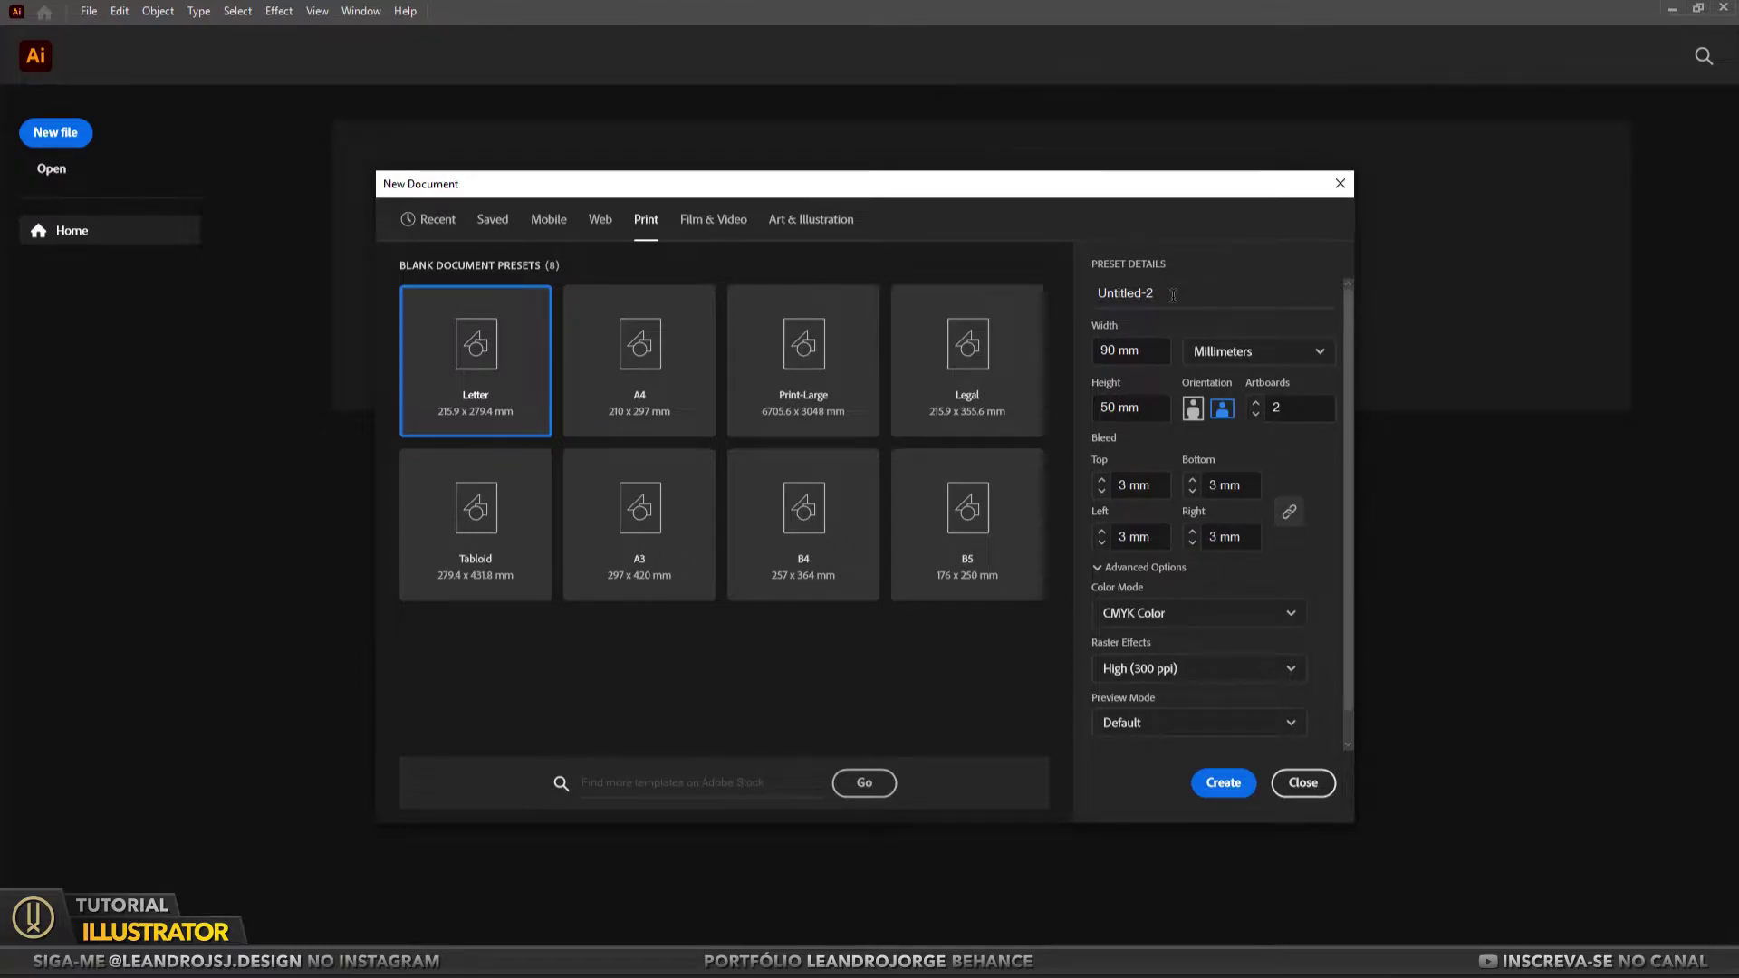
left_click(1171, 294)
type("U")
type("ARTÃO-DE-VISITAS")
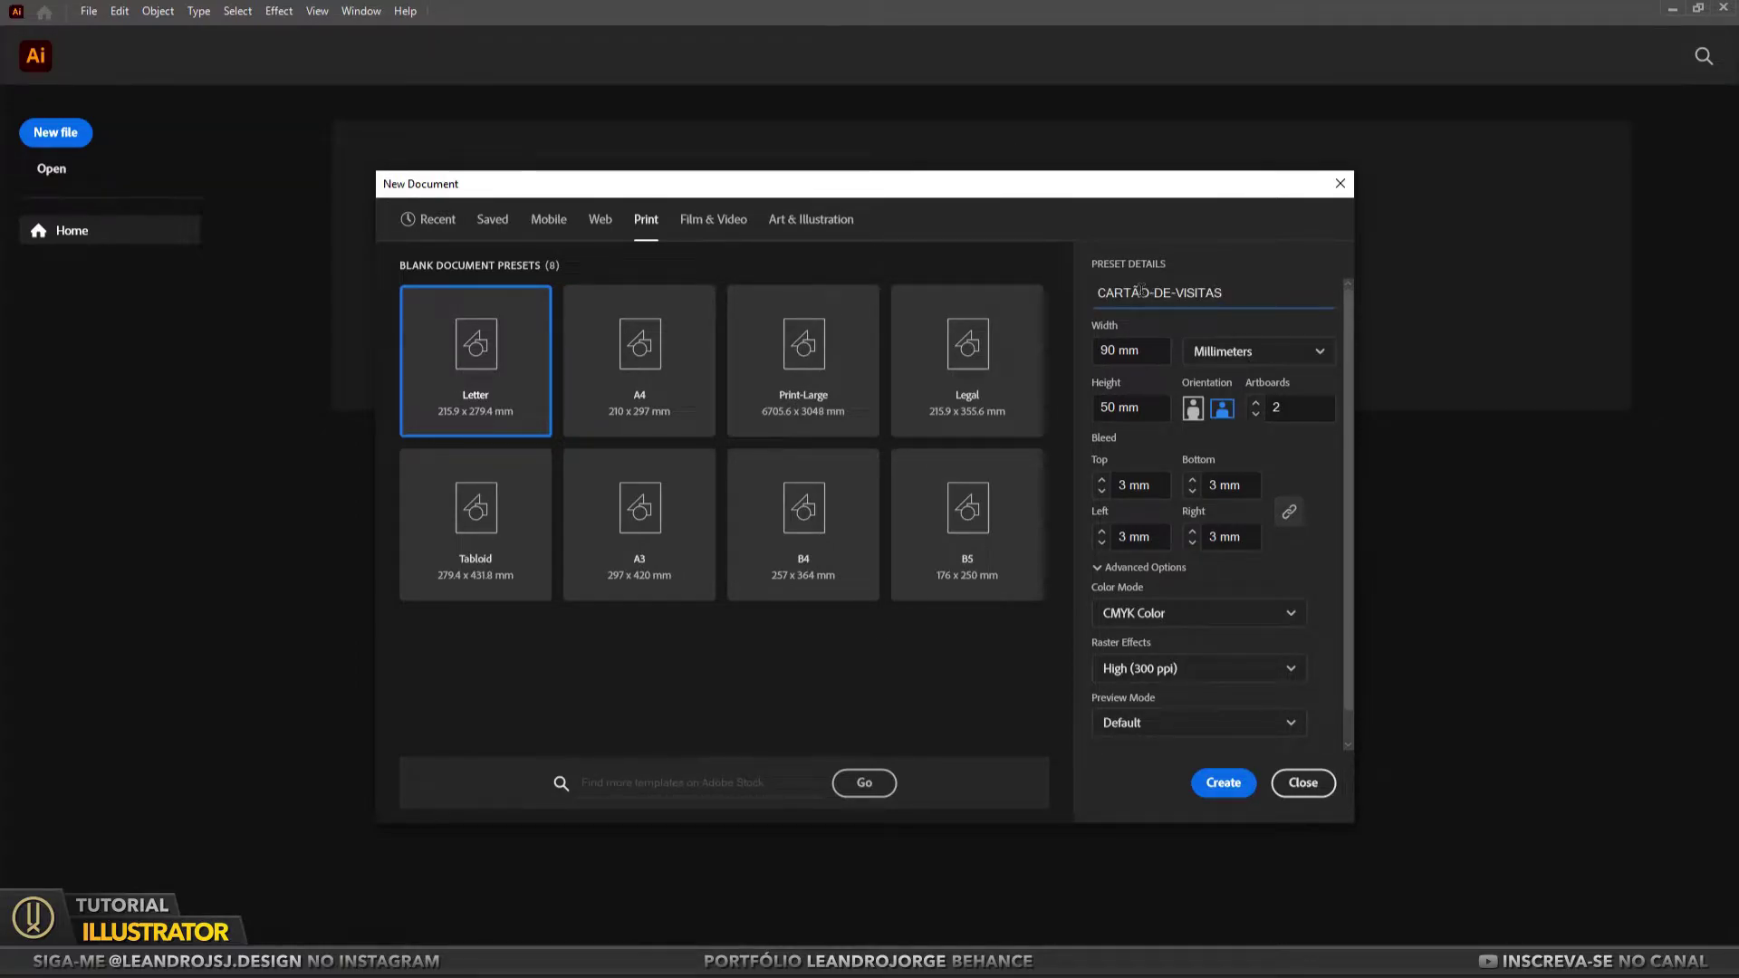
left_click(1222, 784)
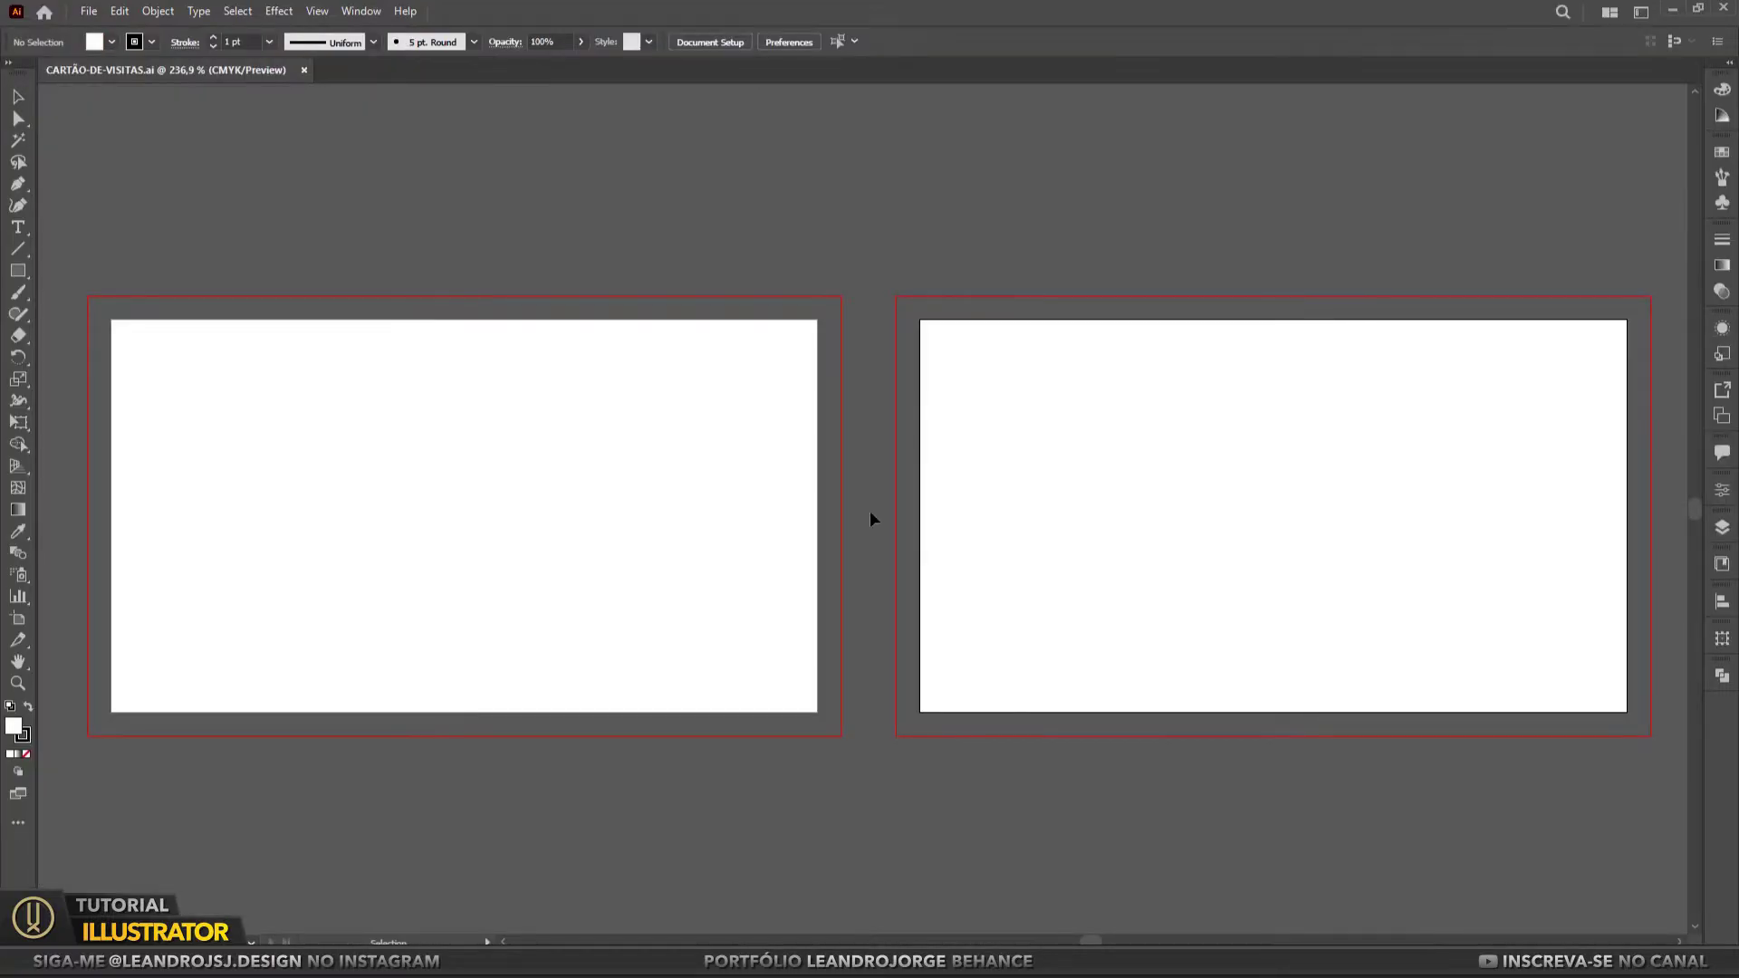
Draw a small square at the card's top-left with black fill and no stroke
left_click(26, 271)
left_click_drag(96, 320, 145, 368)
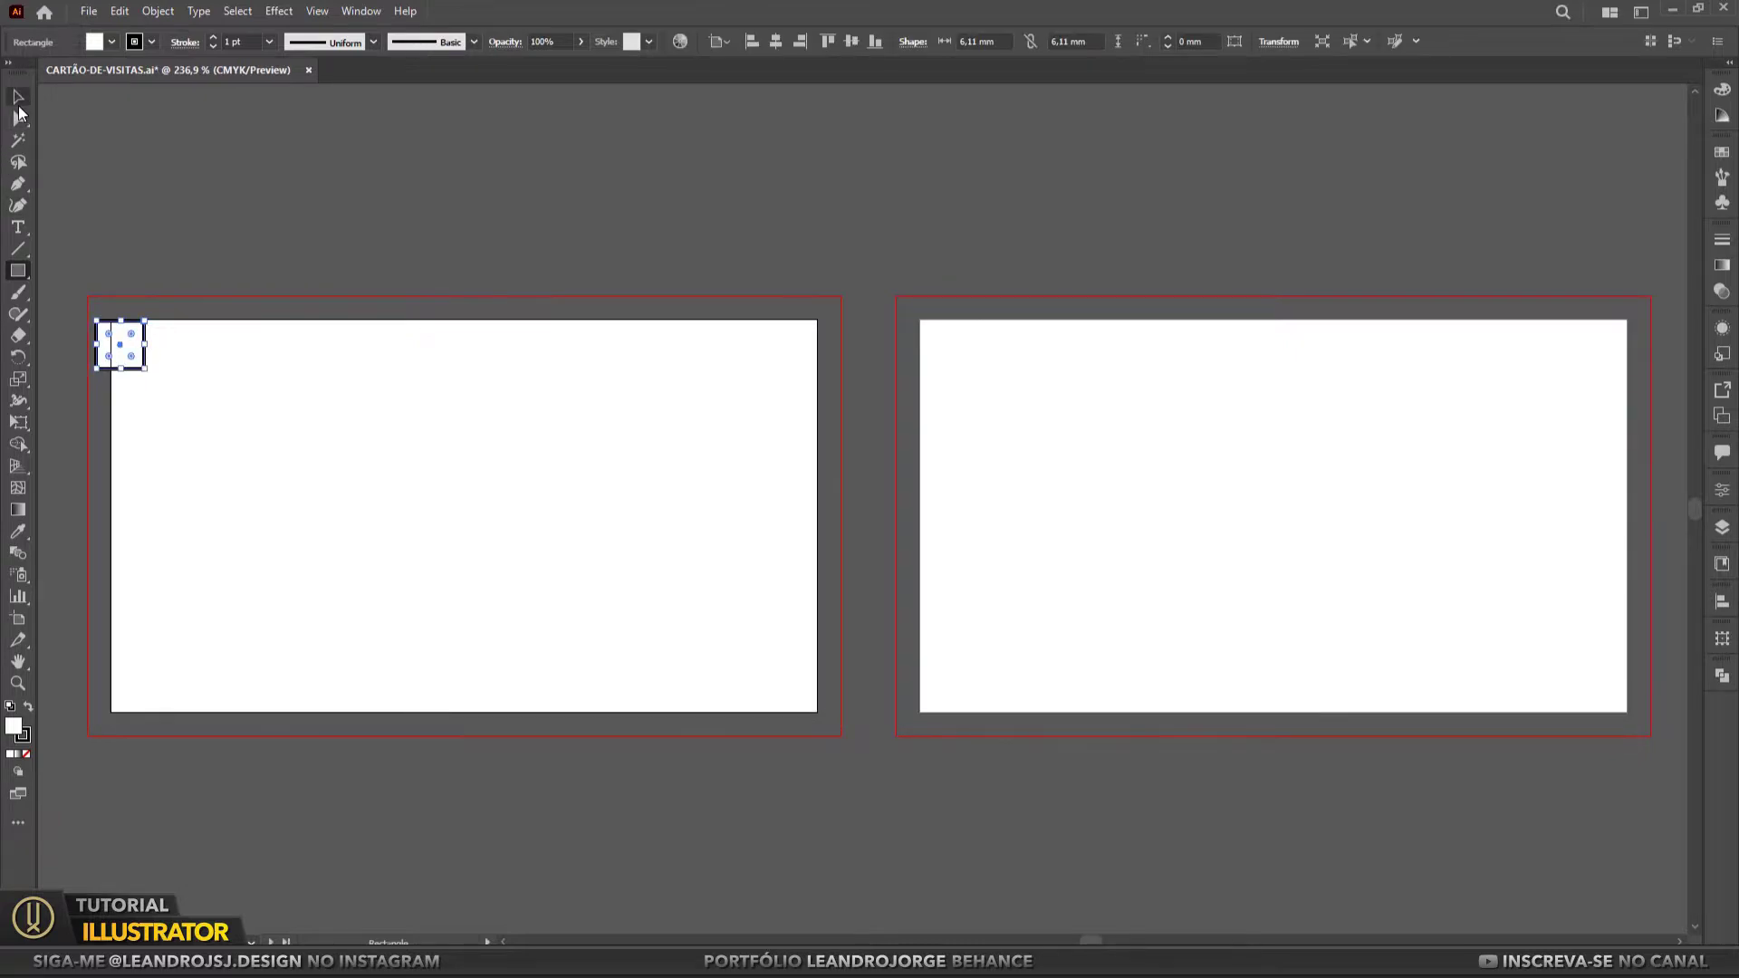
left_click(18, 98)
left_click(110, 41)
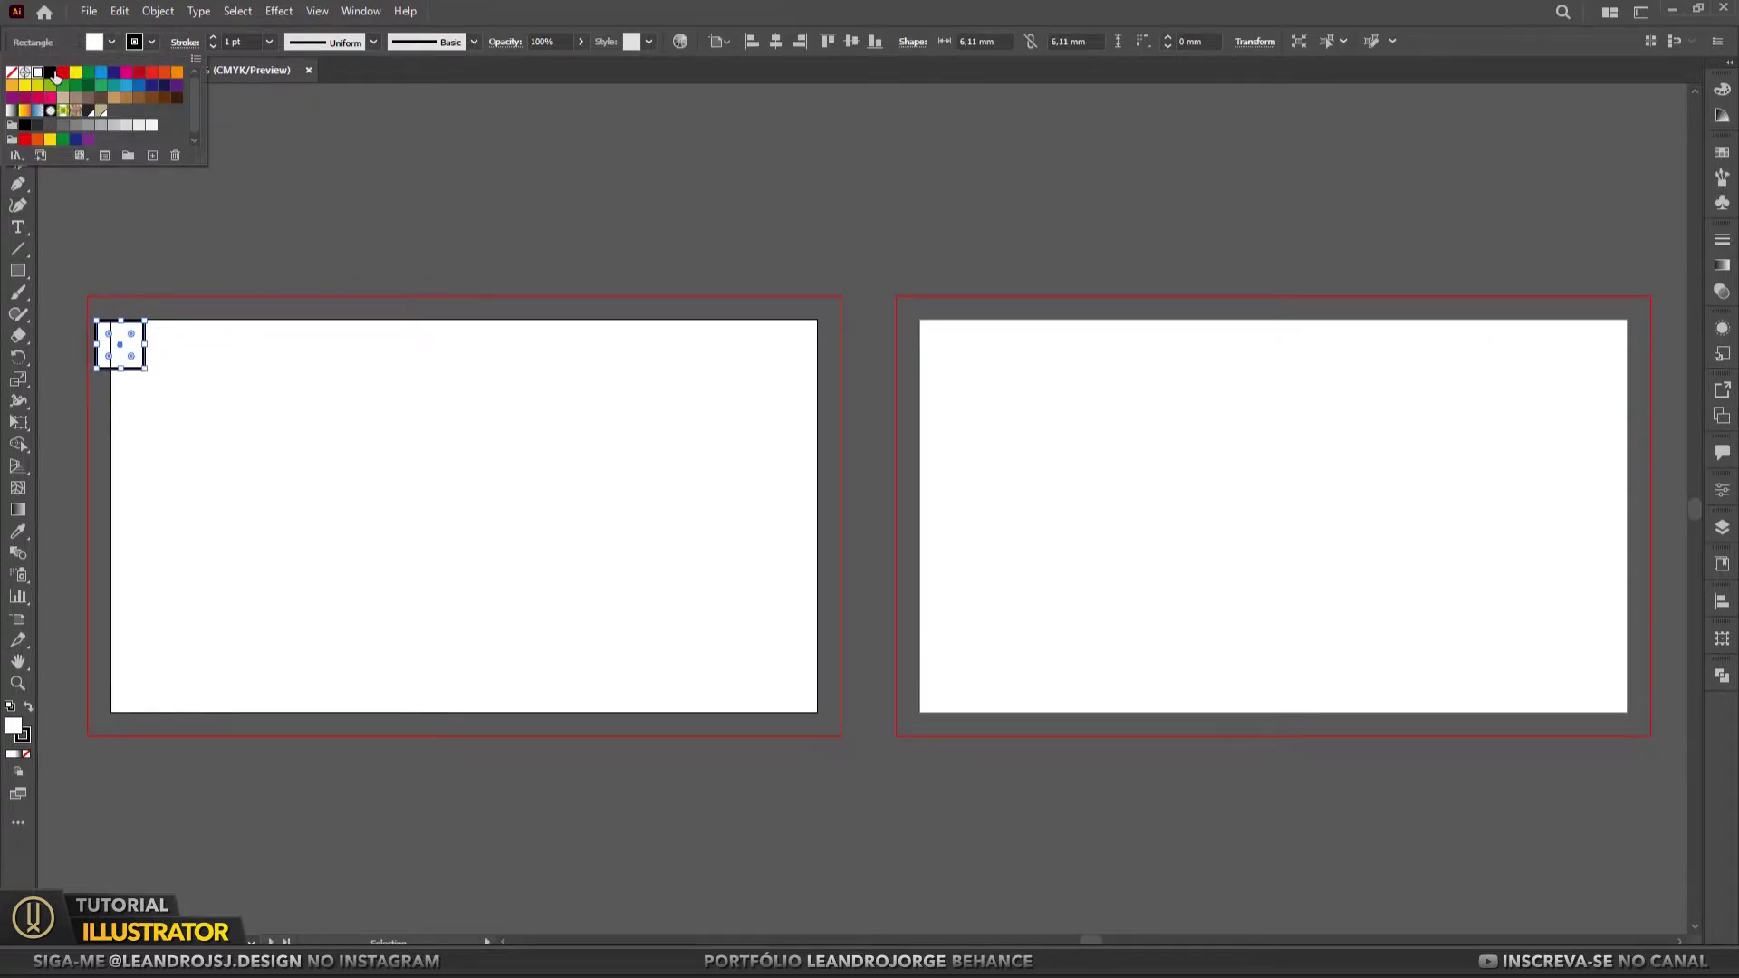
left_click(49, 73)
left_click(153, 44)
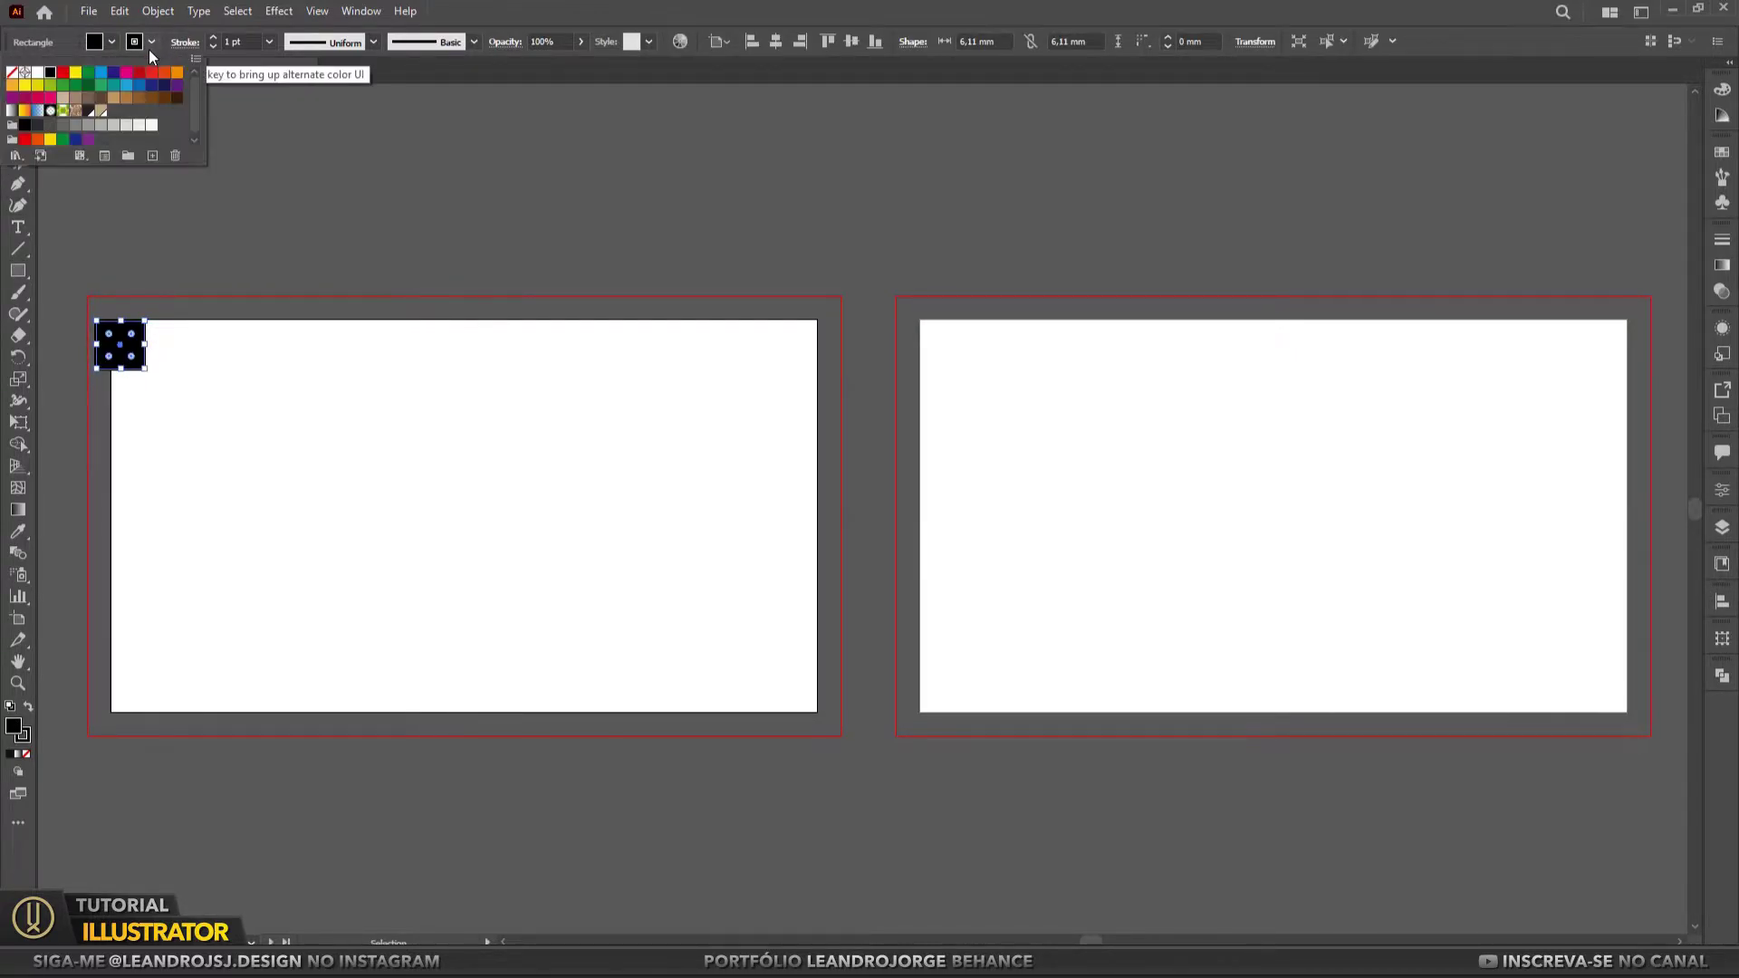
left_click(13, 76)
left_click(227, 223)
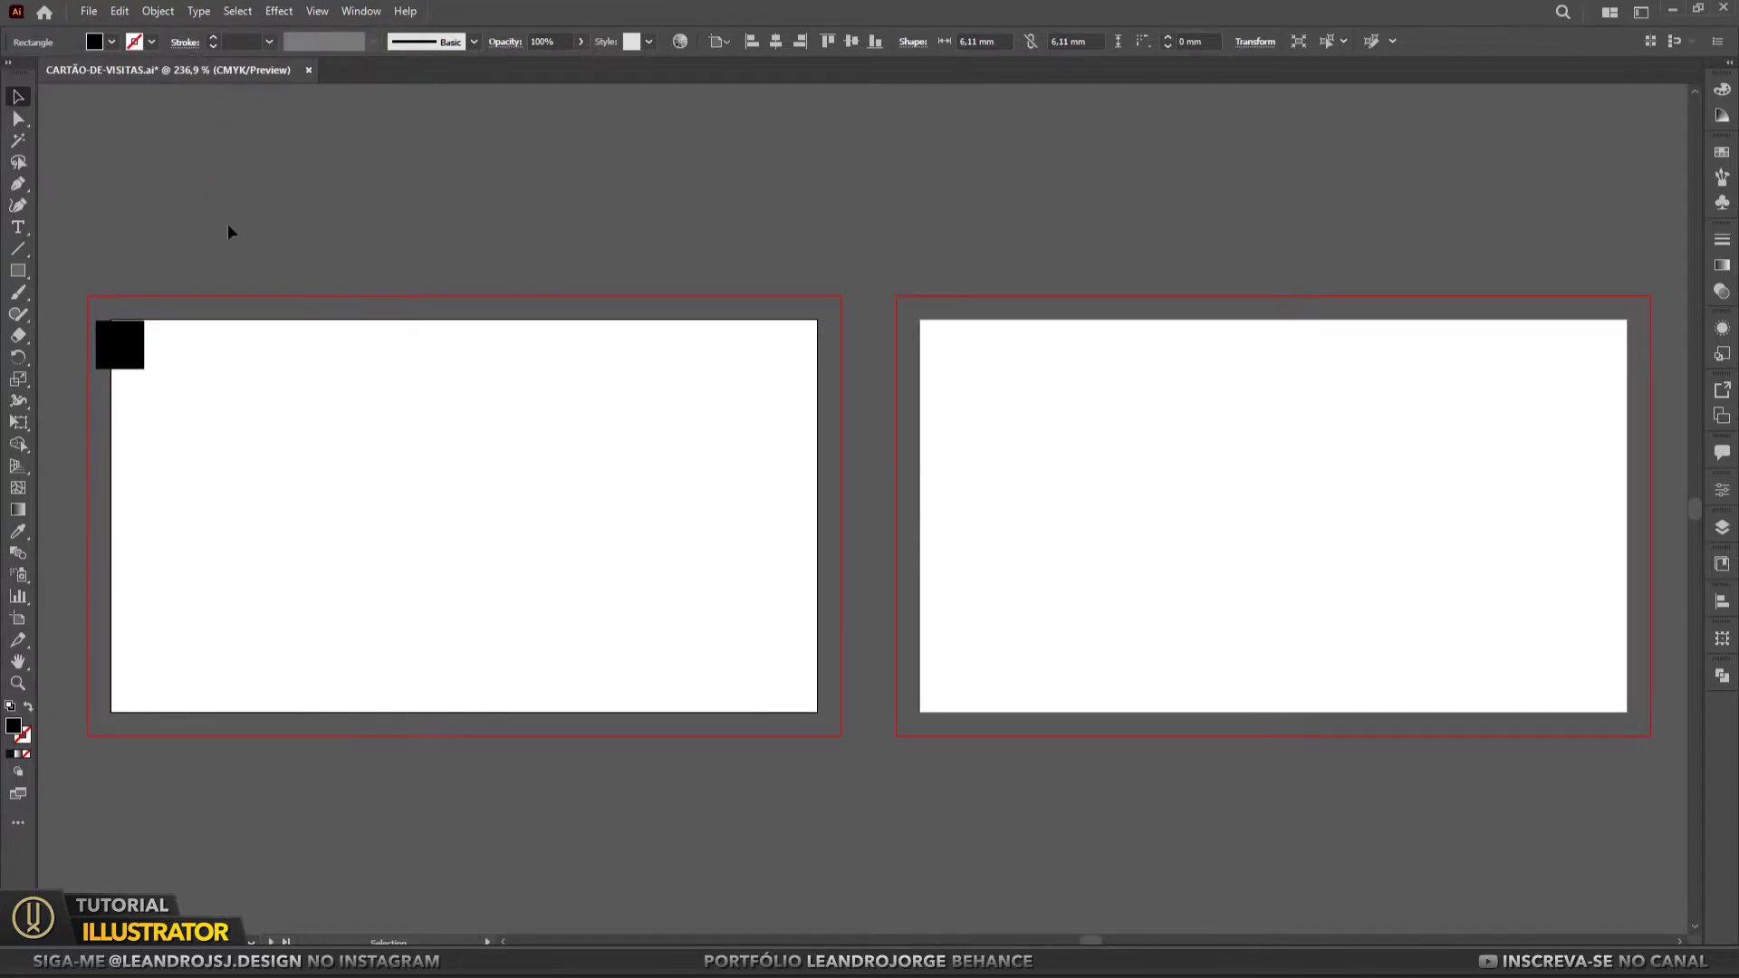
Resize the black square to exactly 5 × 5 mm
scroll(101, 319, "up", 2, "alt")
scroll(102, 319, "up", 1, "alt")
left_click_drag(105, 295, 248, 275)
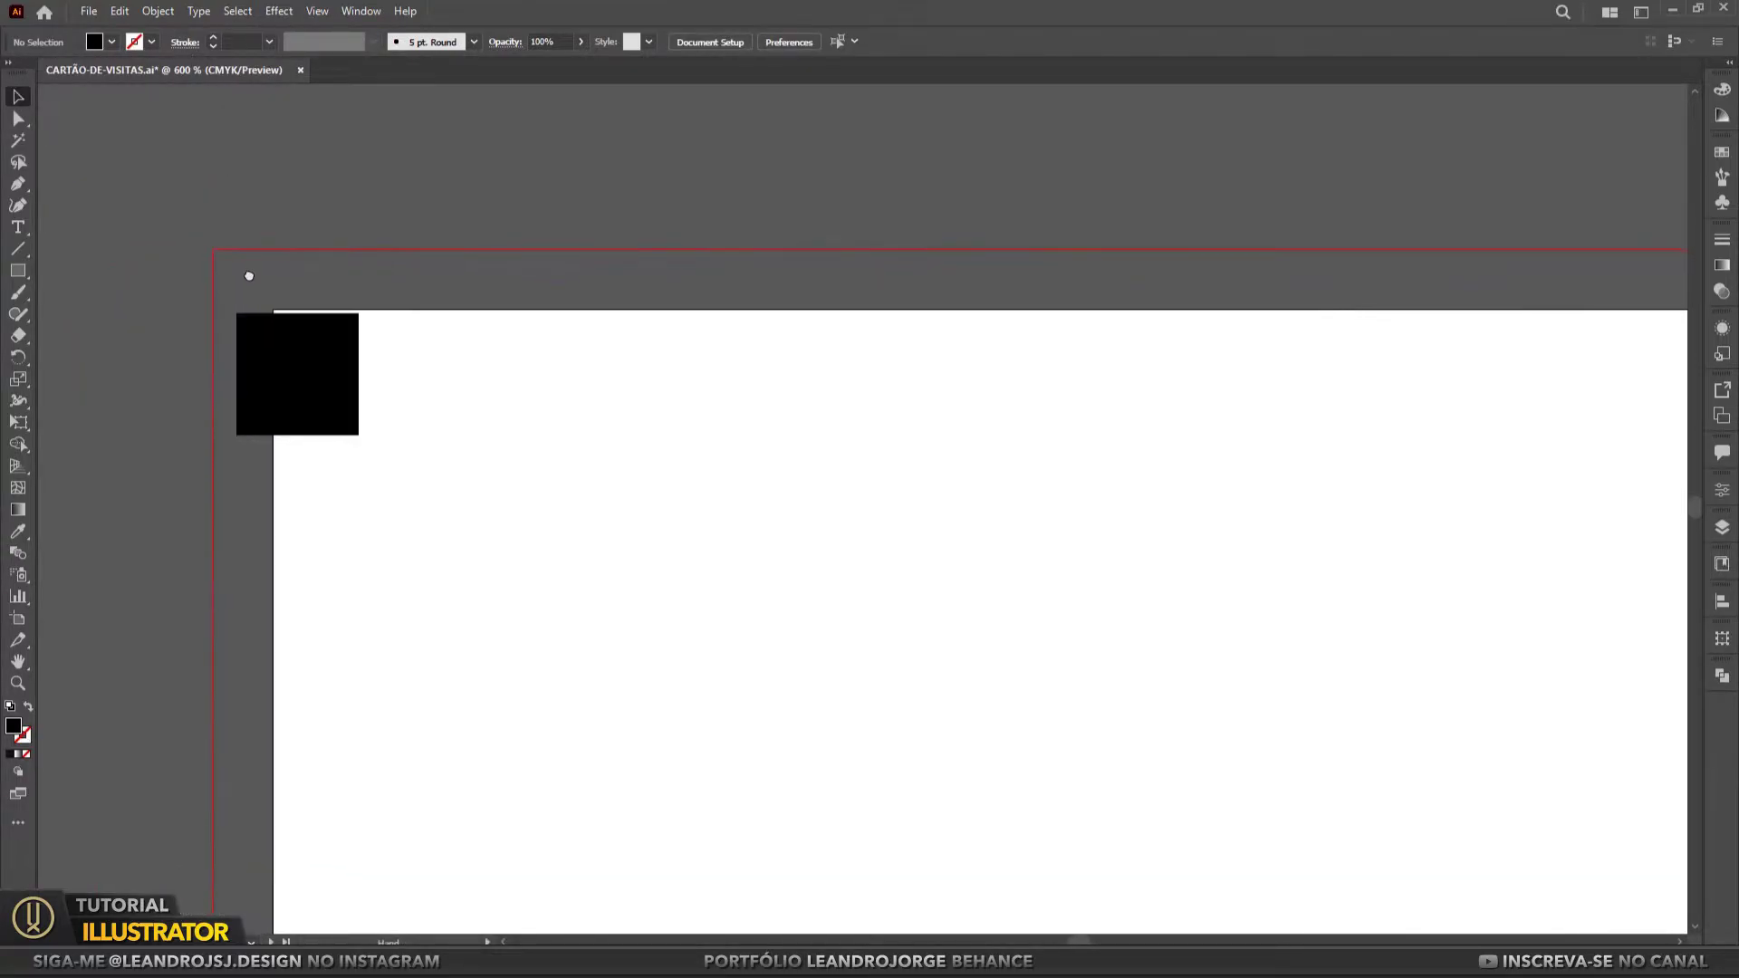
left_click(399, 396)
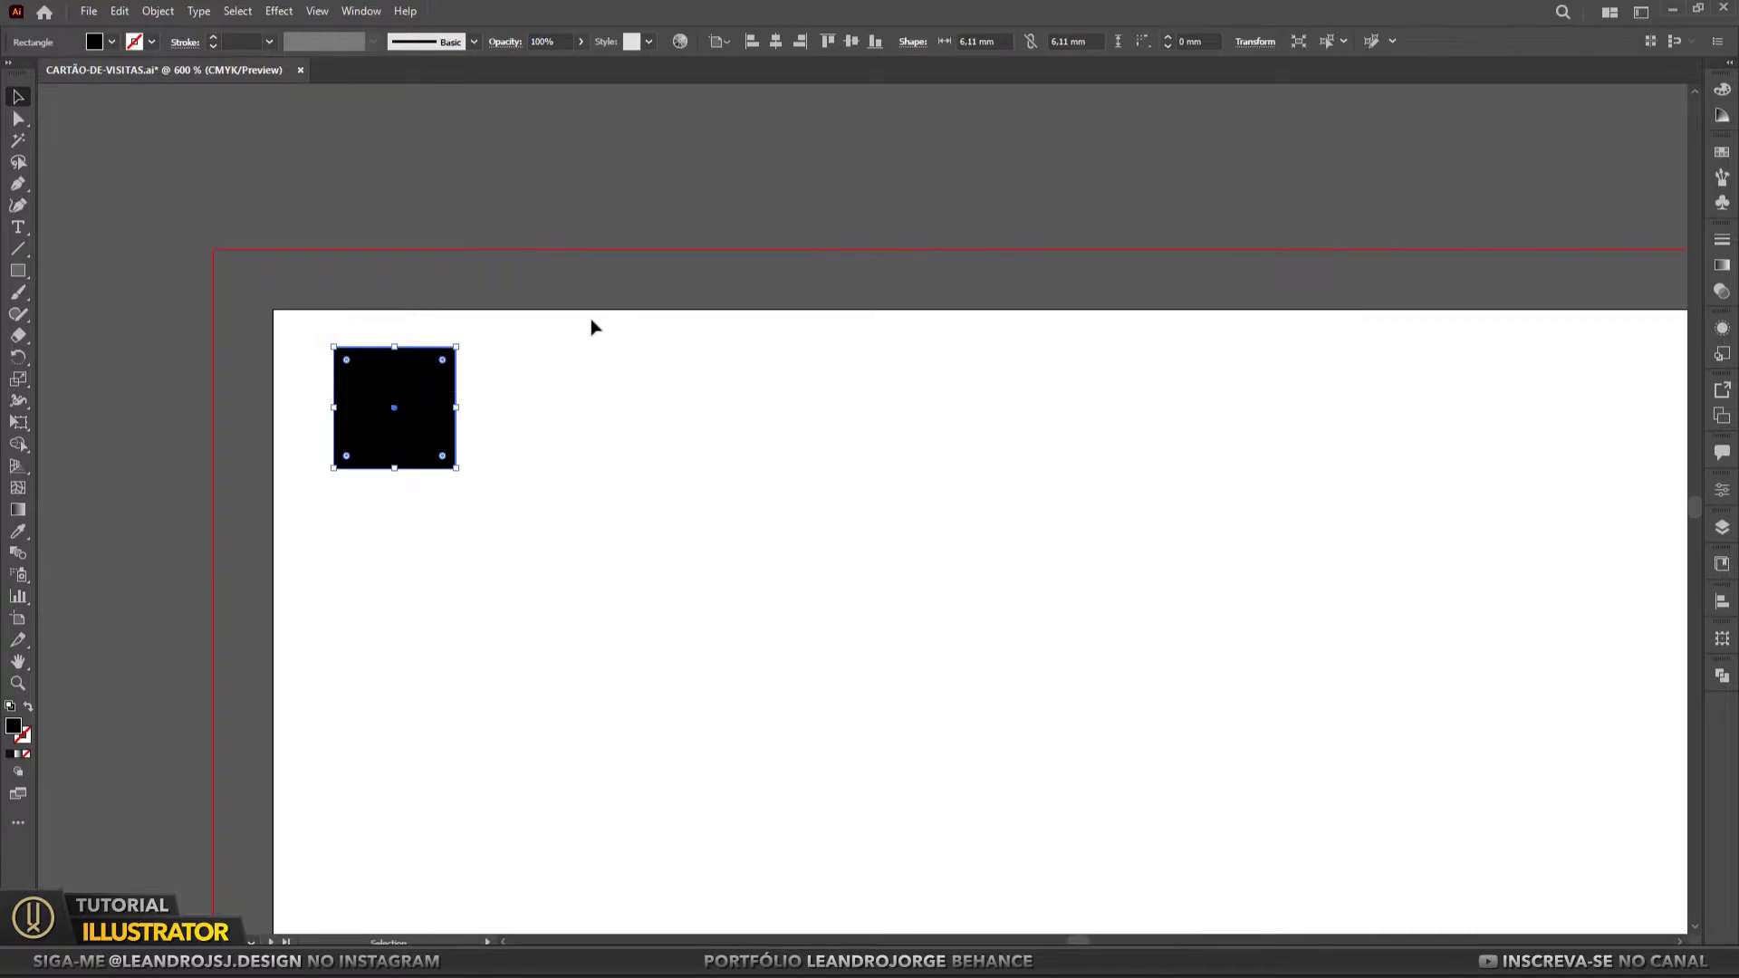
left_click(996, 40)
type("5")
key("Tab")
type("5")
key("Return")
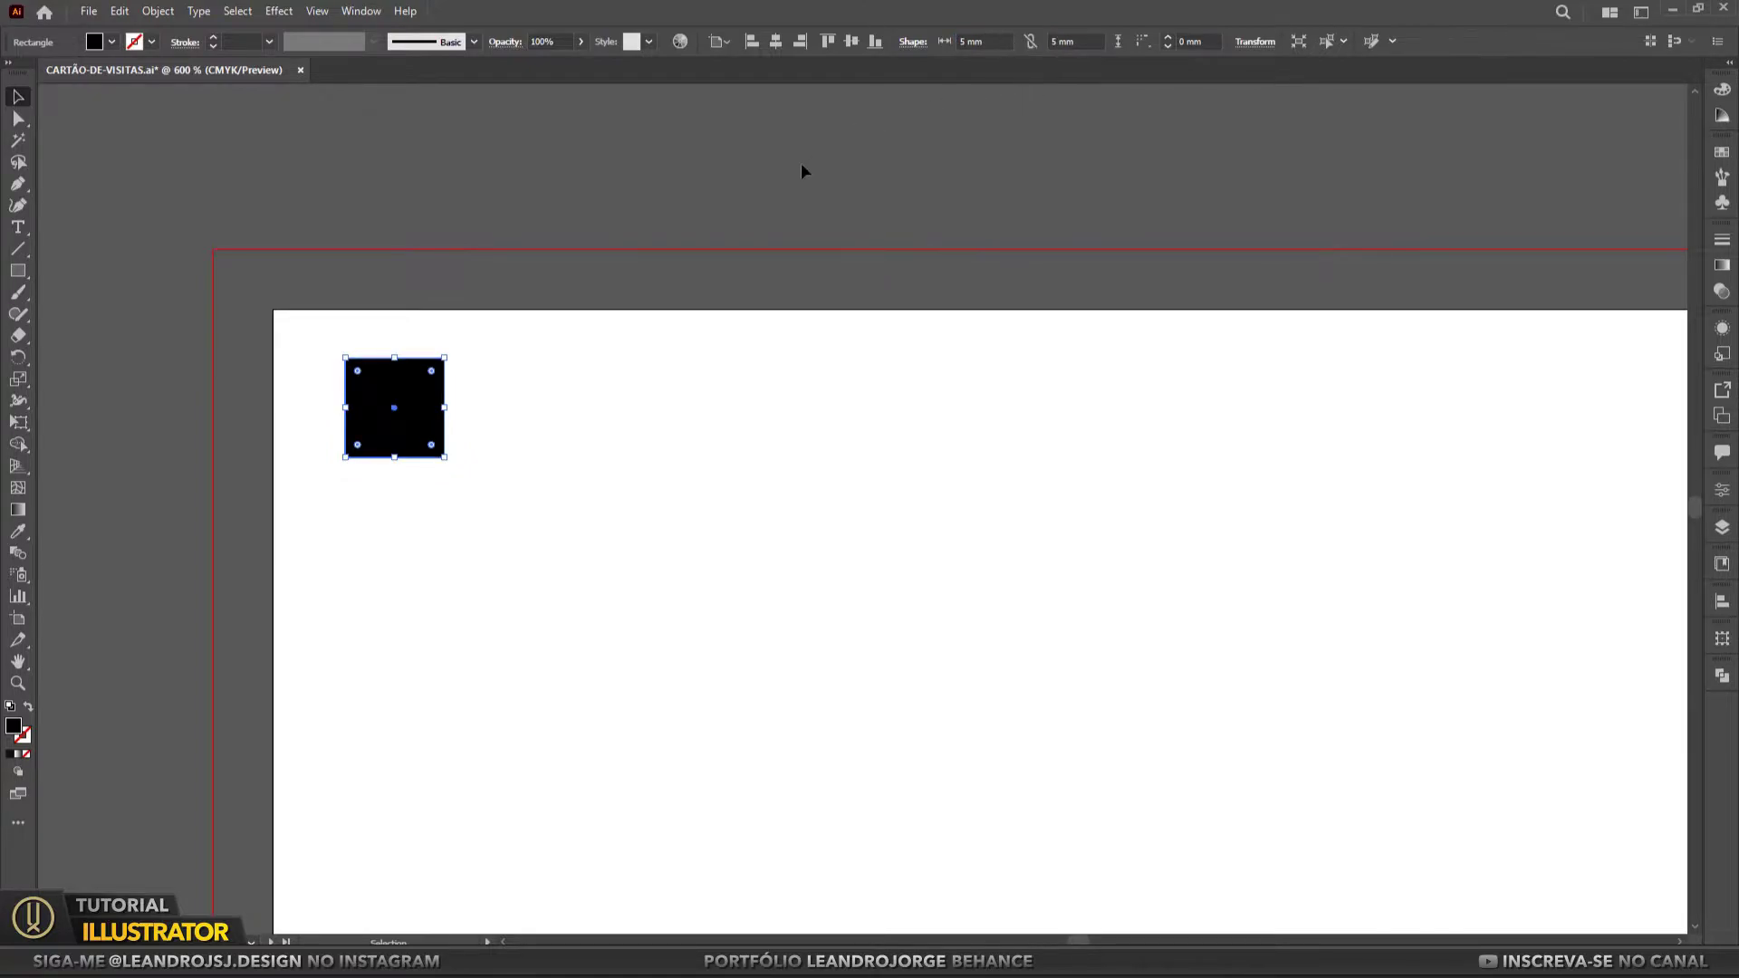
Align the square to the artboard's top-left corner and show the rulers
left_click(801, 171)
left_click(412, 433)
left_click(752, 41)
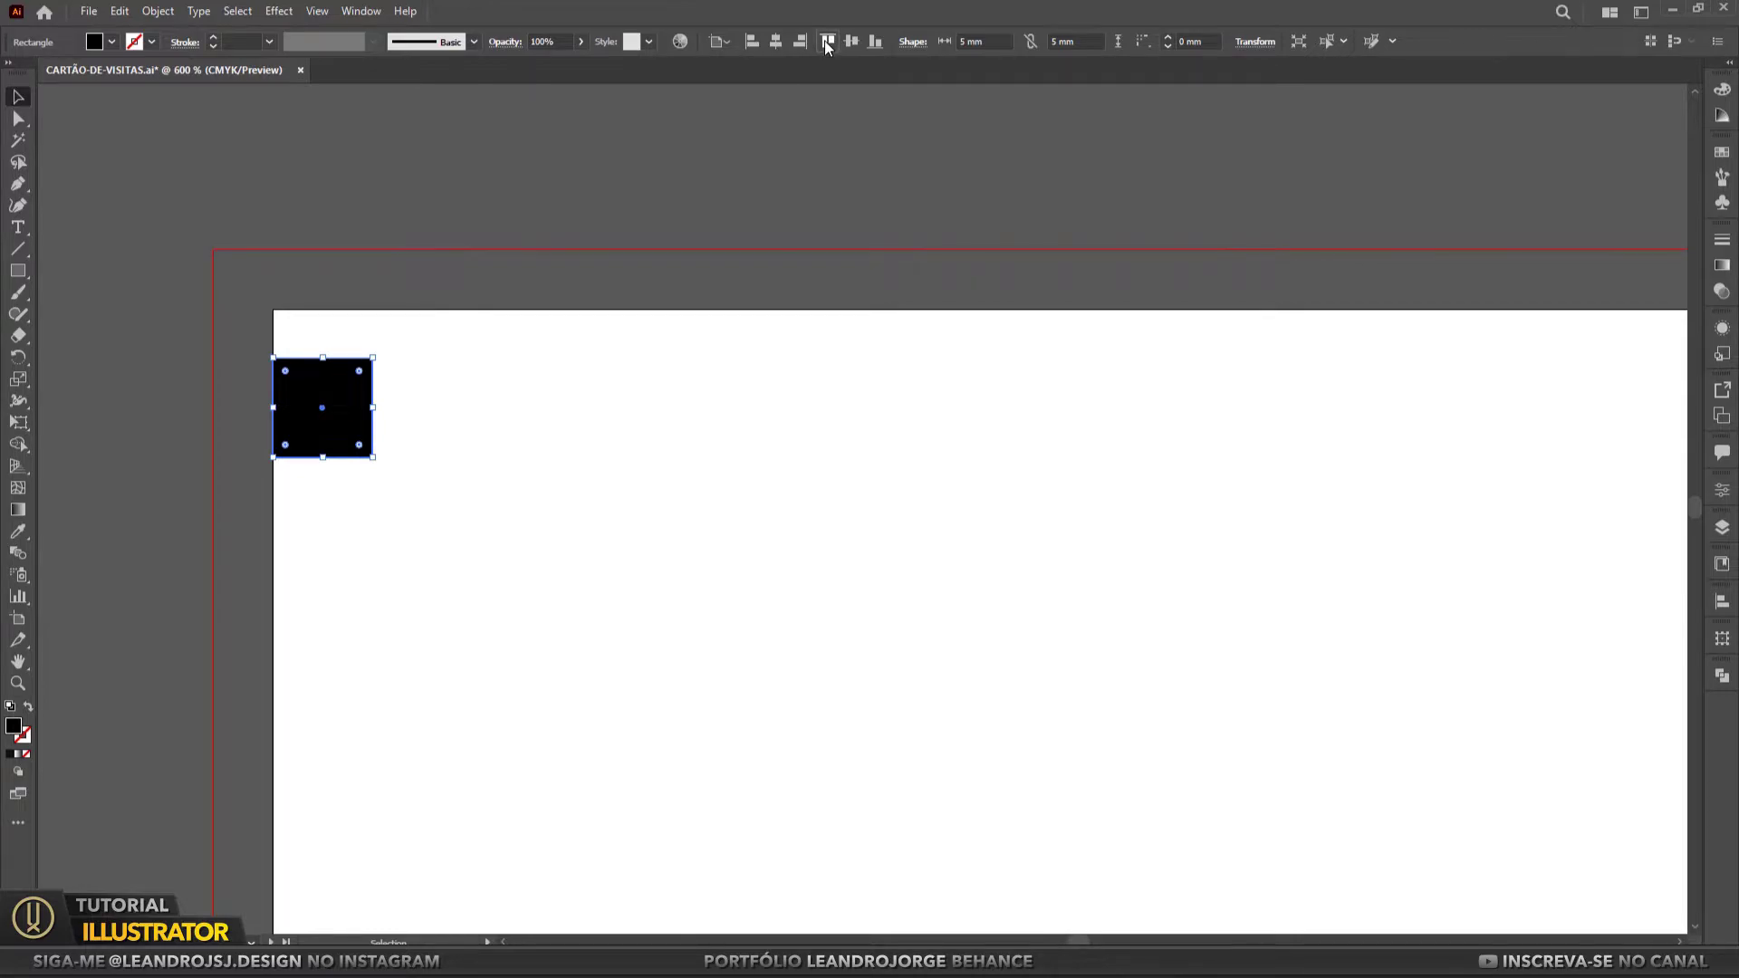
left_click(826, 41)
key("ctrl+r")
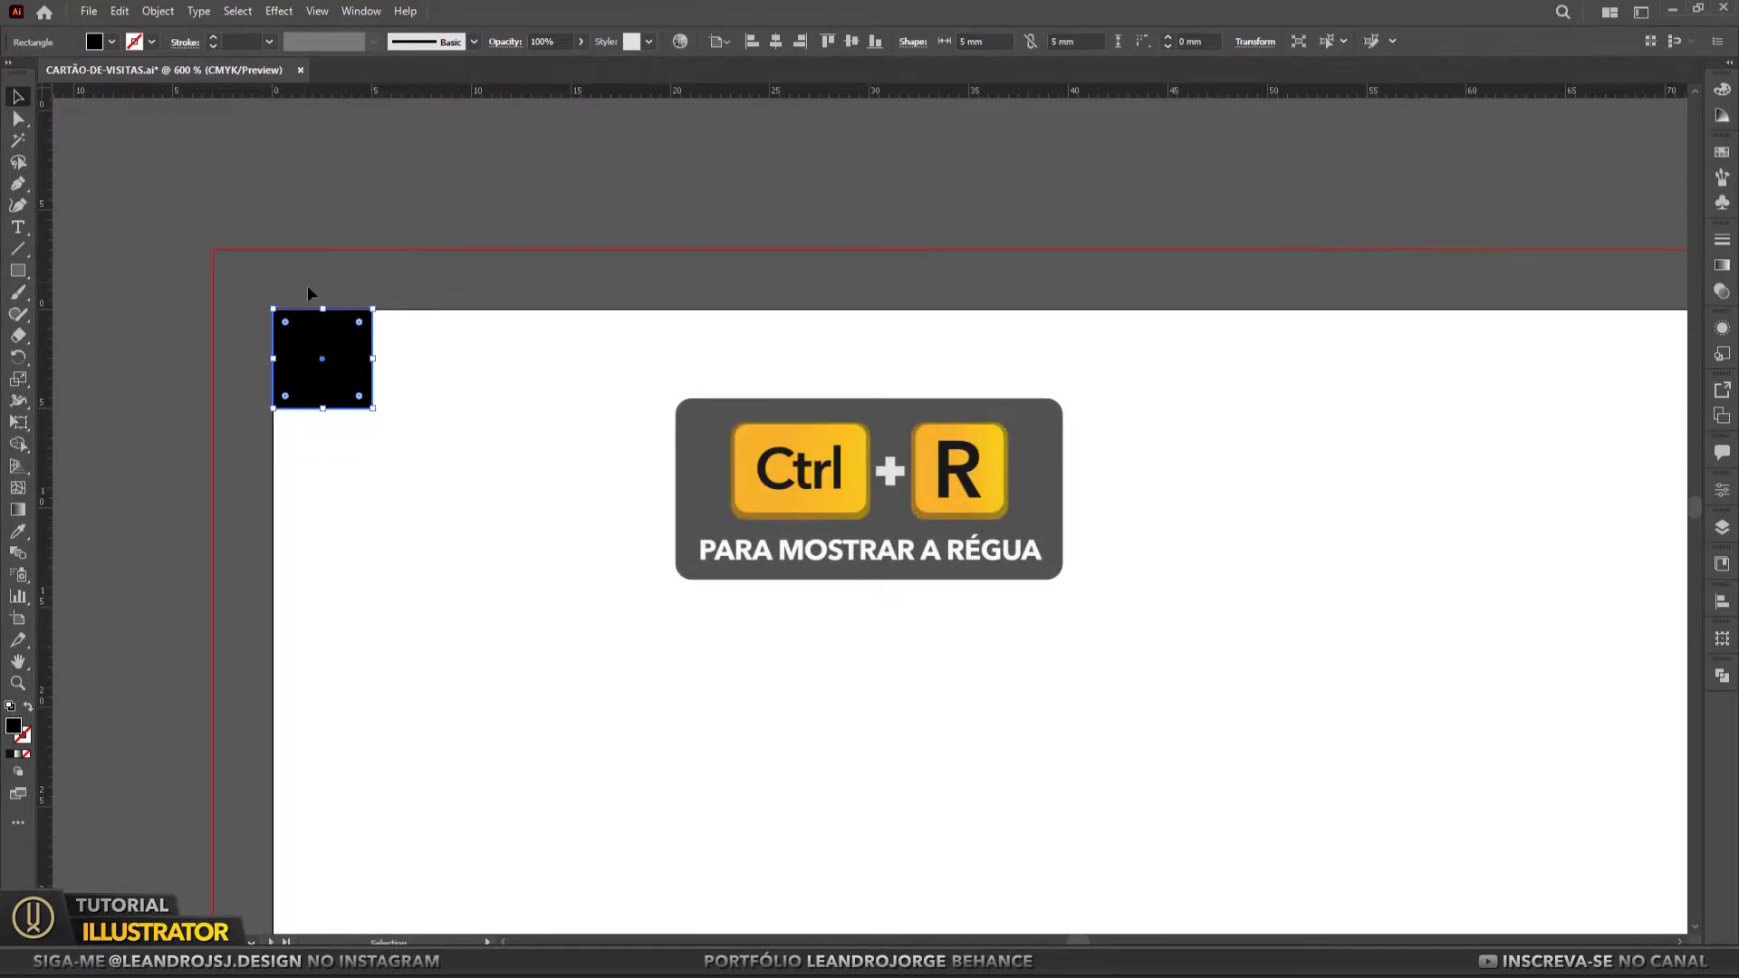
Drag guides along the square's bottom and right edges on the first card
left_click(307, 285)
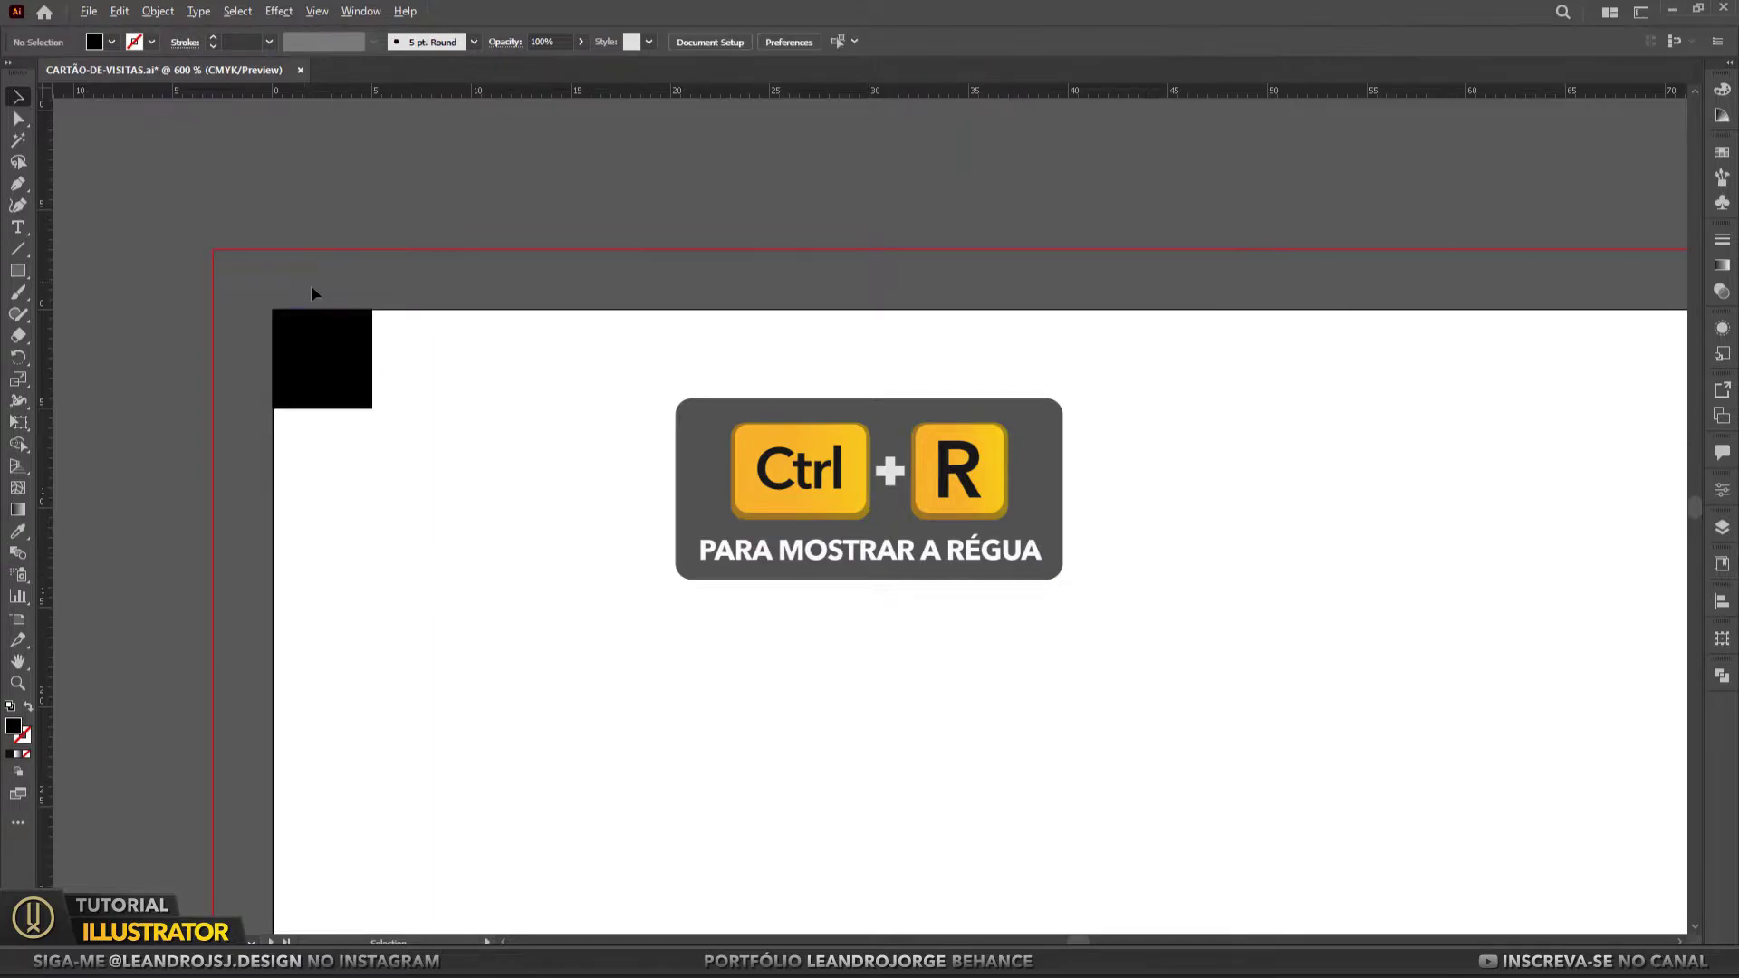
scroll(307, 286, "up", 2)
left_click_drag(395, 90, 408, 538)
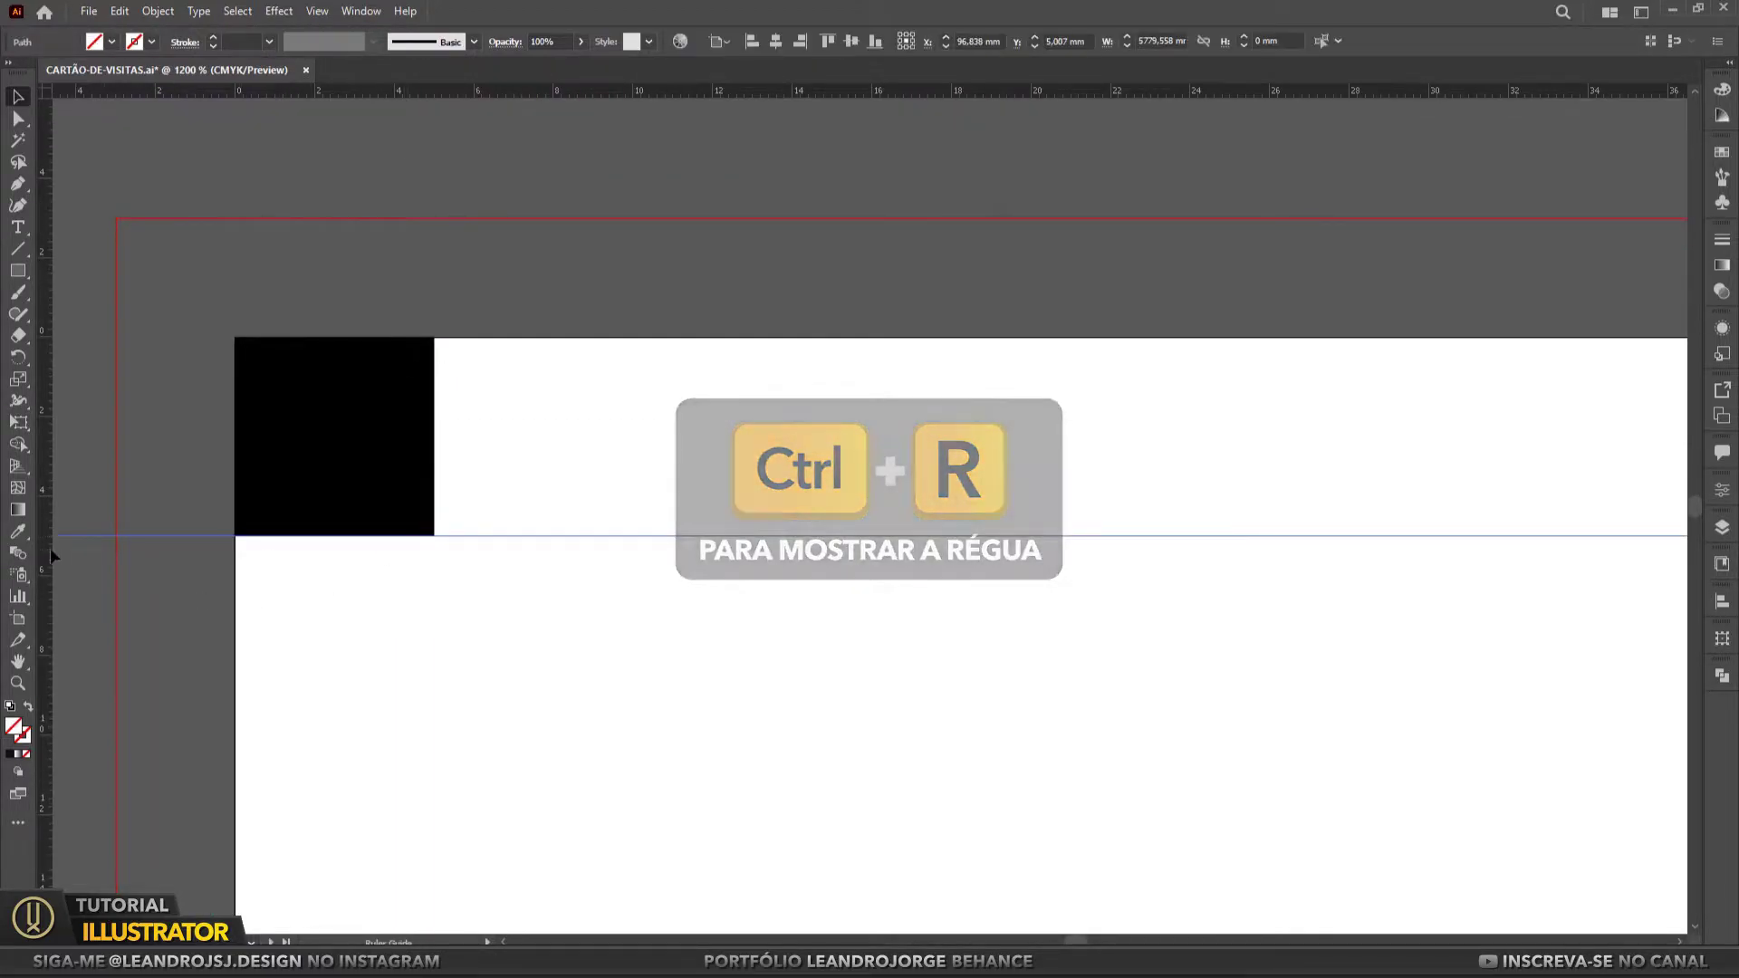
left_click_drag(43, 555, 433, 582)
Move the square to the first card's bottom-right corner and set guides along its inner edges
key("ctrl+x")
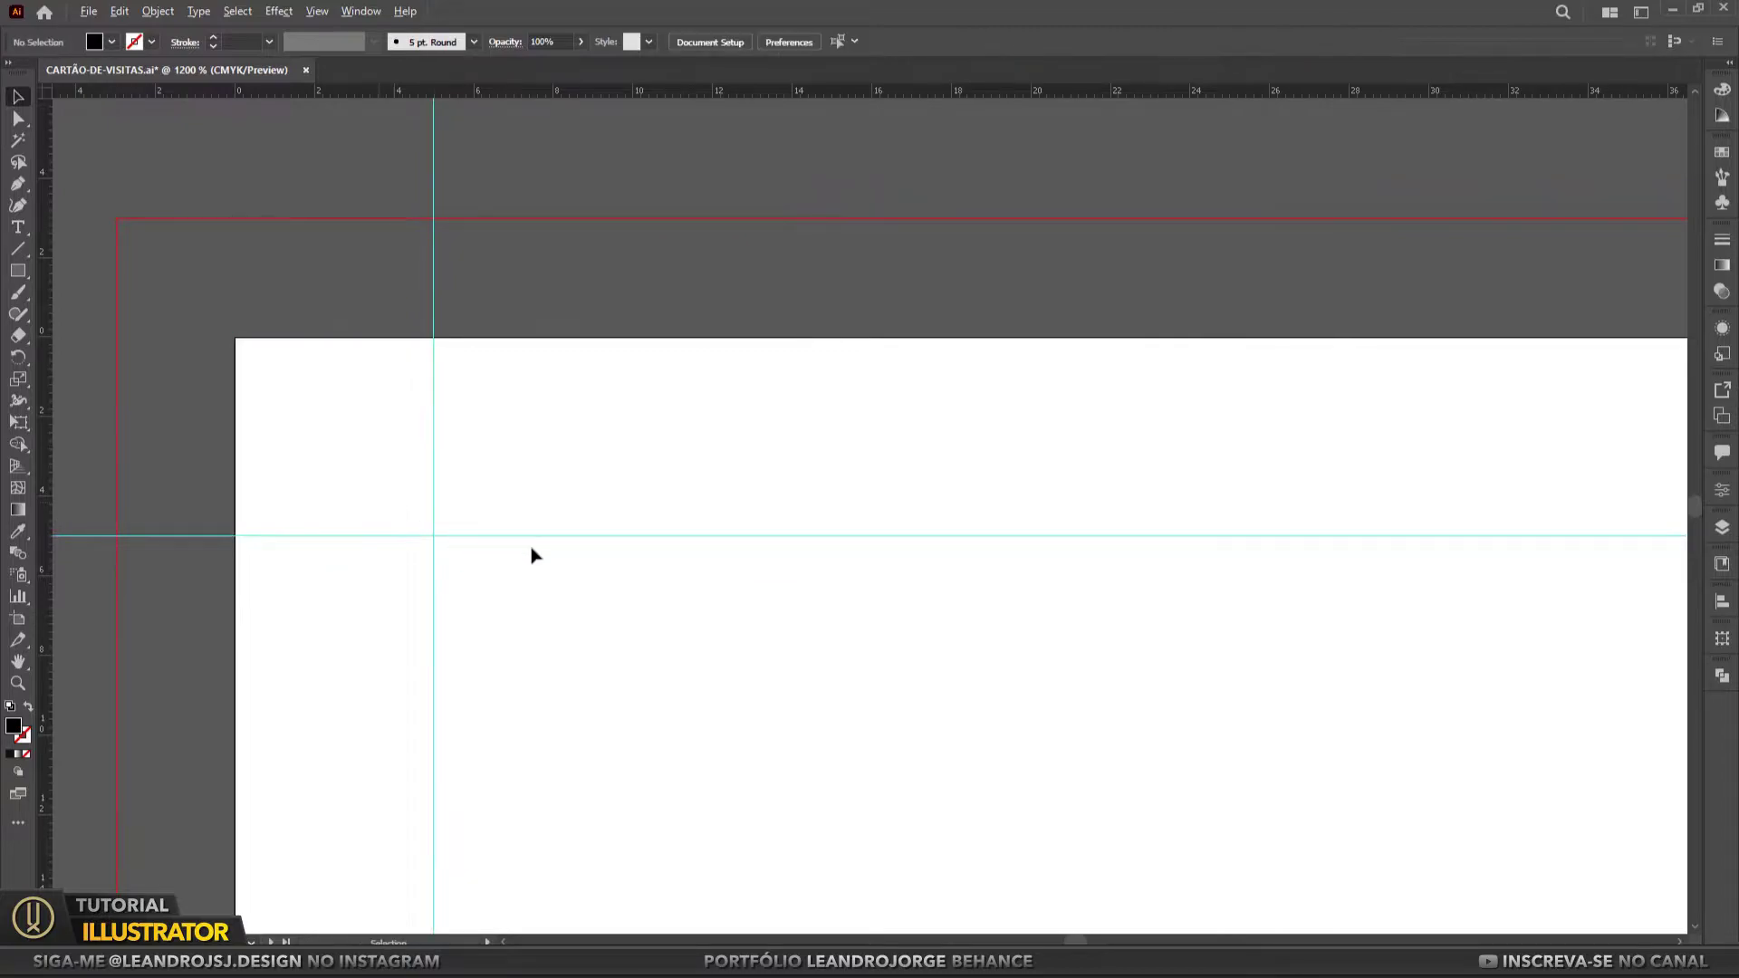
scroll(535, 557, "down", 10)
scroll(597, 544, "up", 10)
key("ctrl+v")
mouse_move(788, 512)
left_mouse_down()
mouse_move(443, 570)
mouse_move(481, 579)
left_mouse_up()
left_click(800, 41)
left_click(875, 41)
left_click(878, 458)
scroll(427, 514, "up", 3)
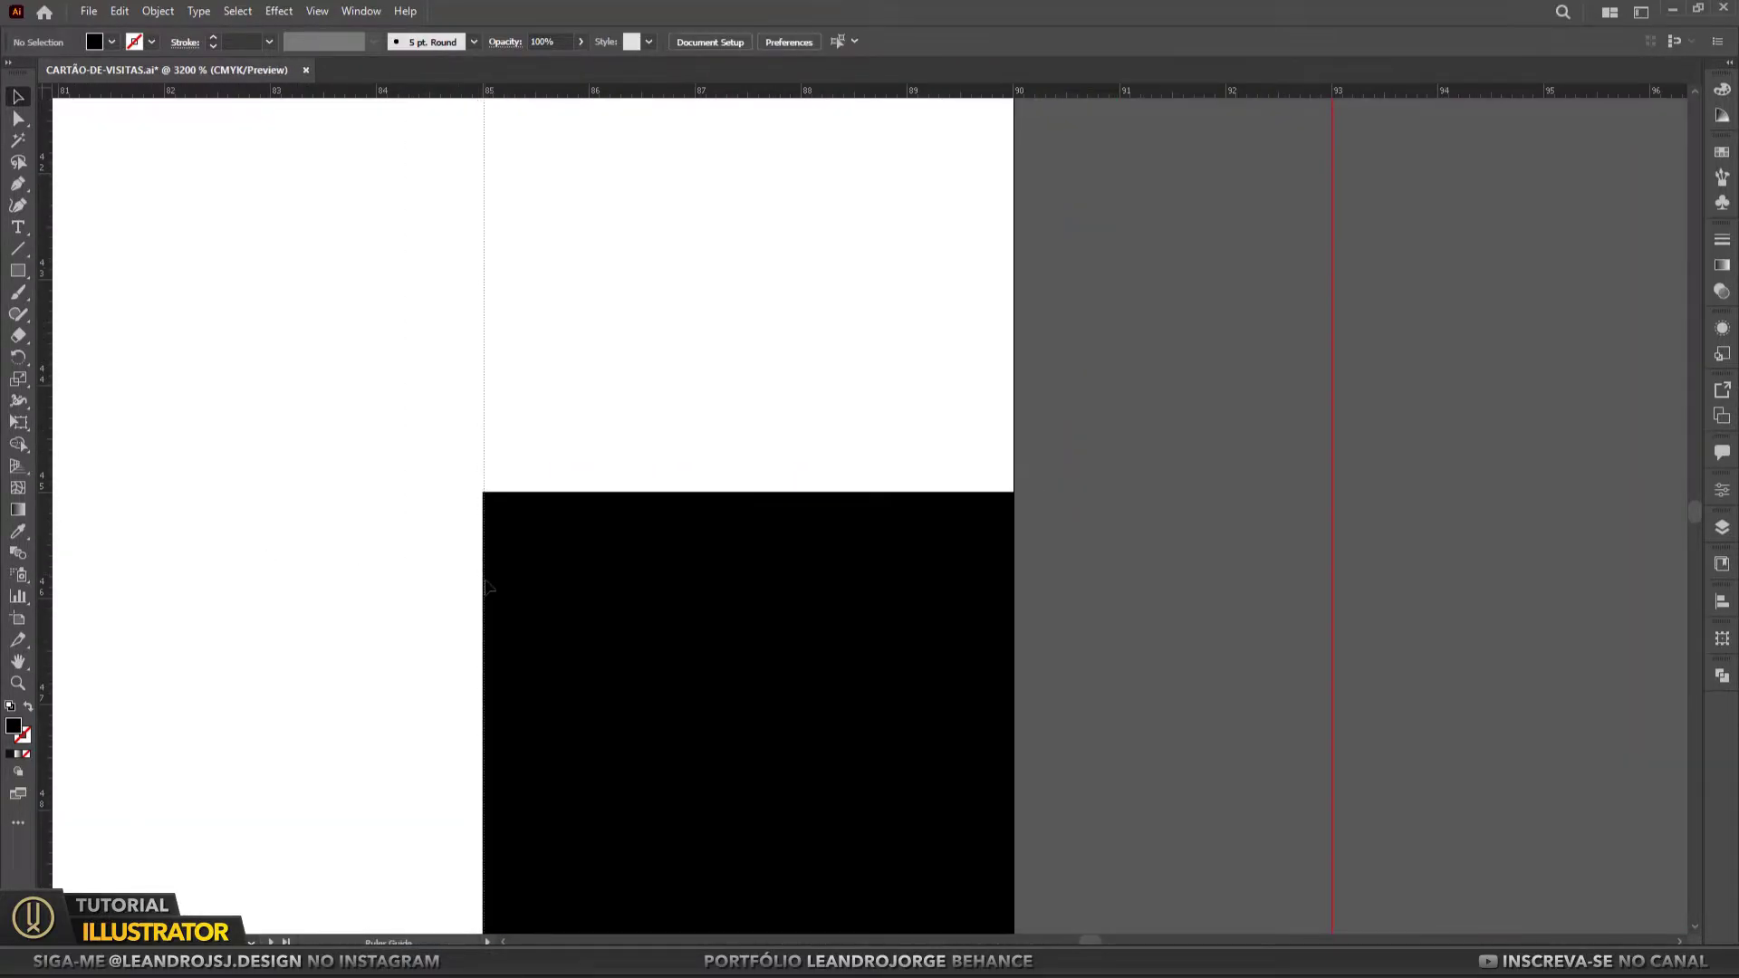
left_click_drag(658, 91, 499, 495)
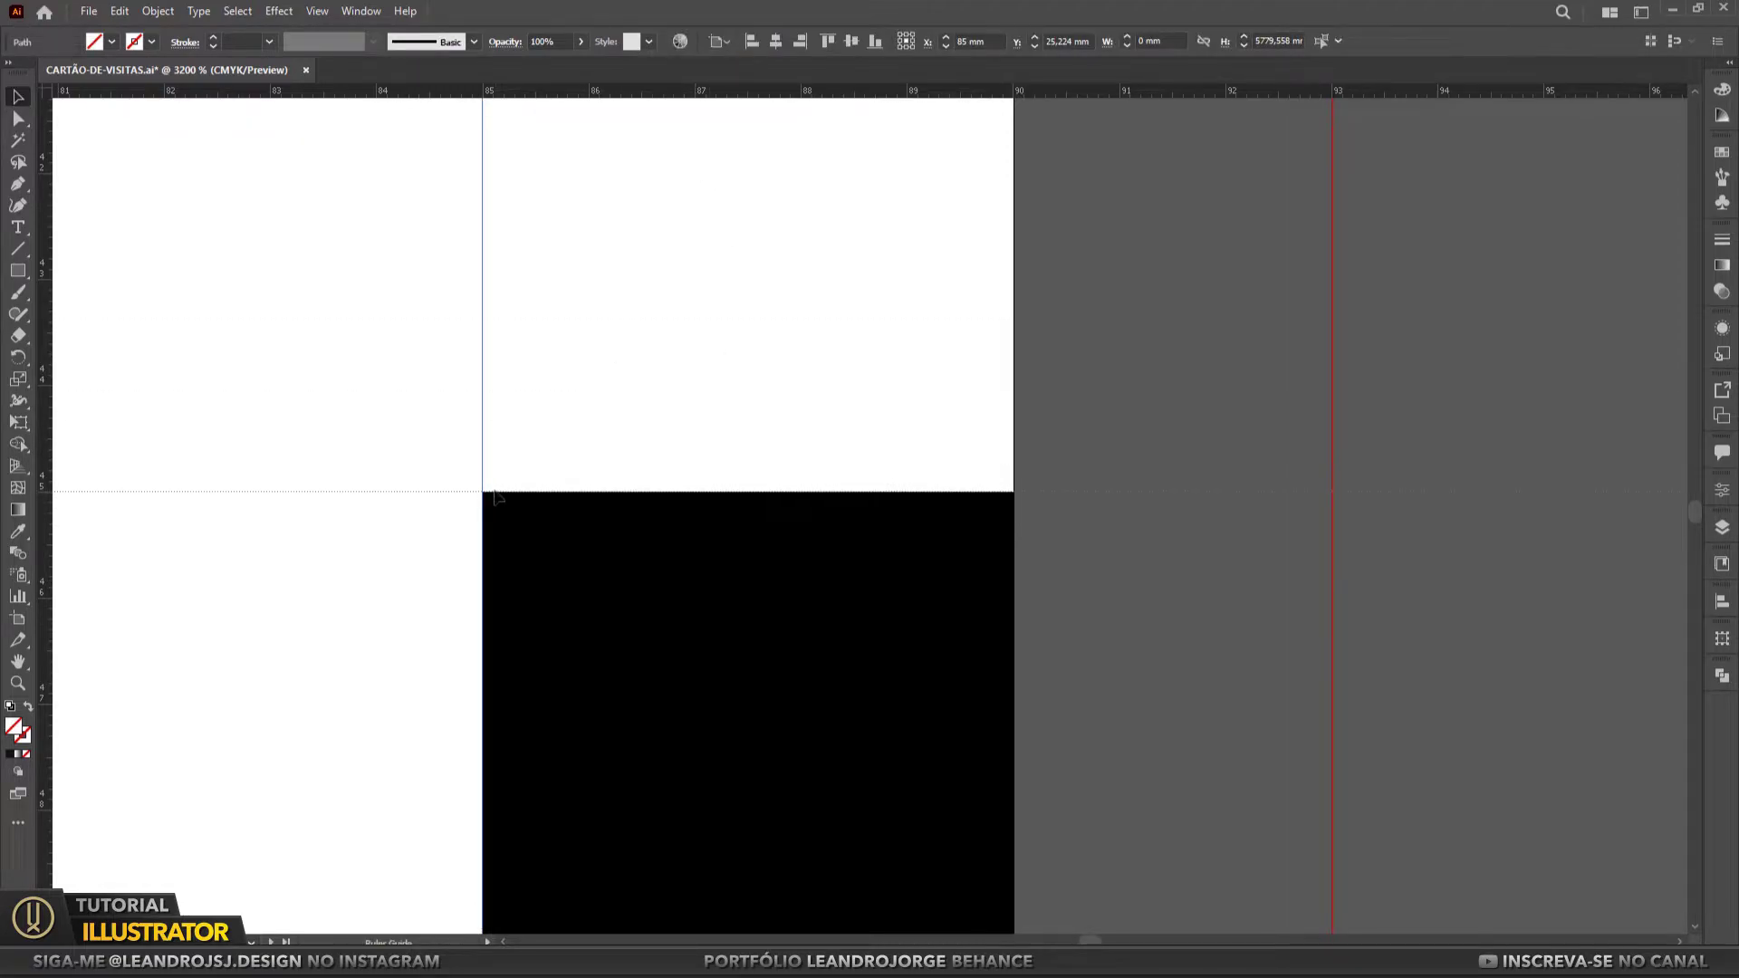
Place the square in the second card's top-left corner and add a guide at its inner edge
key("ctrl+x")
scroll(585, 597, "down", 5)
scroll(739, 729, "down", 3)
scroll(736, 253, "up", 3)
key("ctrl+v")
left_click(752, 41)
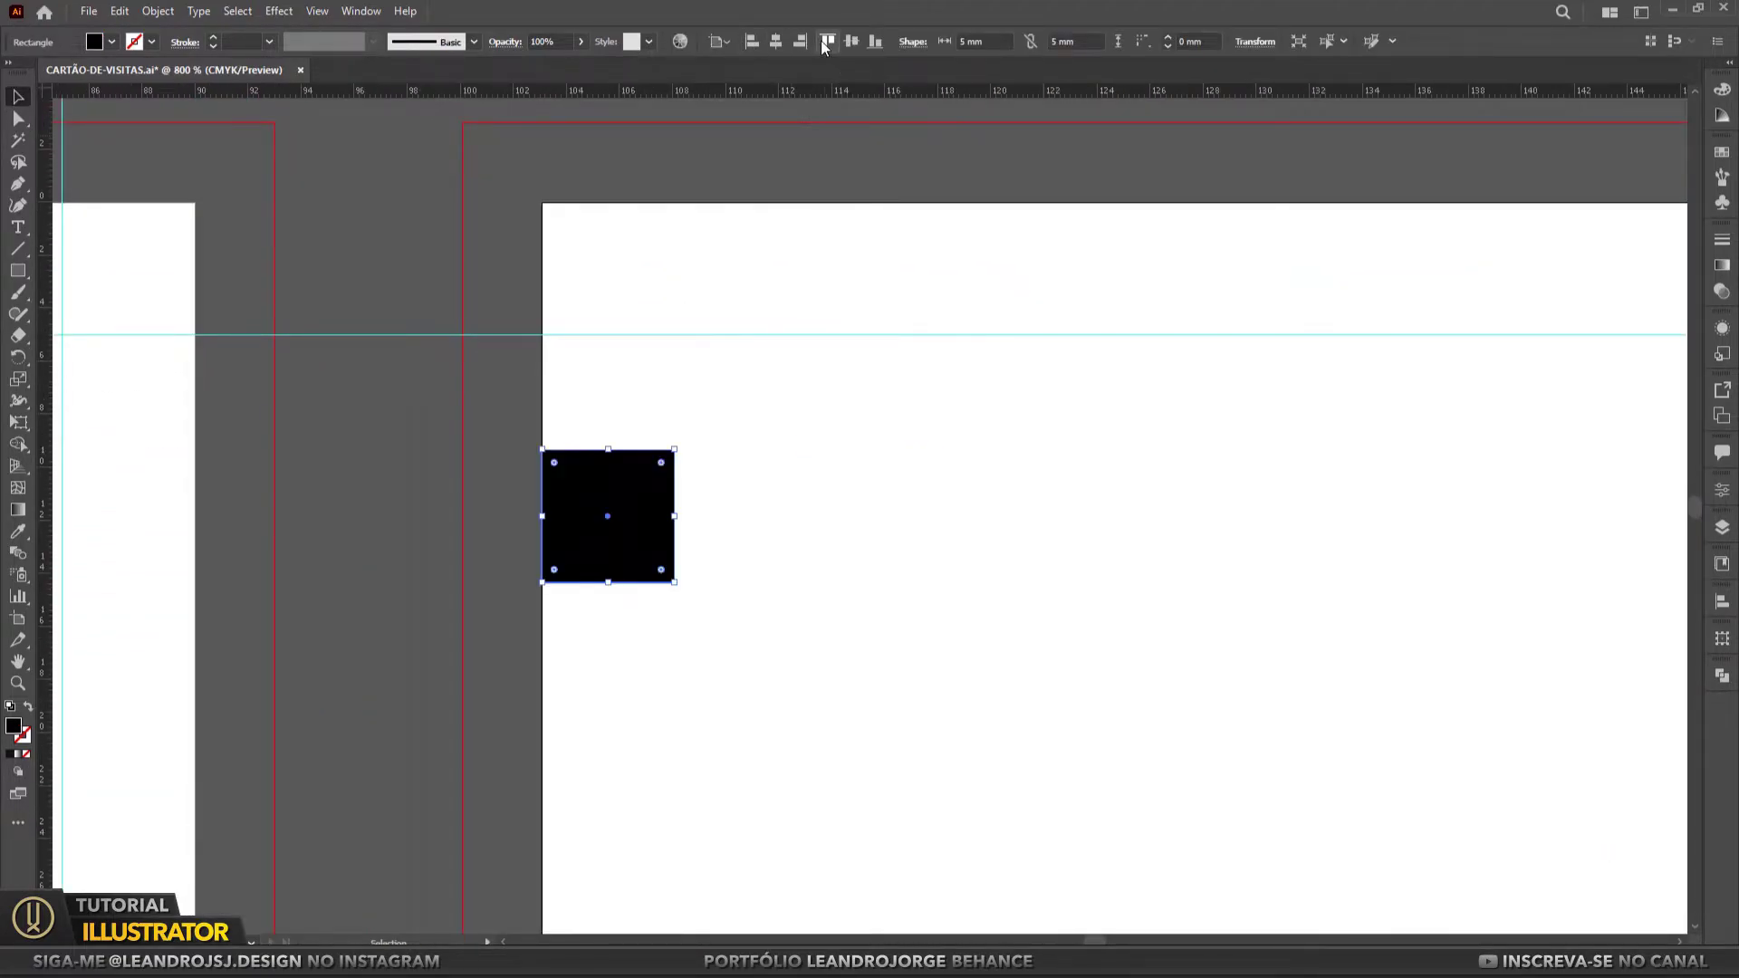
left_click(827, 41)
scroll(648, 362, "up", 2)
key("ctrl+shift+a")
scroll(644, 376, "up", 2)
scroll(670, 652, "up", 2)
left_click_drag(49, 649, 835, 683)
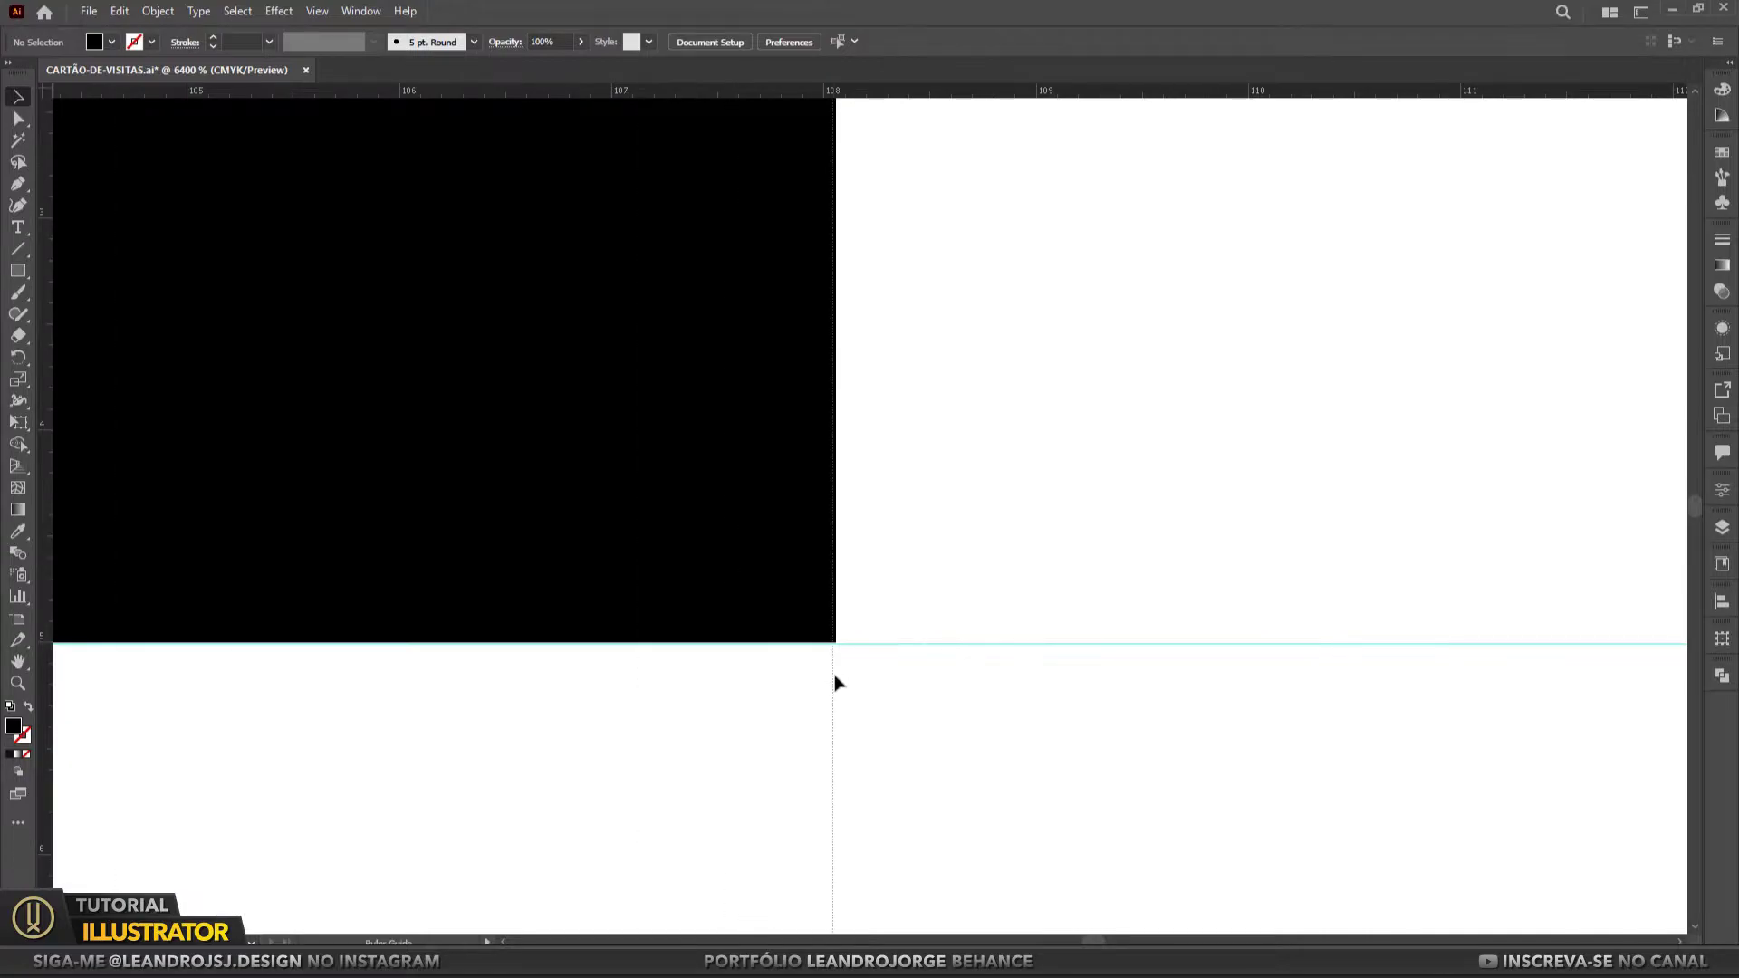
Place a square in the second card's bottom-right corner, add its guide, and hide the rulers
scroll(1192, 792, "down", 5)
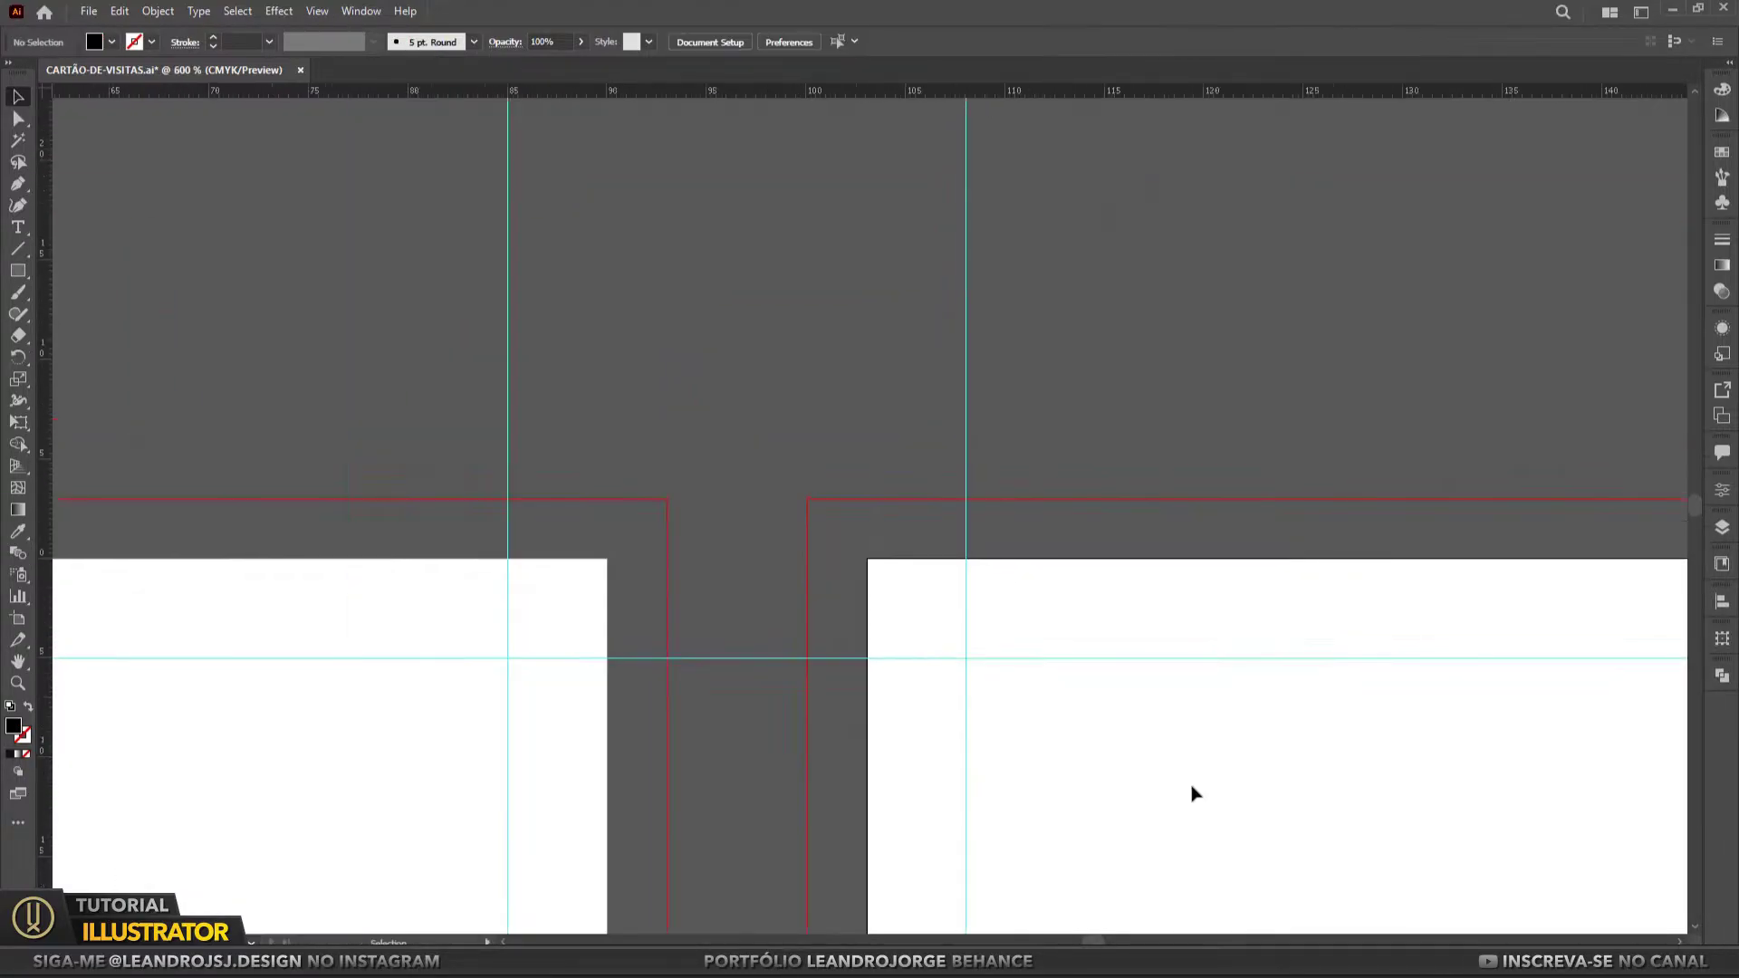
scroll(889, 478, "down", 1)
key("ctrl+v")
left_click_drag(870, 517, 551, 616)
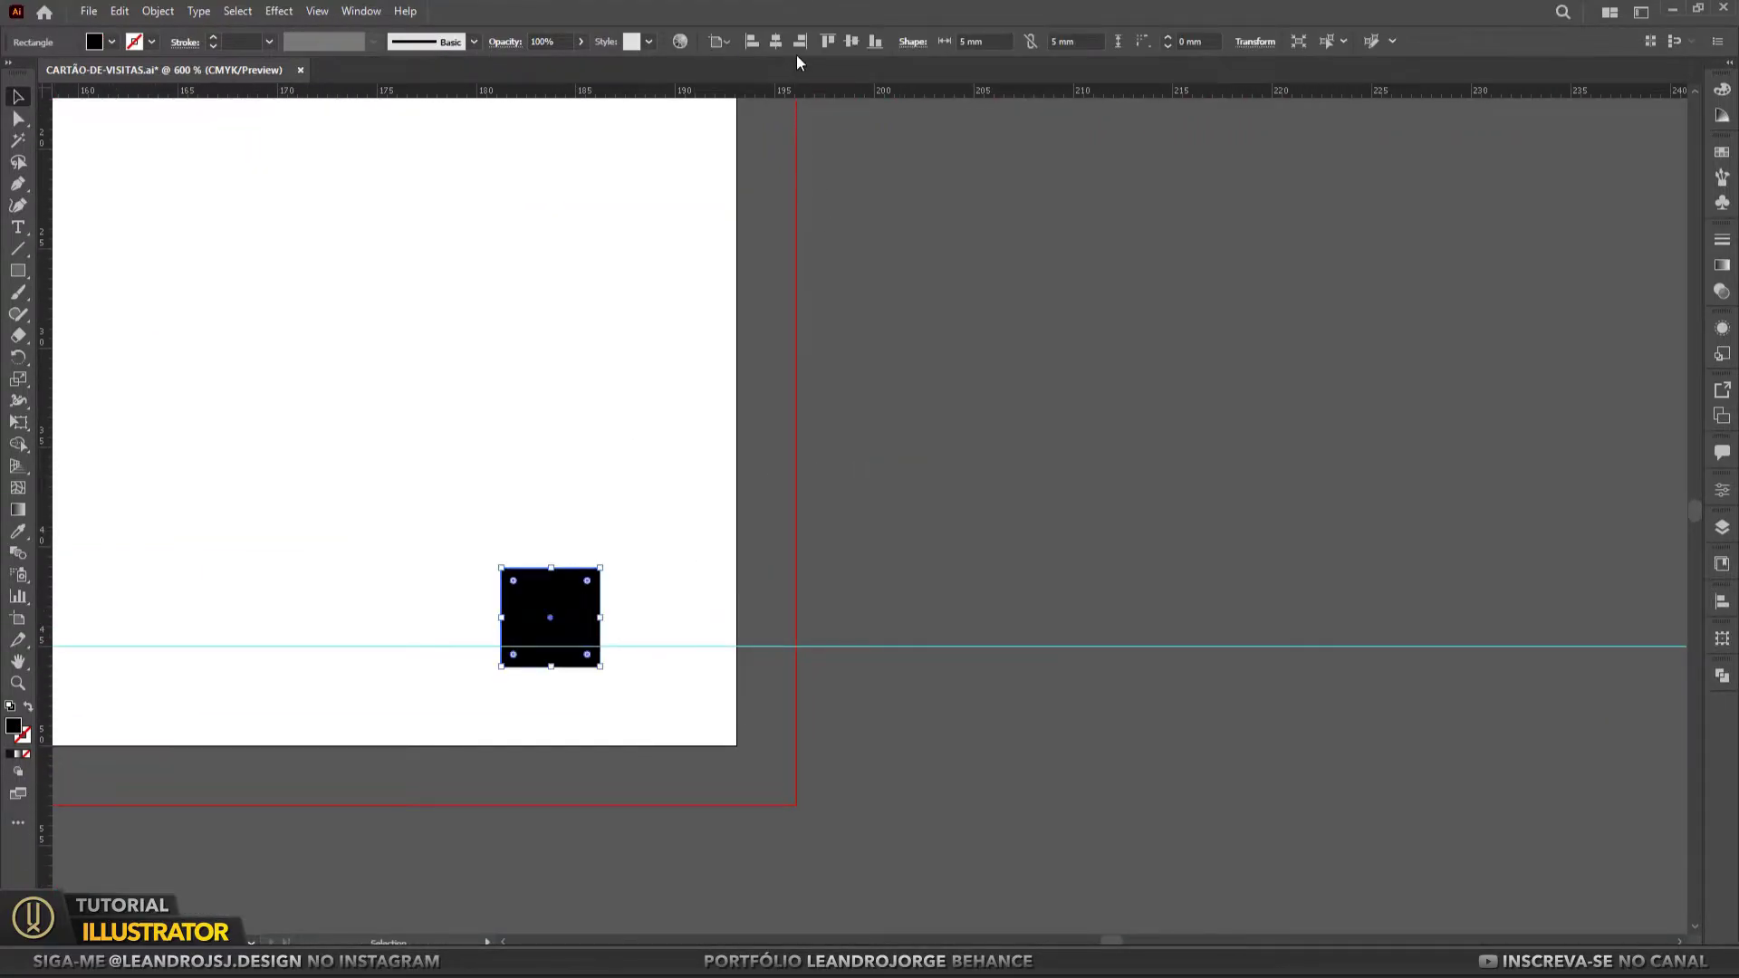
left_click(800, 41)
left_click(875, 41)
scroll(634, 725, "up", 3)
key("ctrl+shift+a")
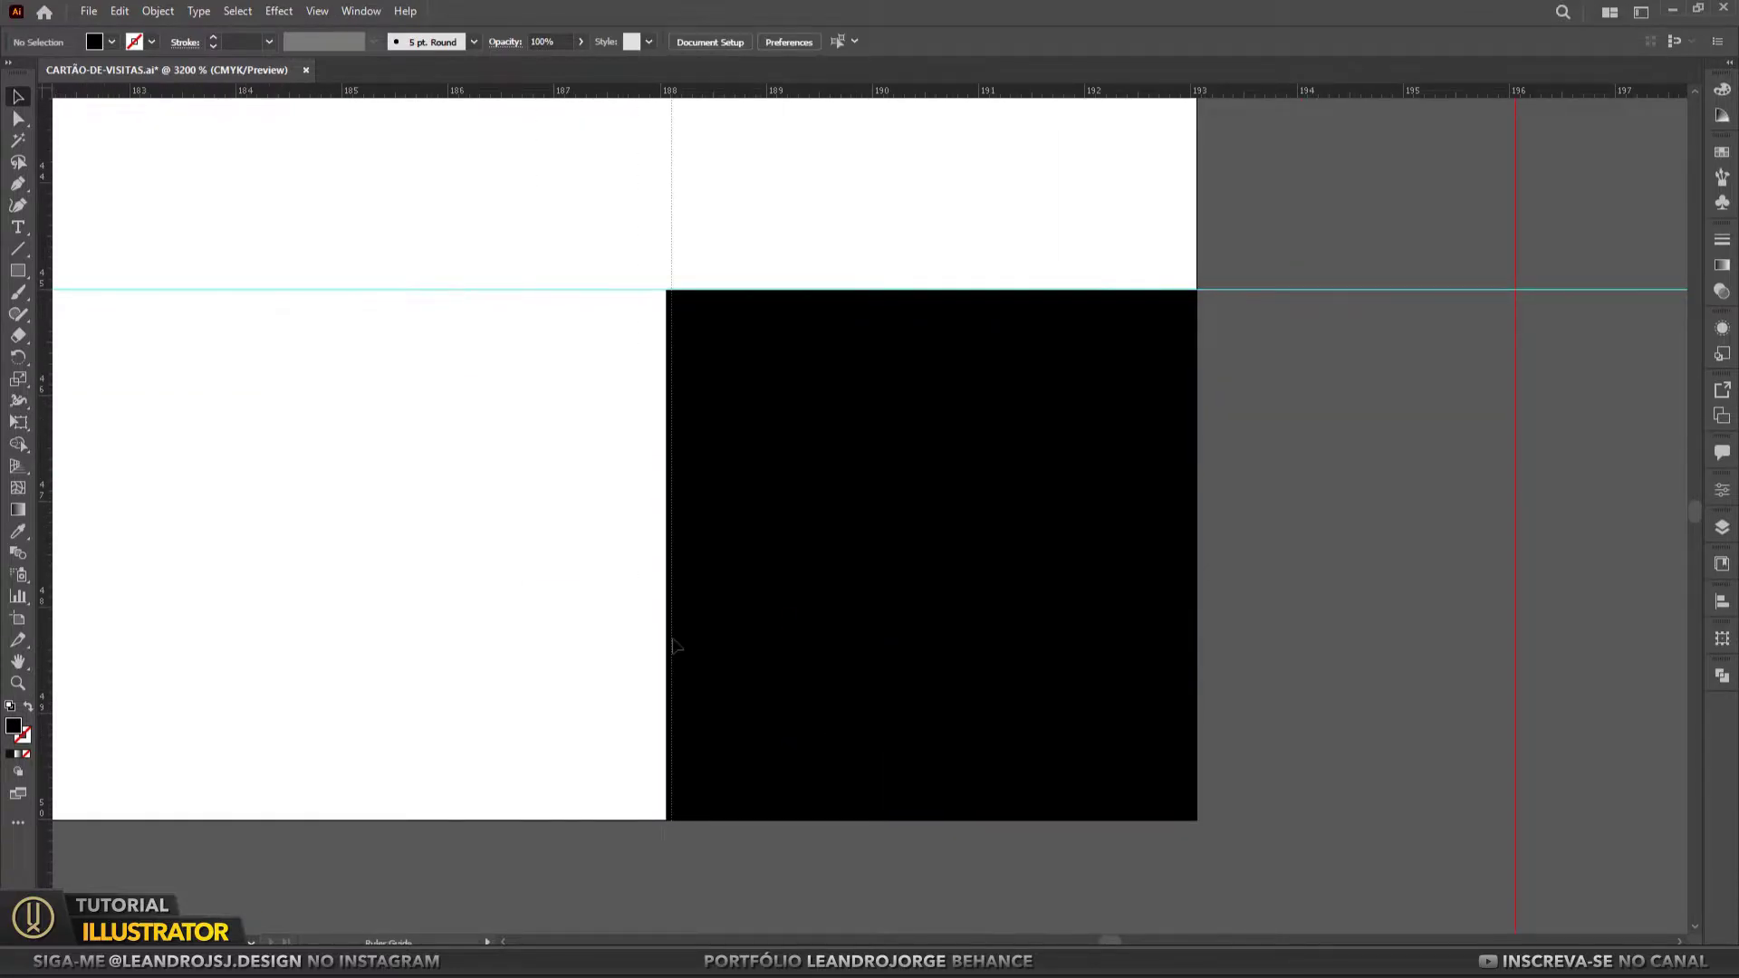
left_click_drag(46, 496, 667, 634)
scroll(637, 667, "down", 10)
left_click_drag(450, 575, 887, 518)
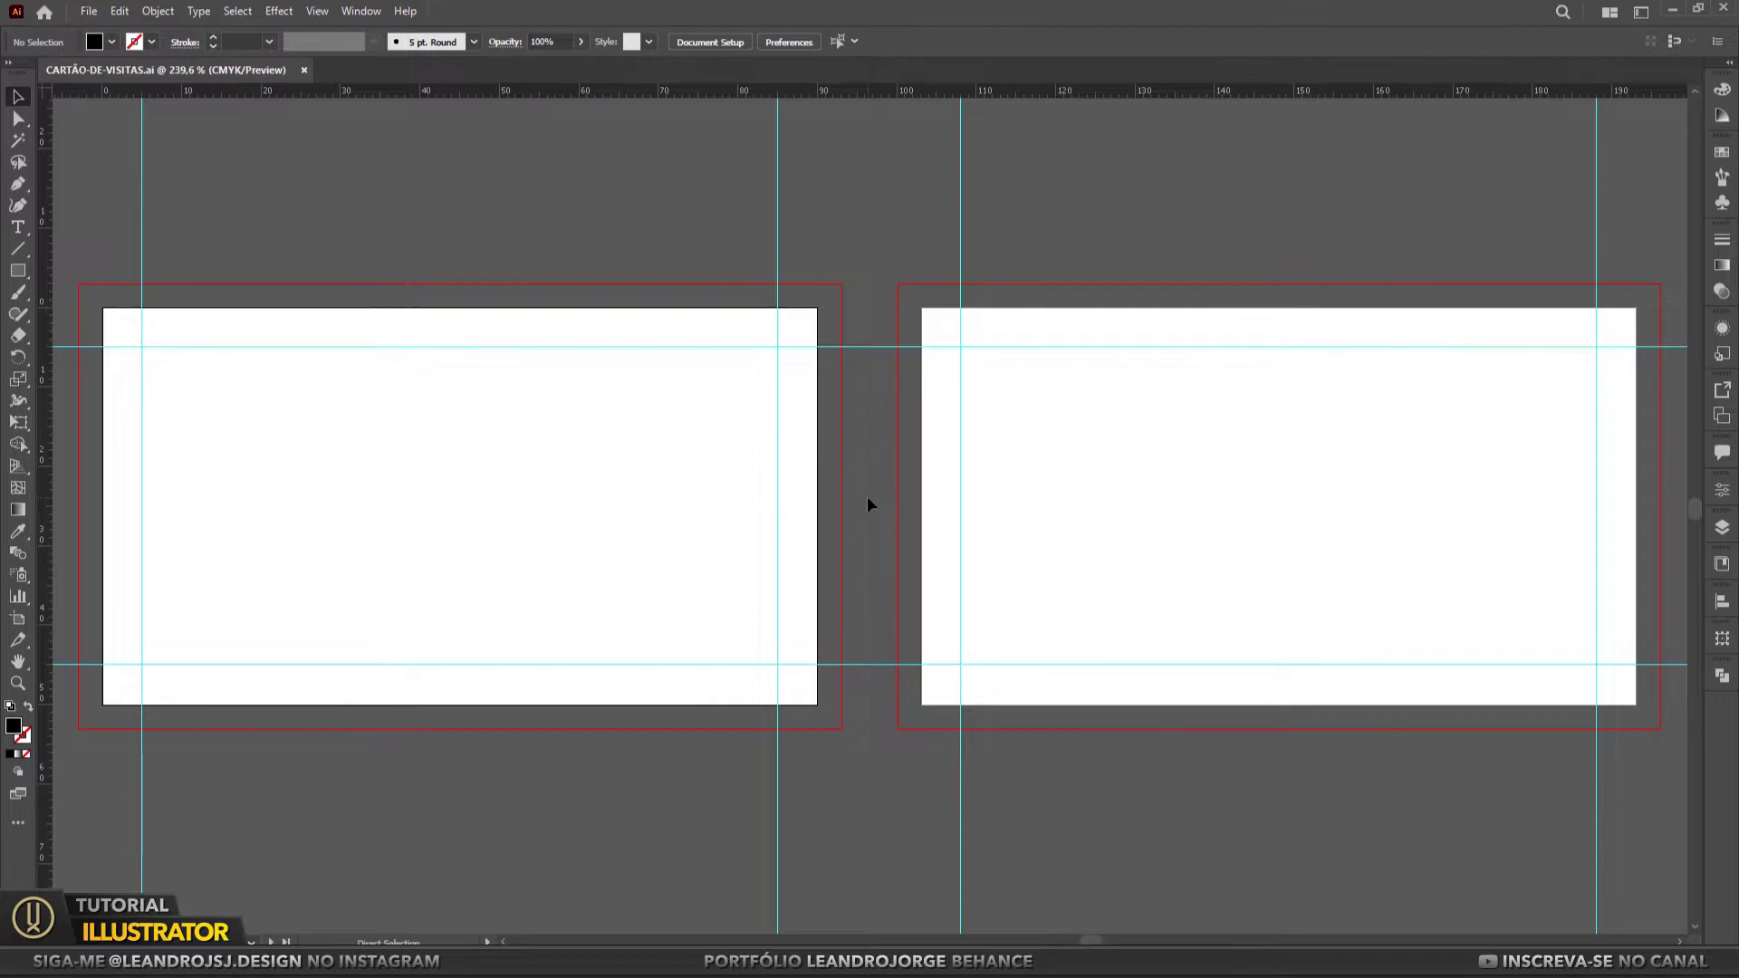
key("ctrl+r")
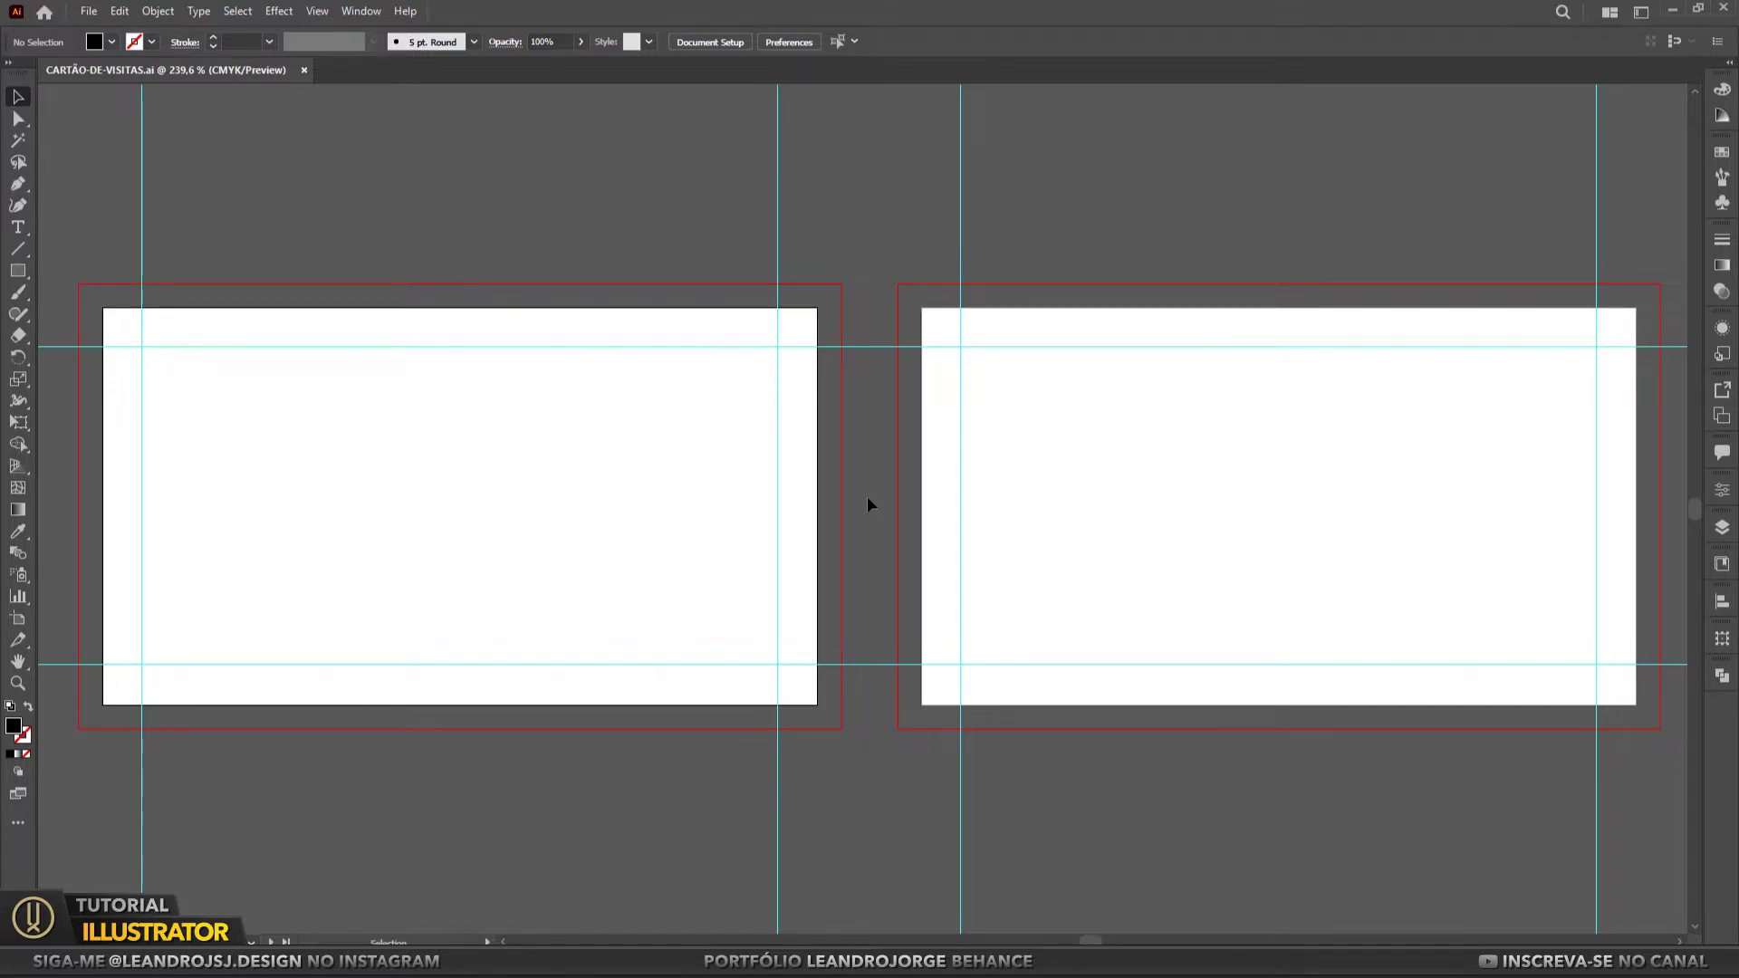
Paste the SOLAR logo onto the left card and set its width to 18 mm
key("ctrl+v")
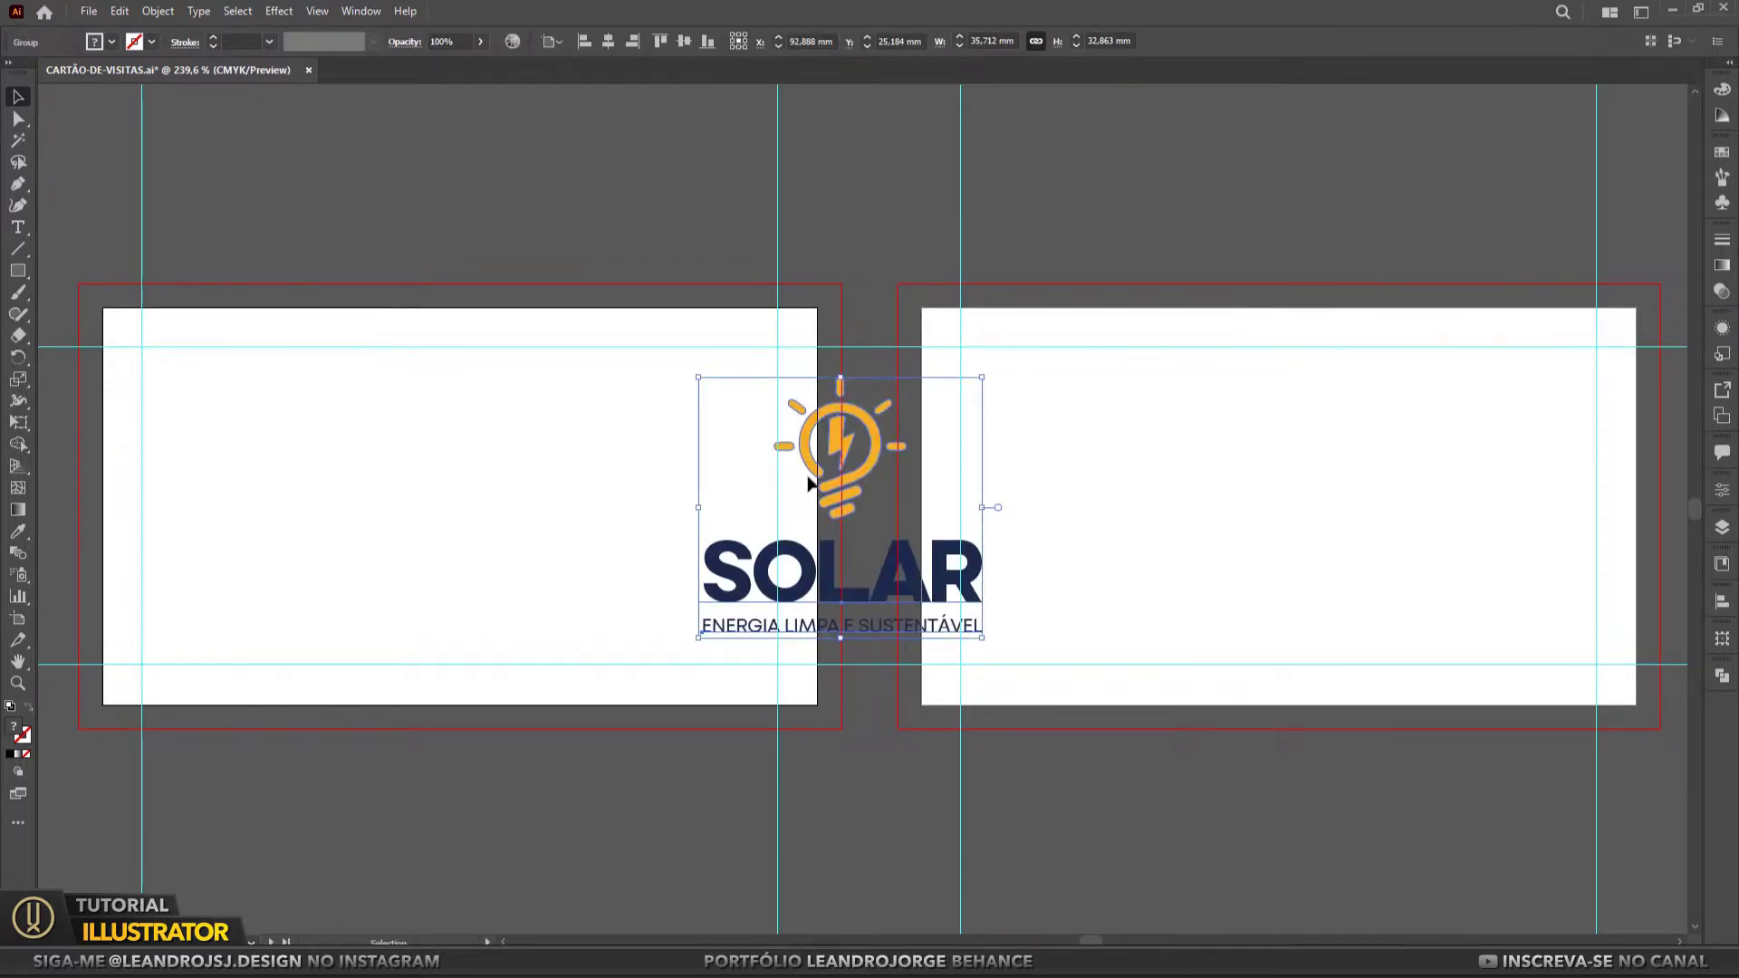
mouse_move(809, 483)
left_mouse_down()
mouse_move(429, 436)
mouse_move(699, 481)
left_mouse_up()
scroll(390, 449, "up", 3)
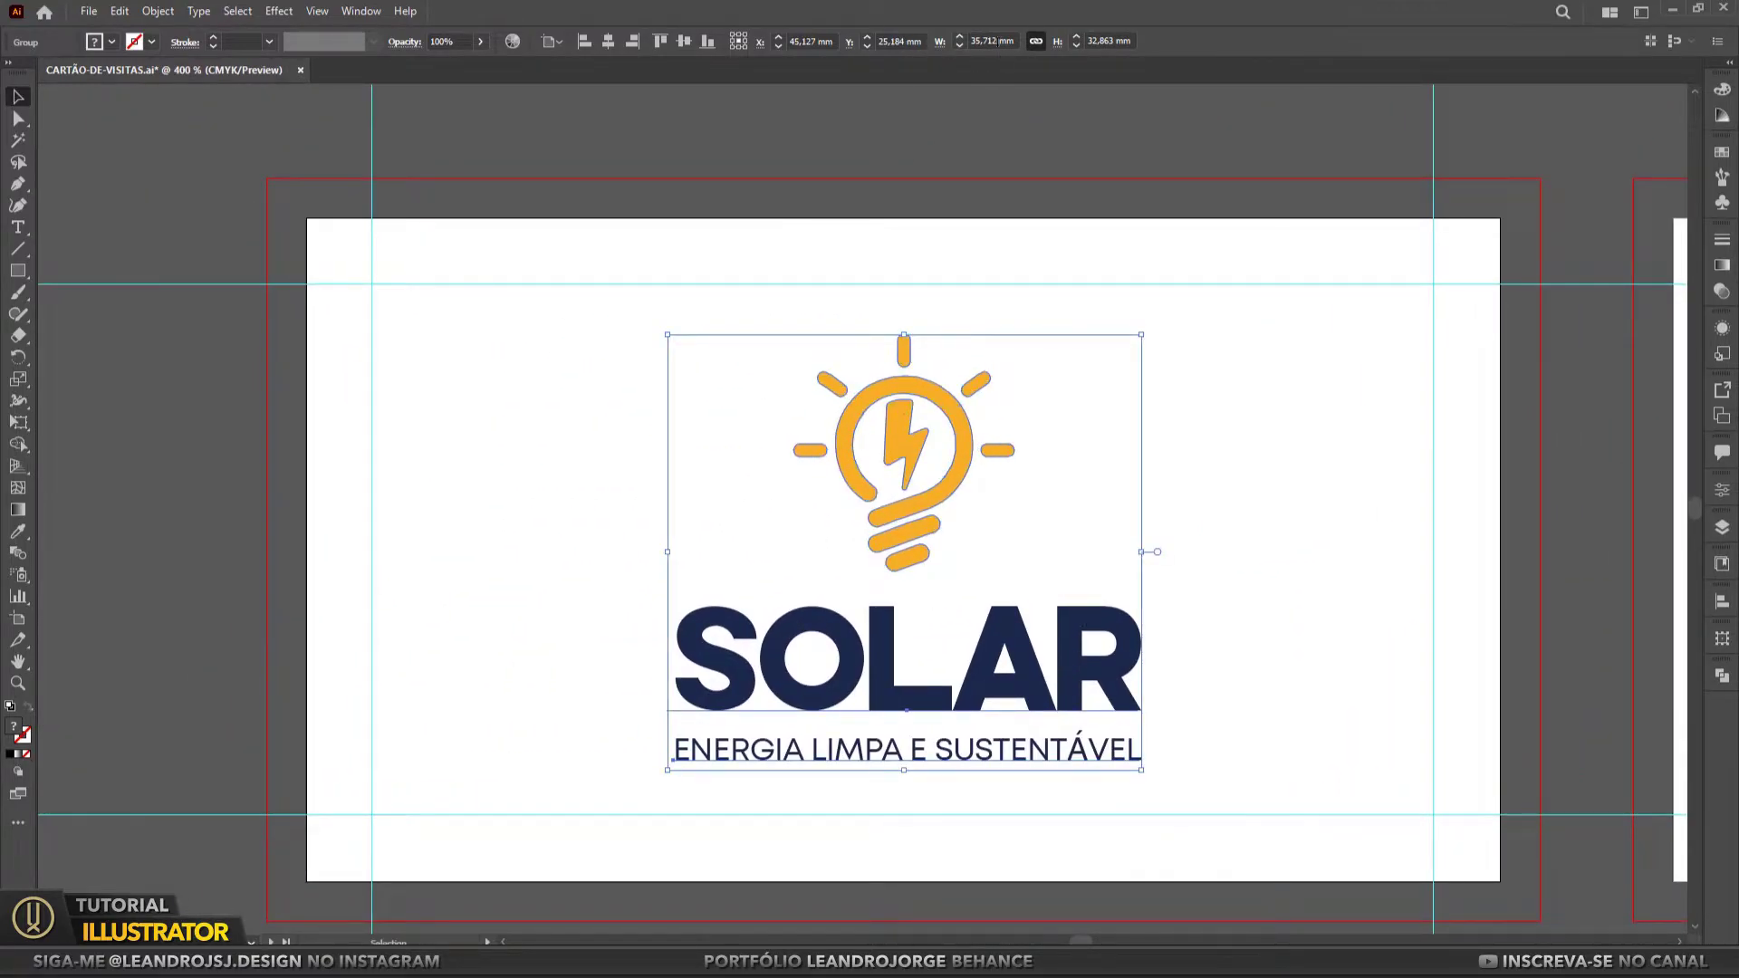
double_click(993, 41)
type("18")
key("Return")
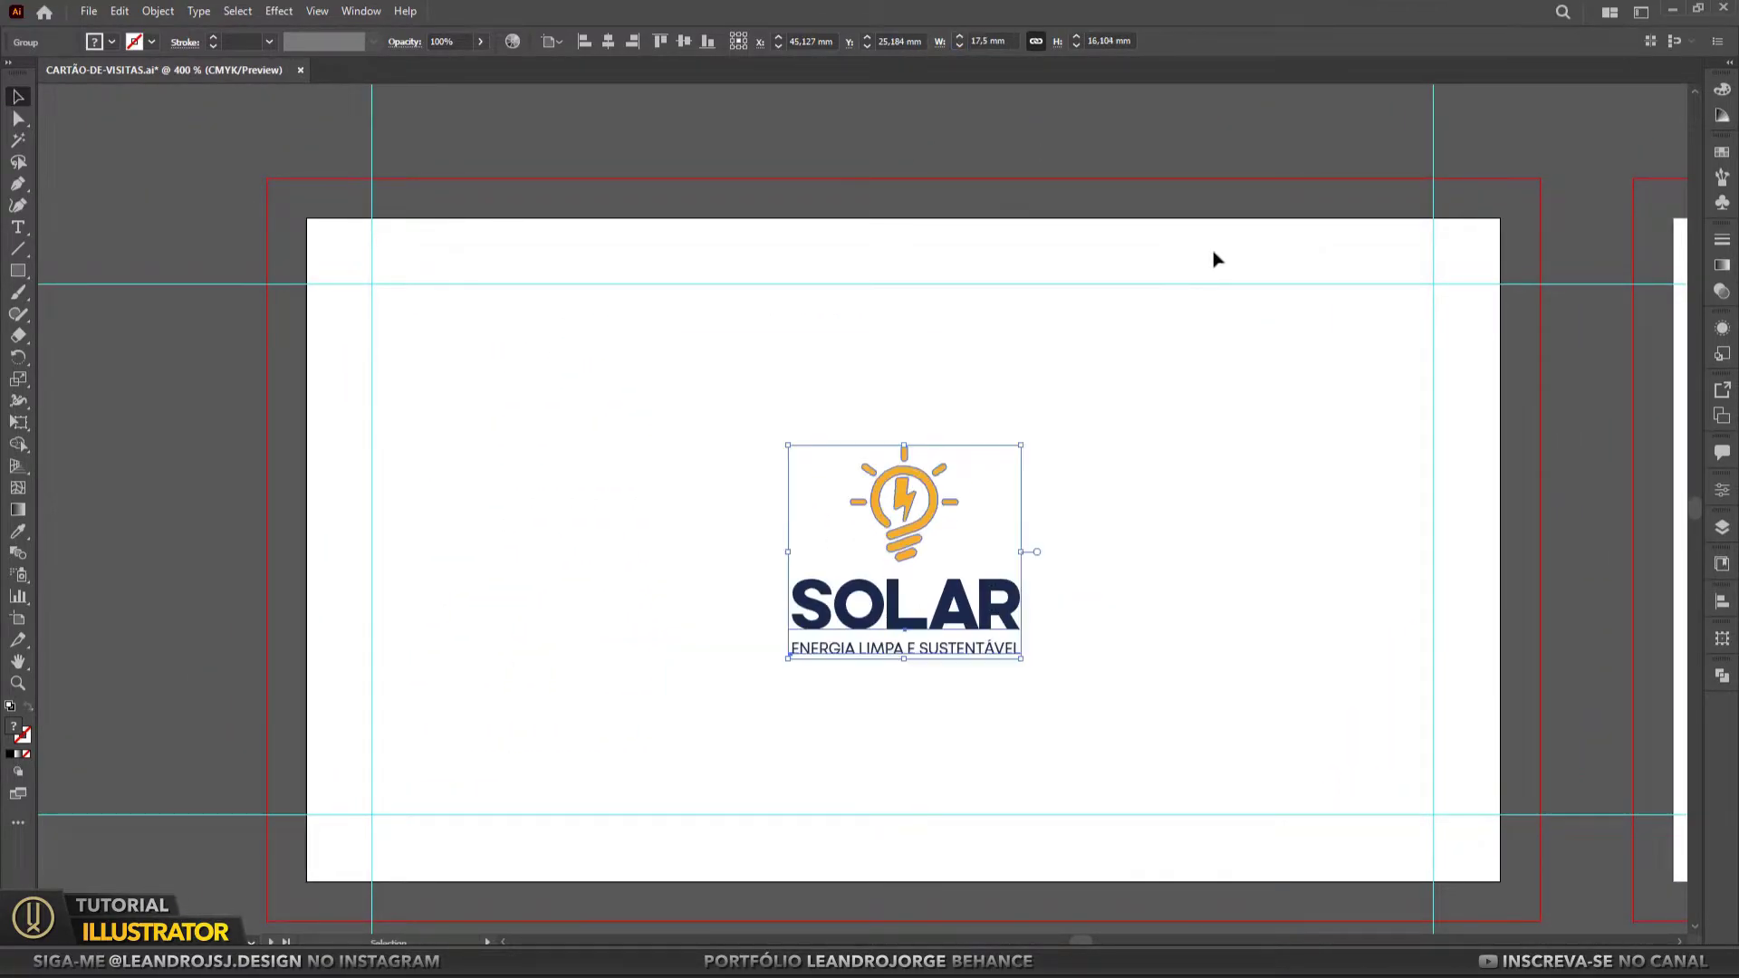
Snap the logo to the front card's top-left margin guides
left_click_drag(781, 495, 668, 468)
left_click(675, 471)
key("ctrl+plus")
key("ctrl+plus")
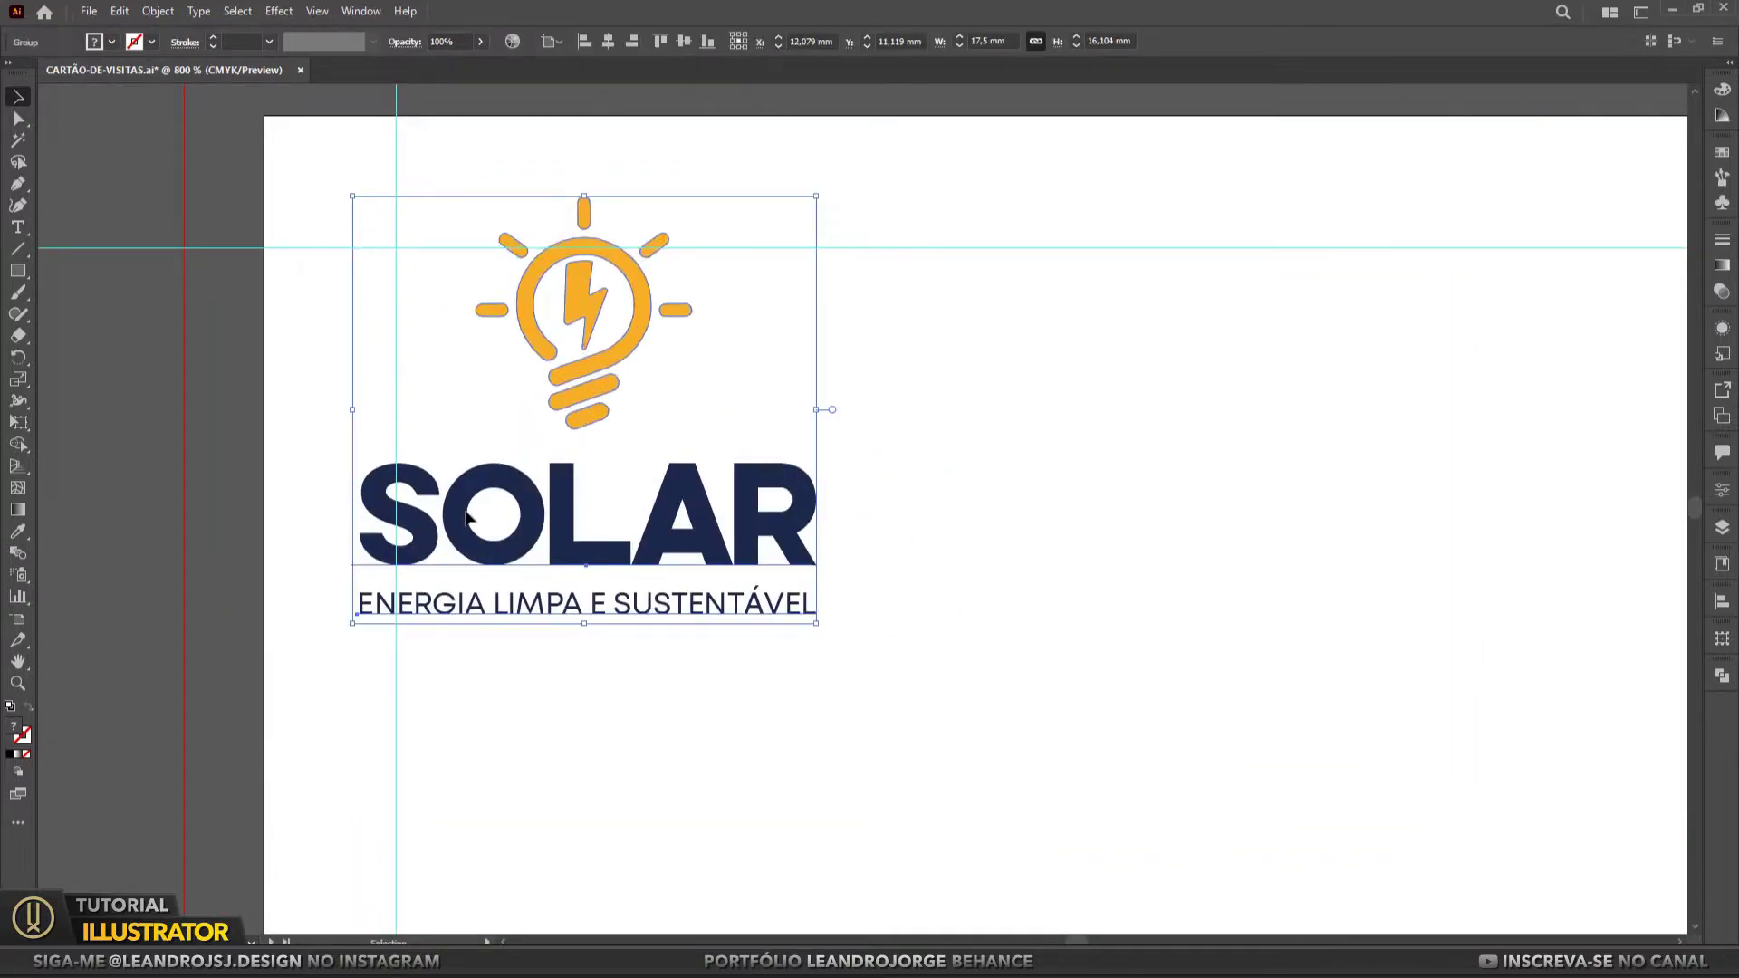
left_click_drag(469, 518, 501, 510)
left_click_drag(676, 281, 664, 334)
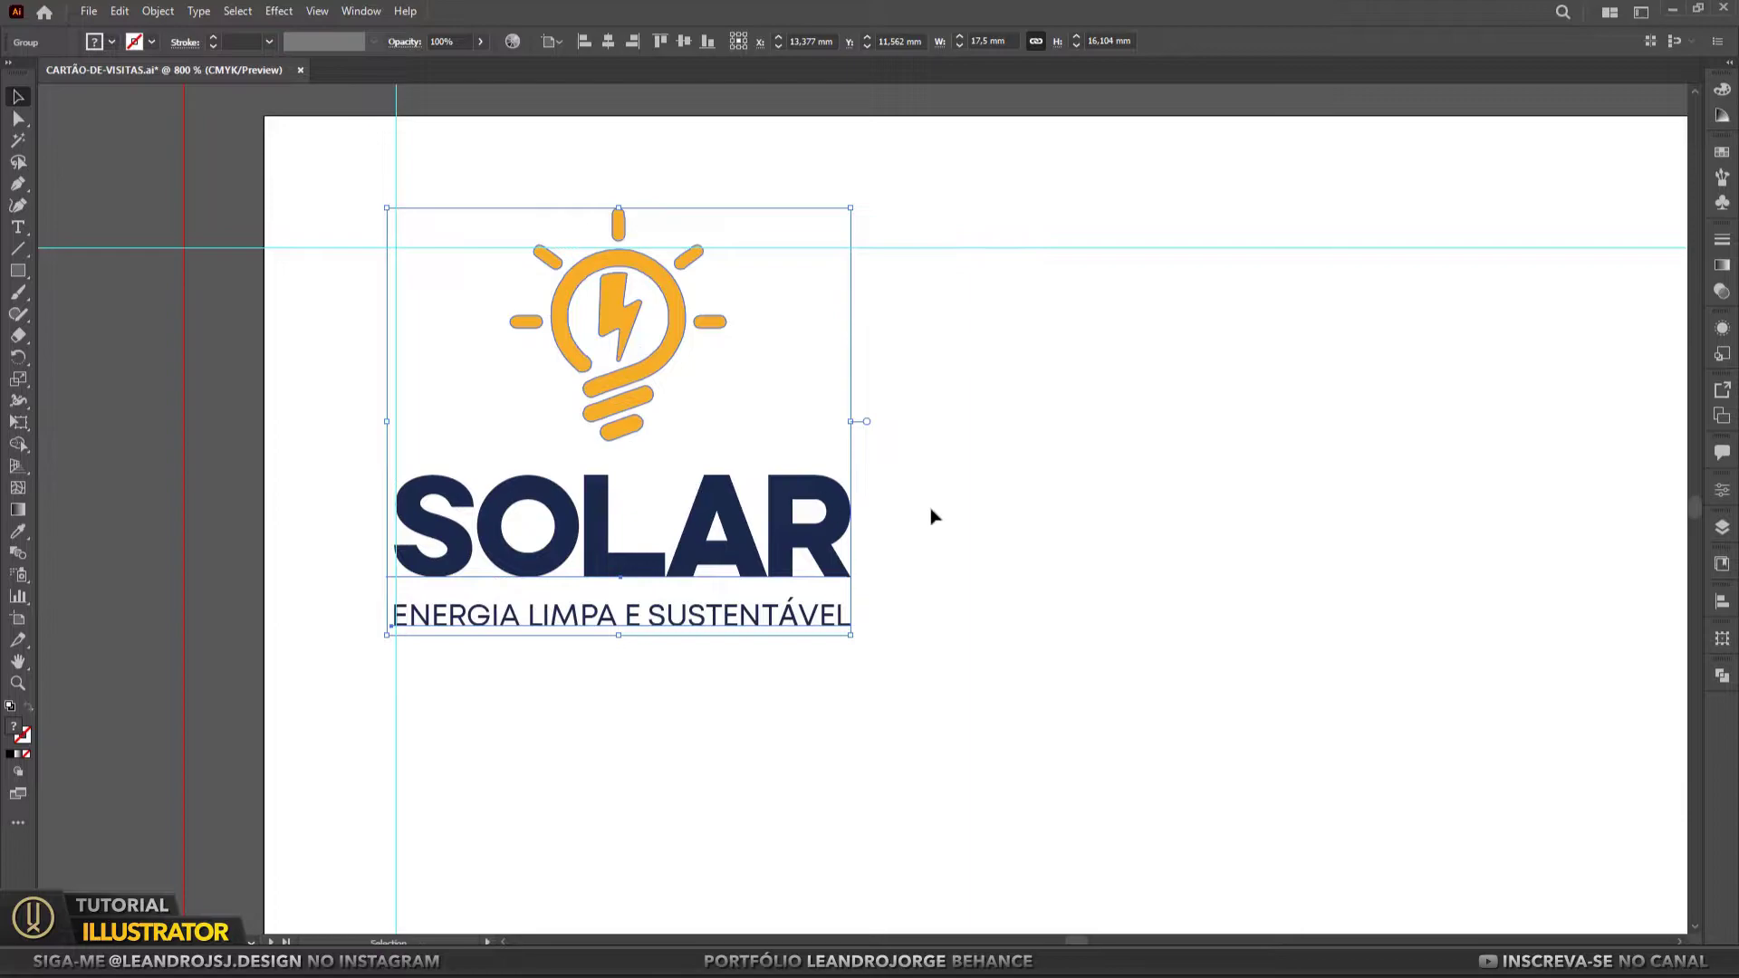
key("ctrl+minus")
key("ctrl+minus")
mouse_move(886, 579)
left_mouse_down()
mouse_move(588, 462)
mouse_move(479, 470)
left_mouse_up()
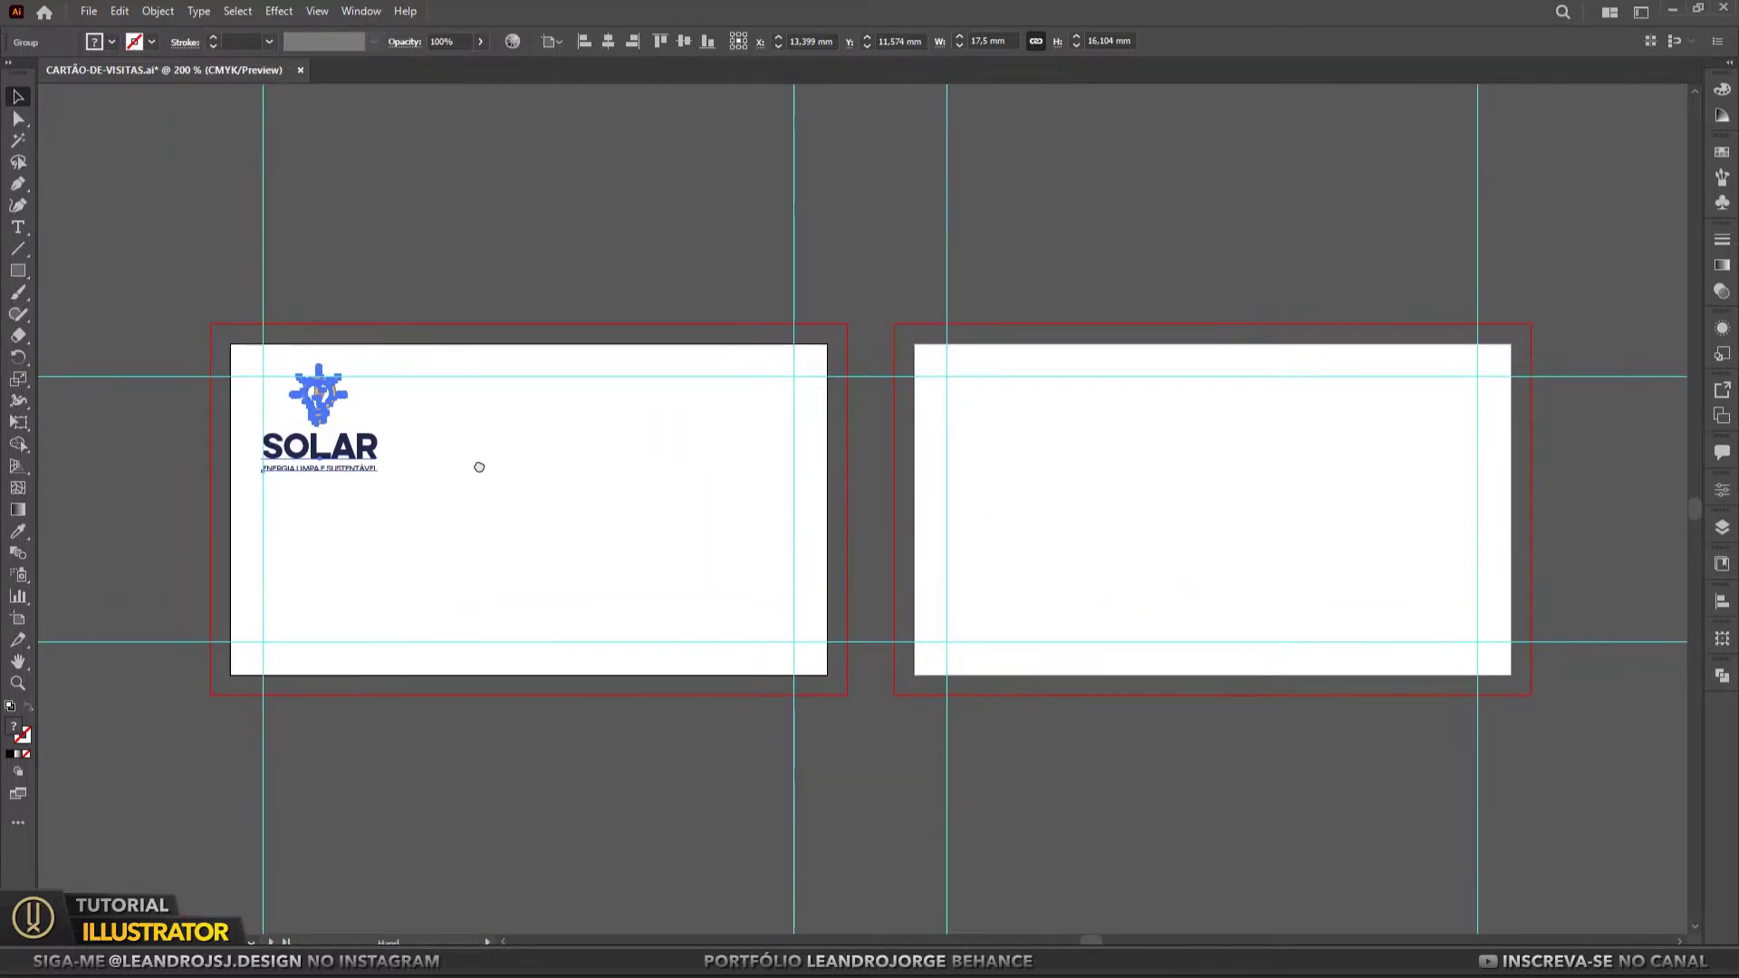
left_click(383, 246)
scroll(399, 453, "up", 1)
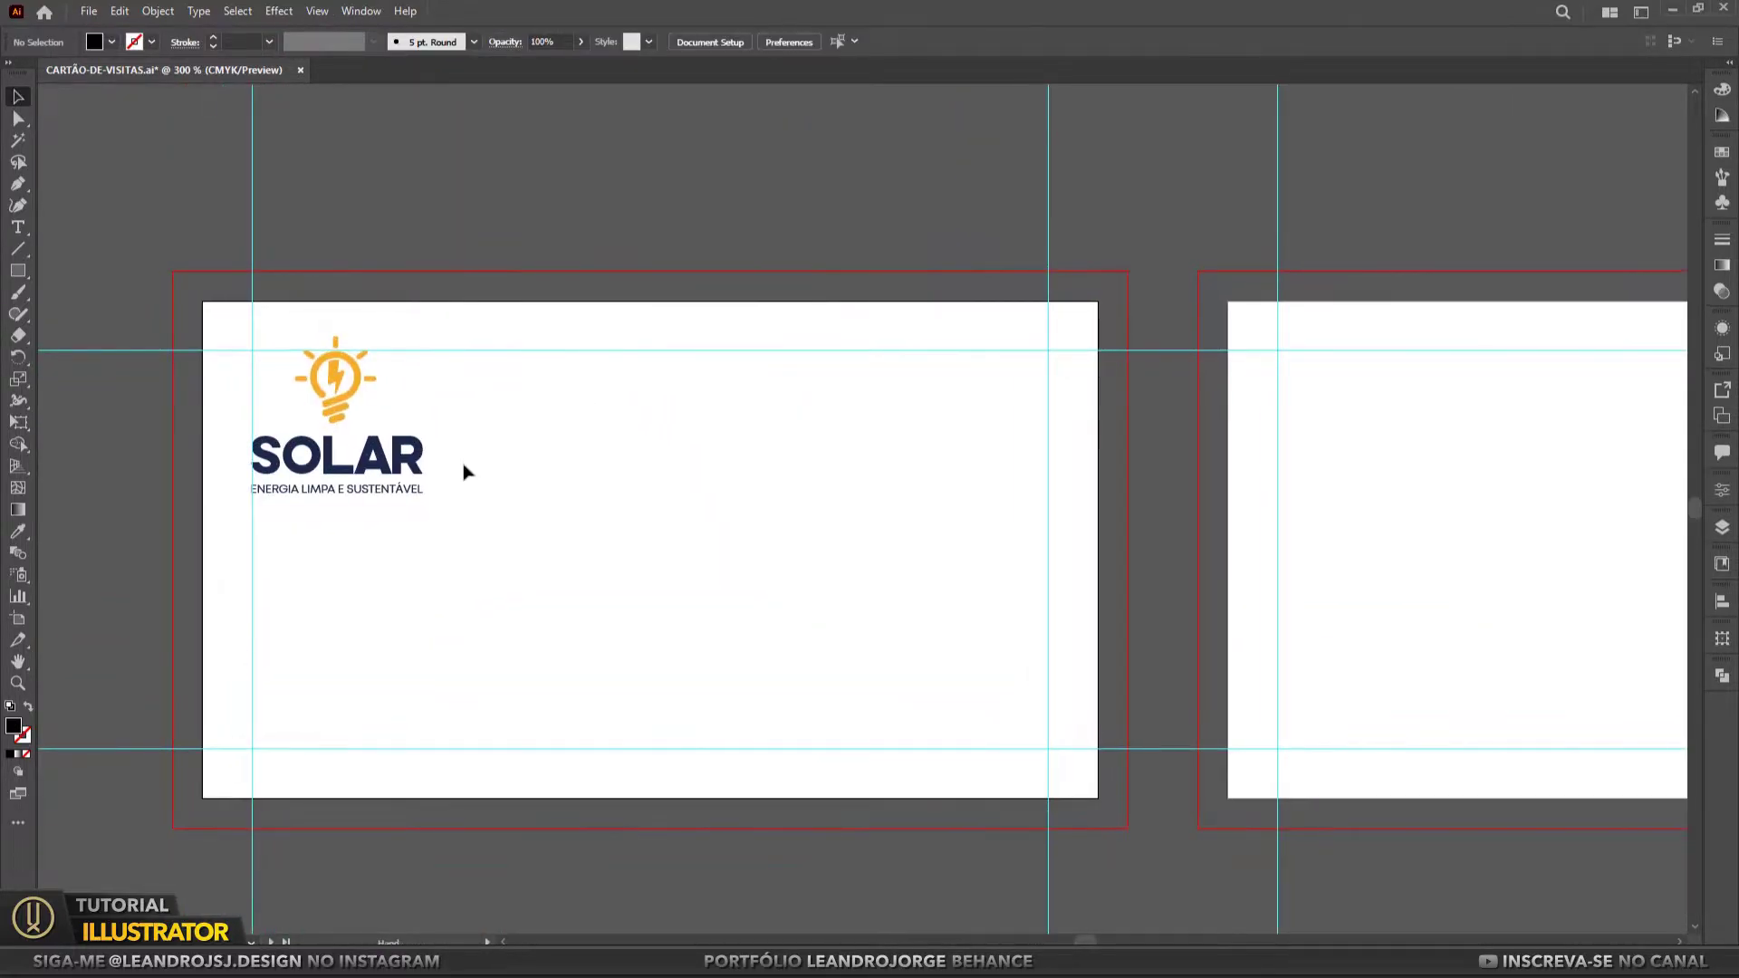
Add the cardholder's name in 8 pt Mont Bold under the logo
left_click(17, 227)
left_click(392, 568)
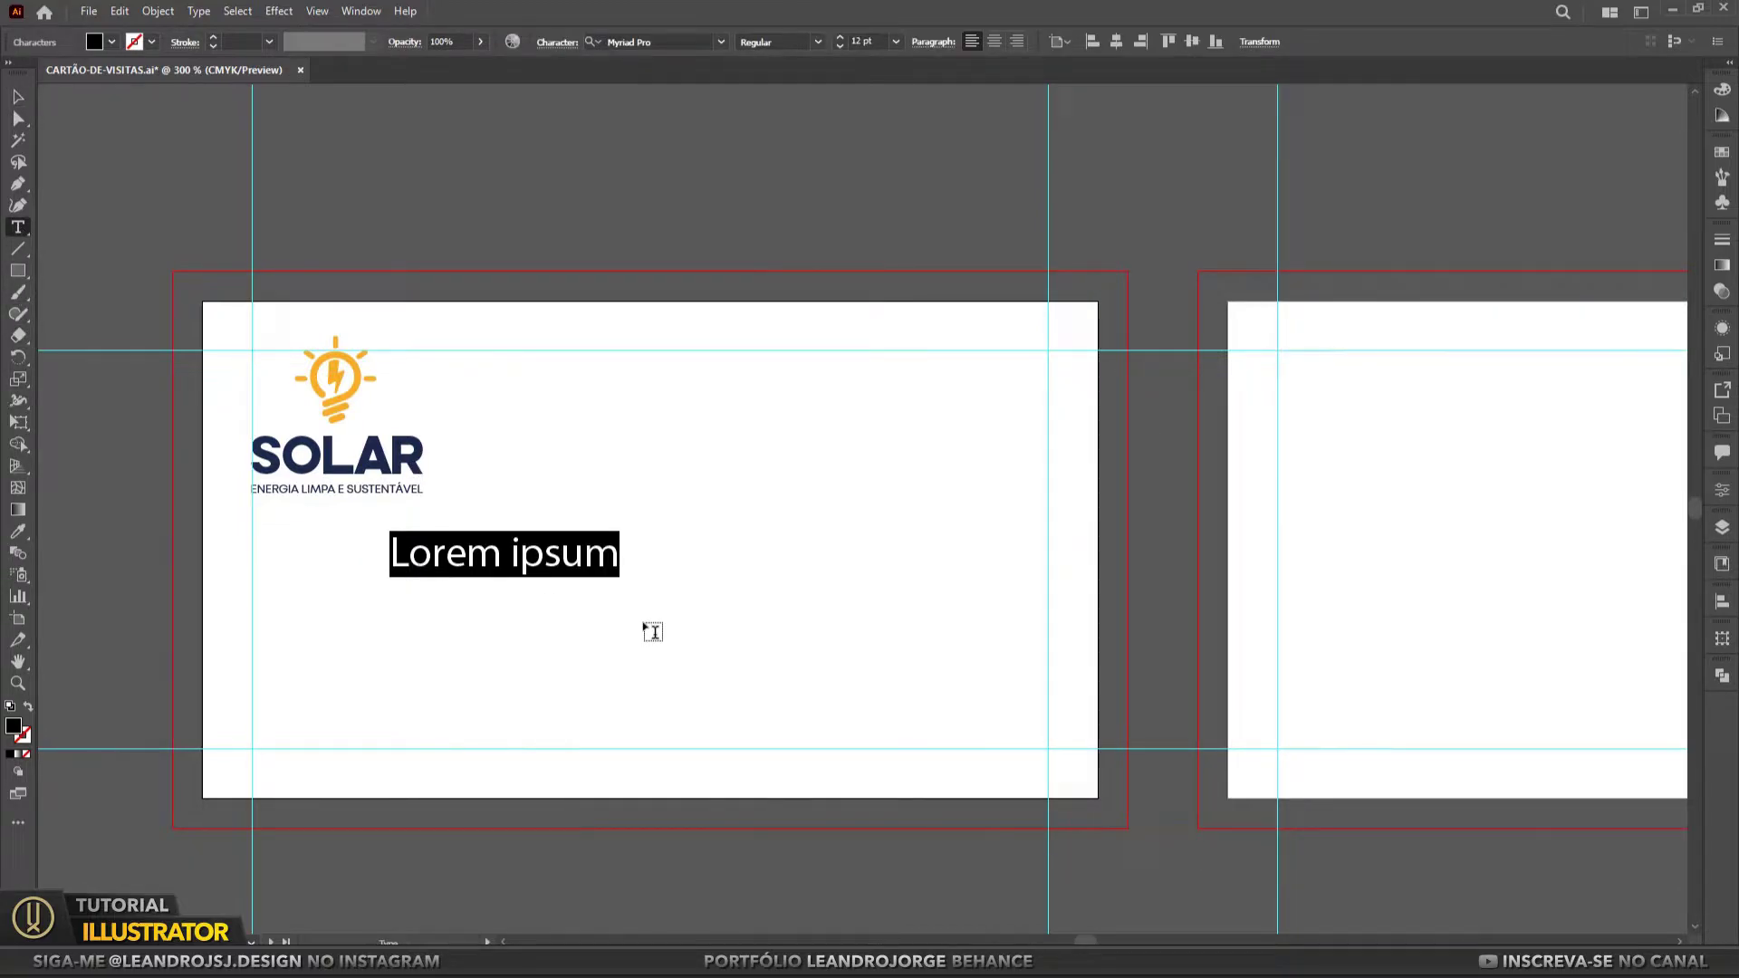
key("Escape")
left_click(662, 41)
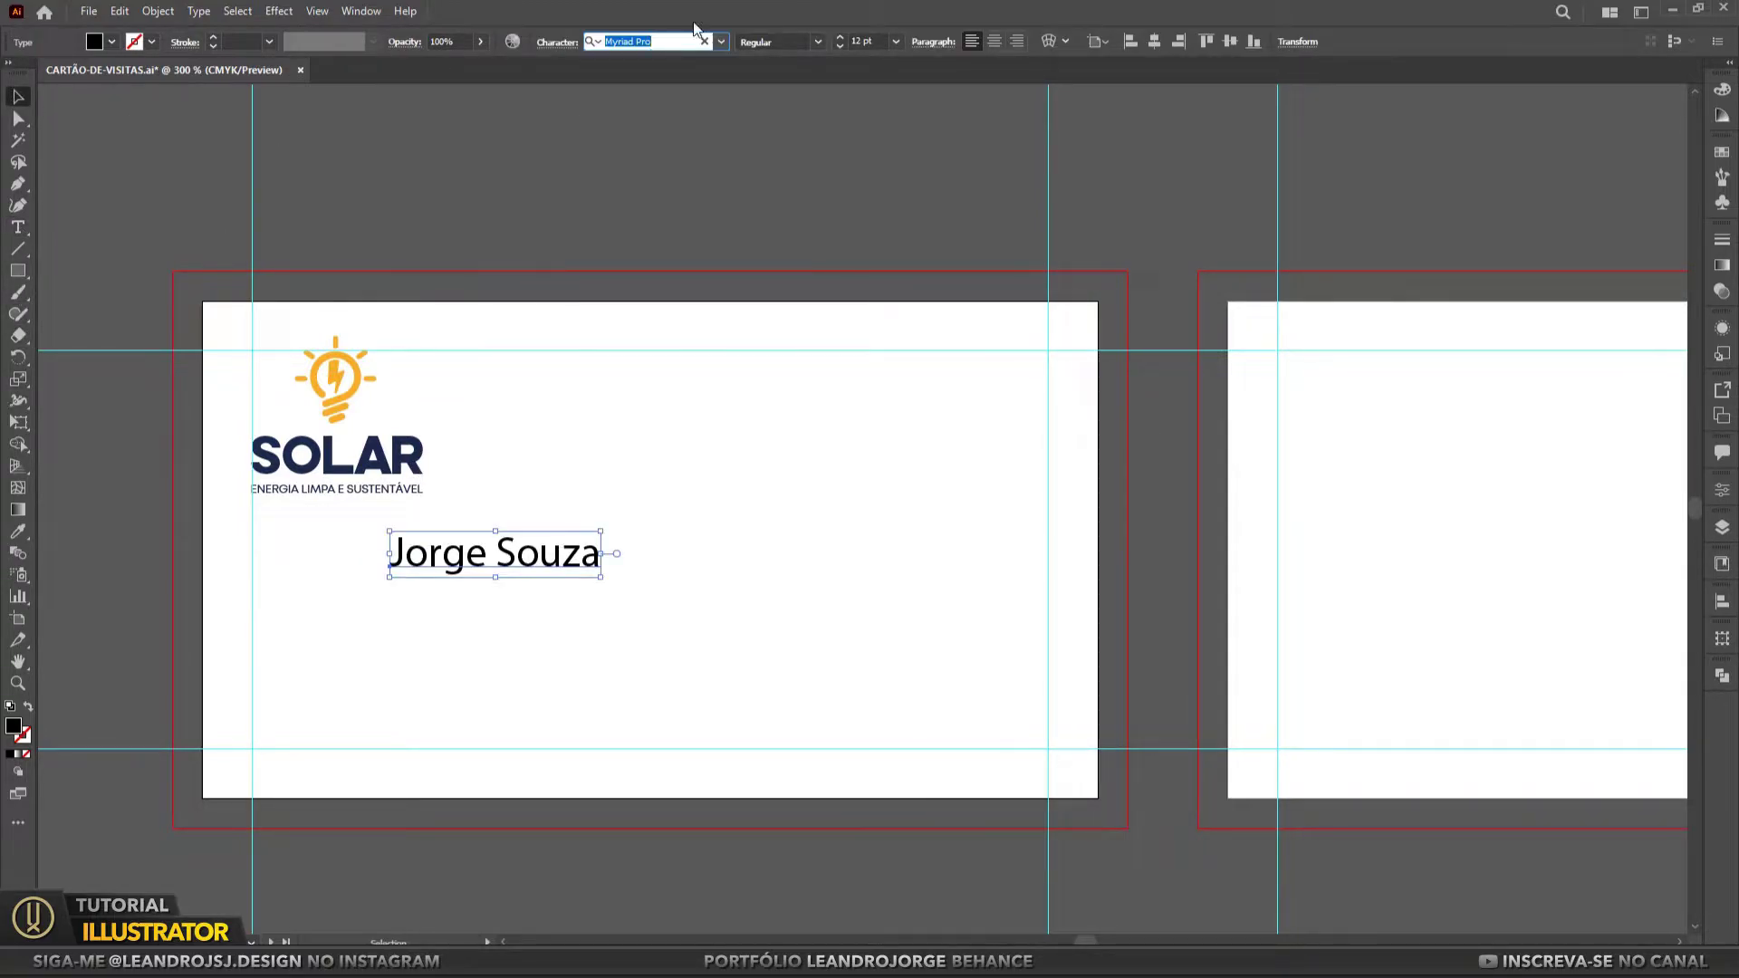
type("Mont")
left_click(697, 231)
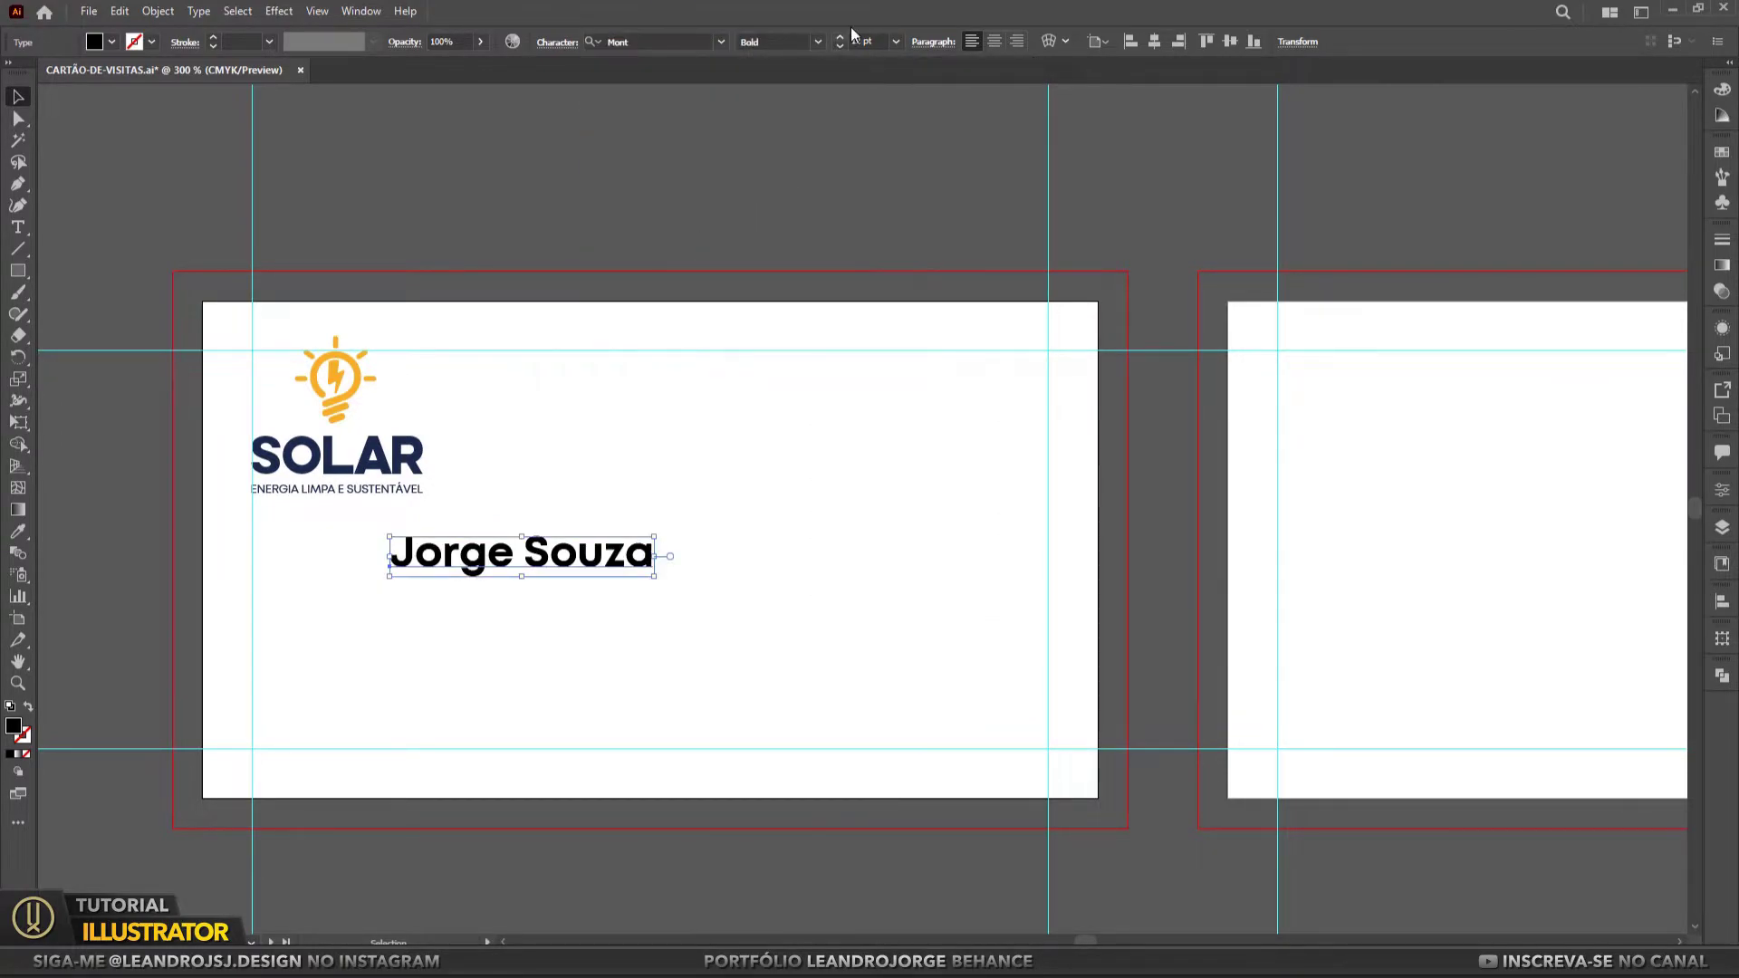
left_click(856, 41)
type("8")
key("Return")
left_click_drag(377, 554, 307, 551)
Save the logo lettering's navy as a swatch and colour the name navy
left_click(369, 473)
double_click(389, 471)
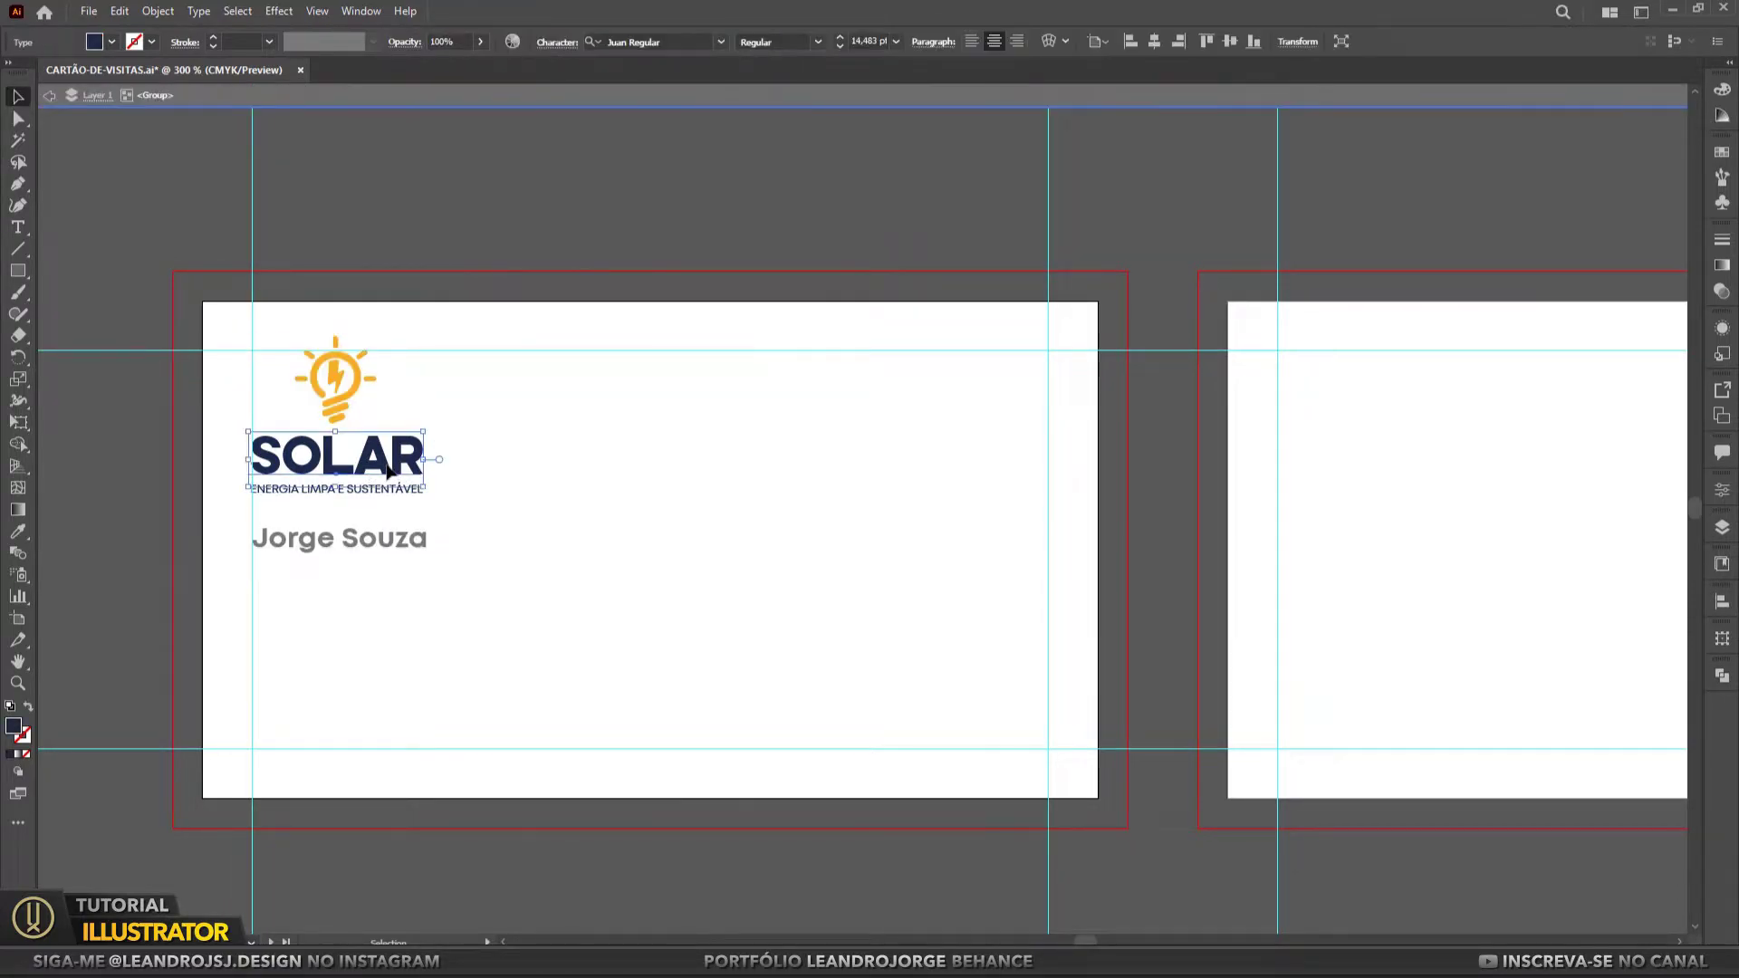
left_click(111, 42)
left_click(152, 156)
key("Return")
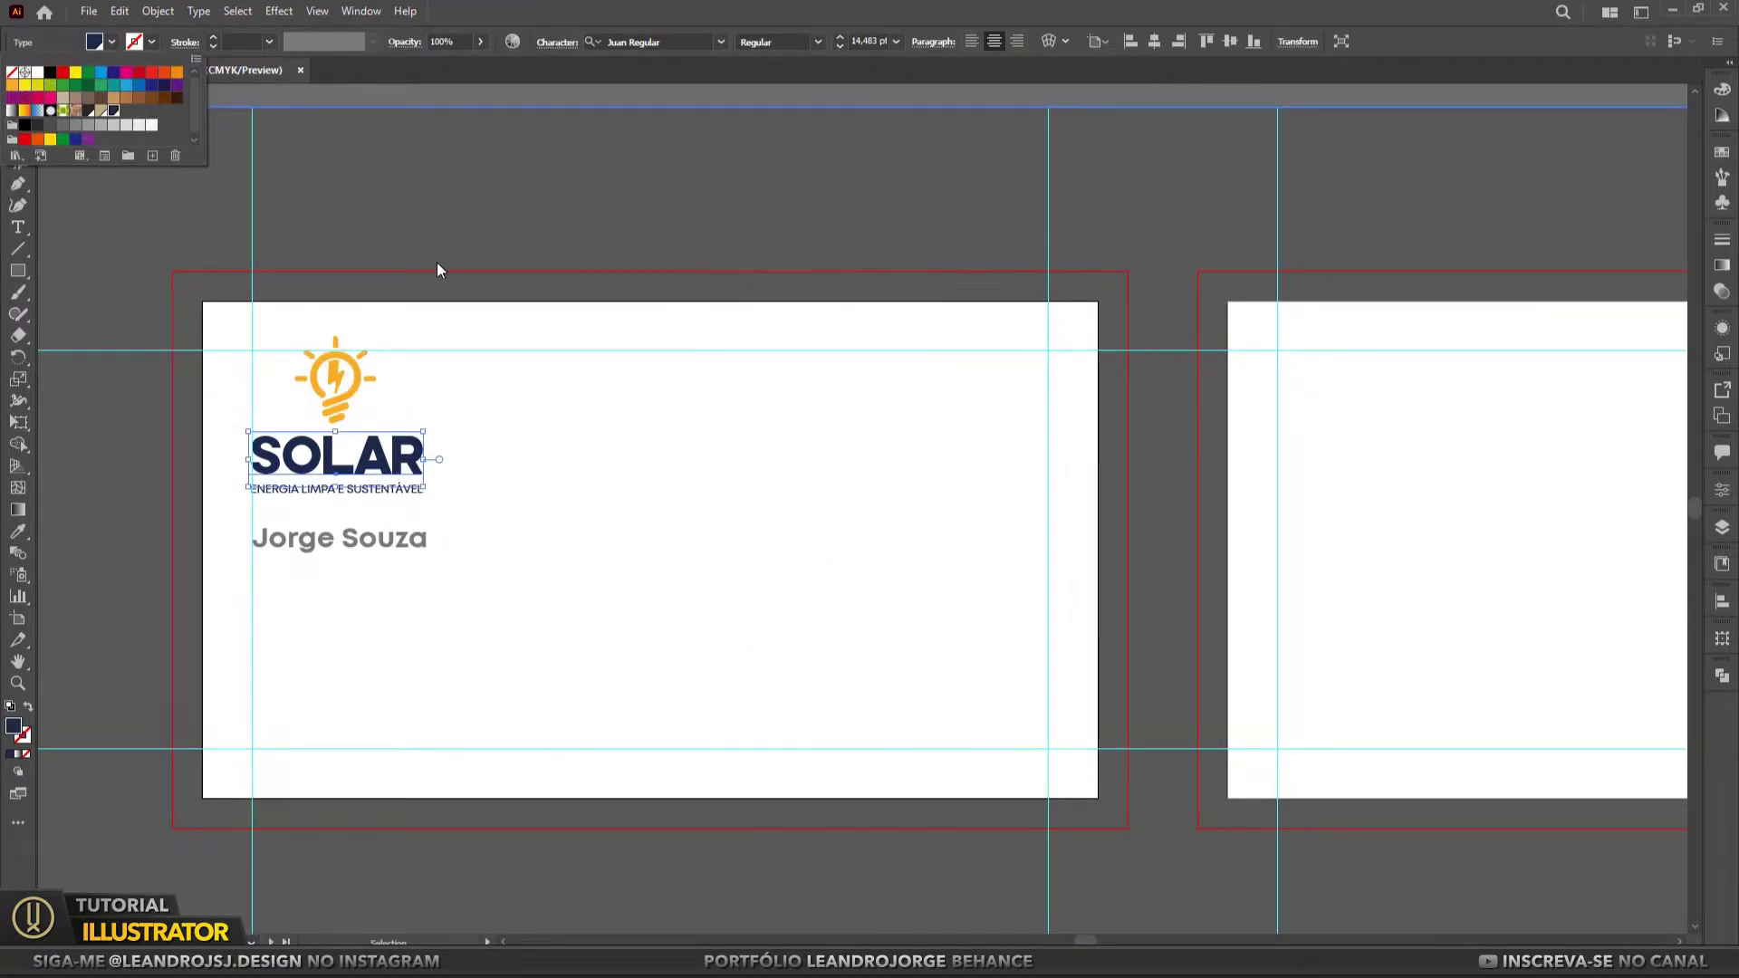
left_click(471, 235)
double_click(497, 214)
left_click(372, 544)
left_click(111, 42)
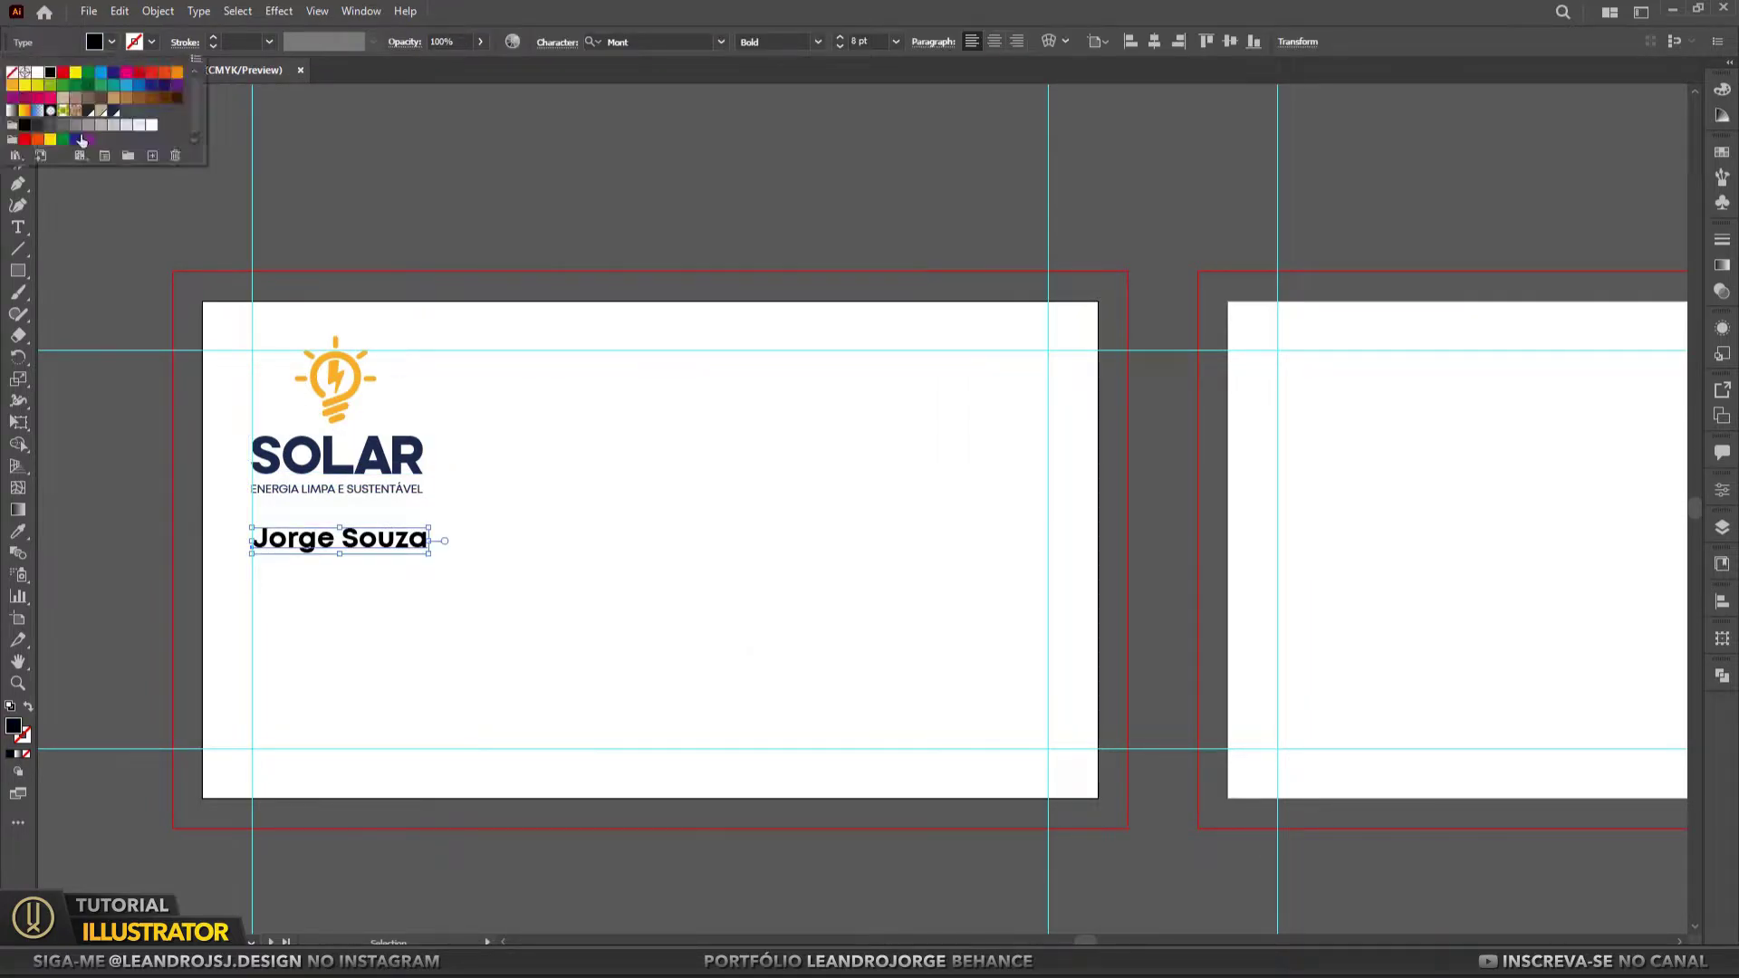
left_click(79, 133)
left_click(538, 176)
Duplicate the name and change the copy to 'Director Executivo' just below it
left_click(384, 542)
key("ctrl+c")
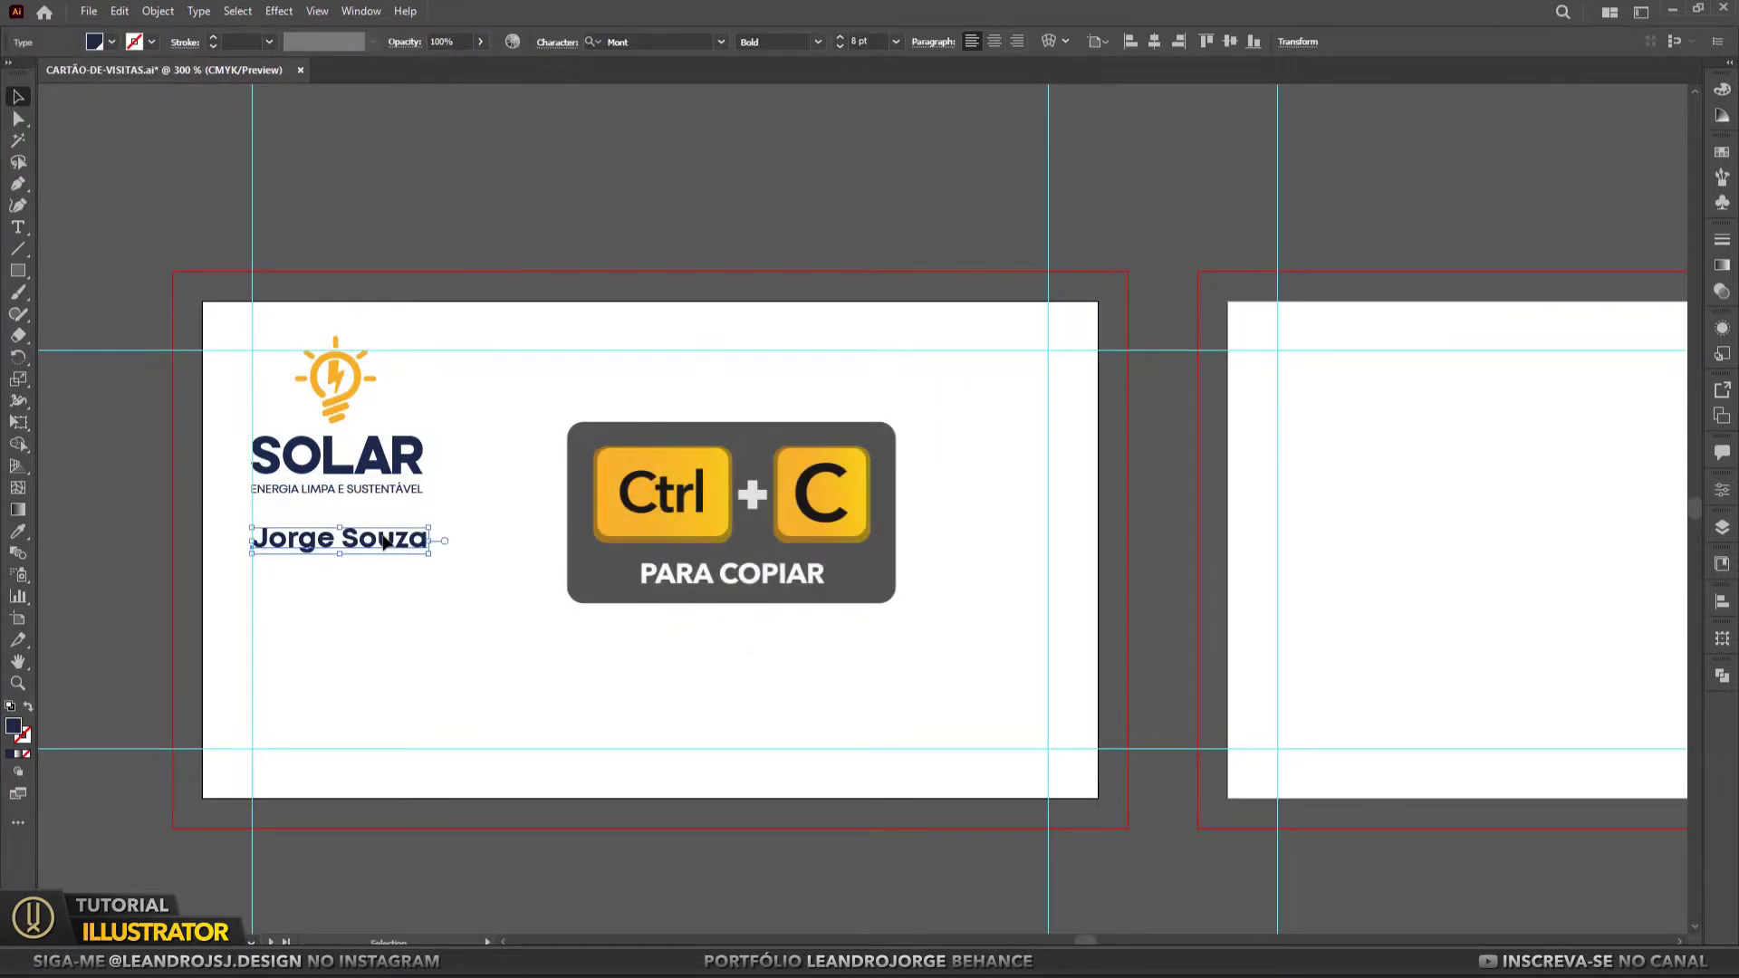
key("ctrl+v")
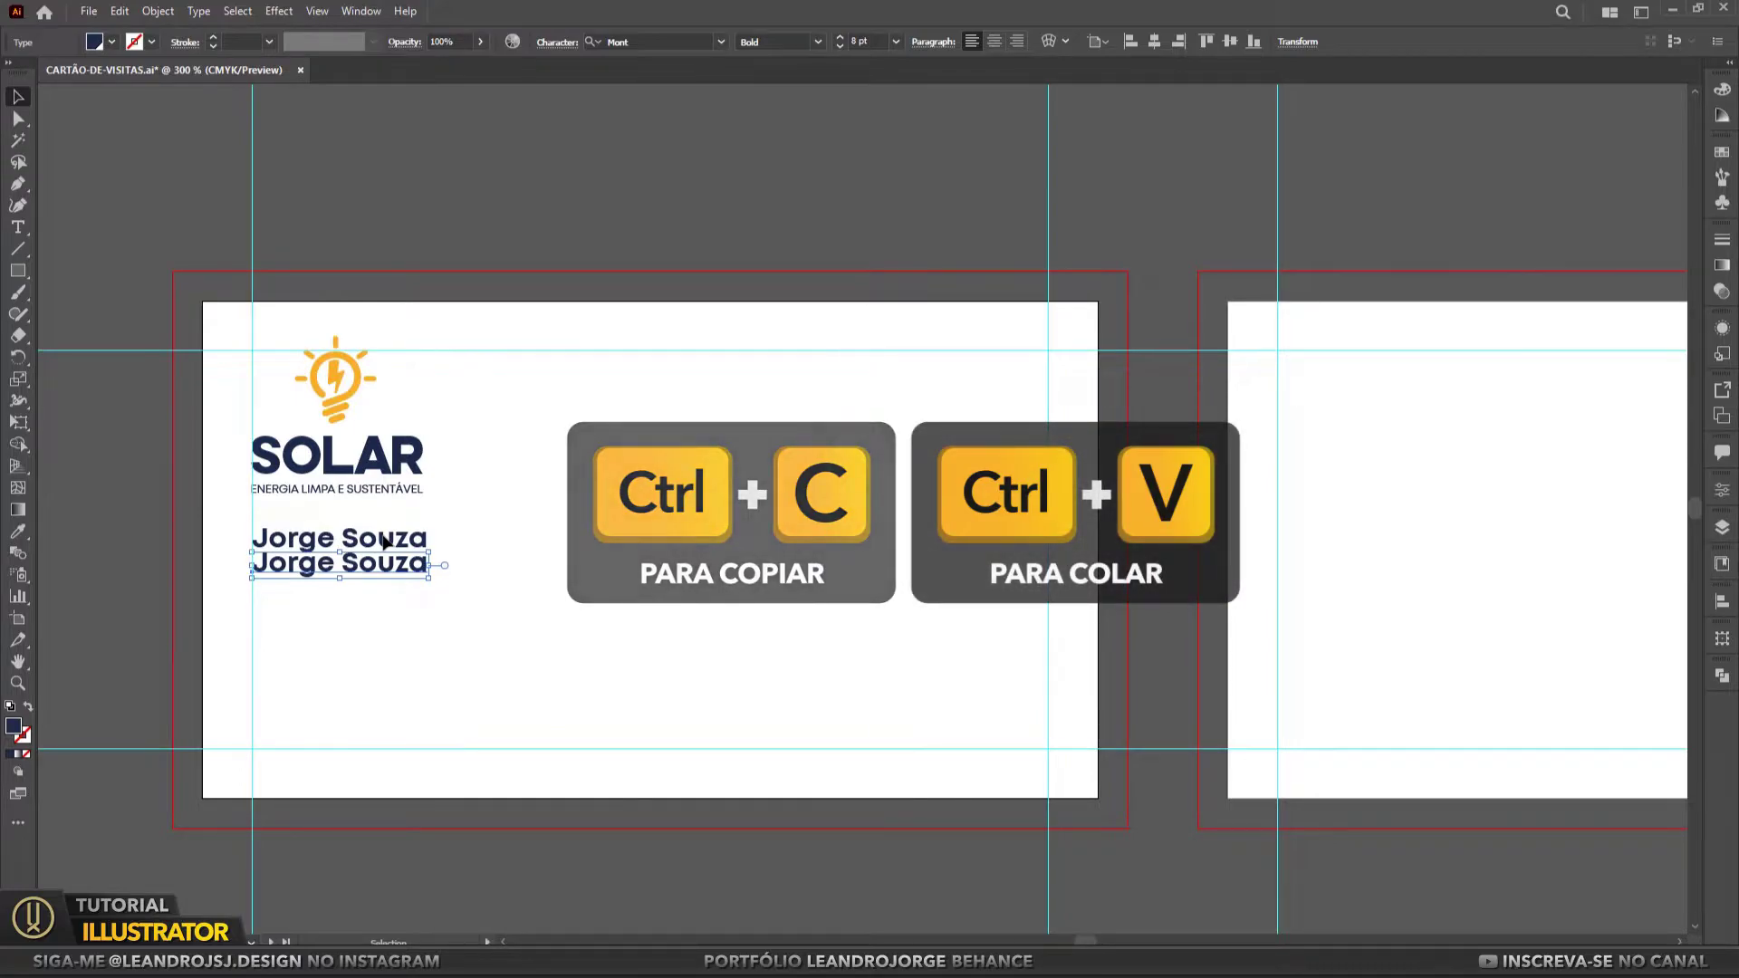
double_click(380, 568)
key("ctrl+a")
type("Director Executivo")
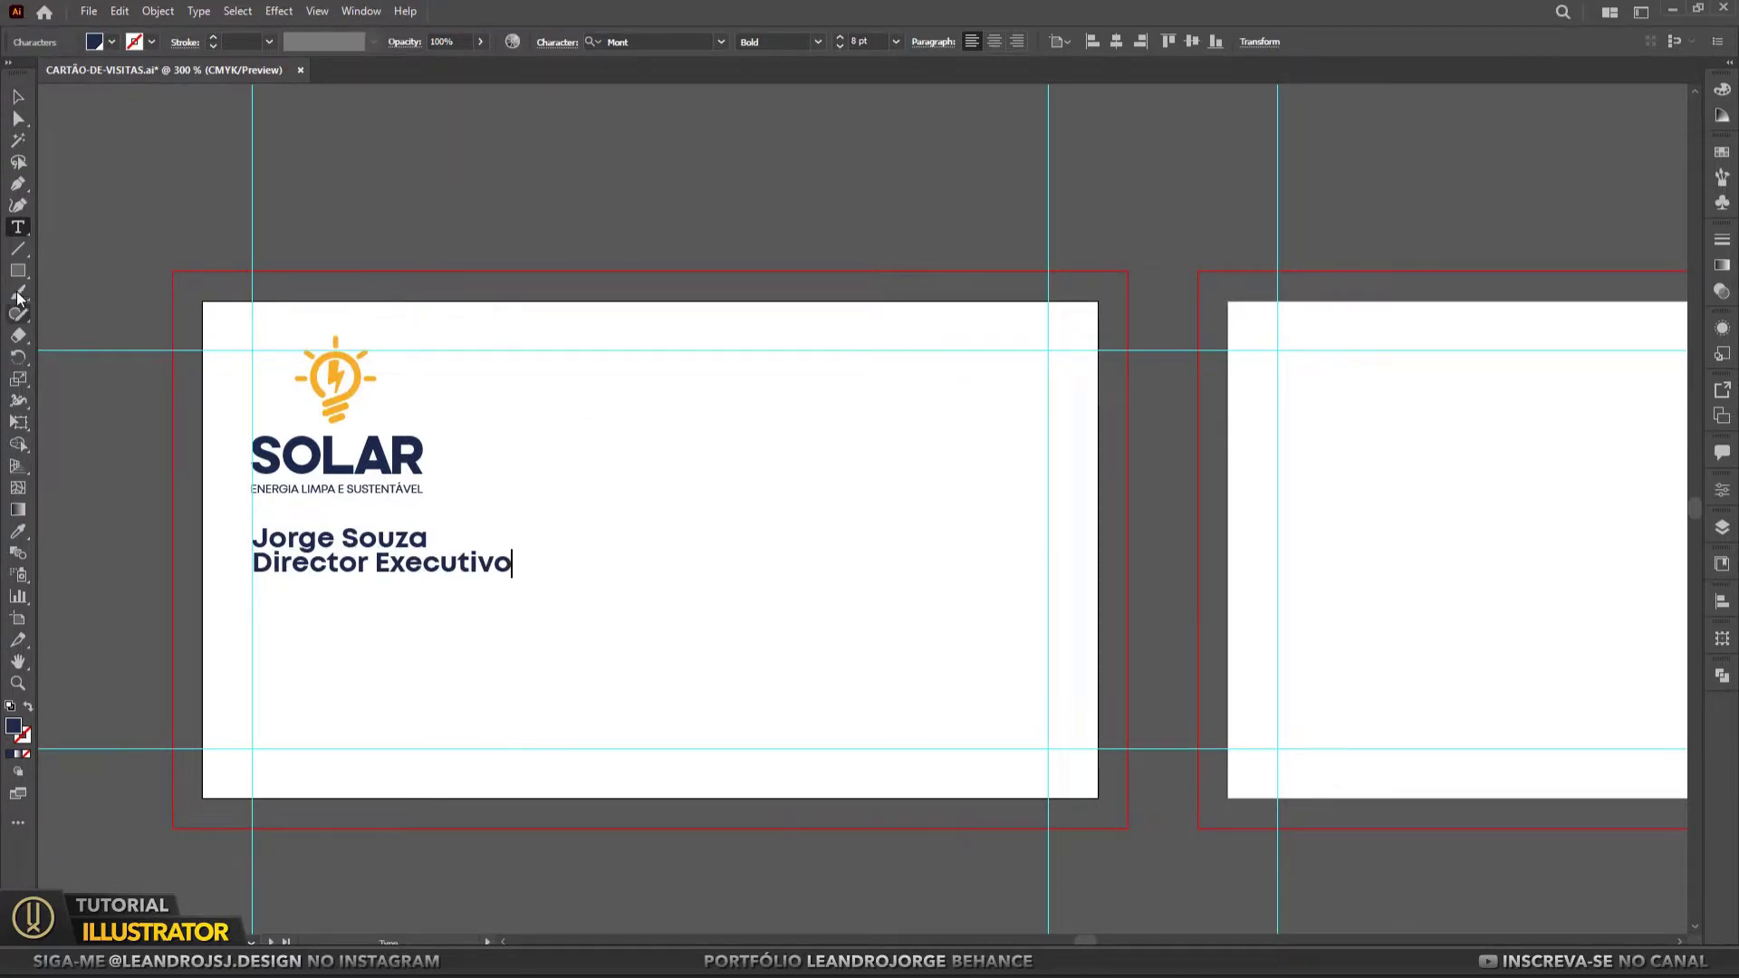
key("Escape")
key("Down")
left_click(508, 446)
Align the left edges of the name and job title with the margin guide
left_click(307, 582)
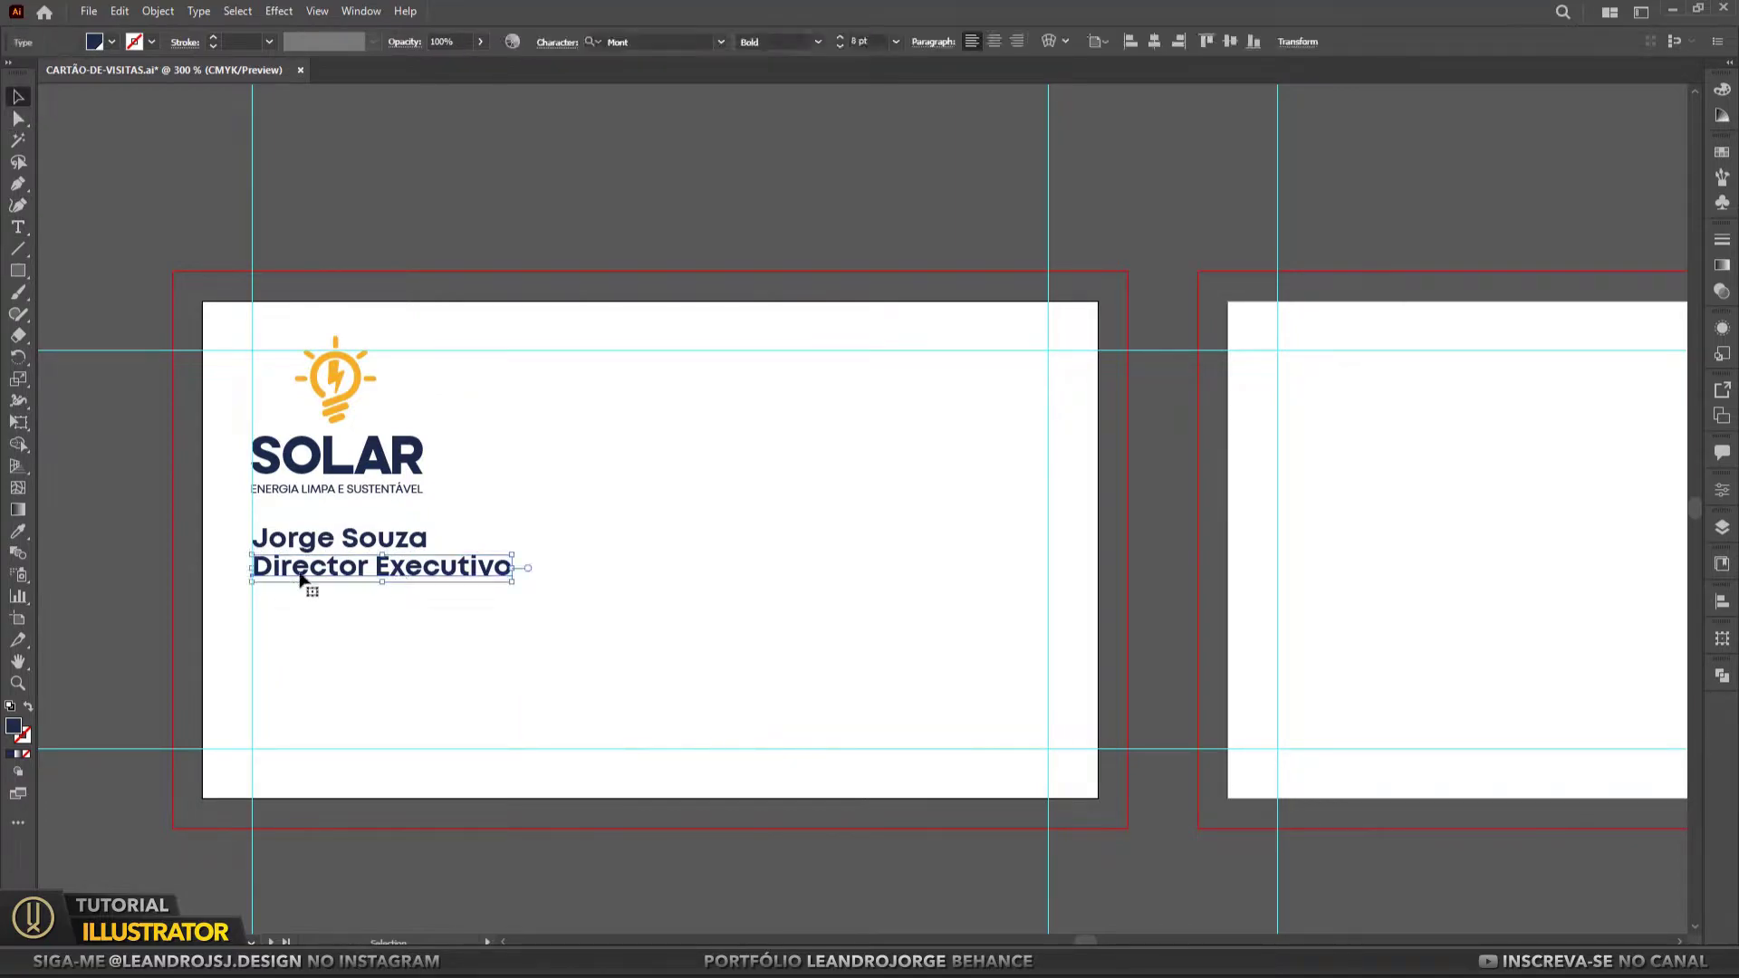
scroll(307, 582, "up", 2)
scroll(399, 533, "up", 1)
left_click_drag(407, 555, 401, 554)
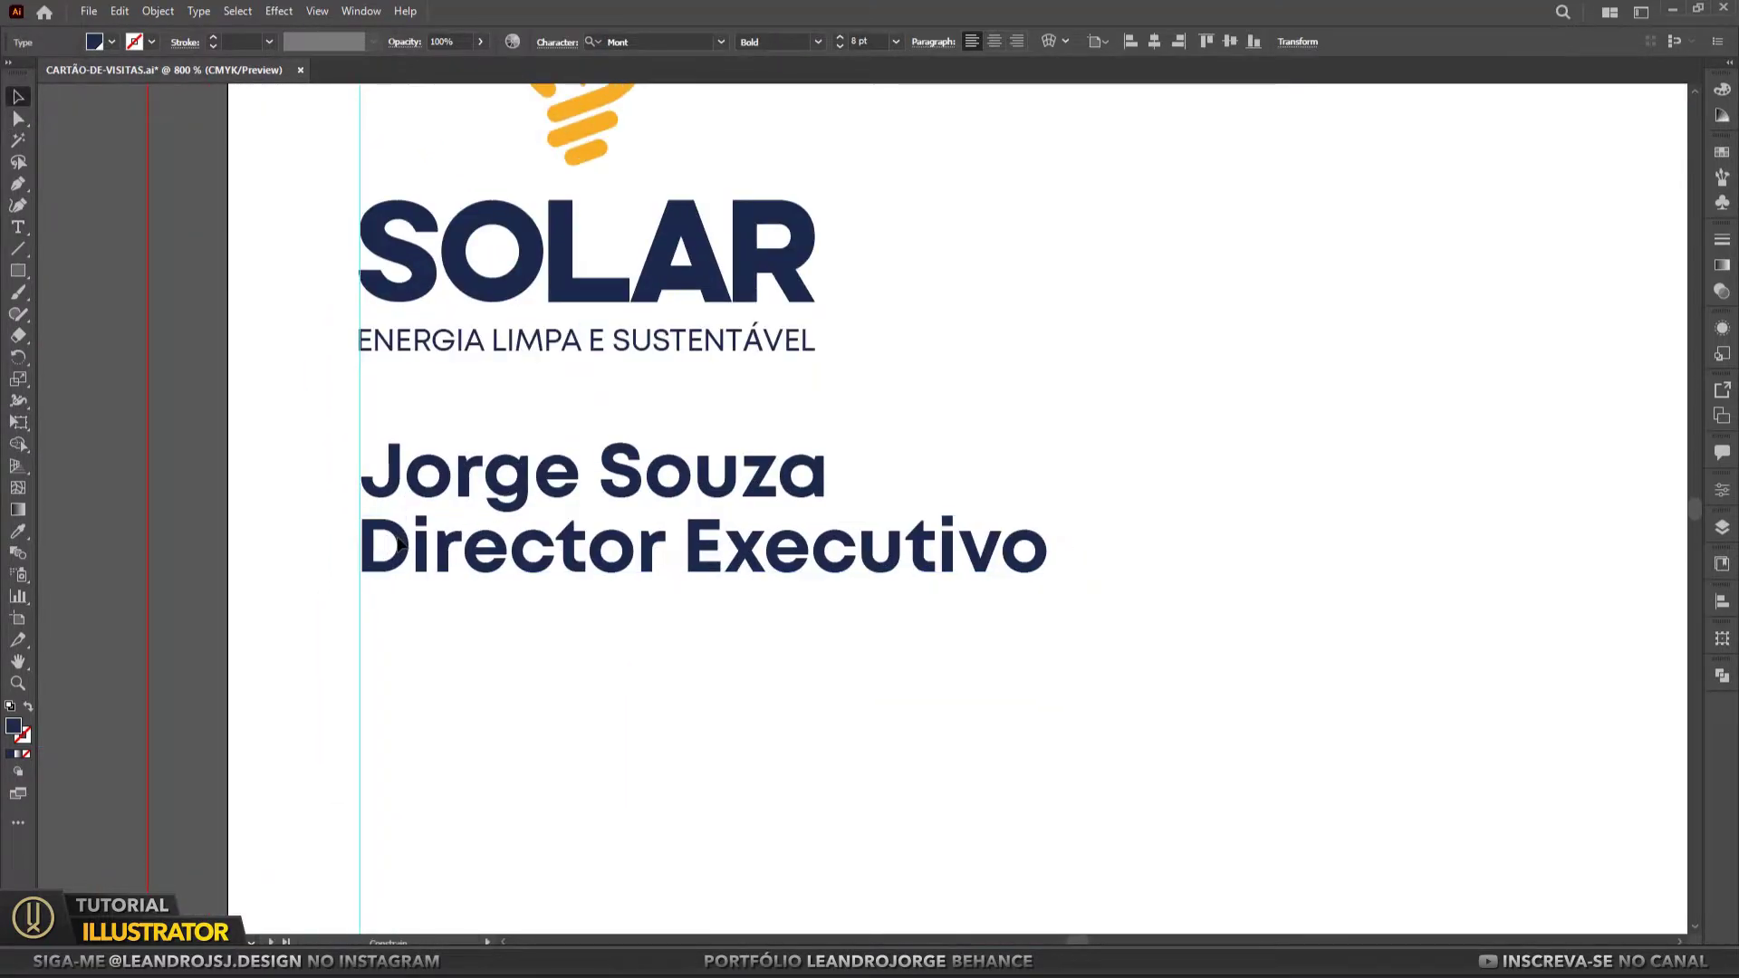
left_click(396, 485, "shift")
left_click_drag(396, 485, 395, 486)
scroll(394, 484, "down", 2)
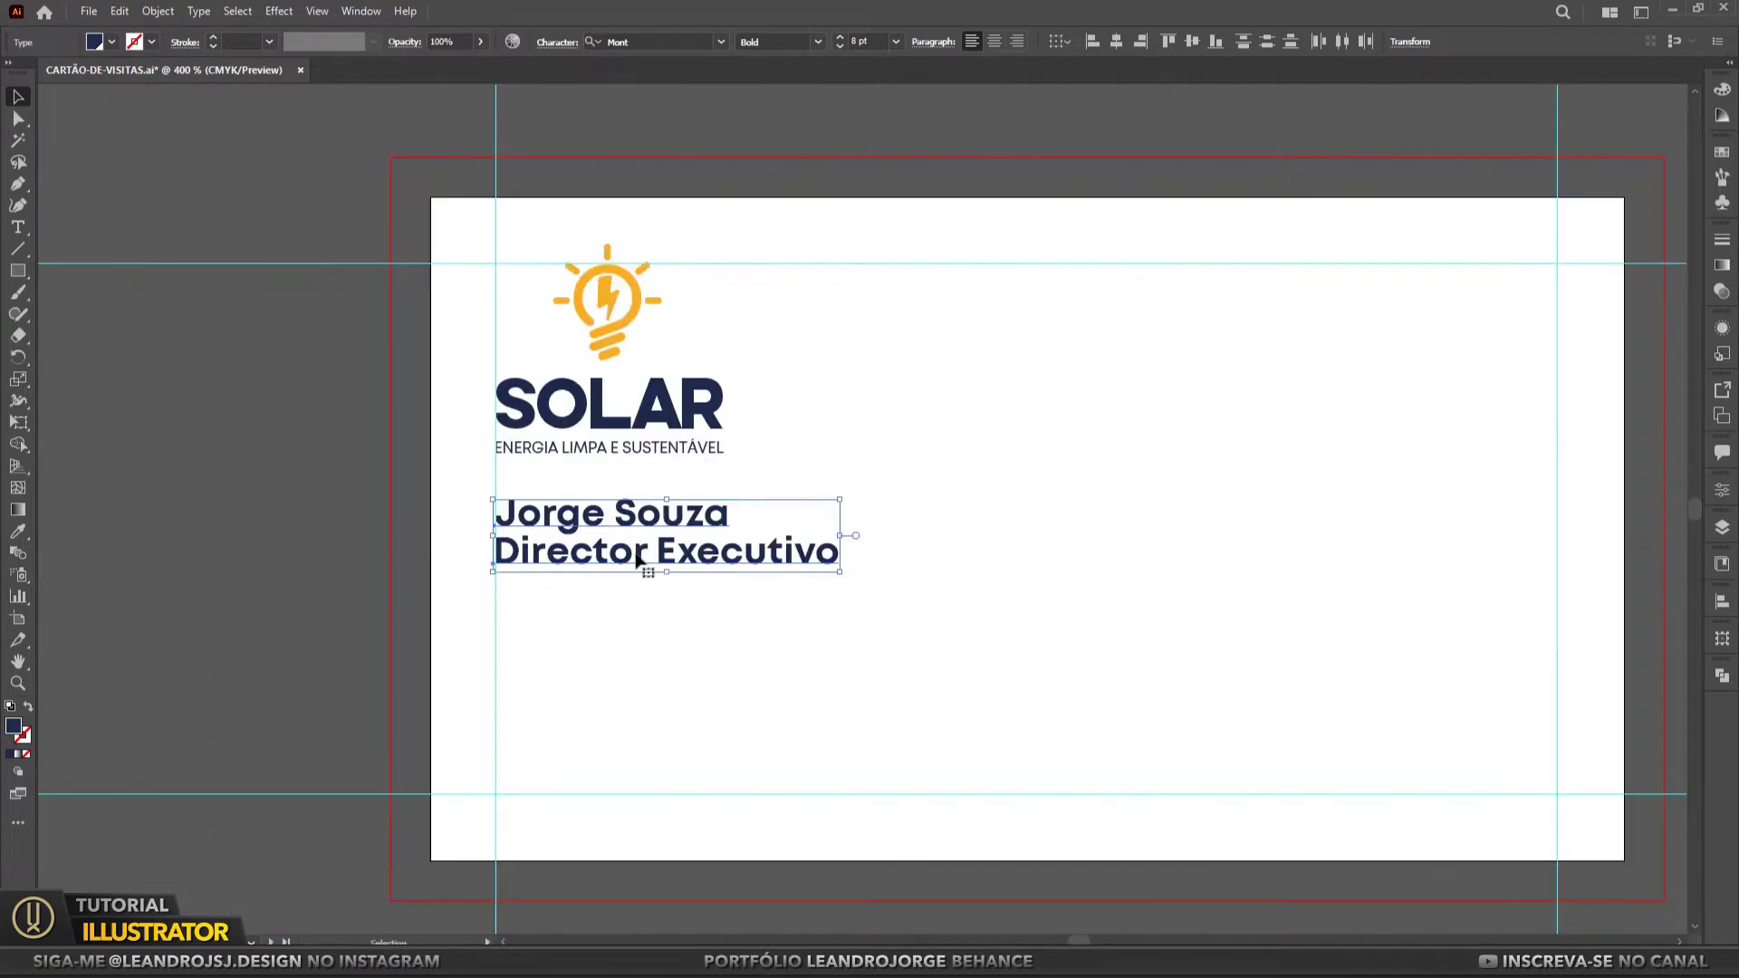
left_click(842, 517)
Set the Director Executivo title to Mont Regular at 7 pt
left_click(693, 587)
left_click(817, 42)
left_click(779, 81)
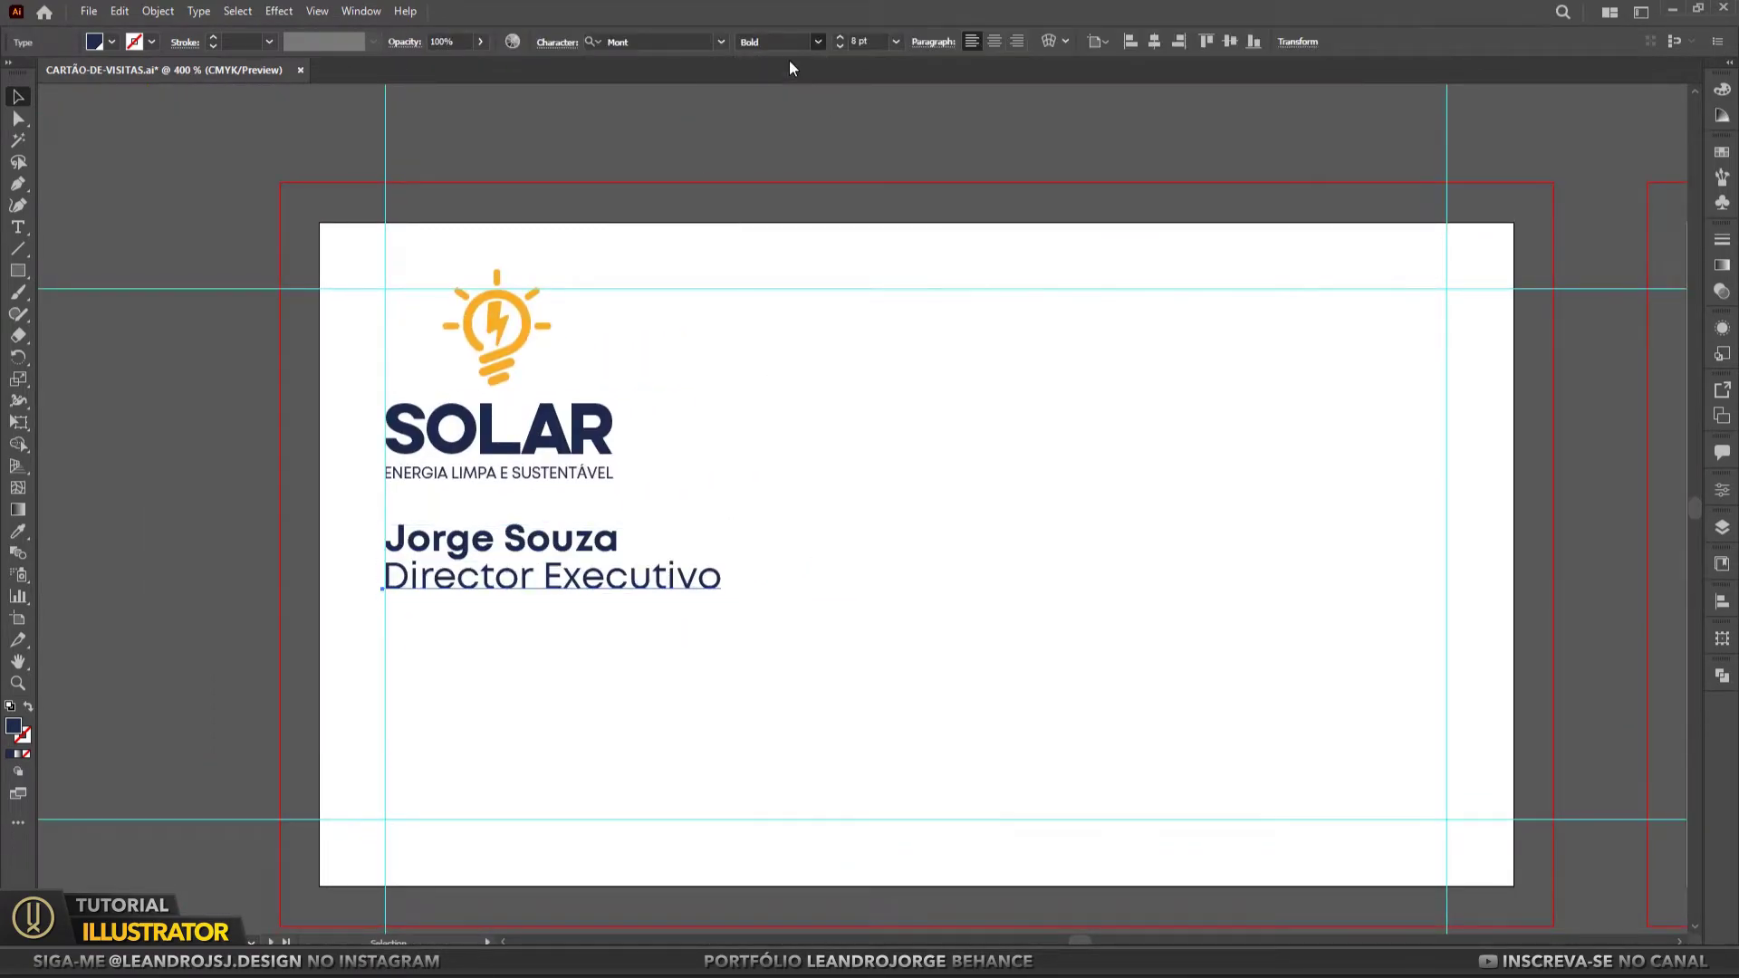
left_click(842, 381)
left_click(695, 577)
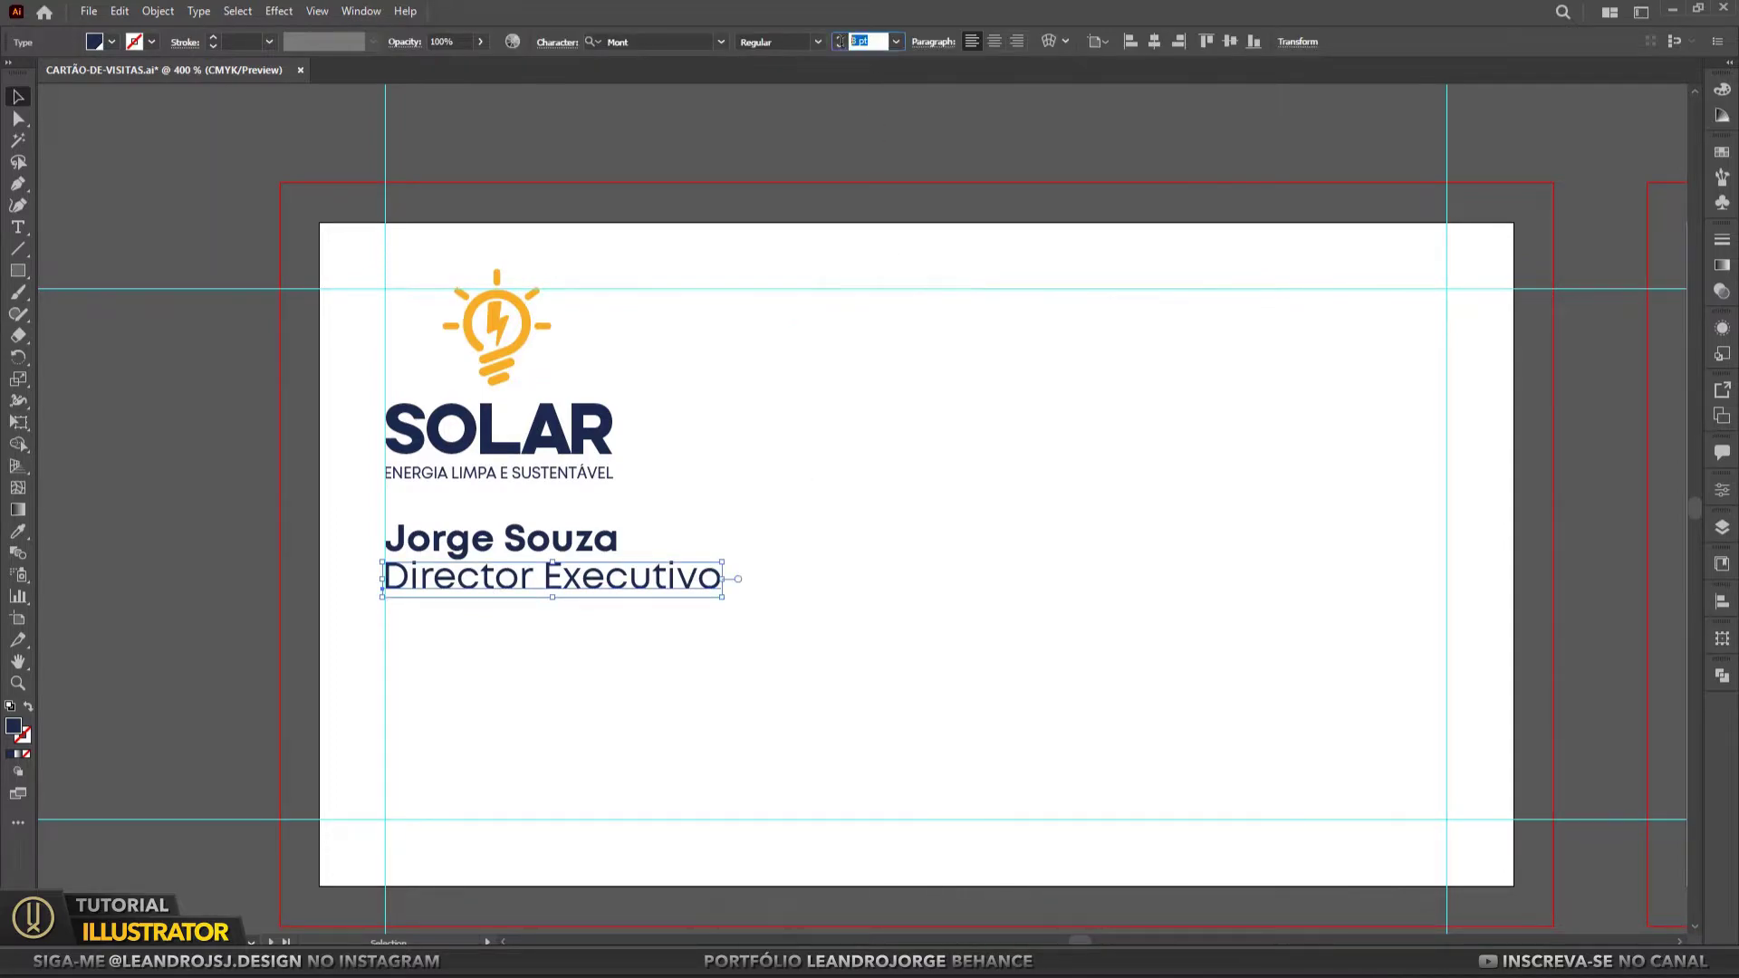
type("7")
key("Return")
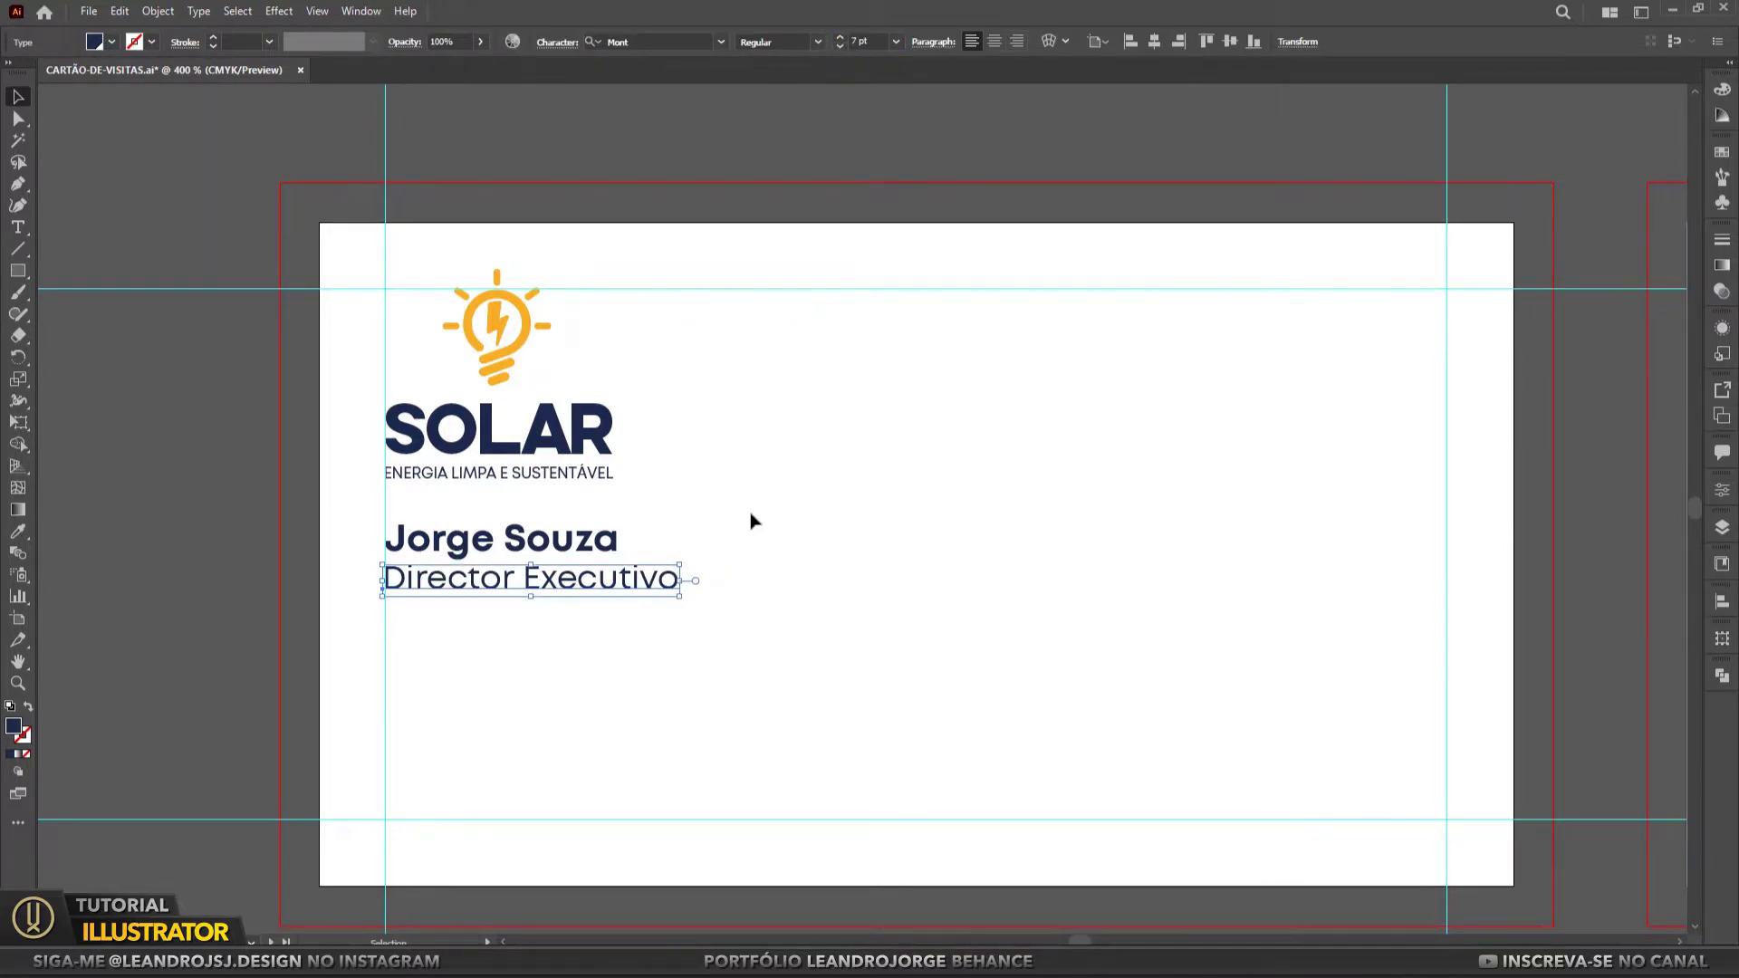
left_click(750, 516)
Duplicate the job title line below and replace its text with phone, street address, e-mail and website lines
left_click(563, 584)
key("alt+Down")
key("Up")
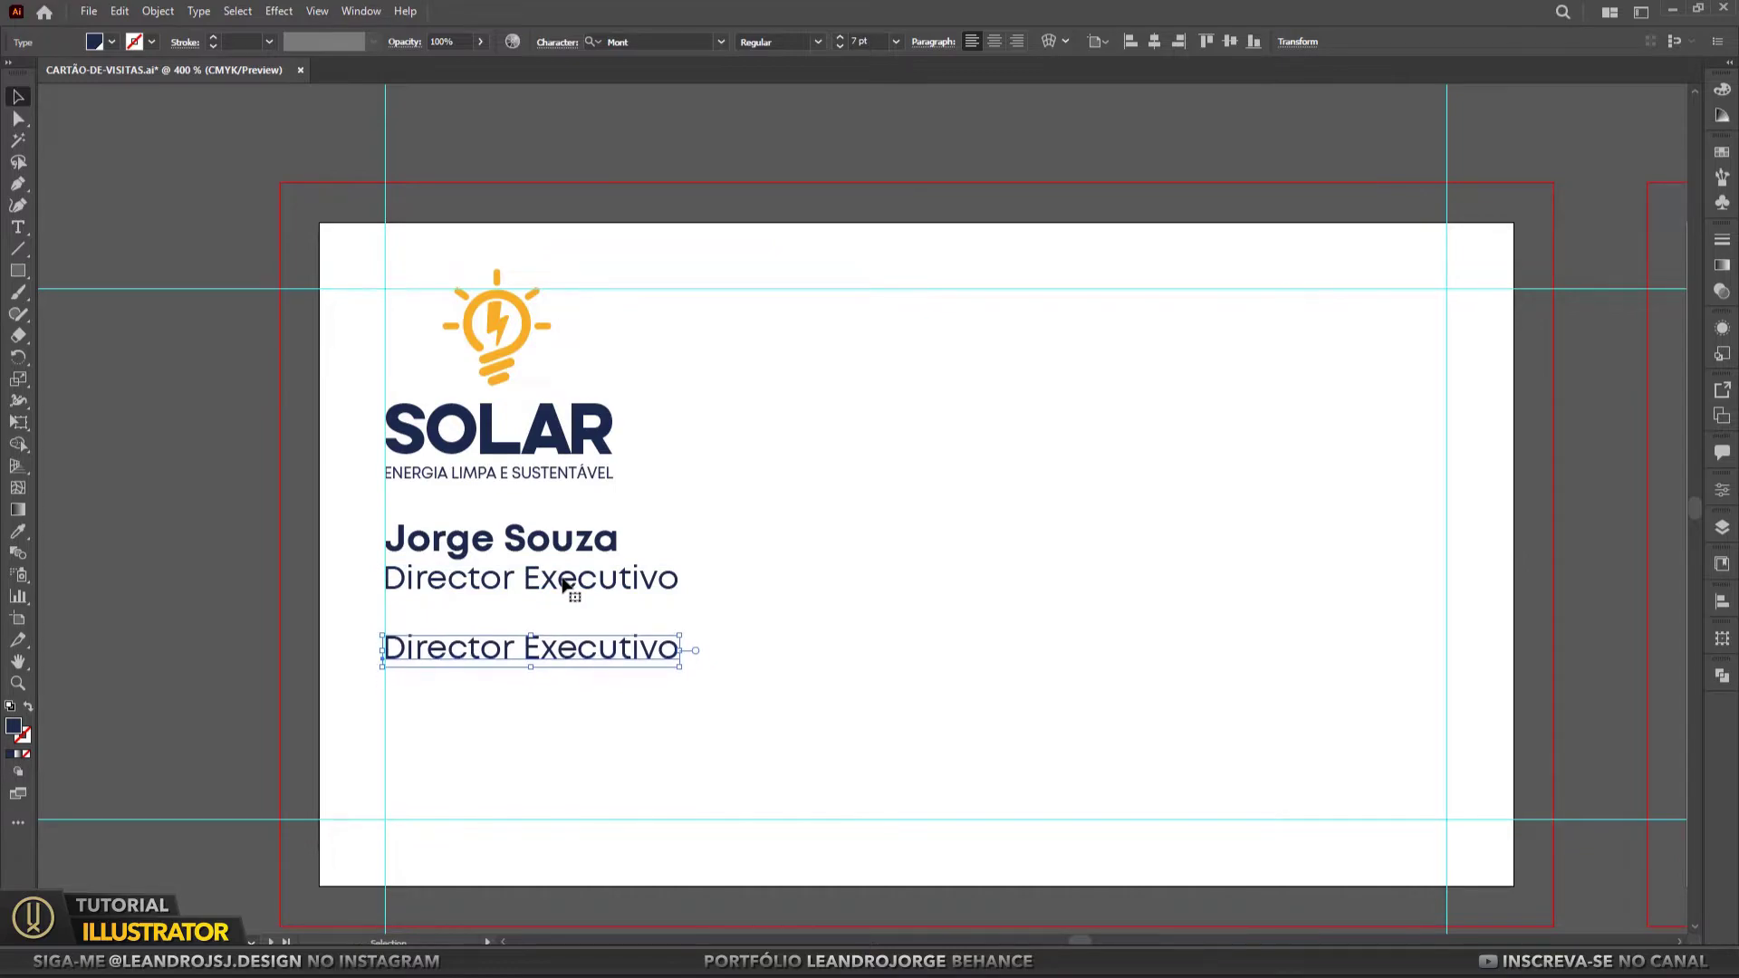
triple_click(615, 646)
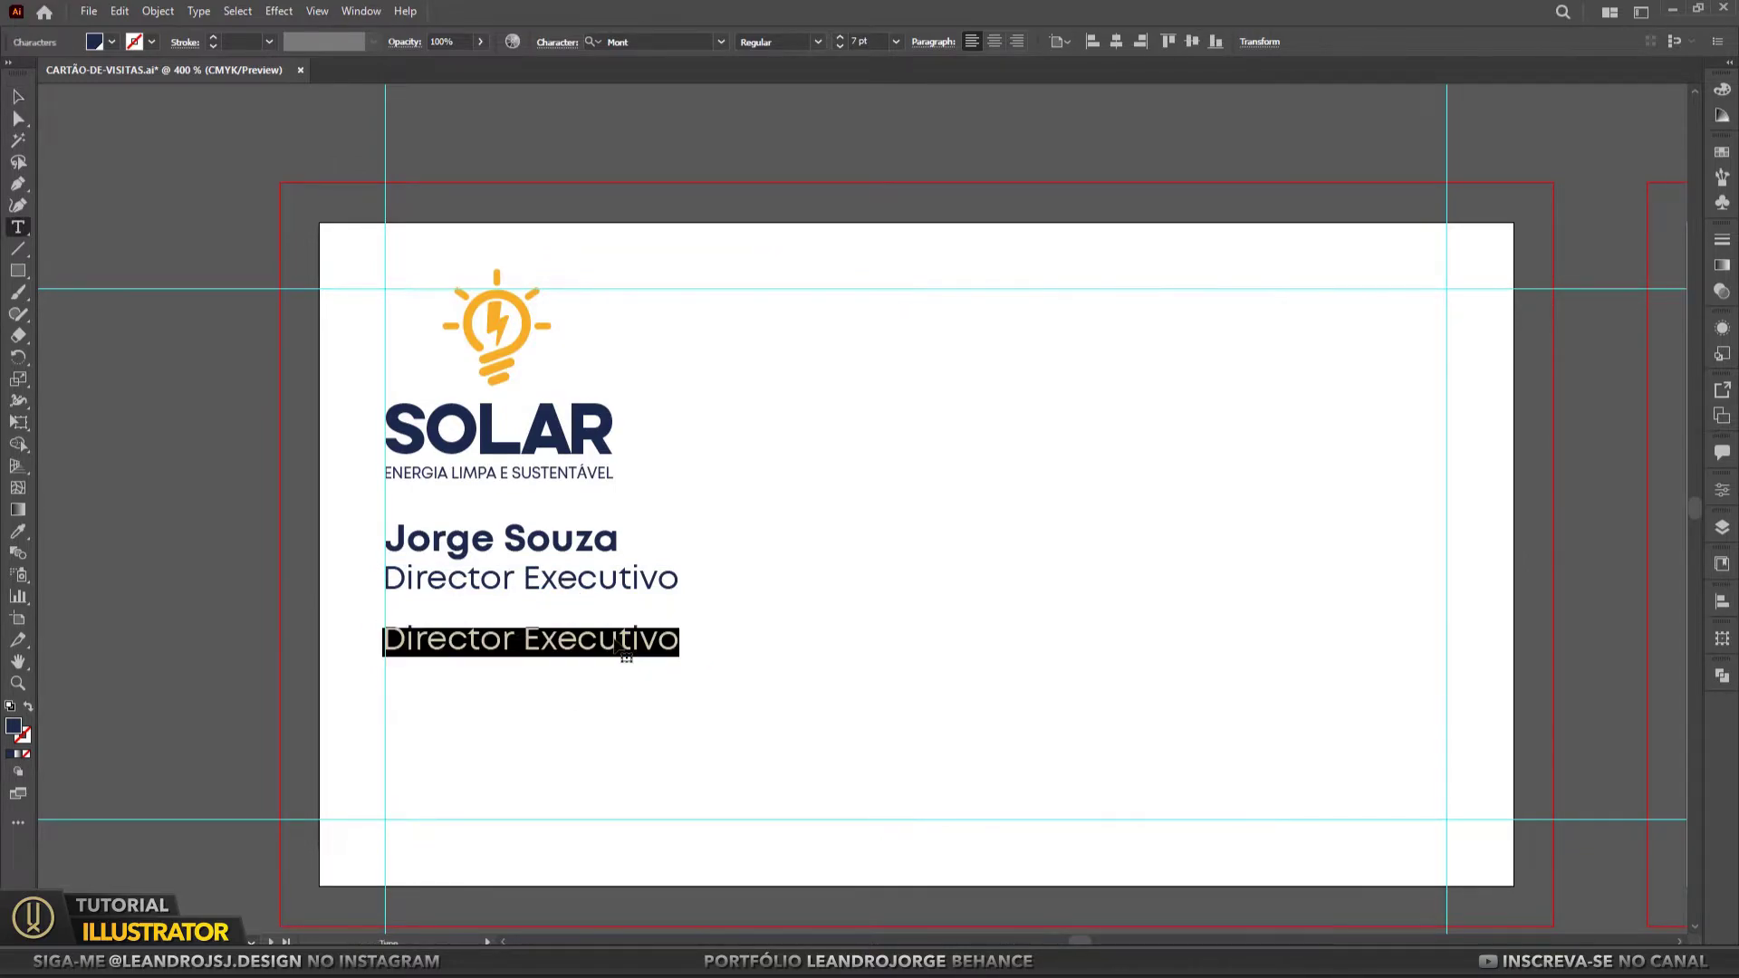
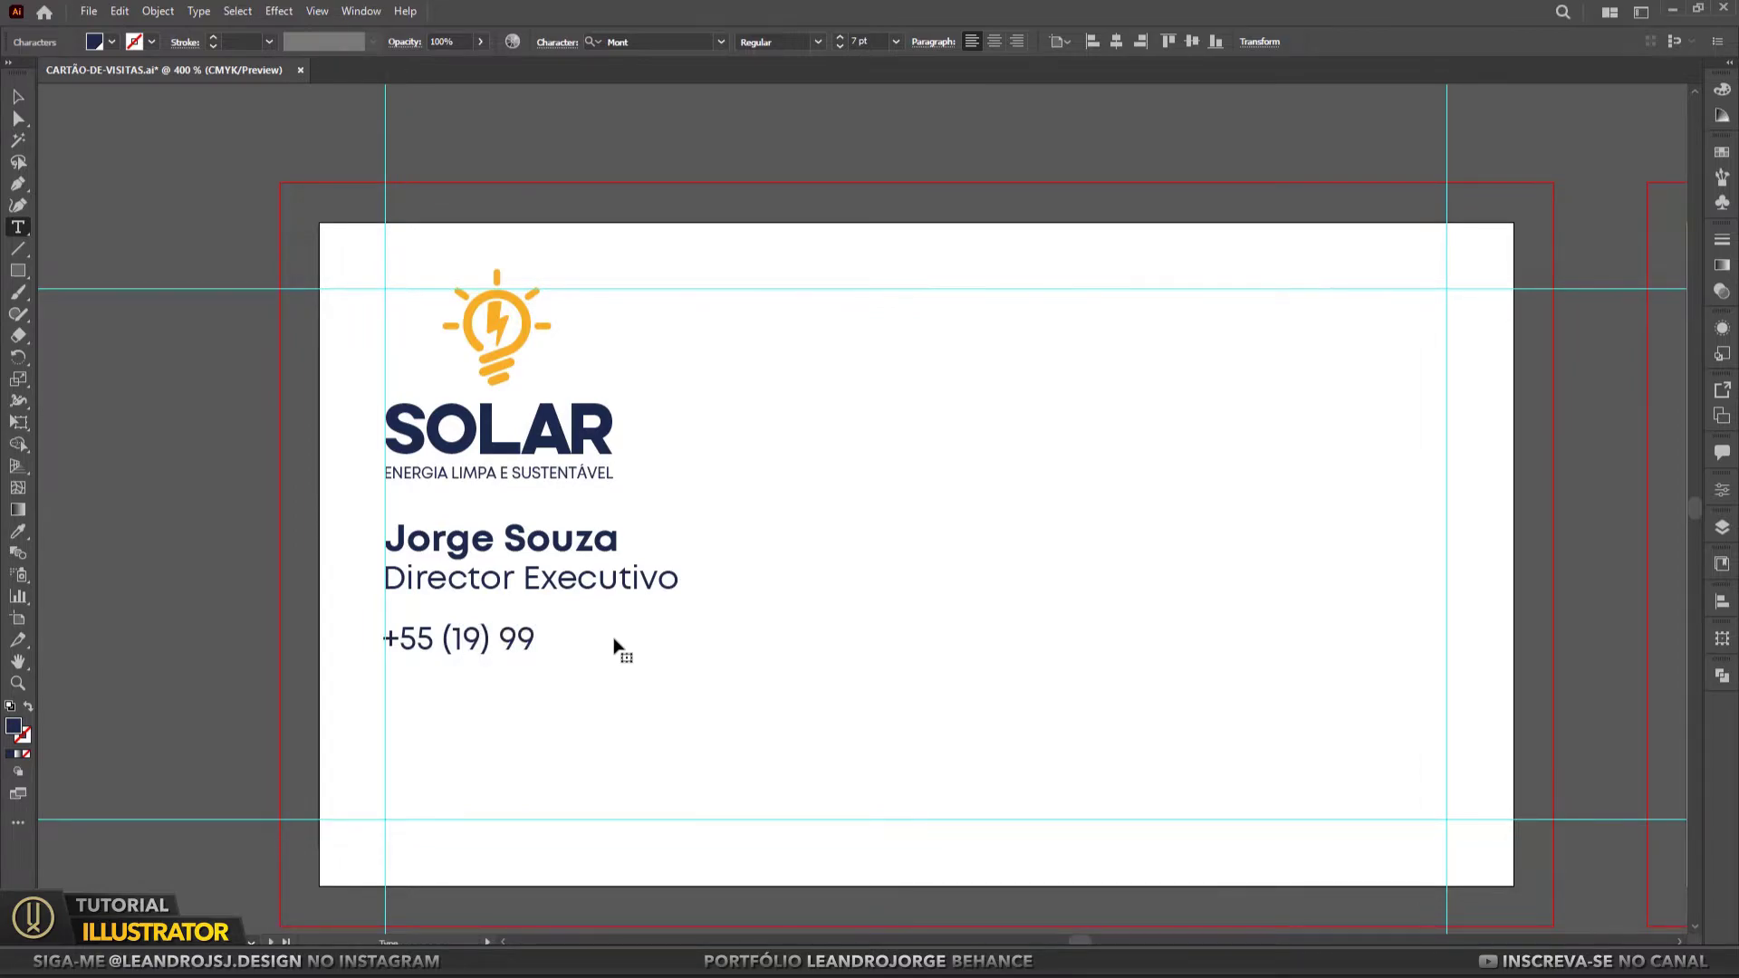
key("Return")
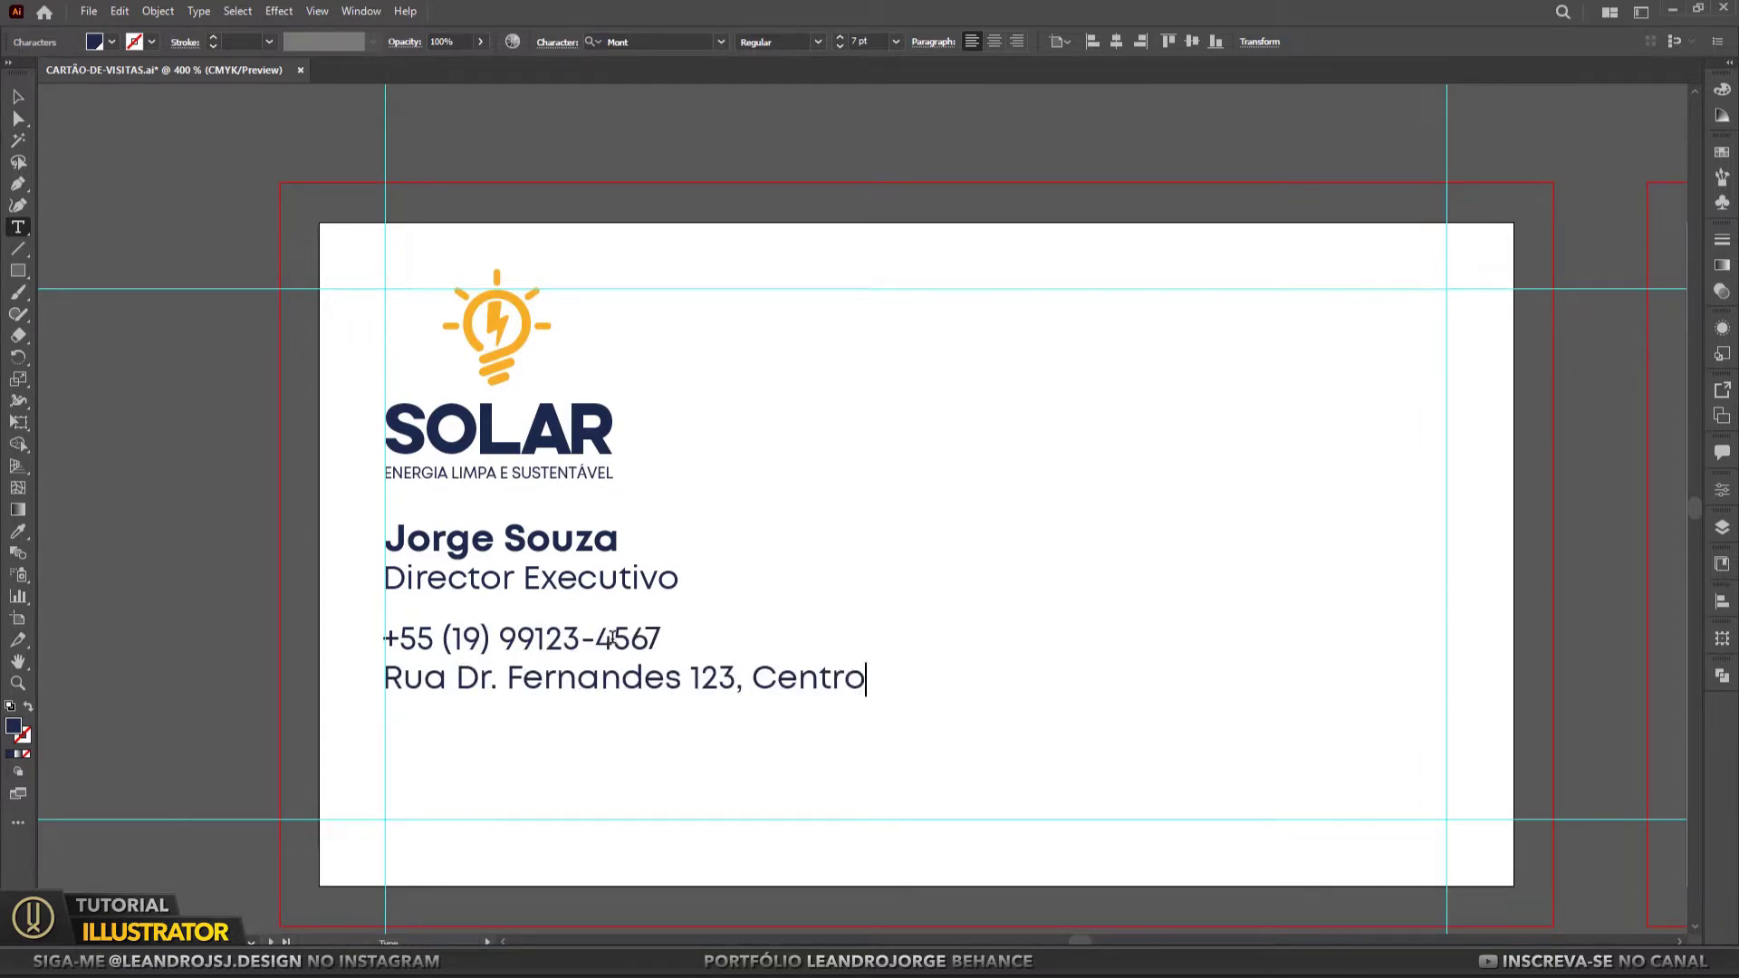
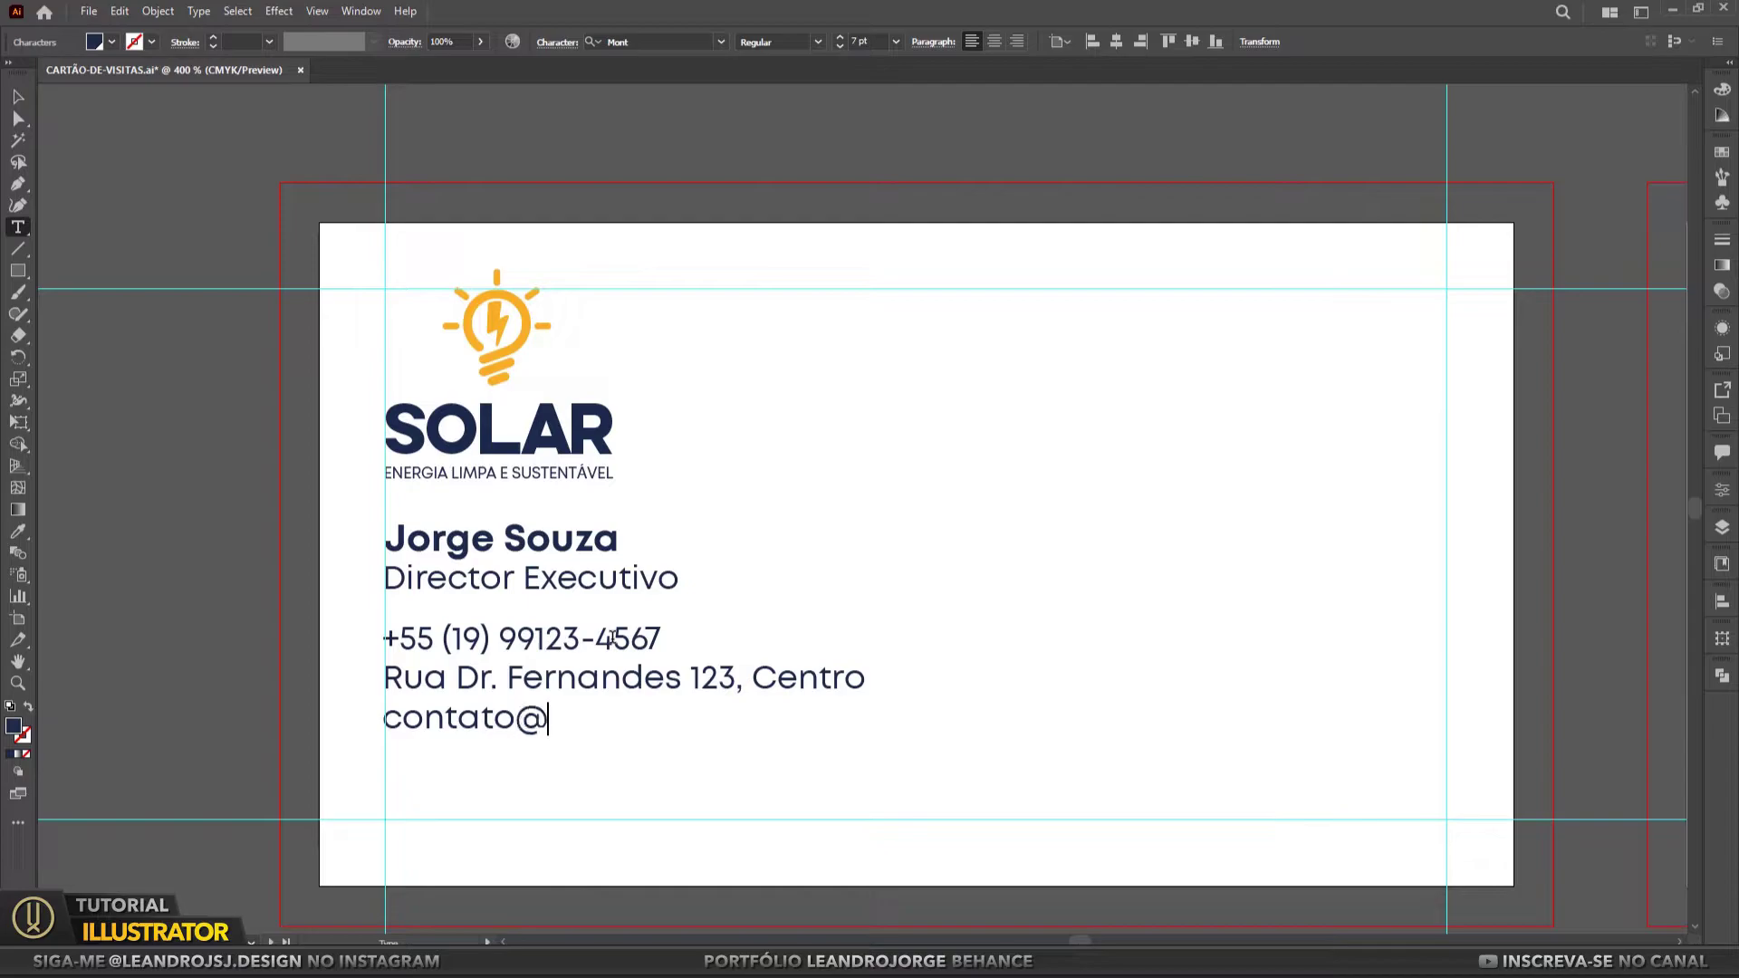
key("Return")
type("www.solarsustentavel.")
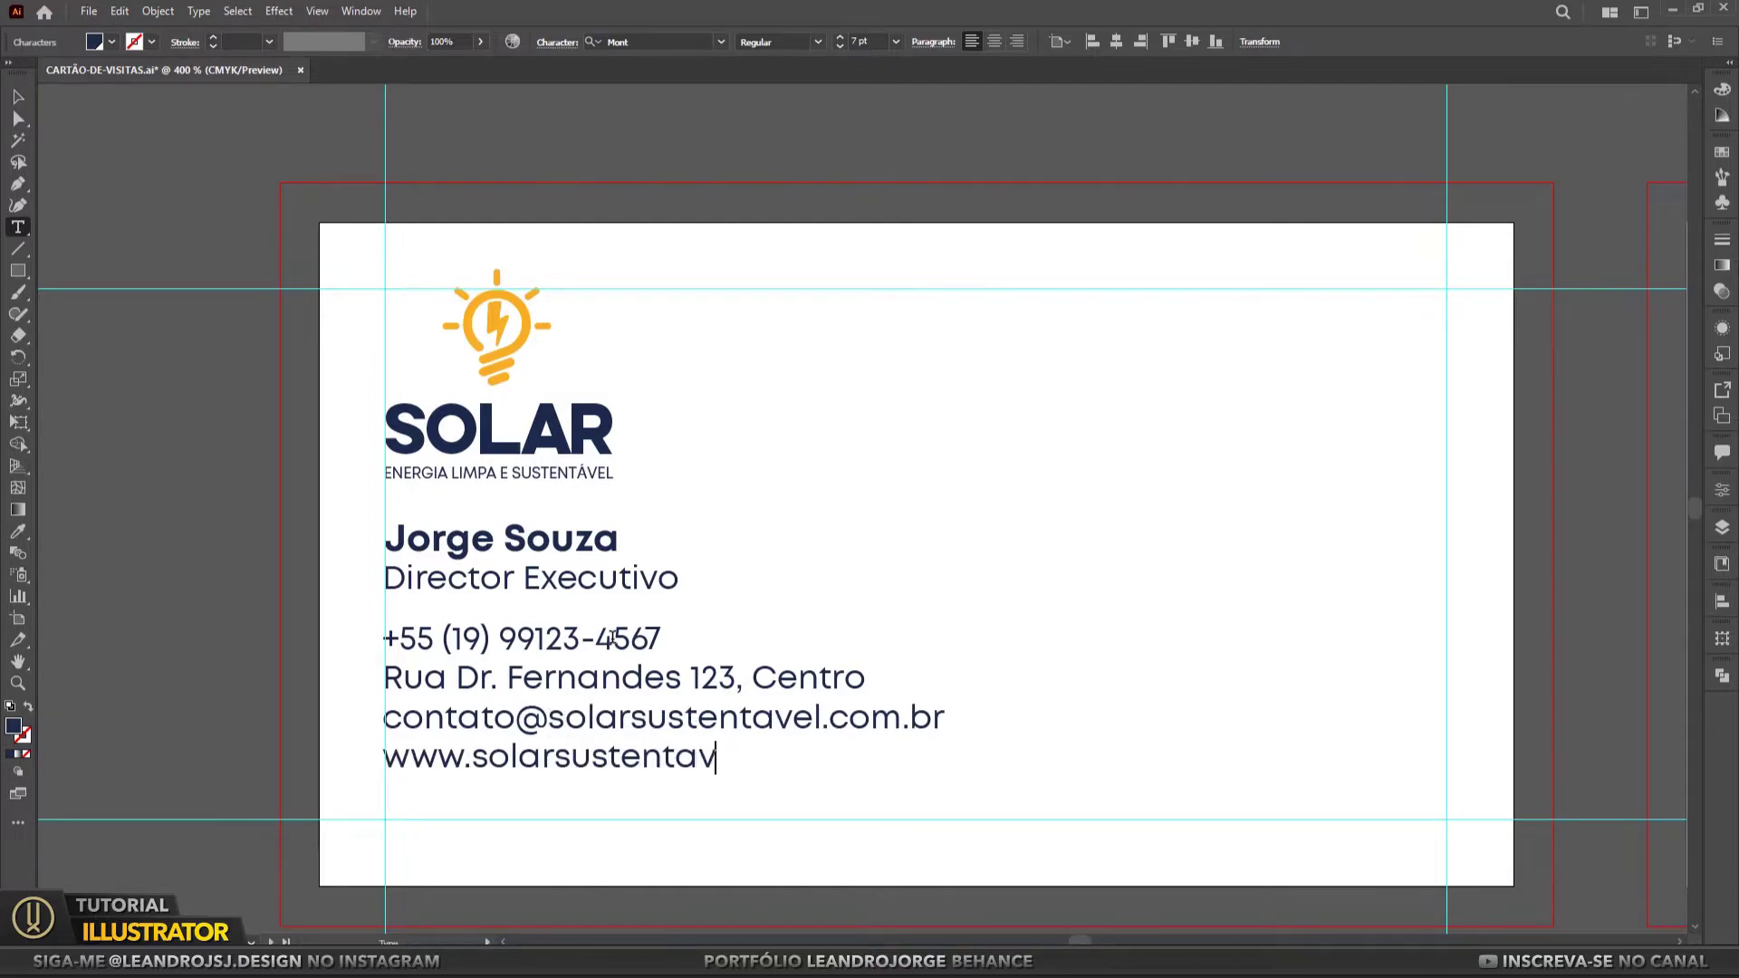
type("com.br")
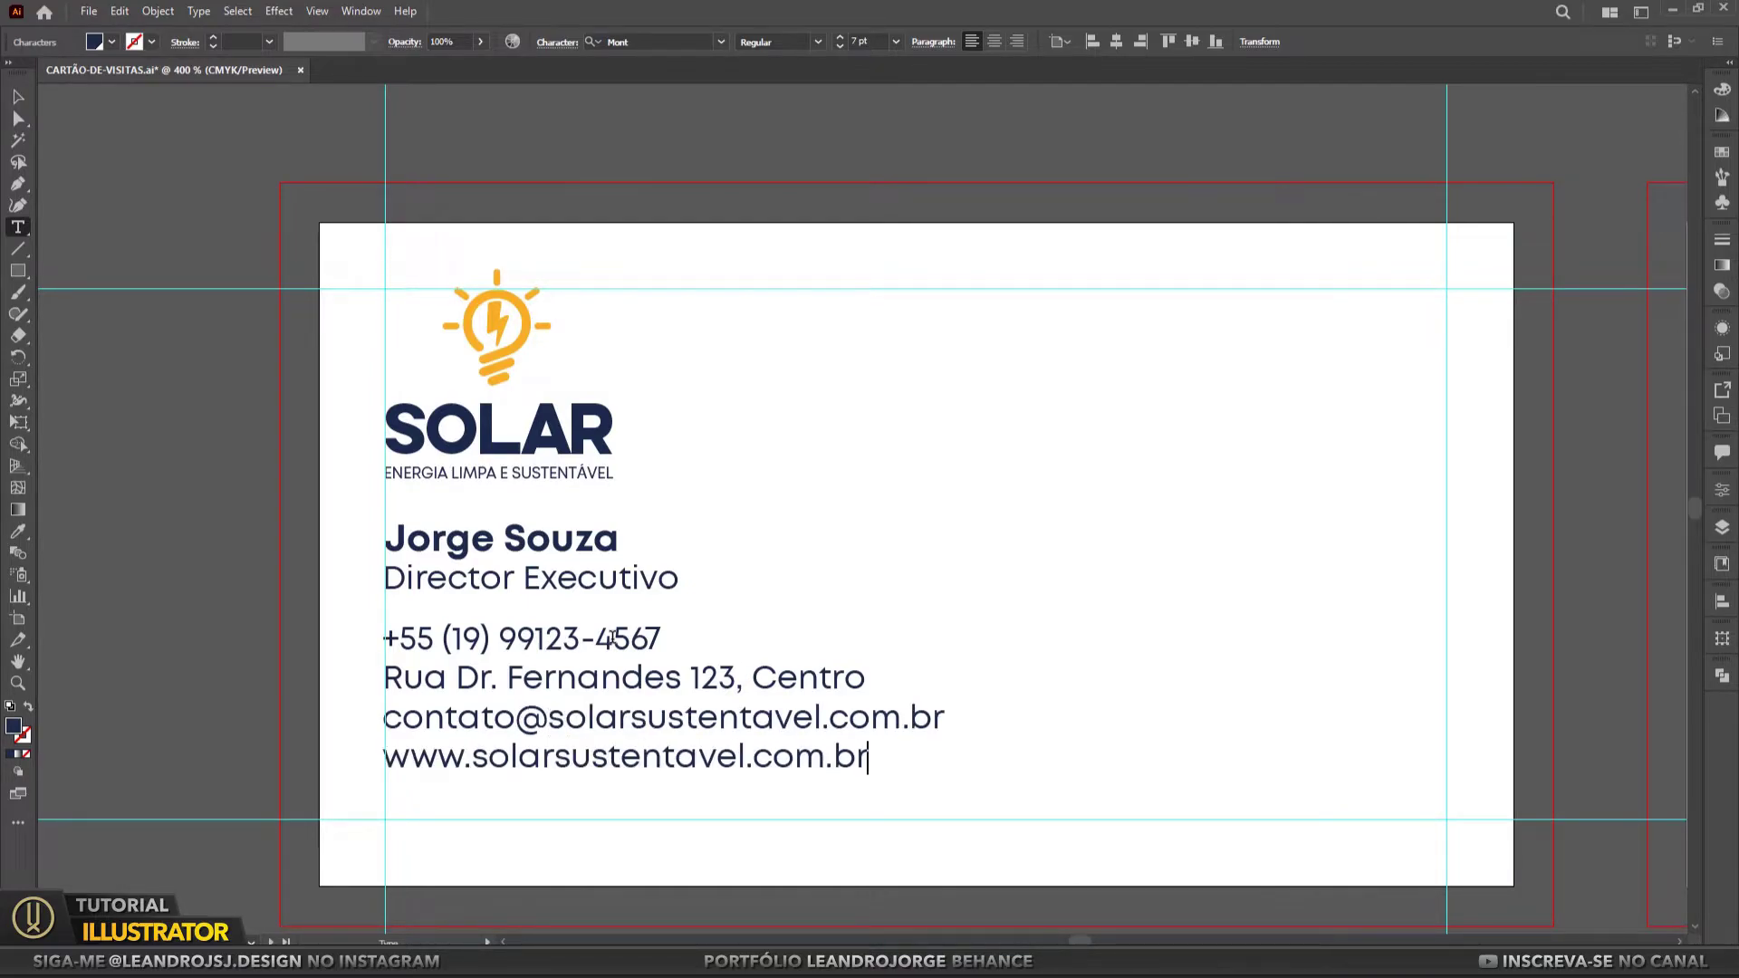
key("Escape")
Nudge the contact block down and set its font size to 5,5 pt
key("shift+Down")
key("Down")
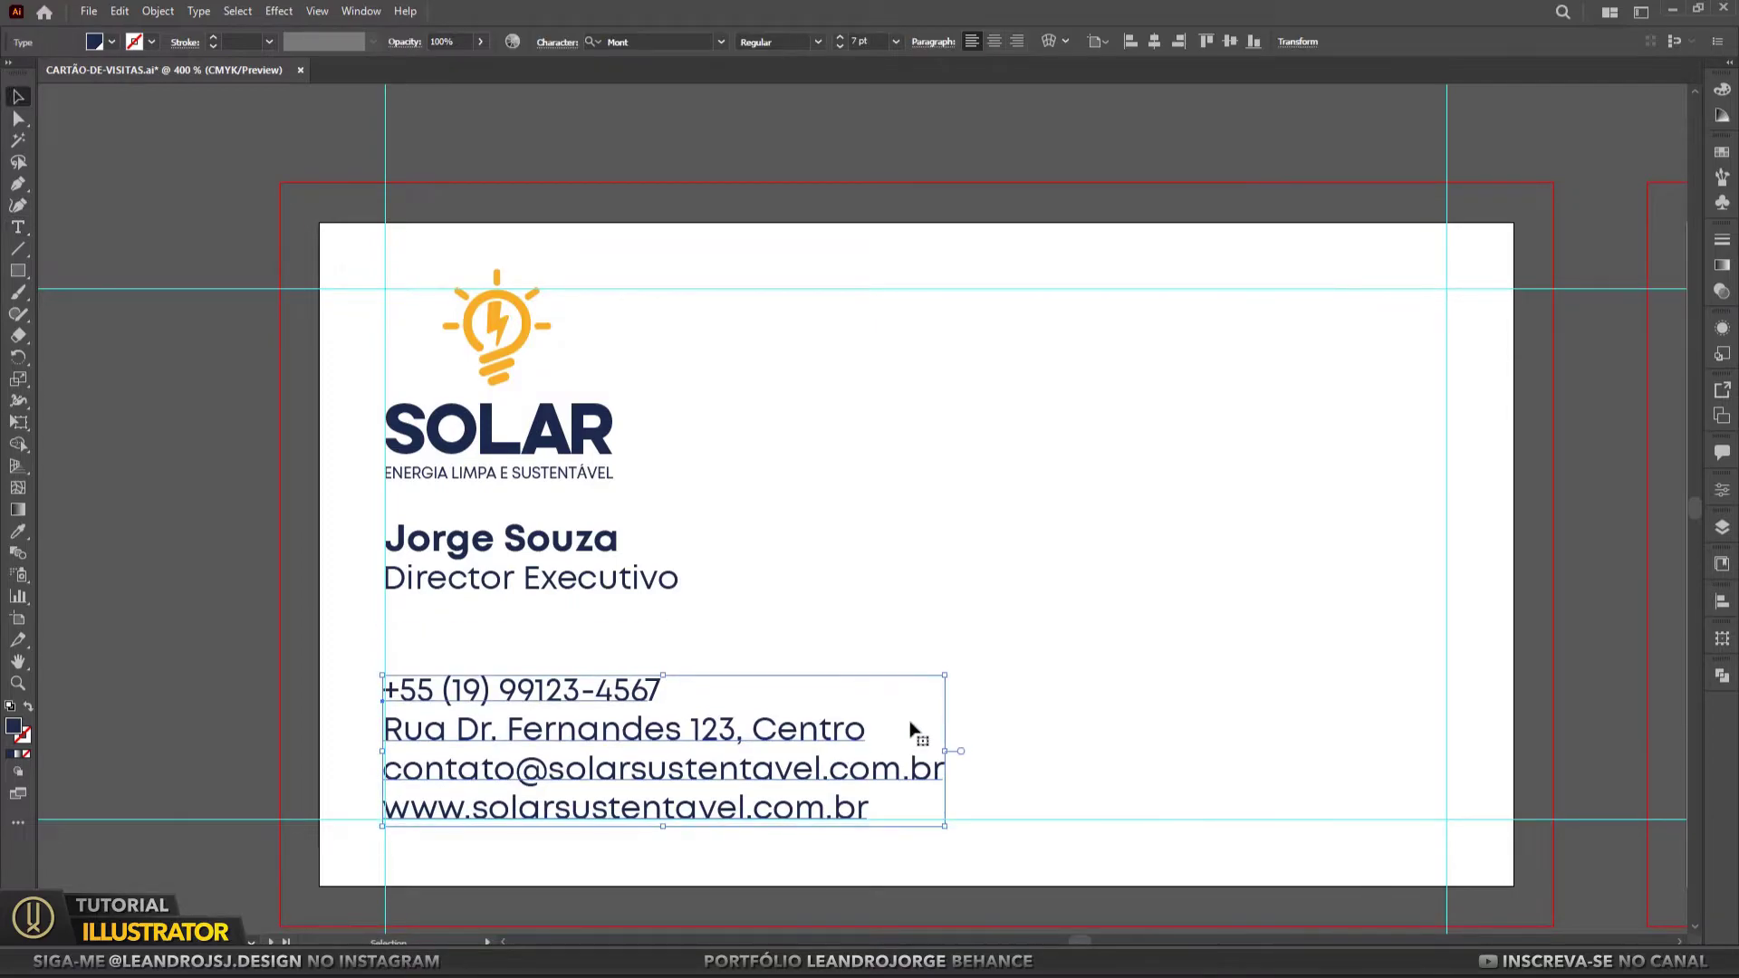
double_click(867, 41)
type("5,5")
key("Return")
Nudge the contact block two steps further down
left_click(809, 530)
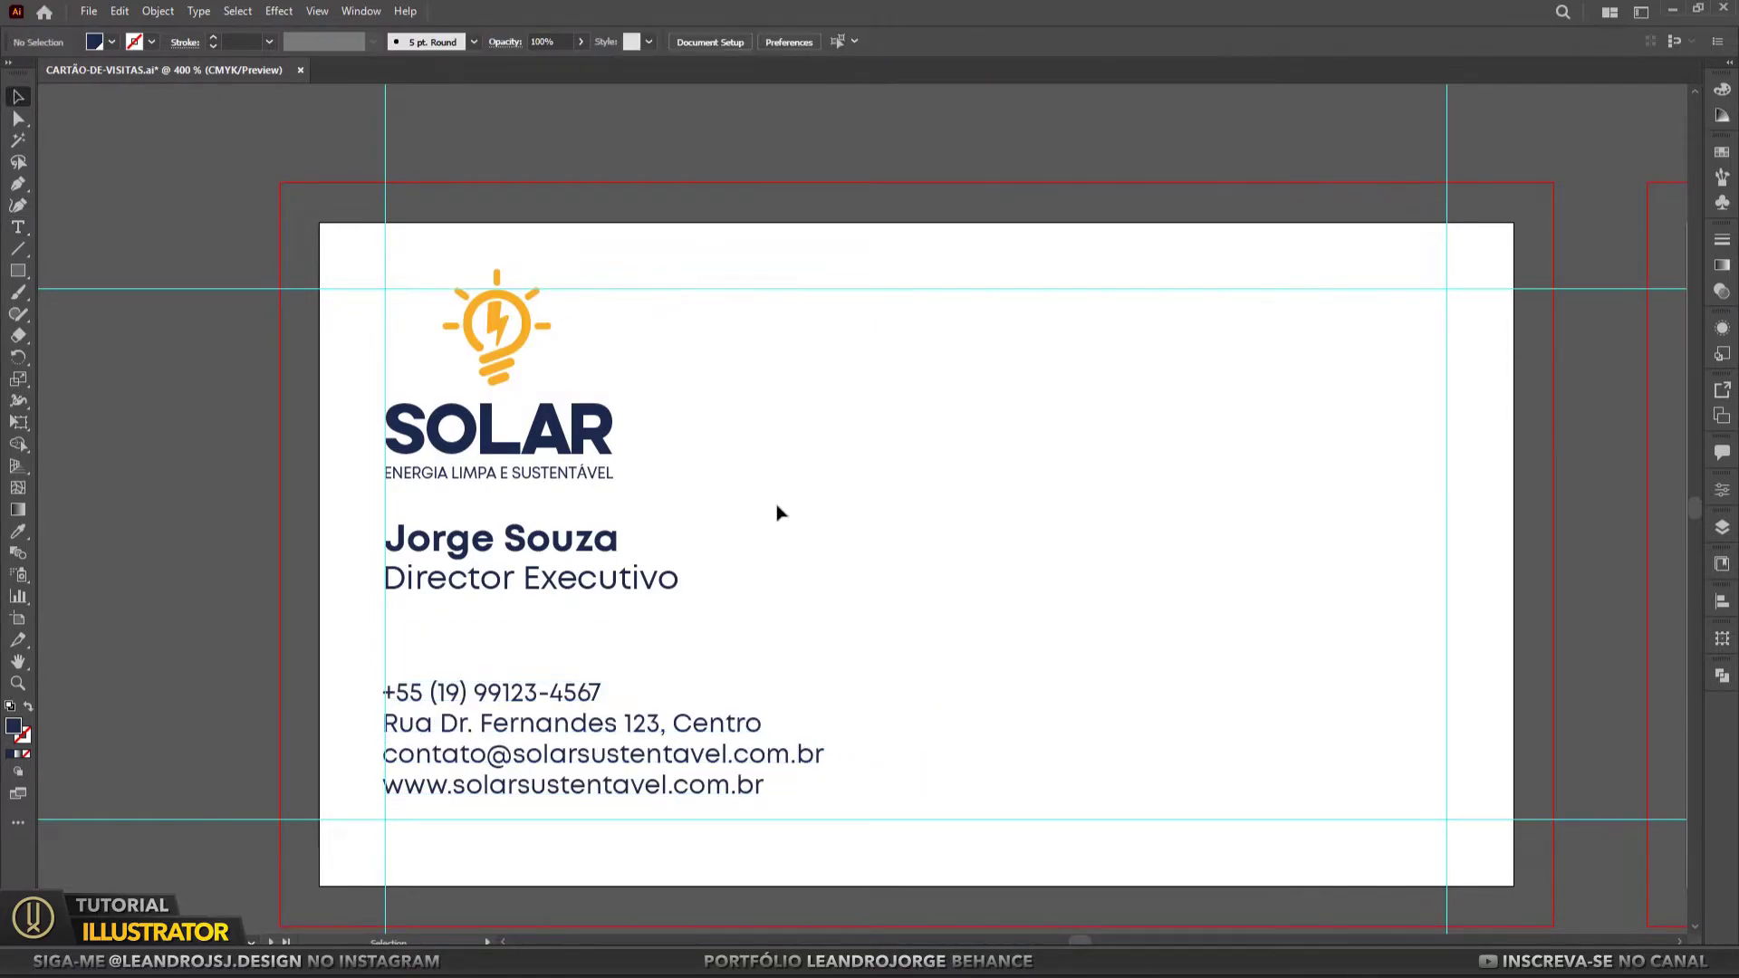
left_click(689, 757)
key("Down")
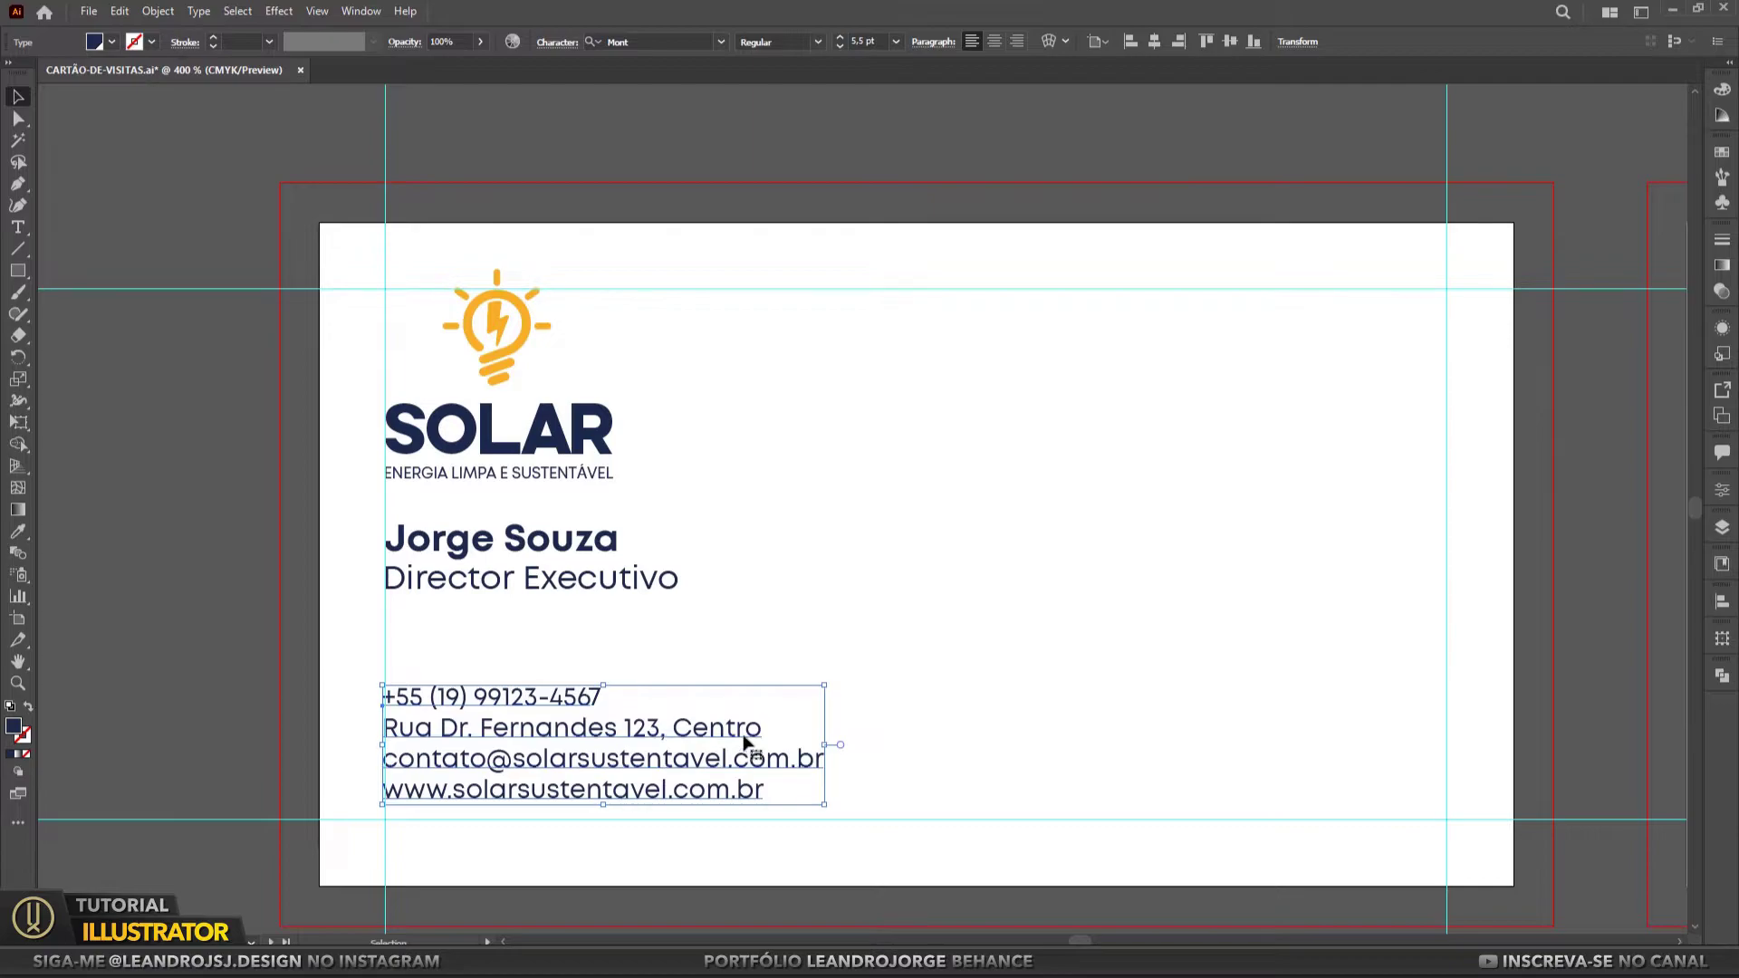
key("Down")
key("Down")
key("Down")
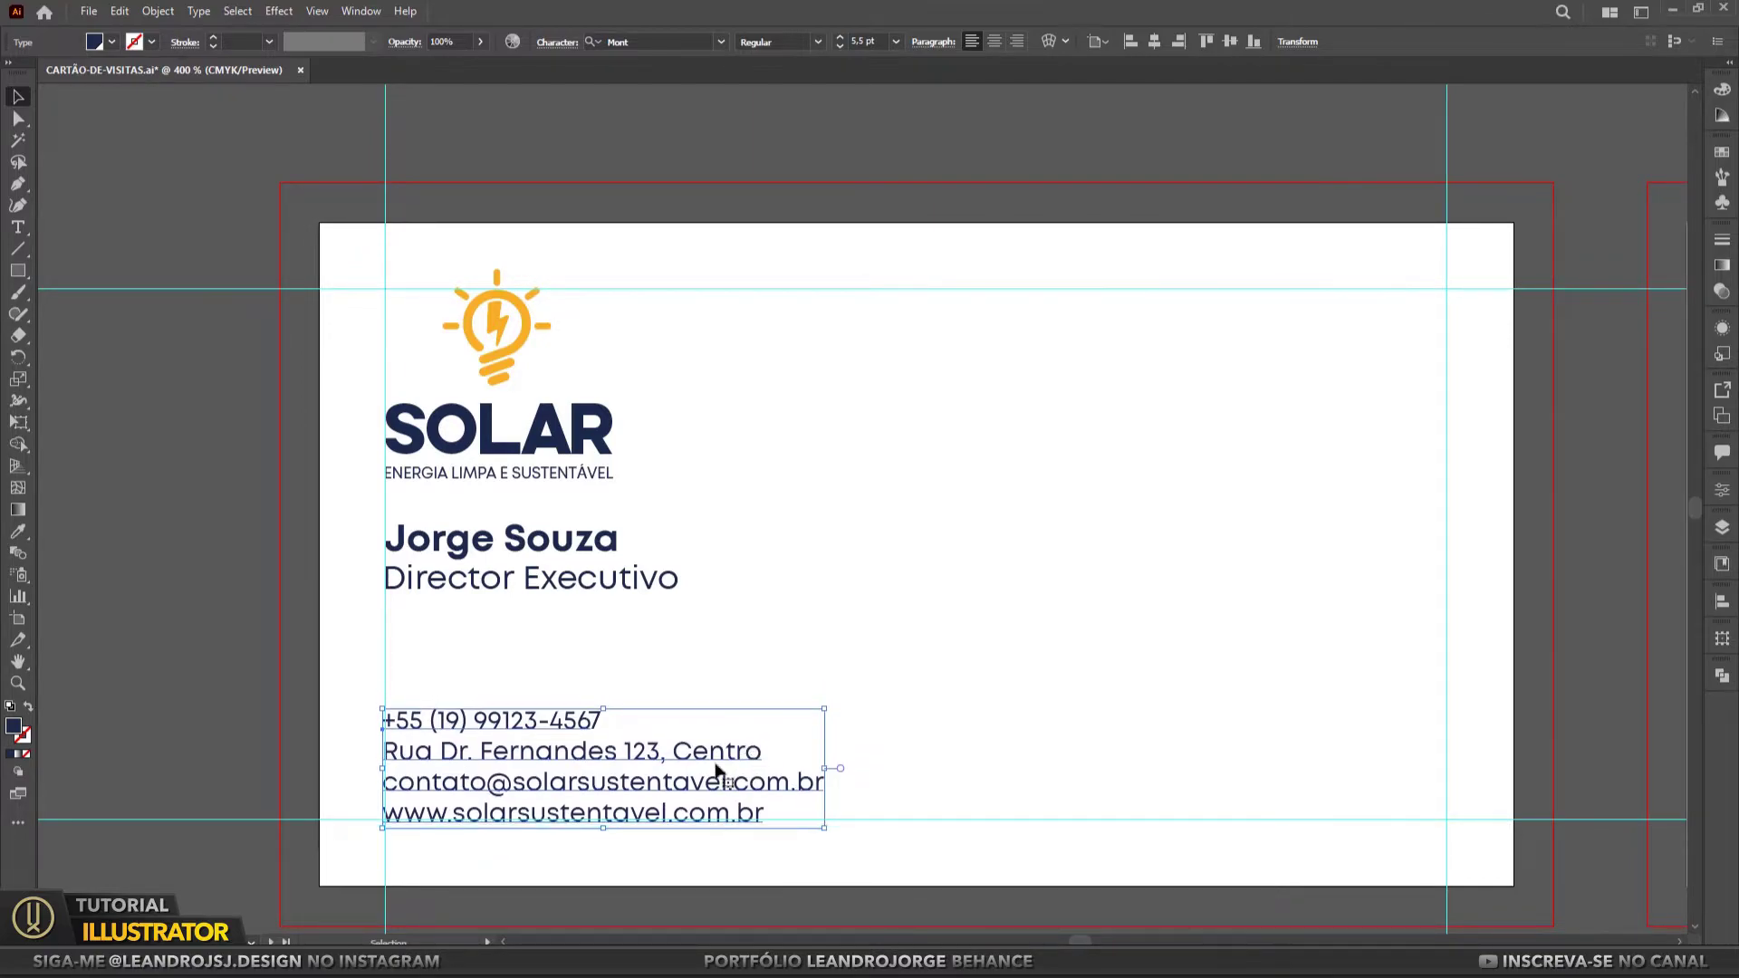
Move the name and title block lower, closer to the contact block
key("ctrl+plus")
left_click(540, 435)
left_click_drag(555, 589, 556, 594)
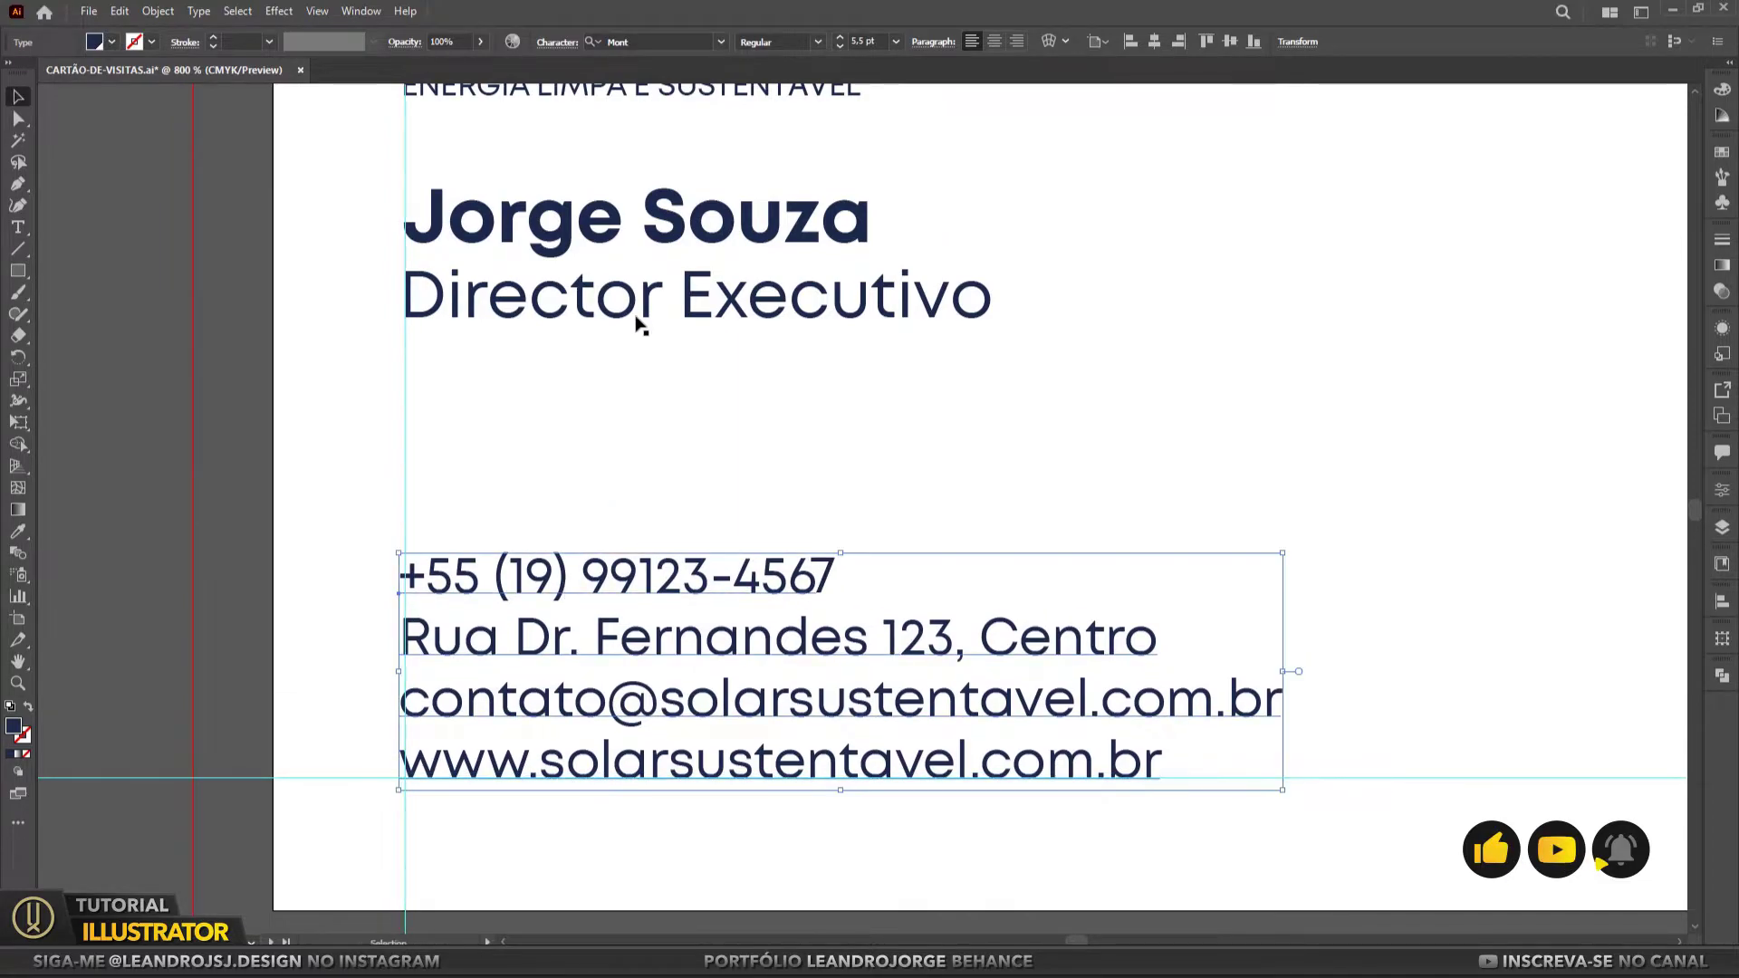
scroll(634, 317, "up", 1)
left_click_drag(614, 287, 614, 375)
key("ctrl+0")
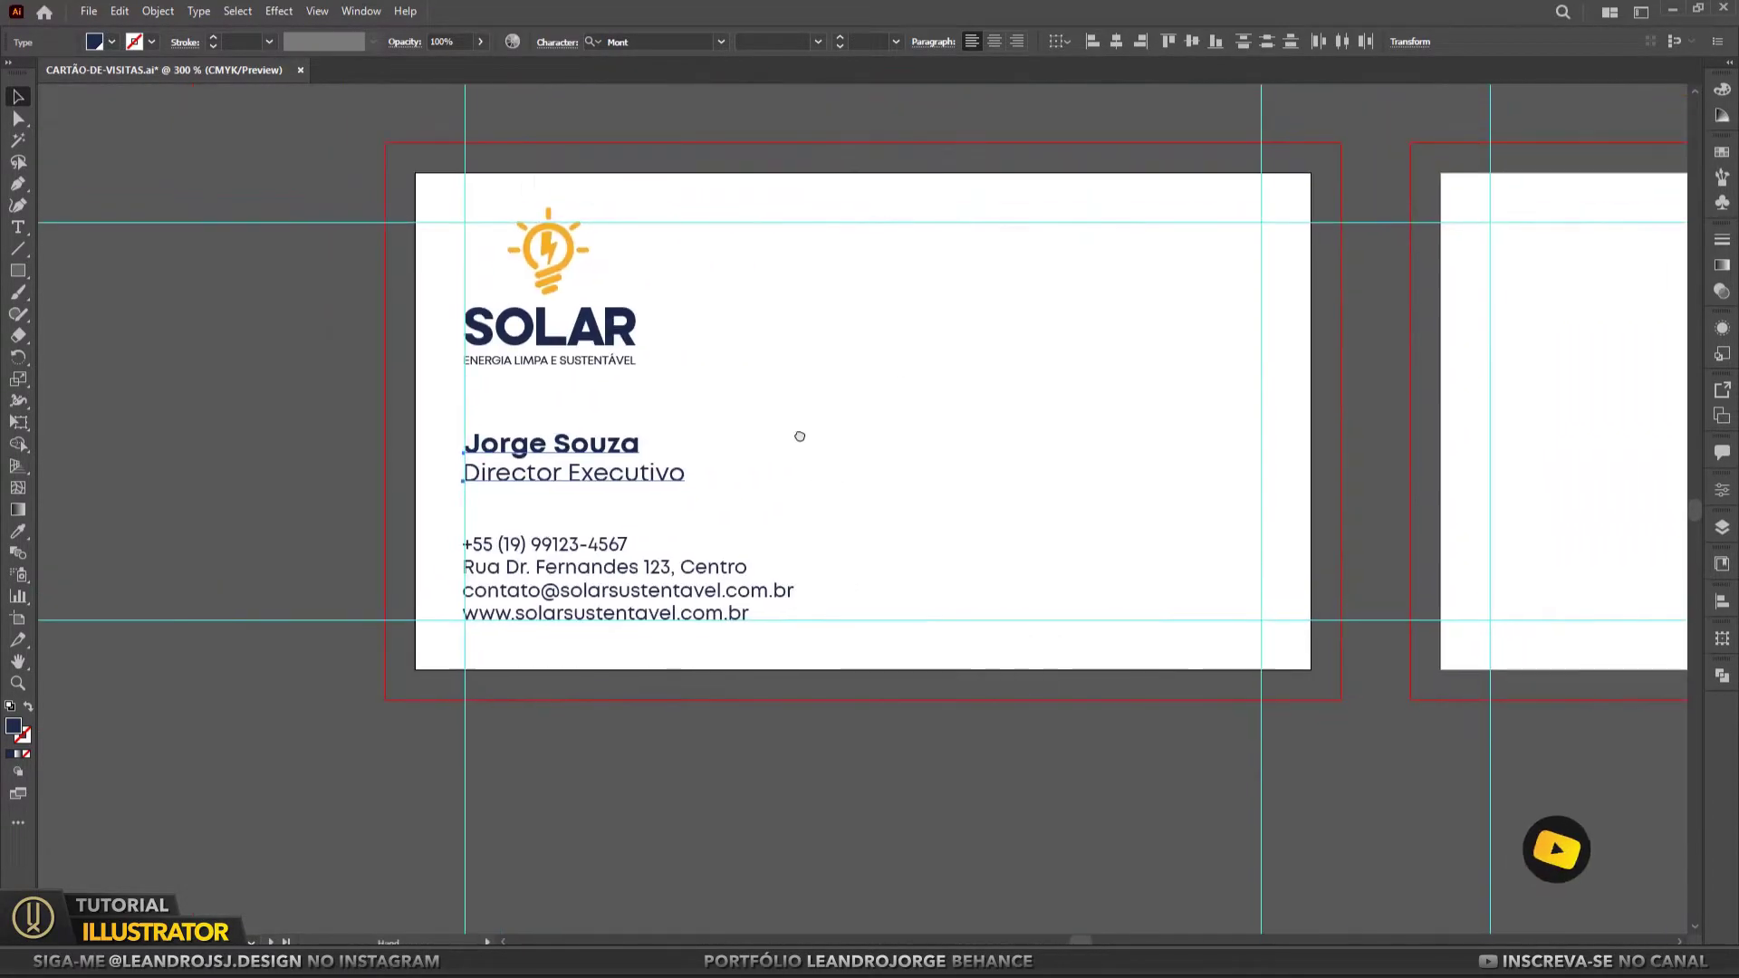
left_click(968, 498)
left_click_drag(932, 406, 746, 398)
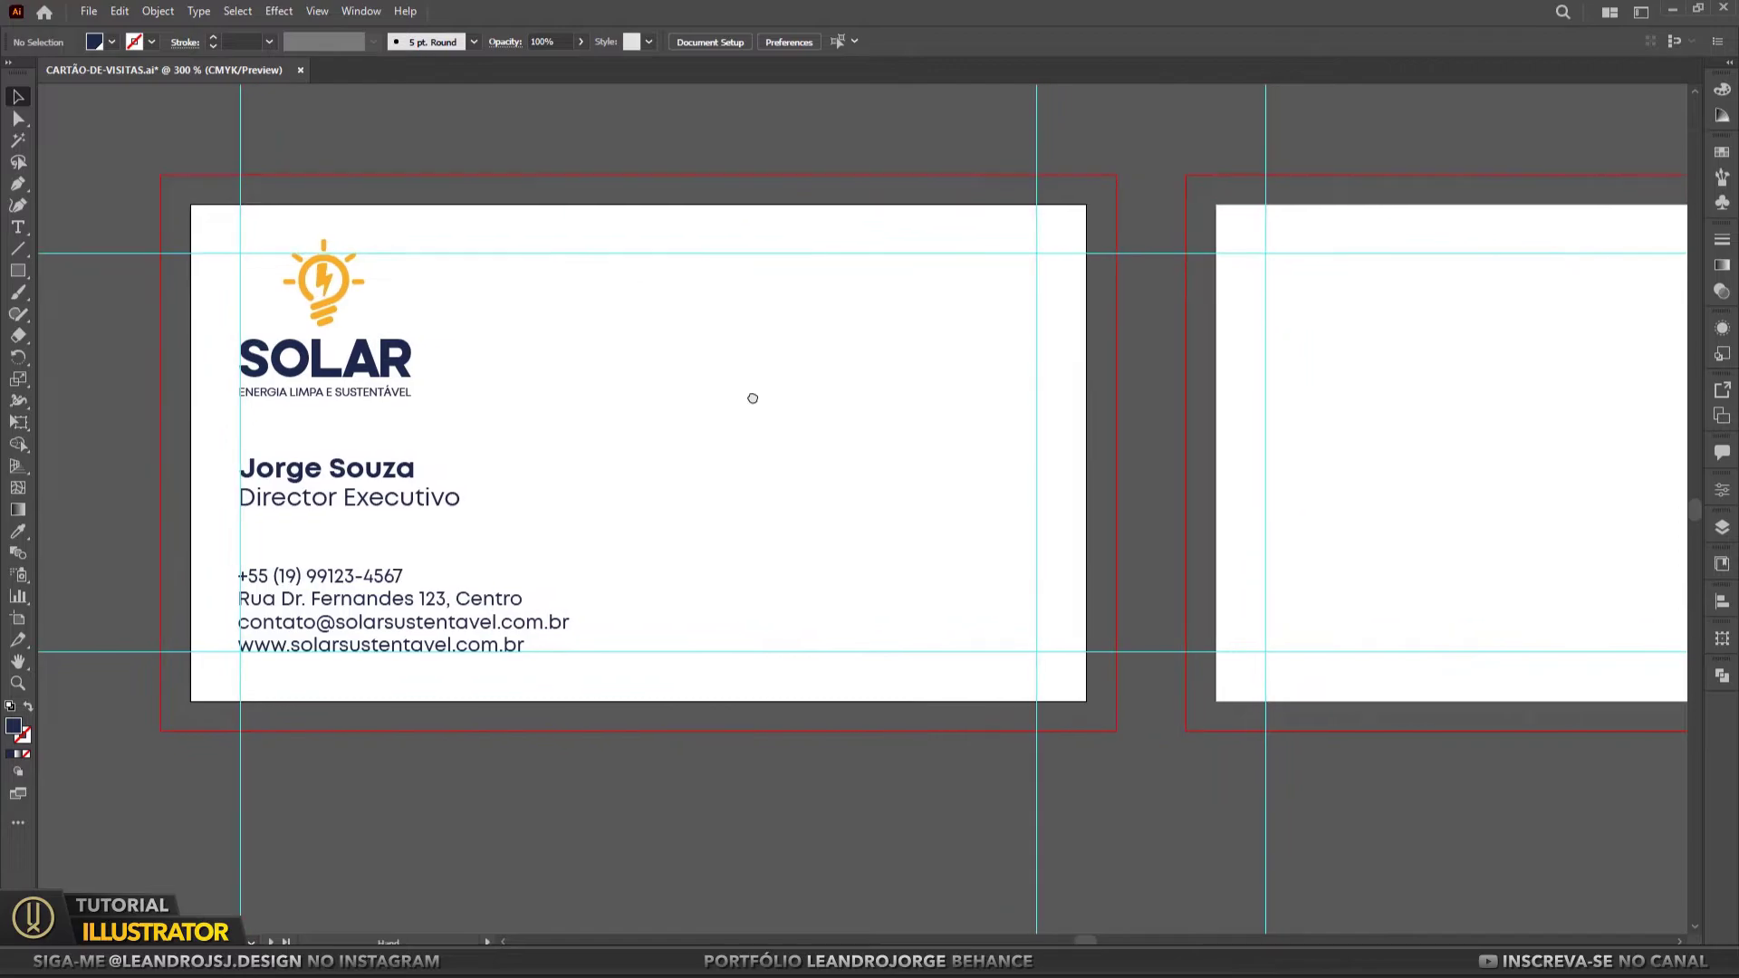
Set the contact text leading to 8,5 pt
left_click(356, 584)
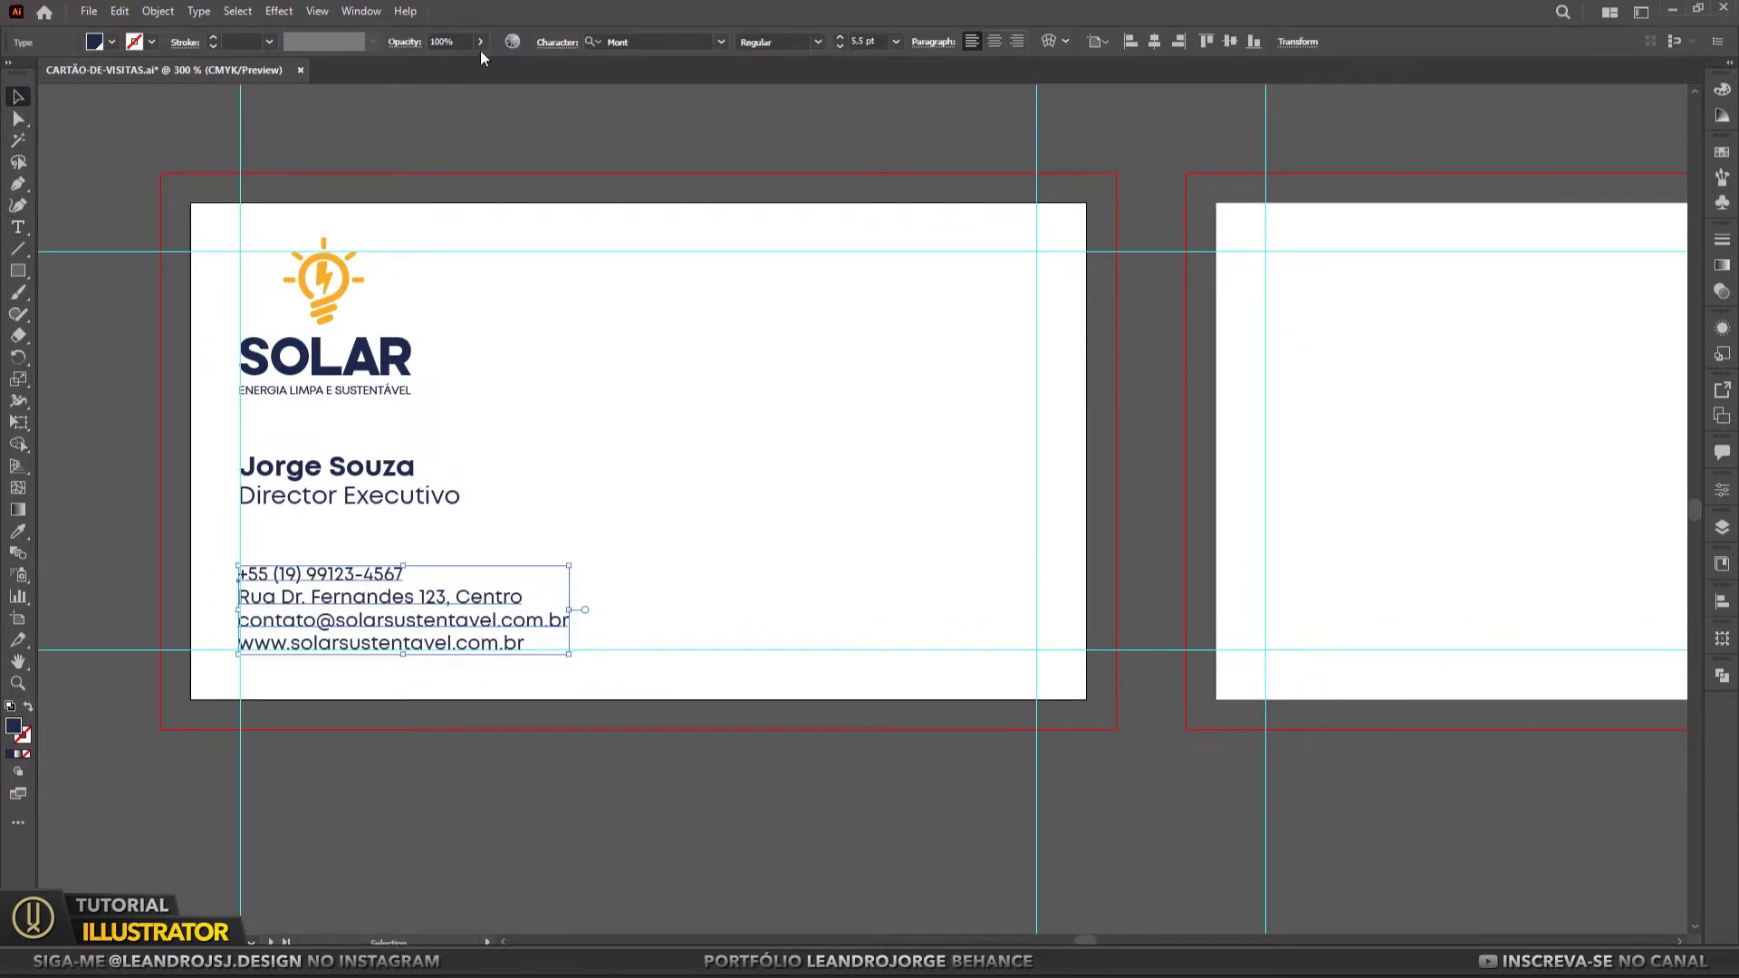
left_click(557, 45)
left_click(550, 126)
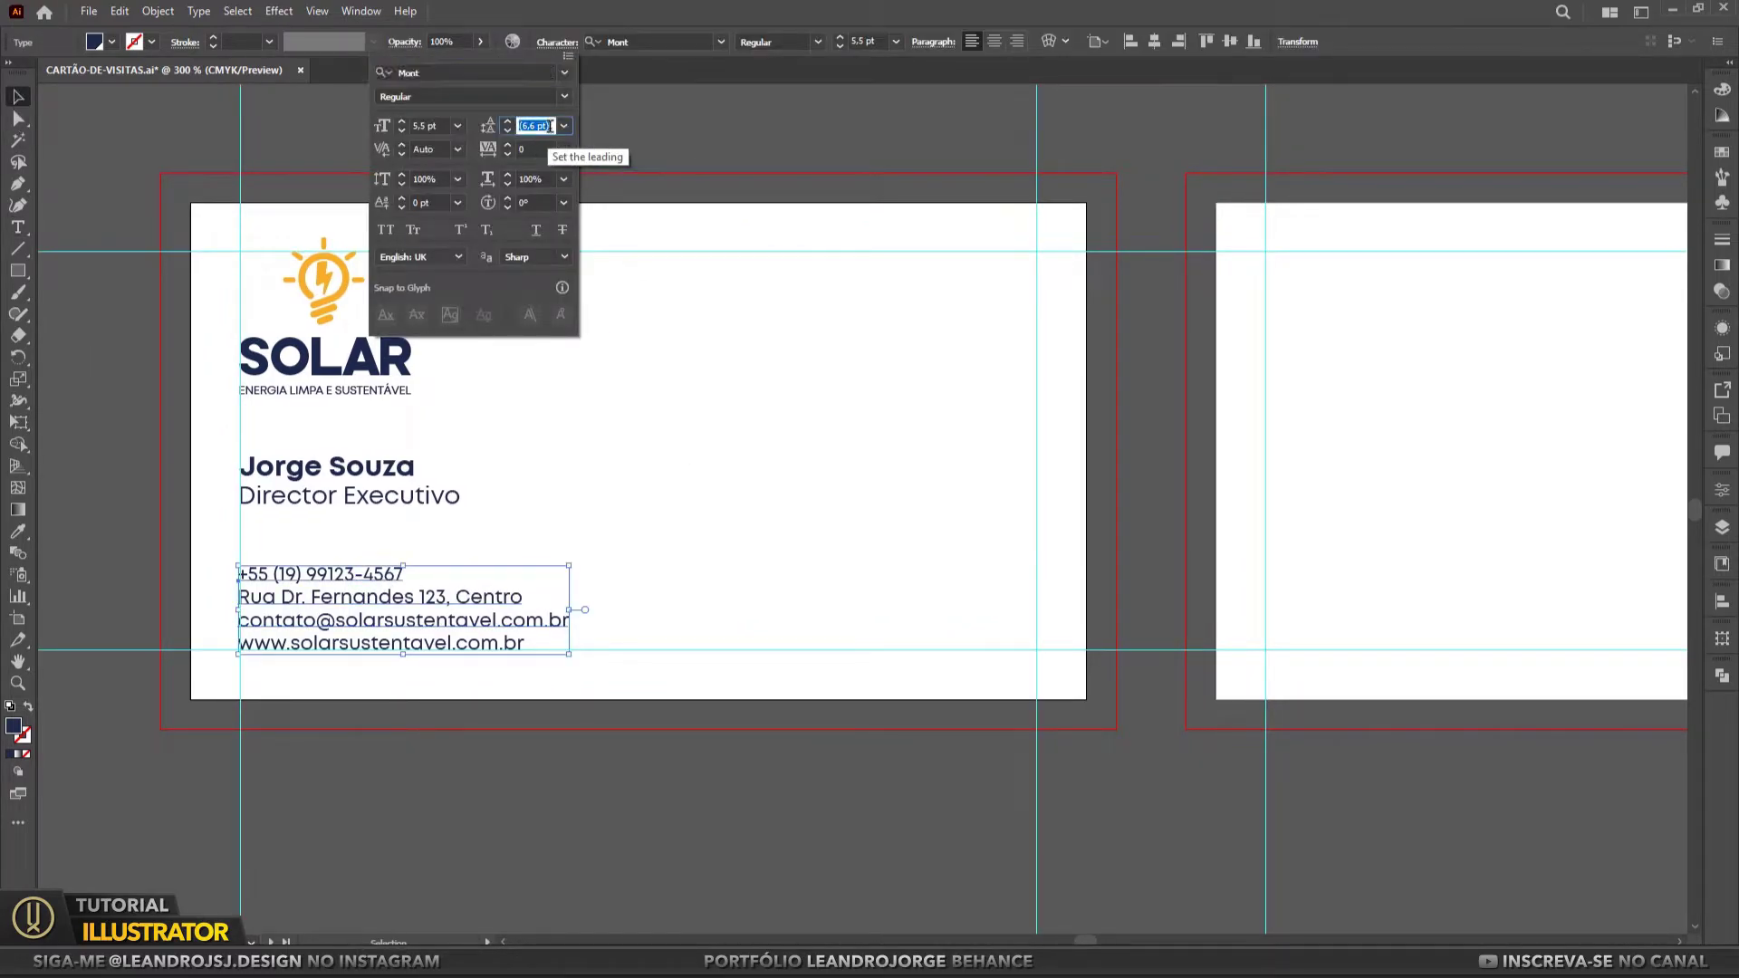
type("8,5")
key("Return")
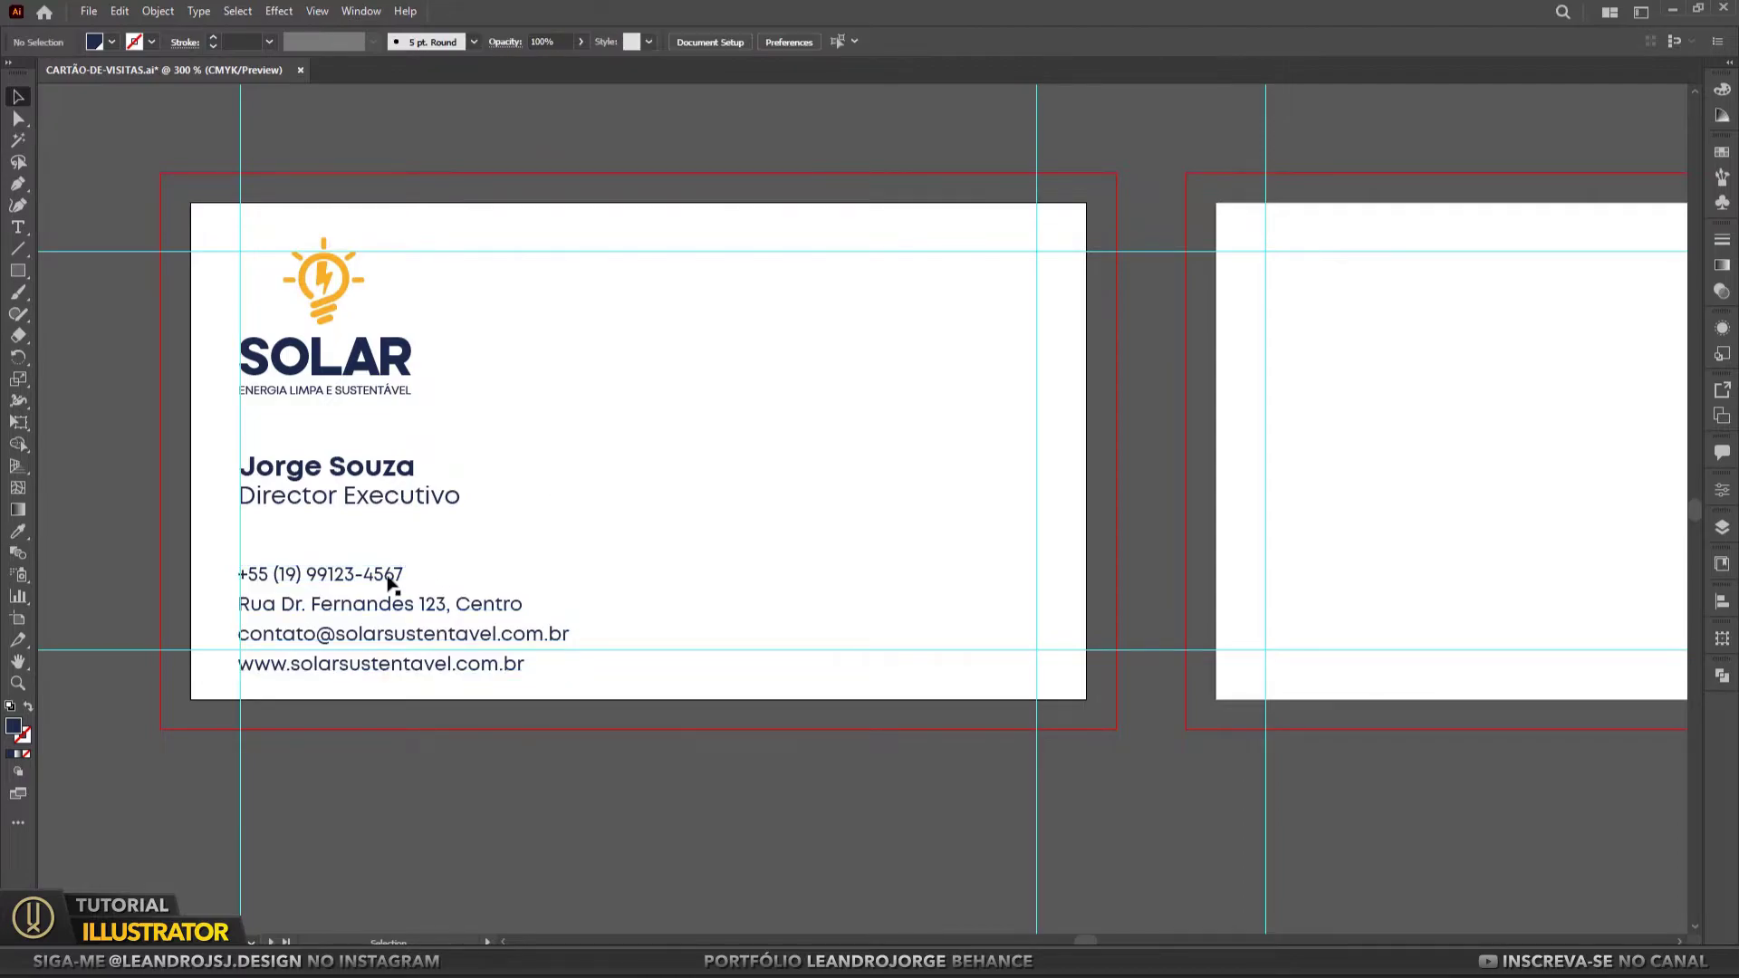
Nudge the contact block up so its website line rests on the bottom margin guide
left_click_drag(388, 596, 386, 581)
key("Up")
key("Up")
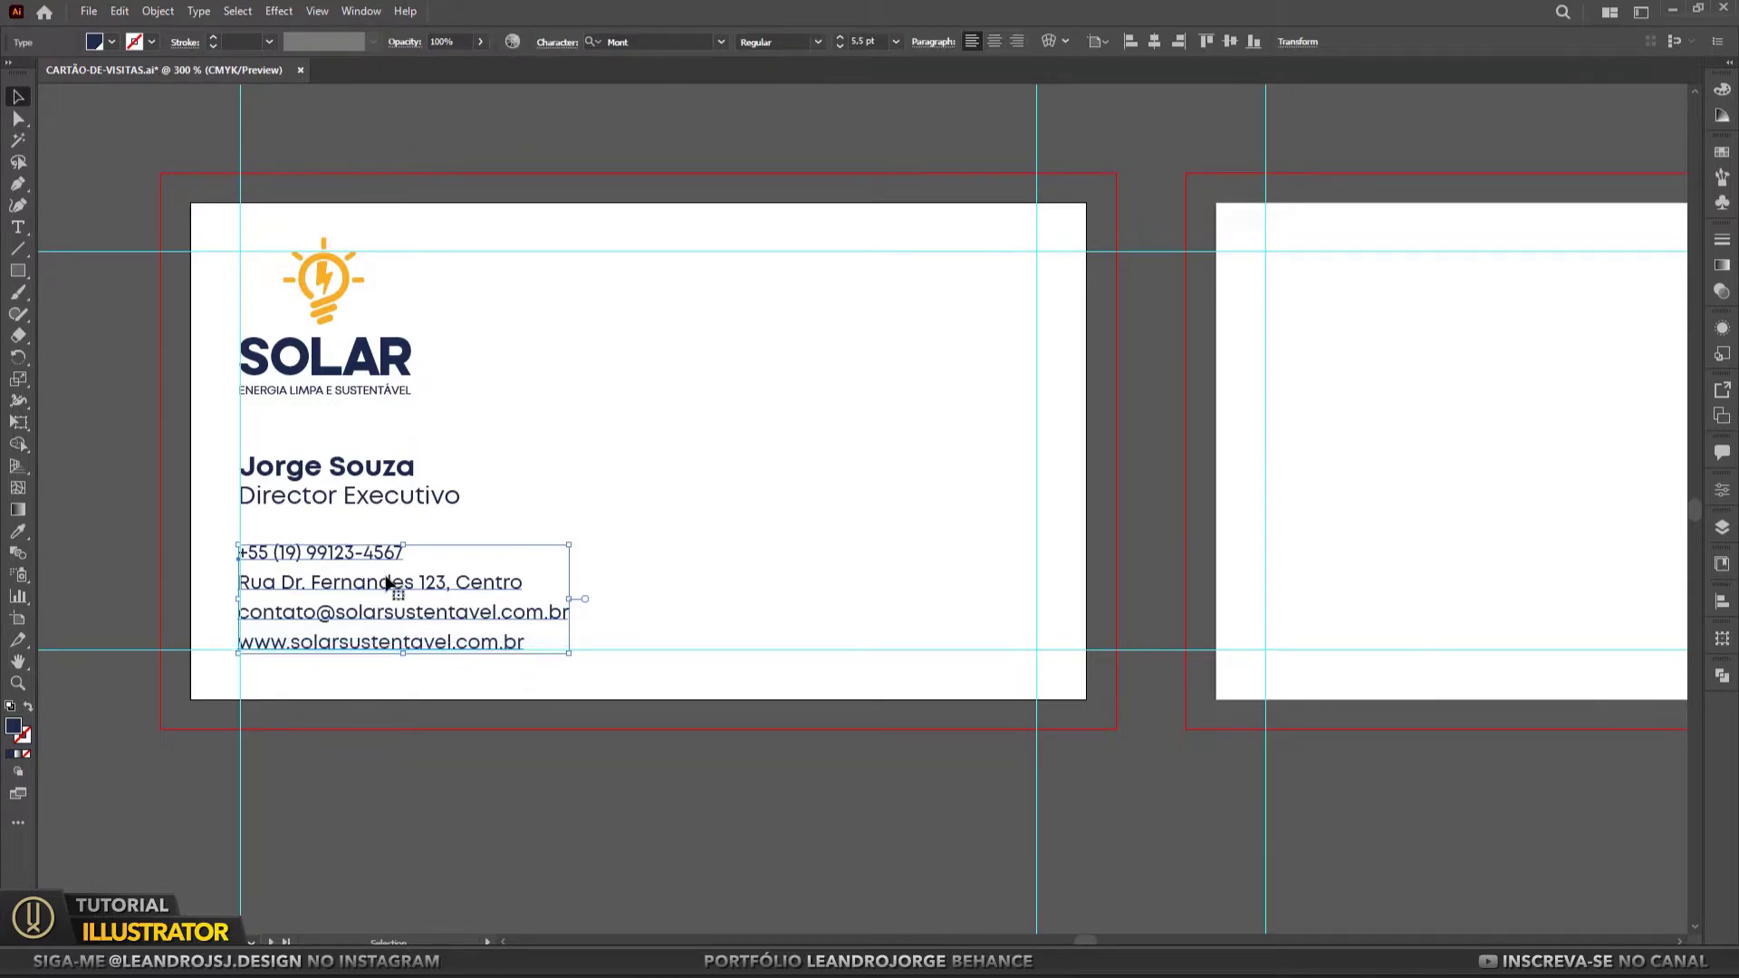
scroll(252, 593, "up", 3)
scroll(257, 610, "up", 3)
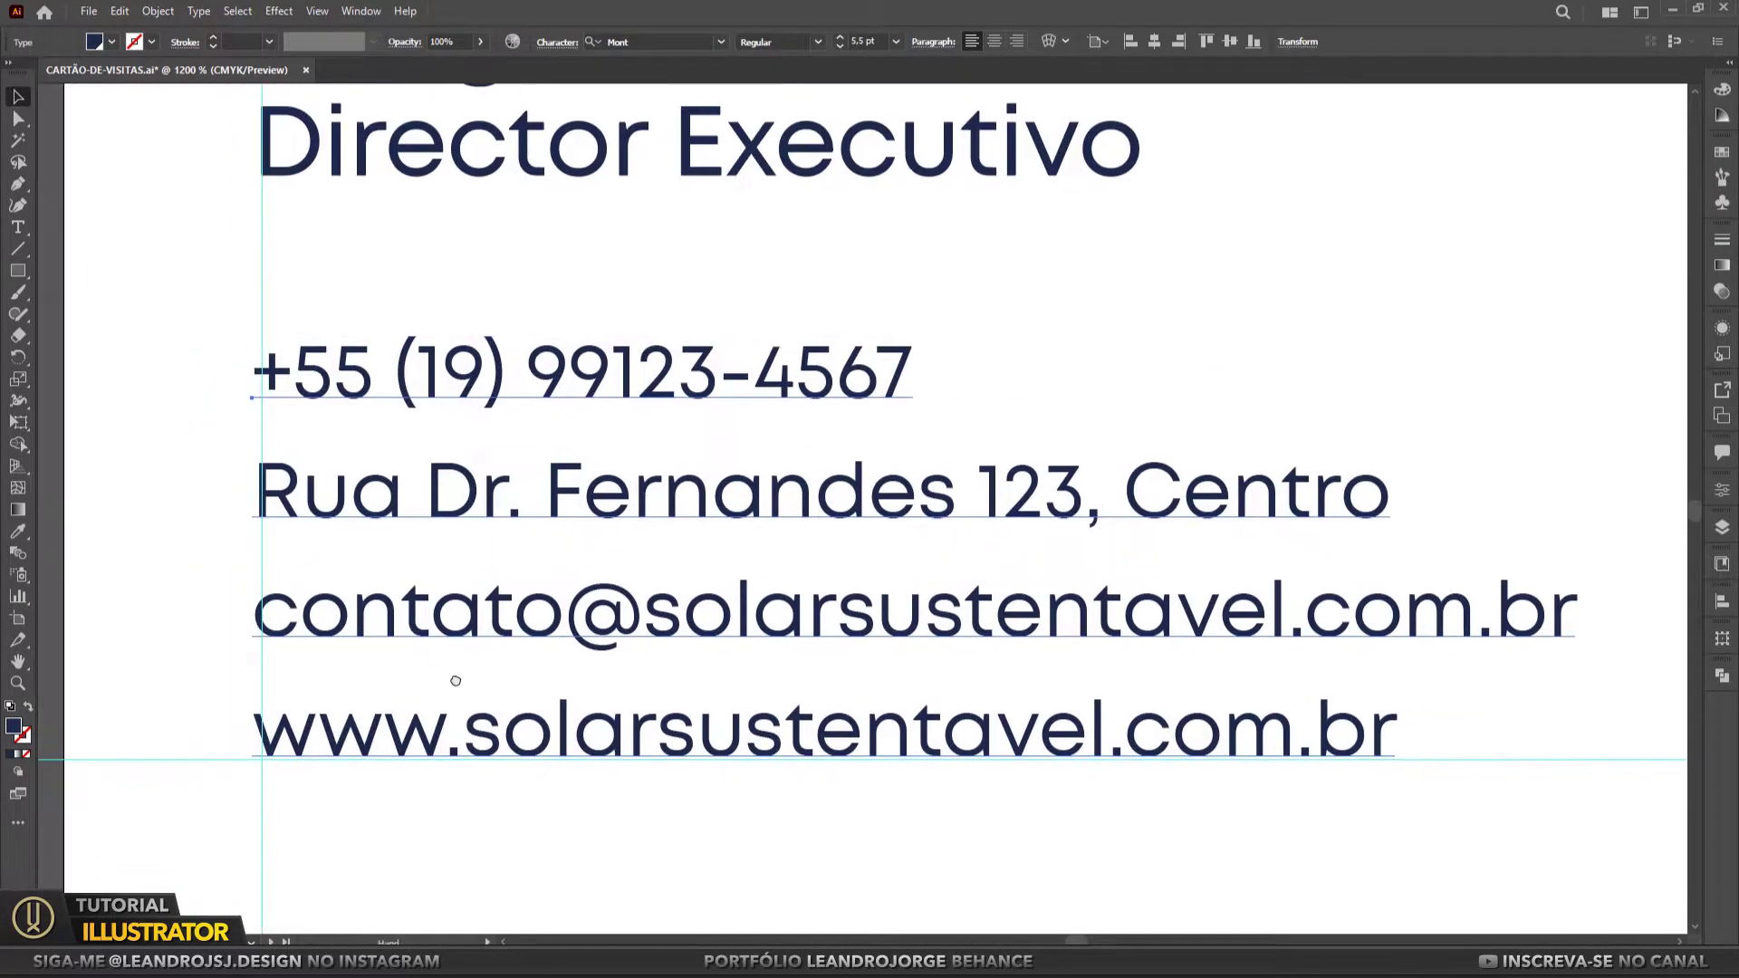
left_click_drag(458, 672, 486, 779)
scroll(438, 843, "up", 3)
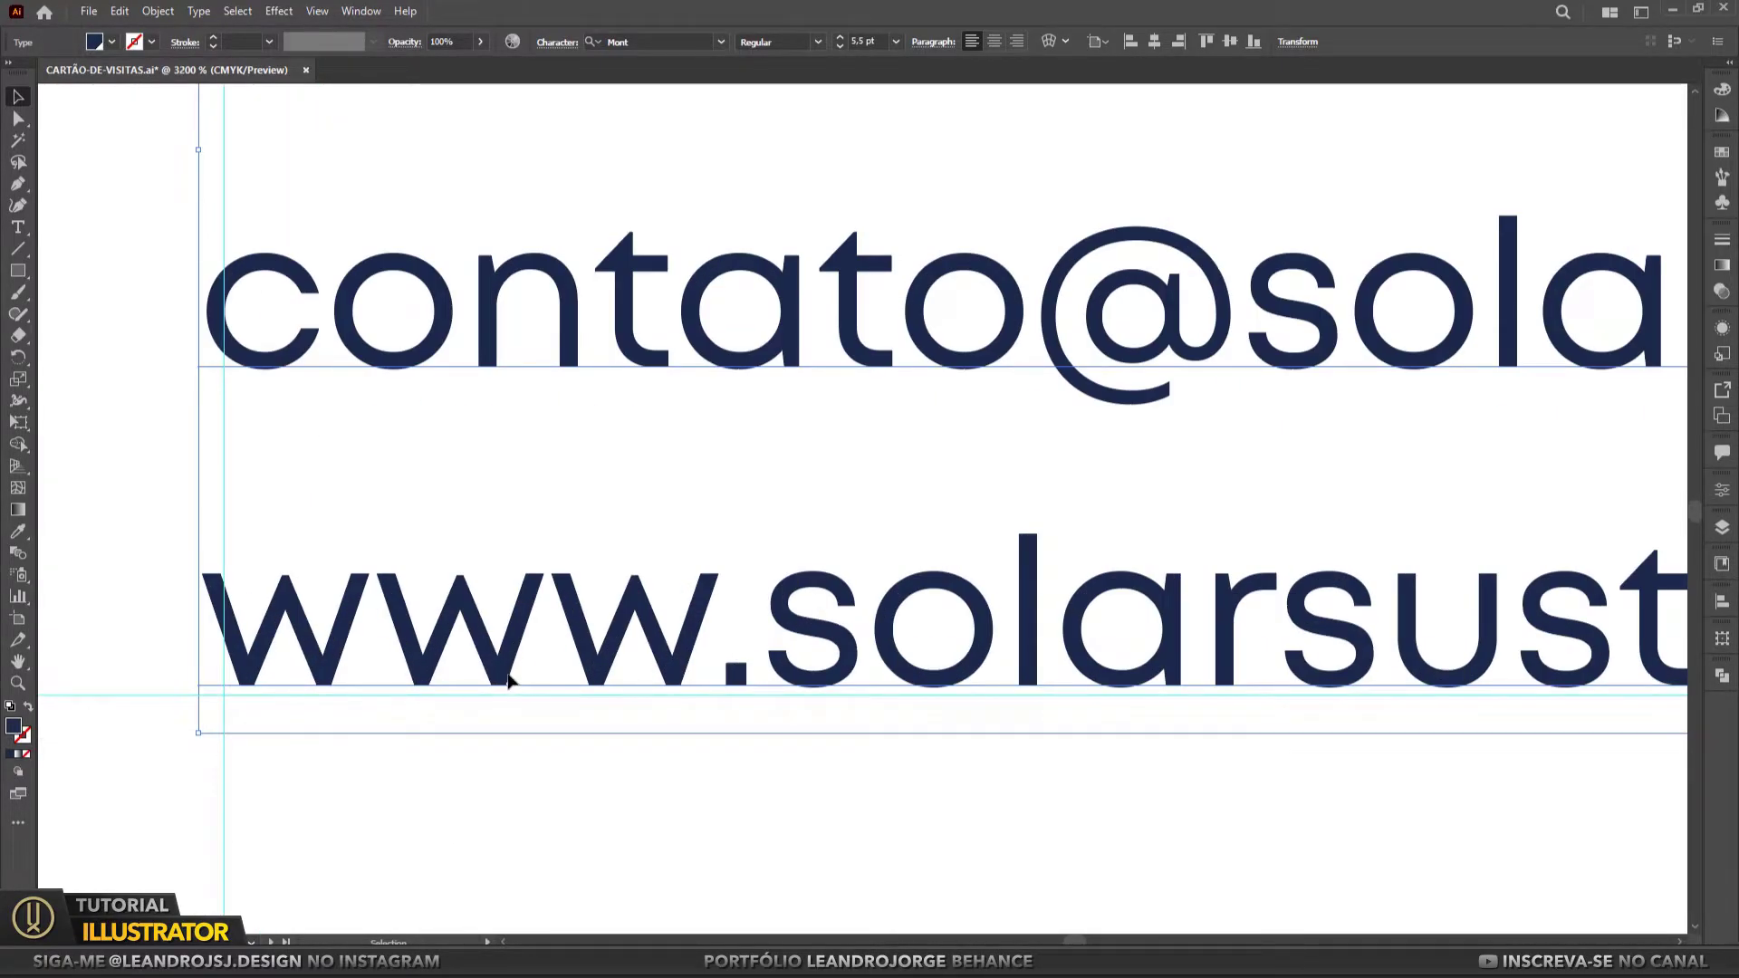
left_click(512, 709)
scroll(520, 725, "down", 3)
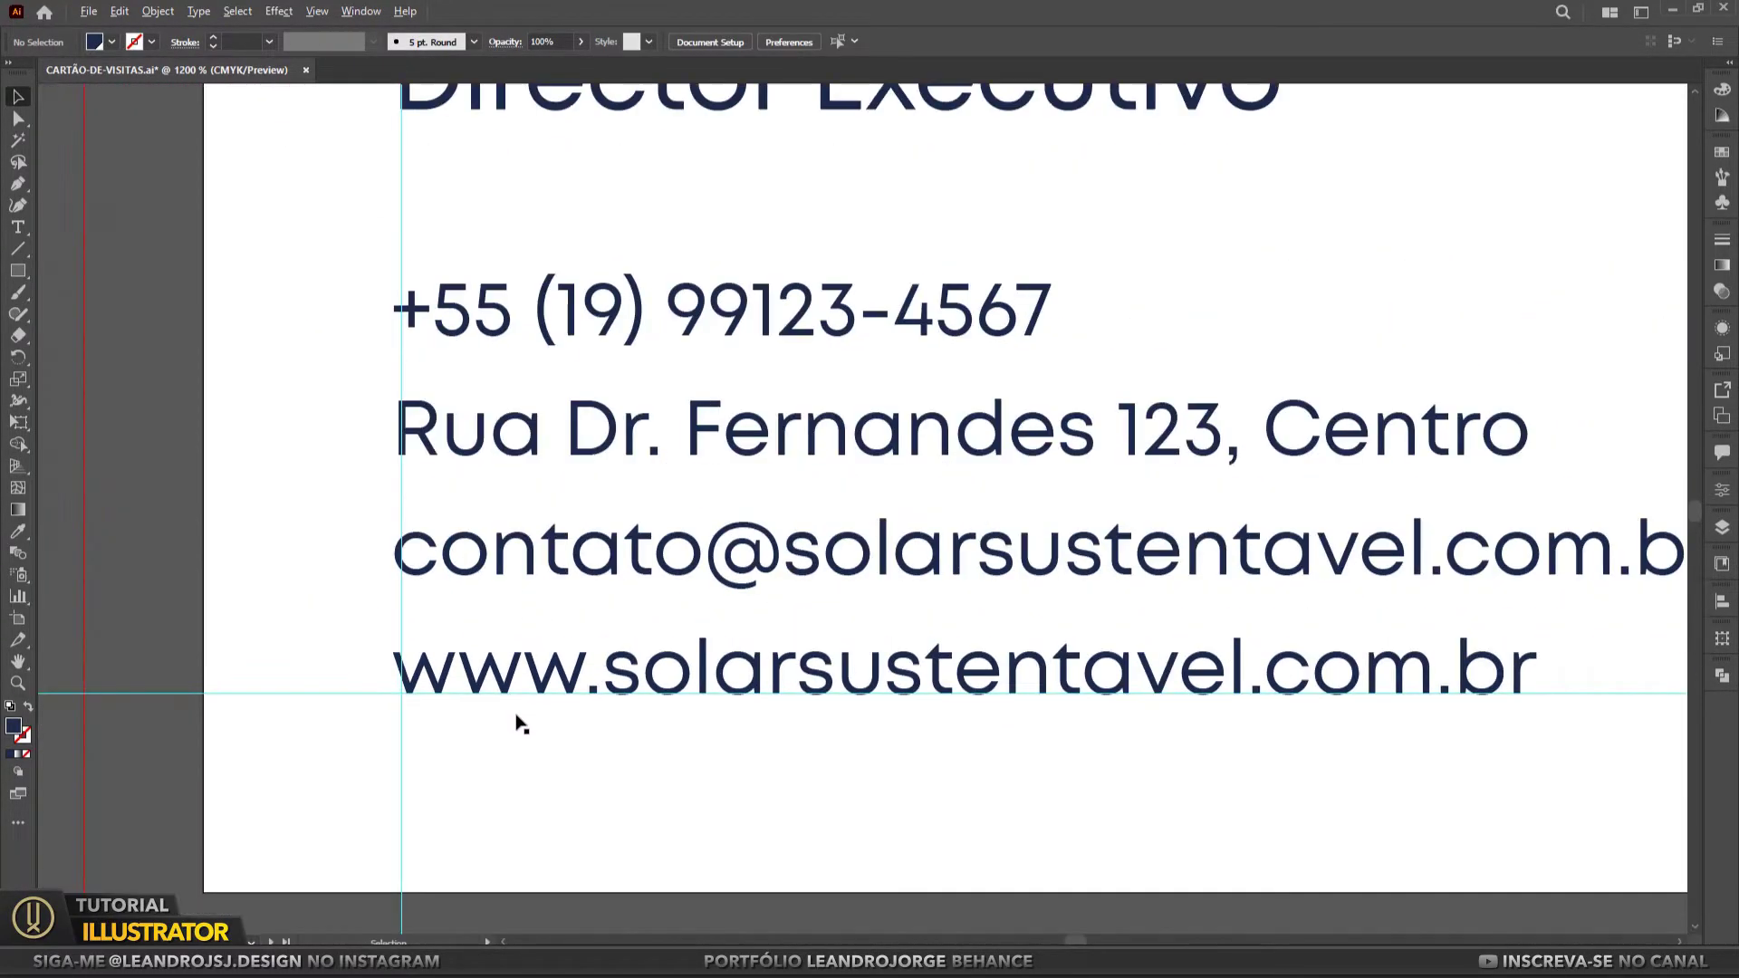
scroll(521, 725, "down", 3)
left_click(435, 759)
scroll(434, 759, "up", 1)
scroll(346, 616, "up", 1)
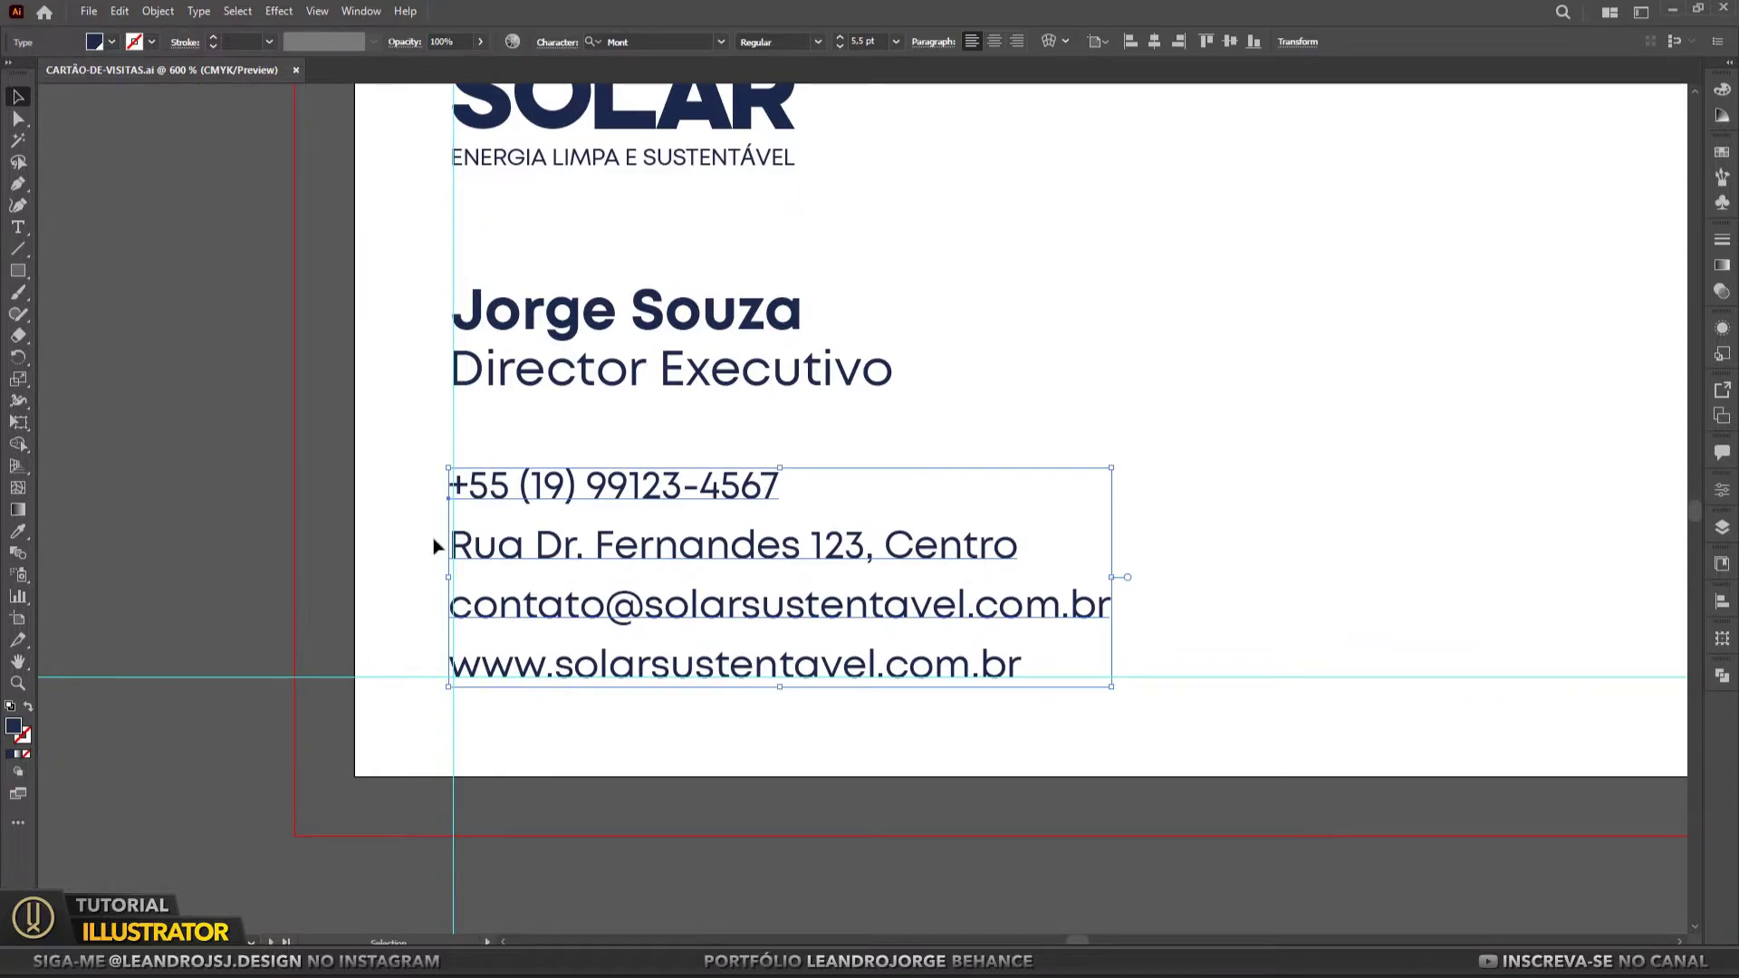
left_click(408, 475)
left_click_drag(469, 489, 539, 489)
key("ctrl+f")
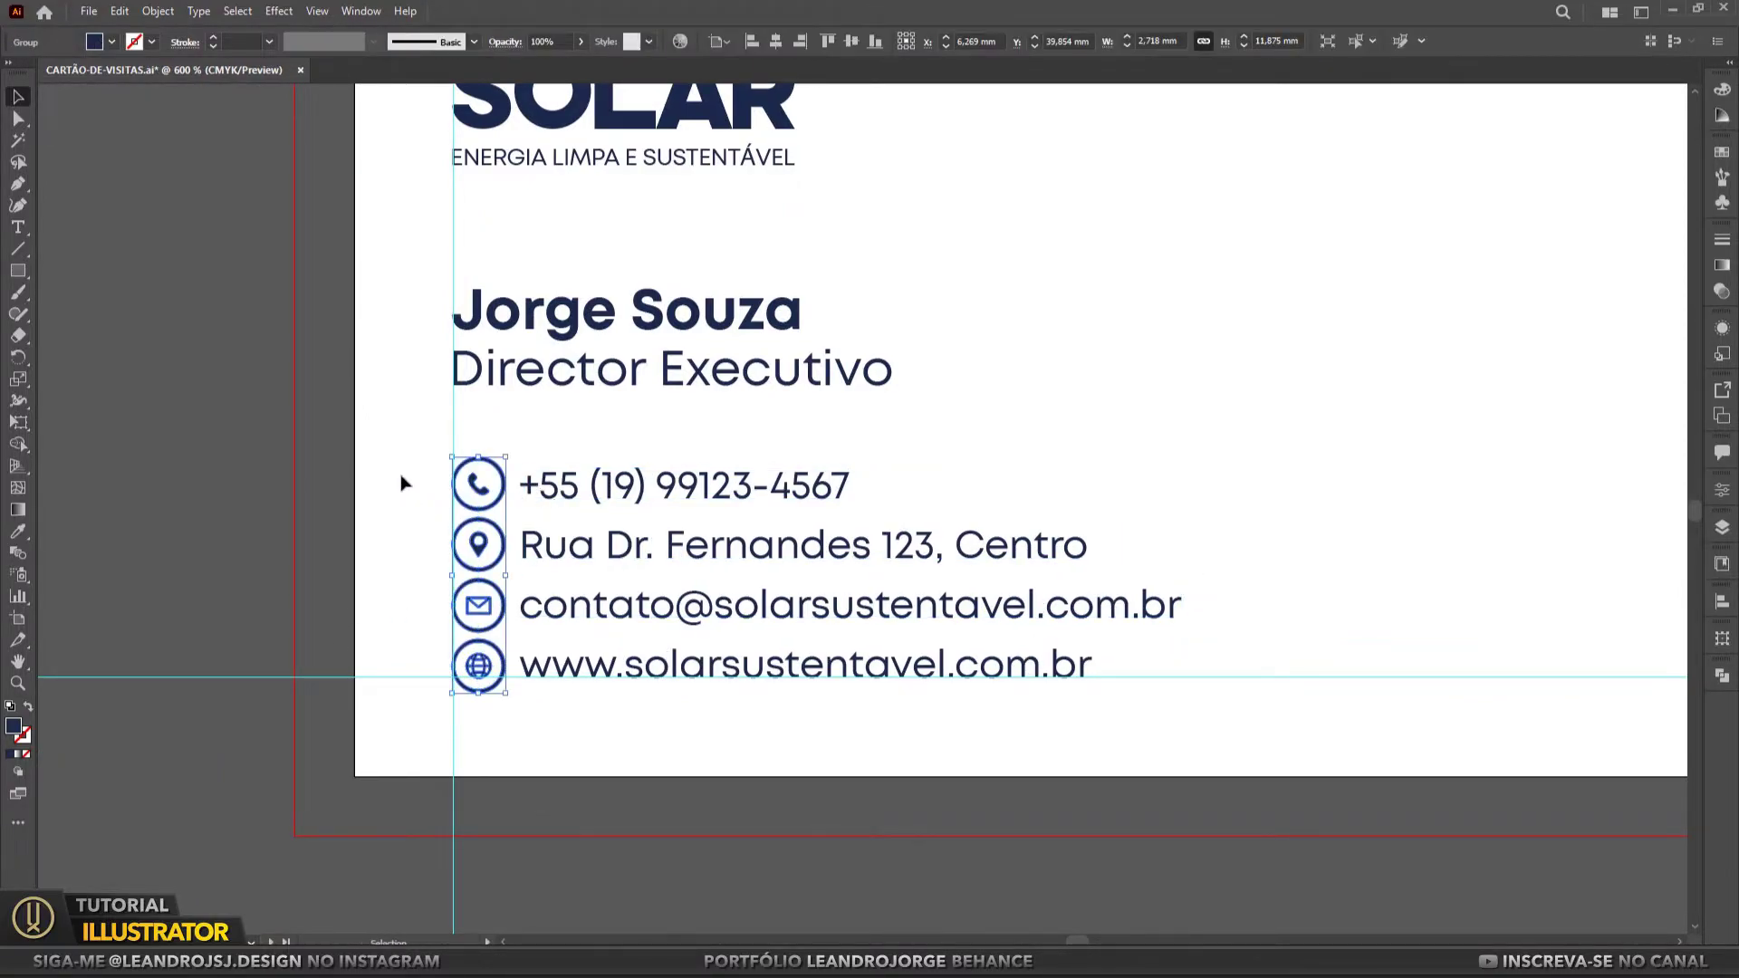
left_click(405, 483)
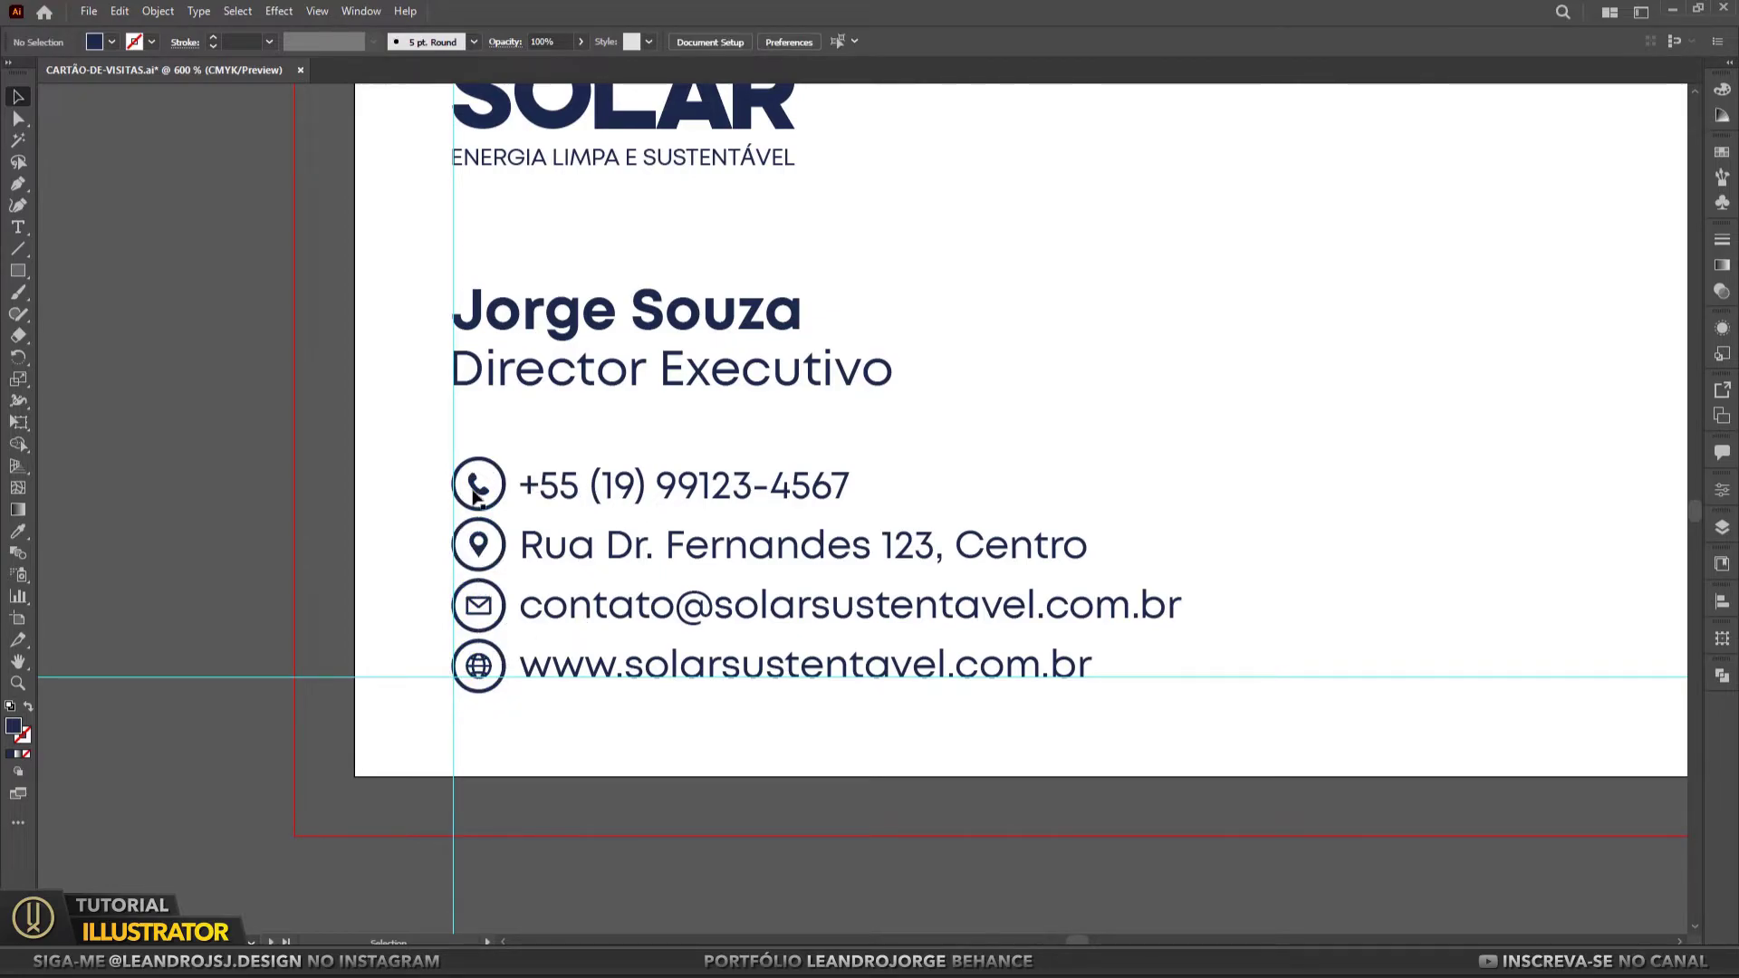
scroll(876, 505, "down", 3)
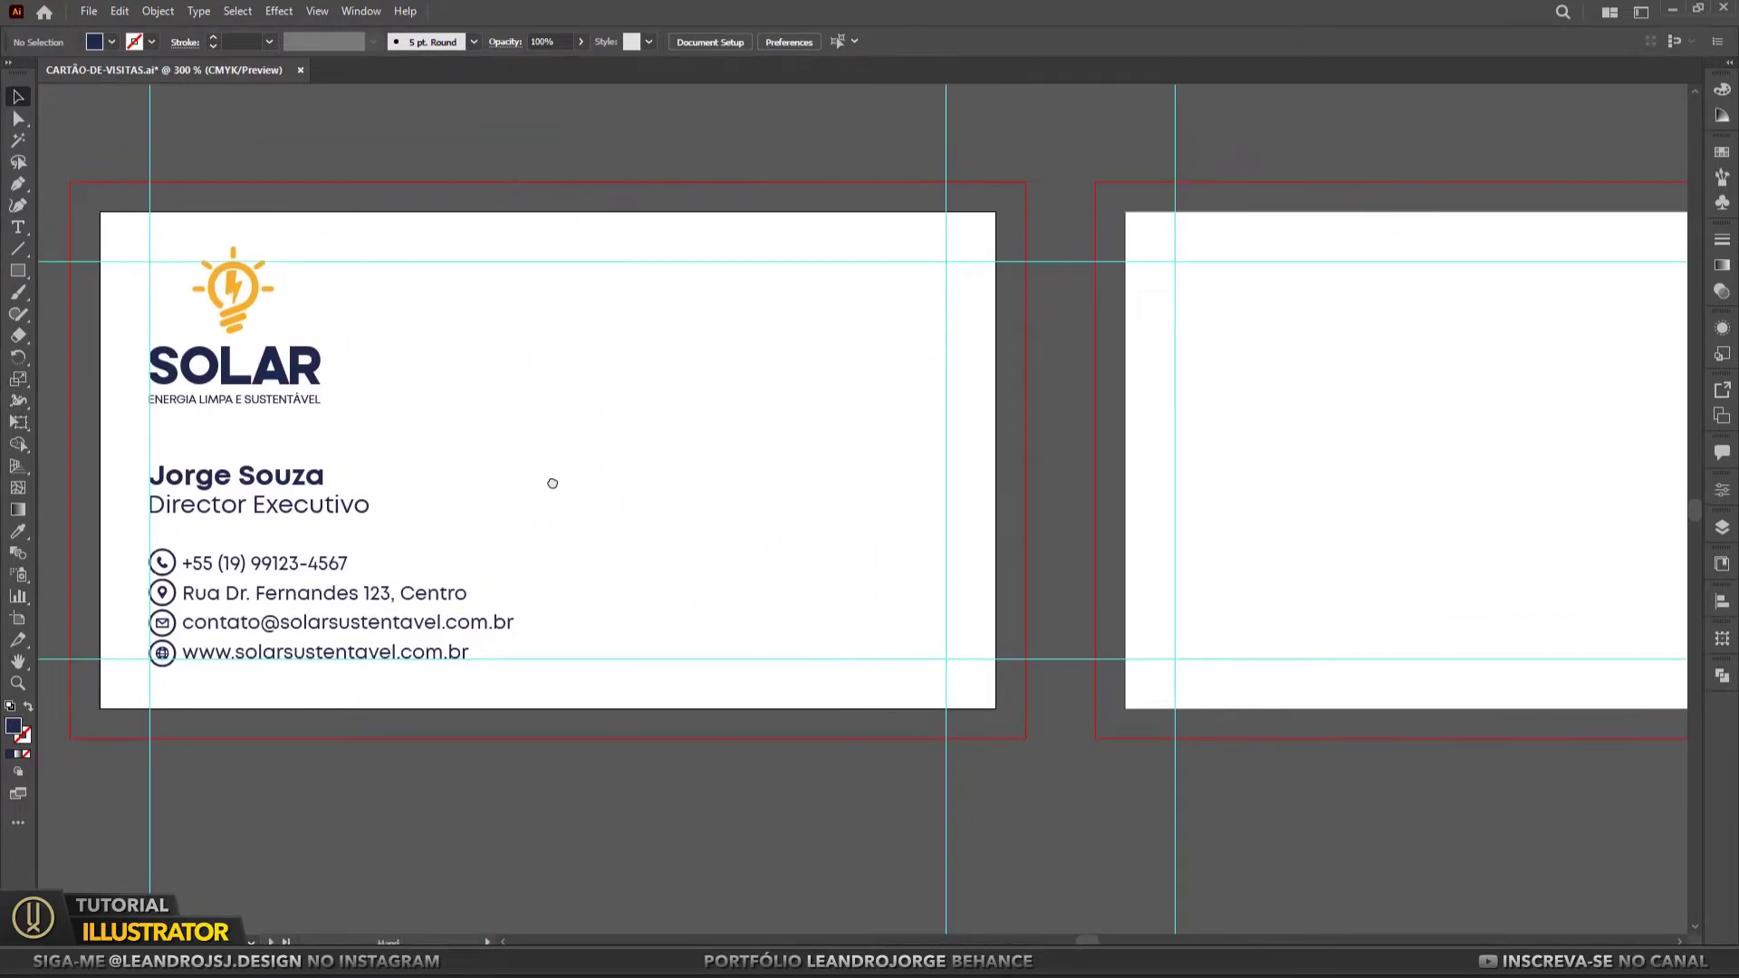
scroll(552, 482, "down", 1)
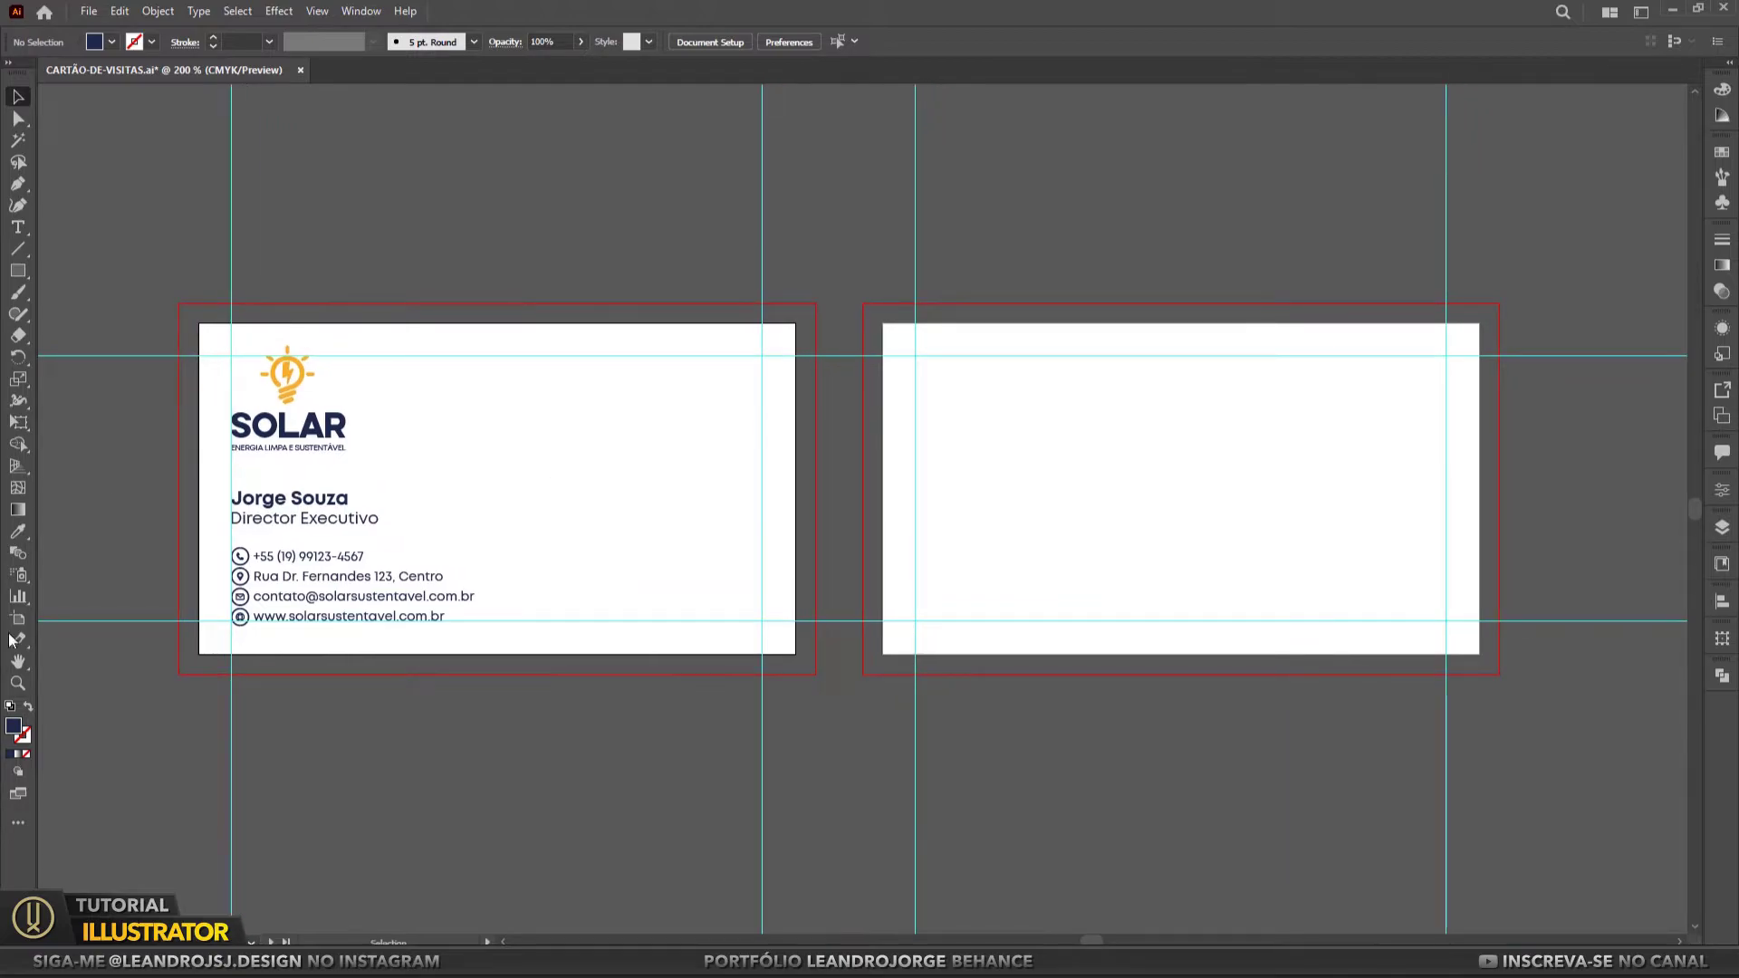
key("z")
left_click_drag(154, 285, 256, 309)
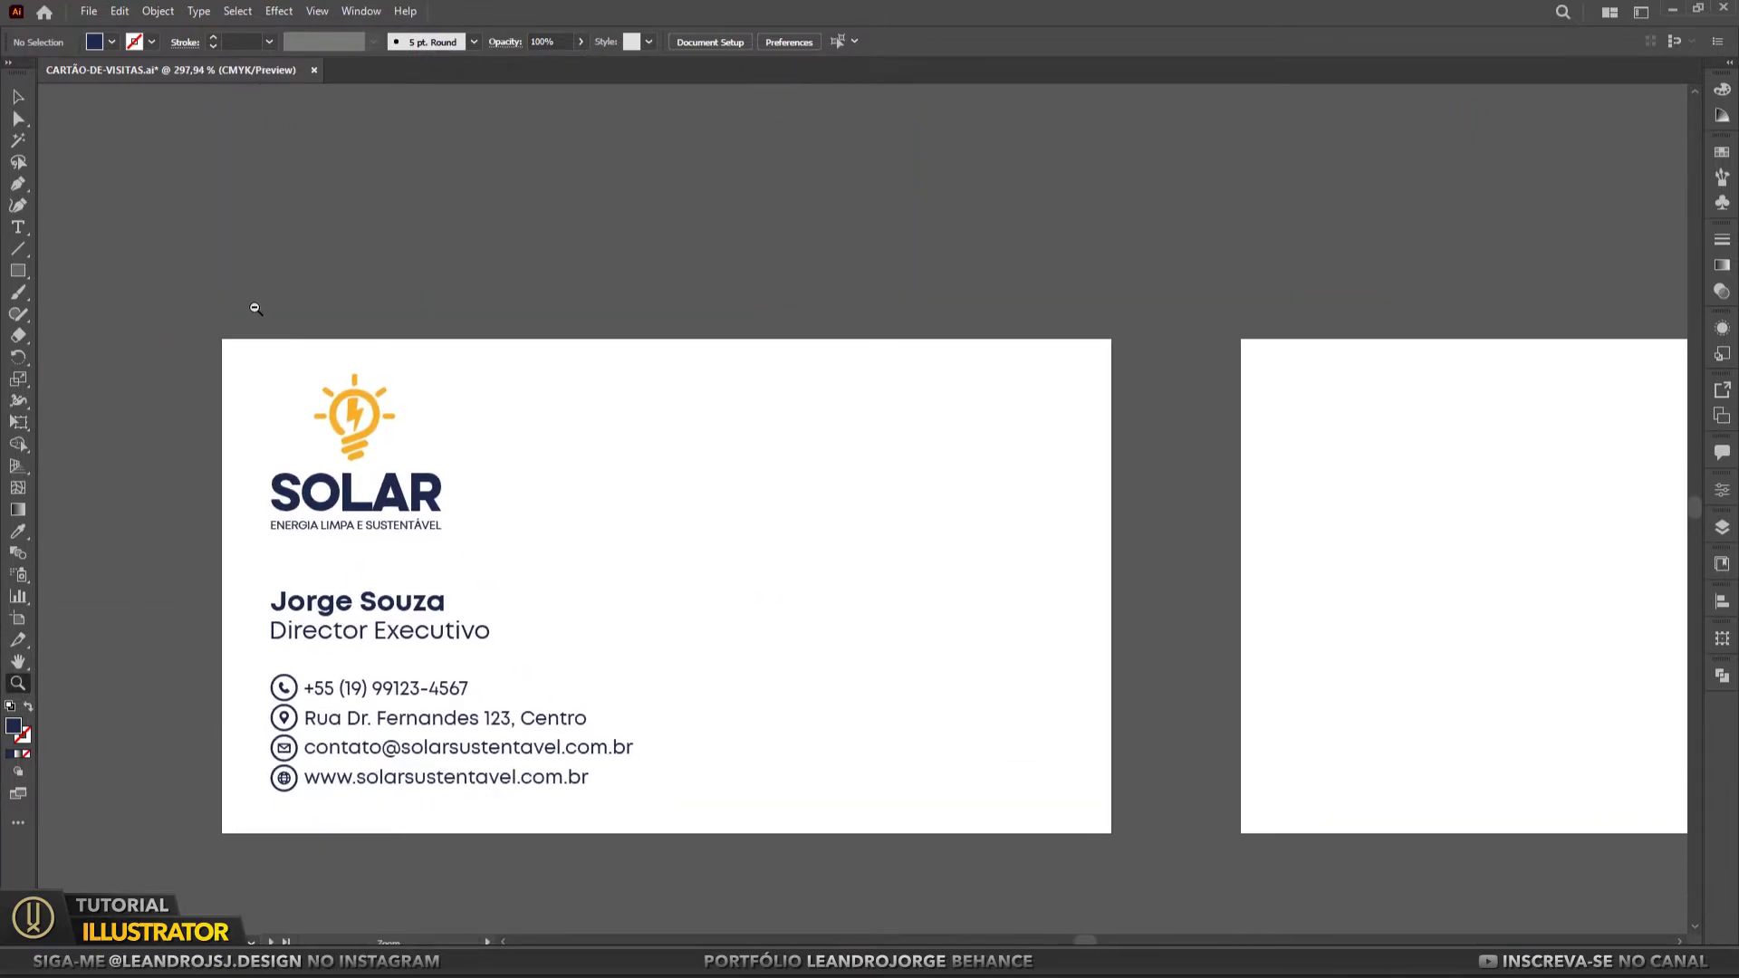
scroll(644, 423, "down", 1)
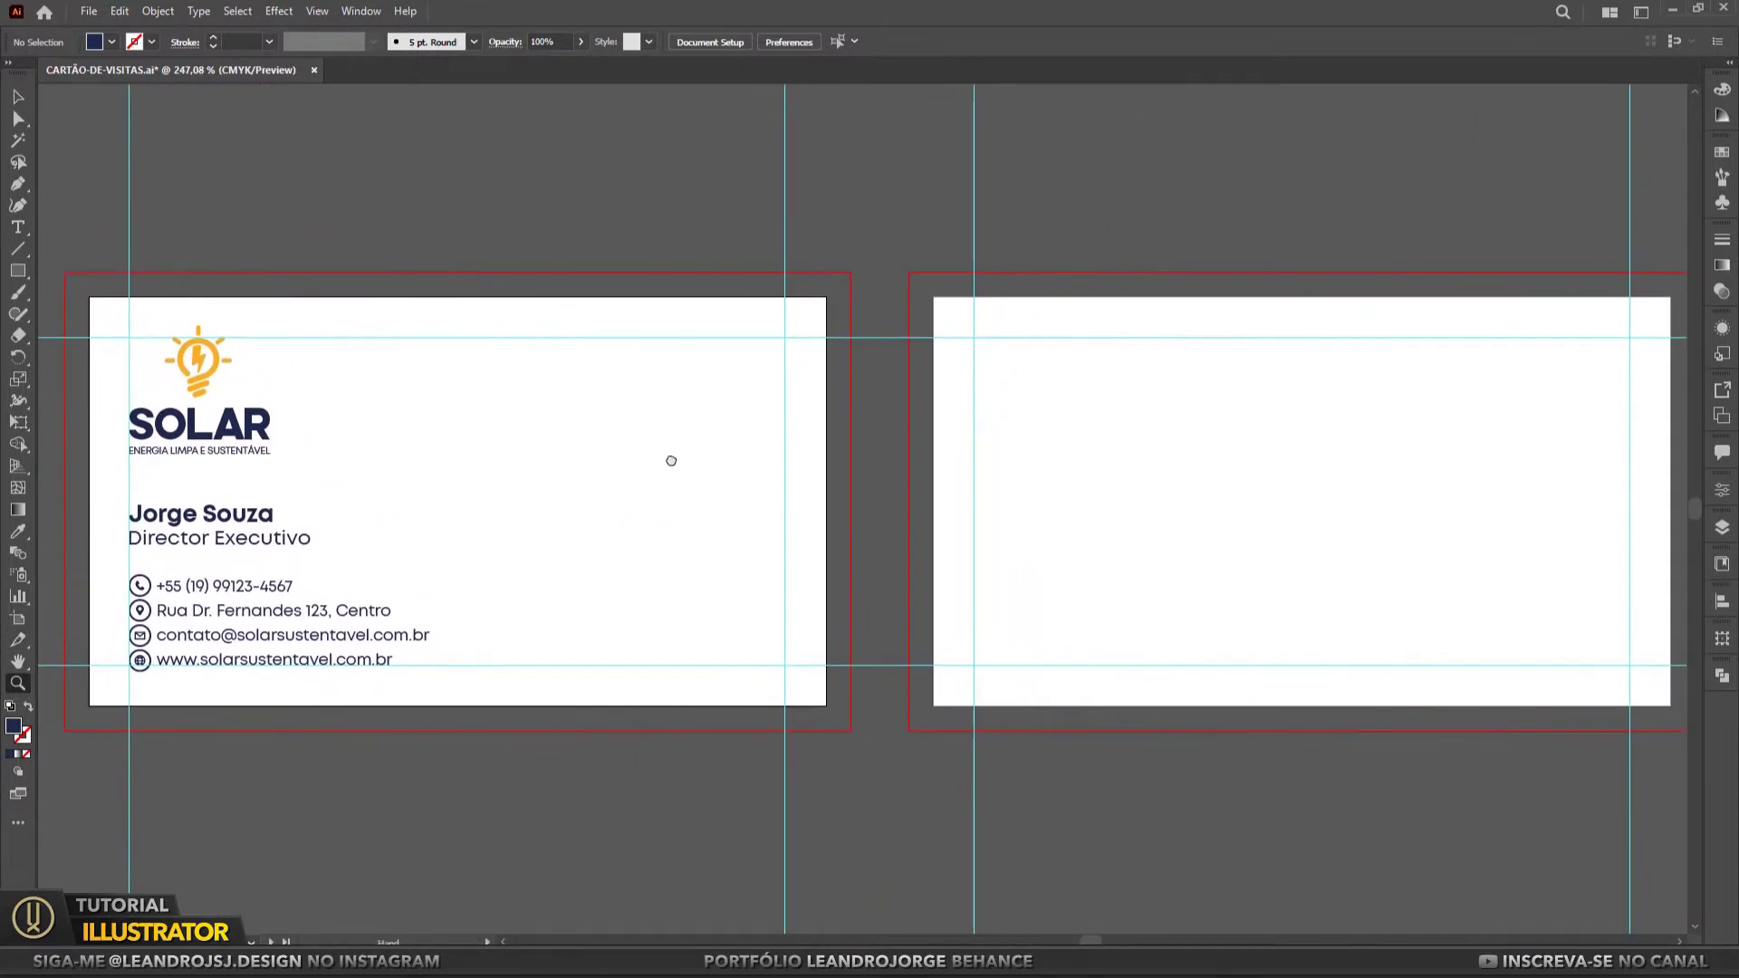
left_click_drag(671, 461, 651, 474)
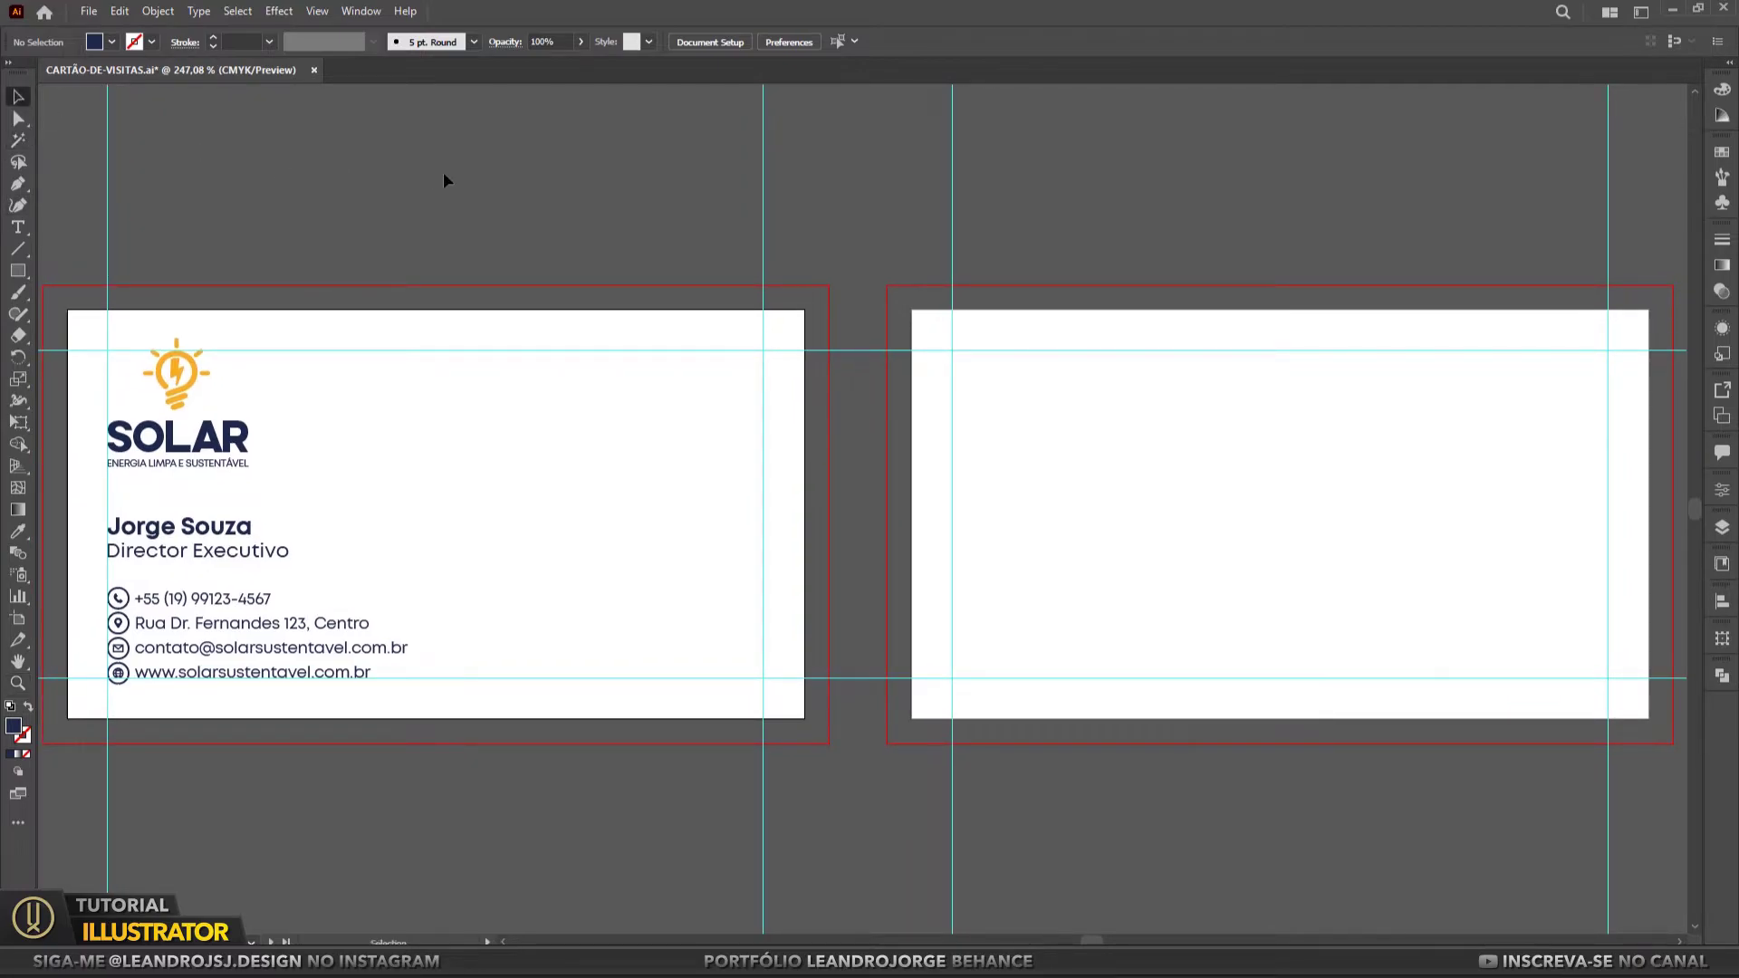
left_click_drag(527, 243, 532, 250)
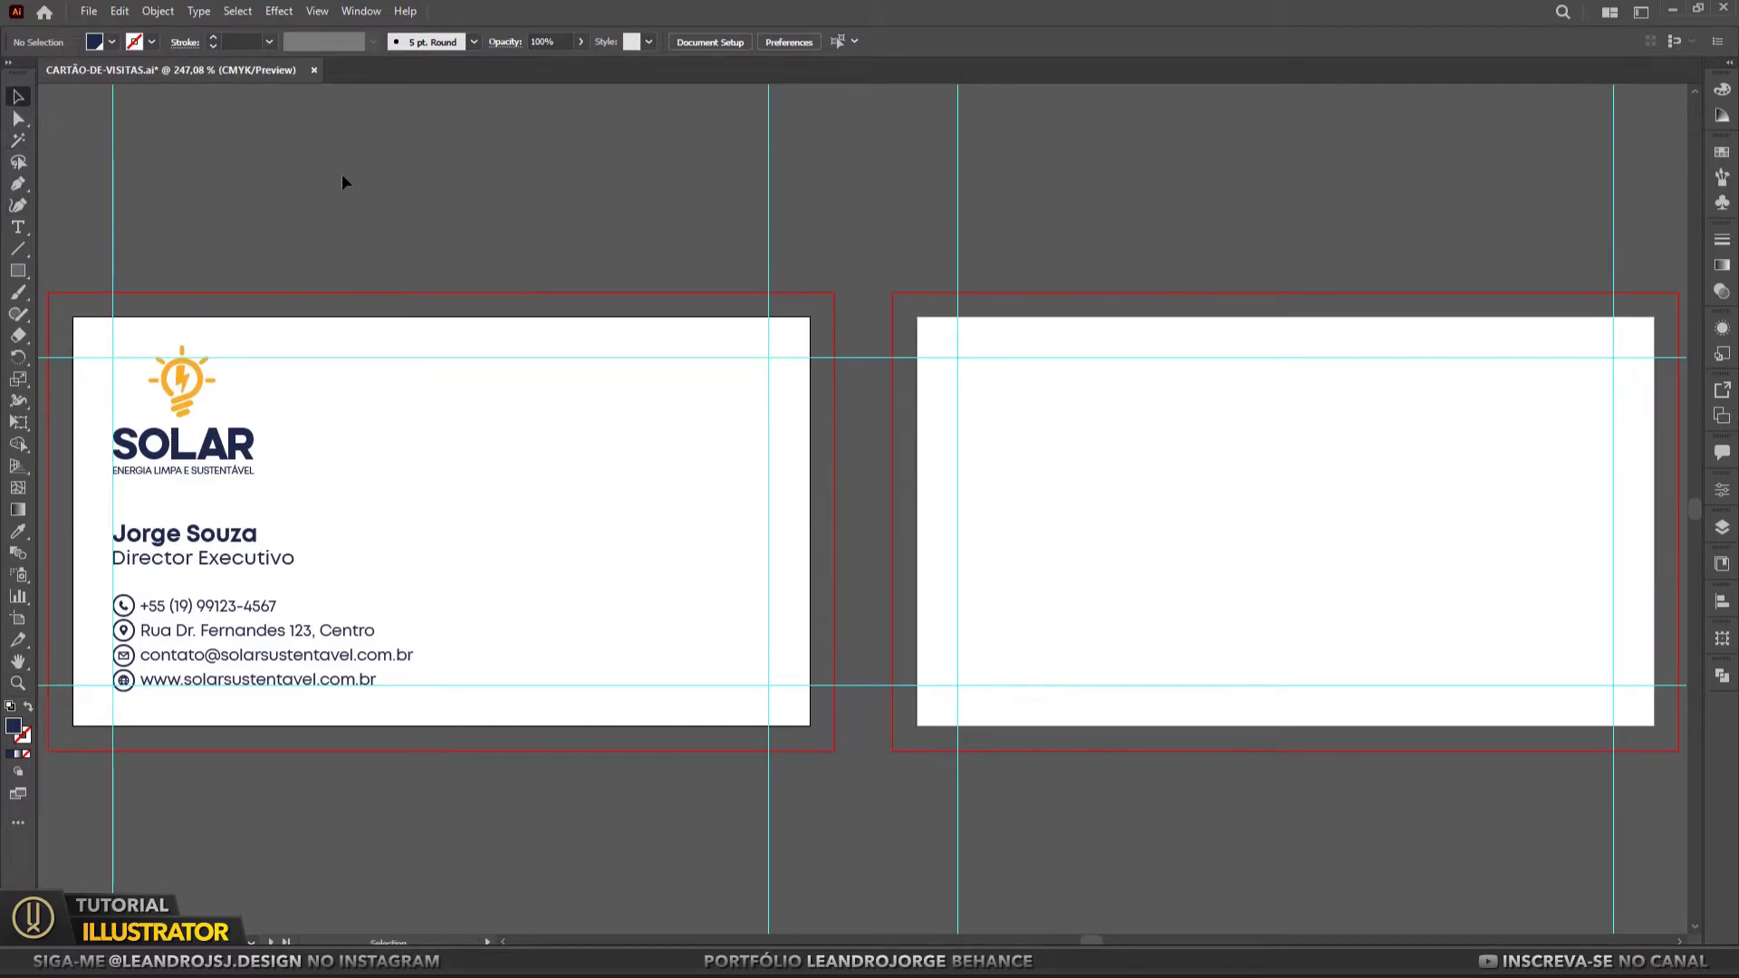
Draw a white-filled rectangle covering the front card out to its bleed
left_click(17, 271)
left_click(111, 42)
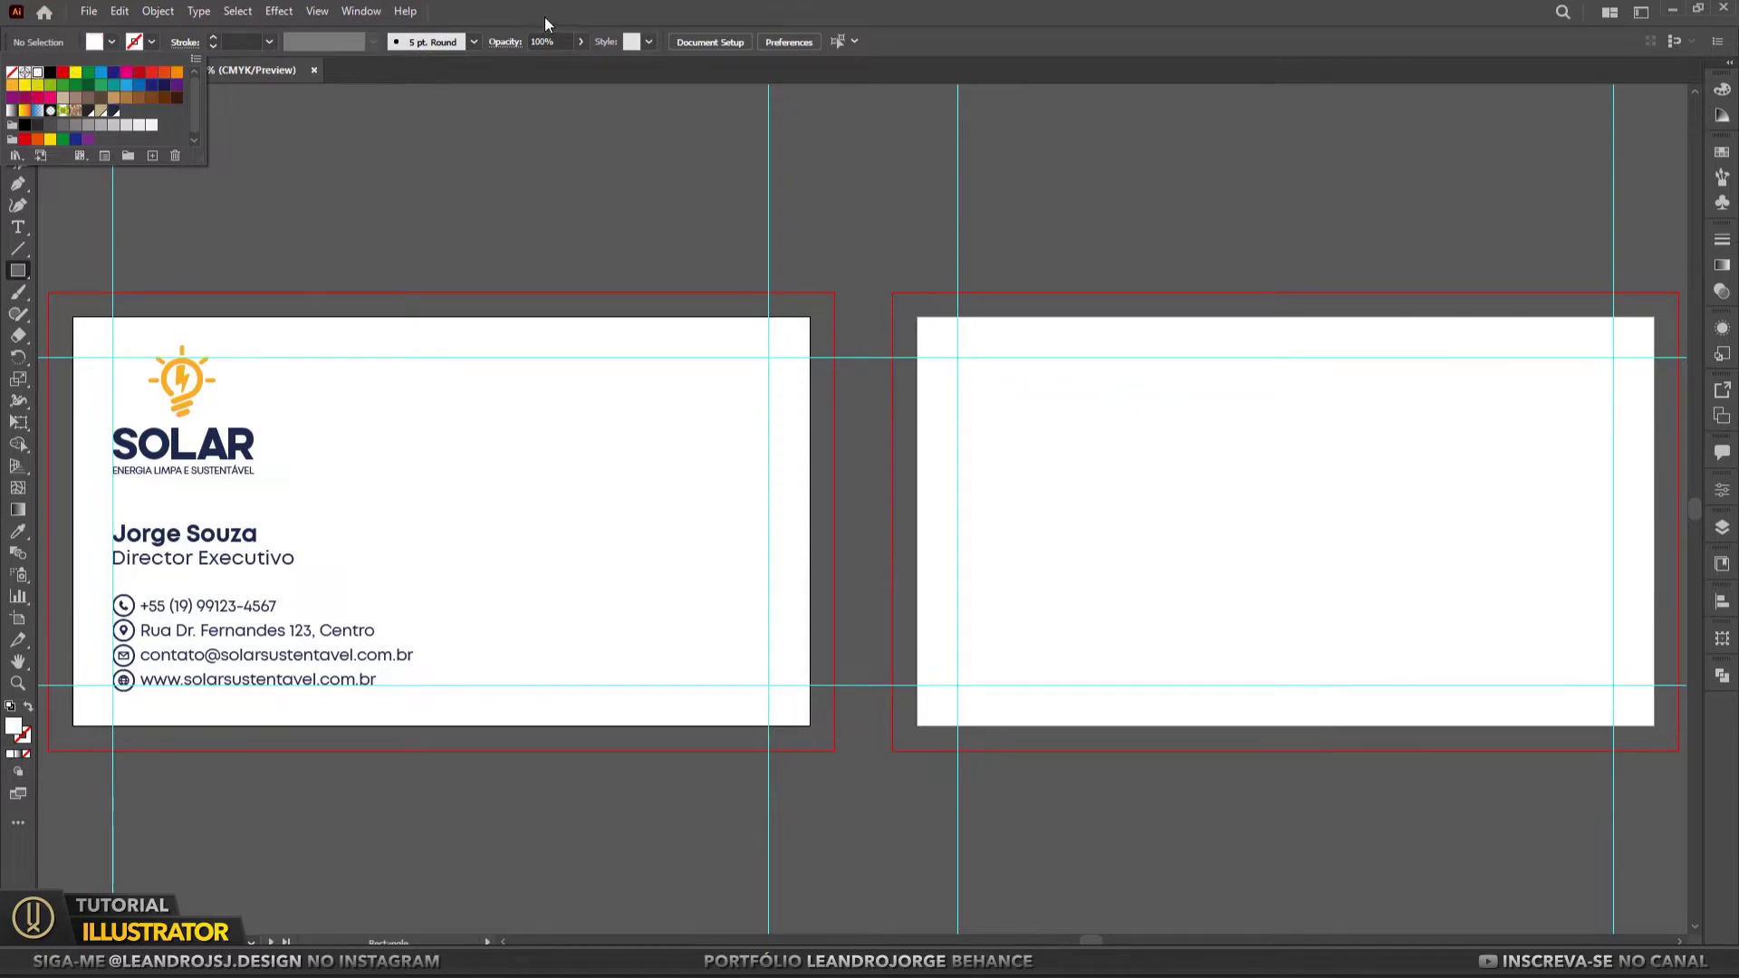
left_click(79, 352)
left_click_drag(51, 301, 828, 743)
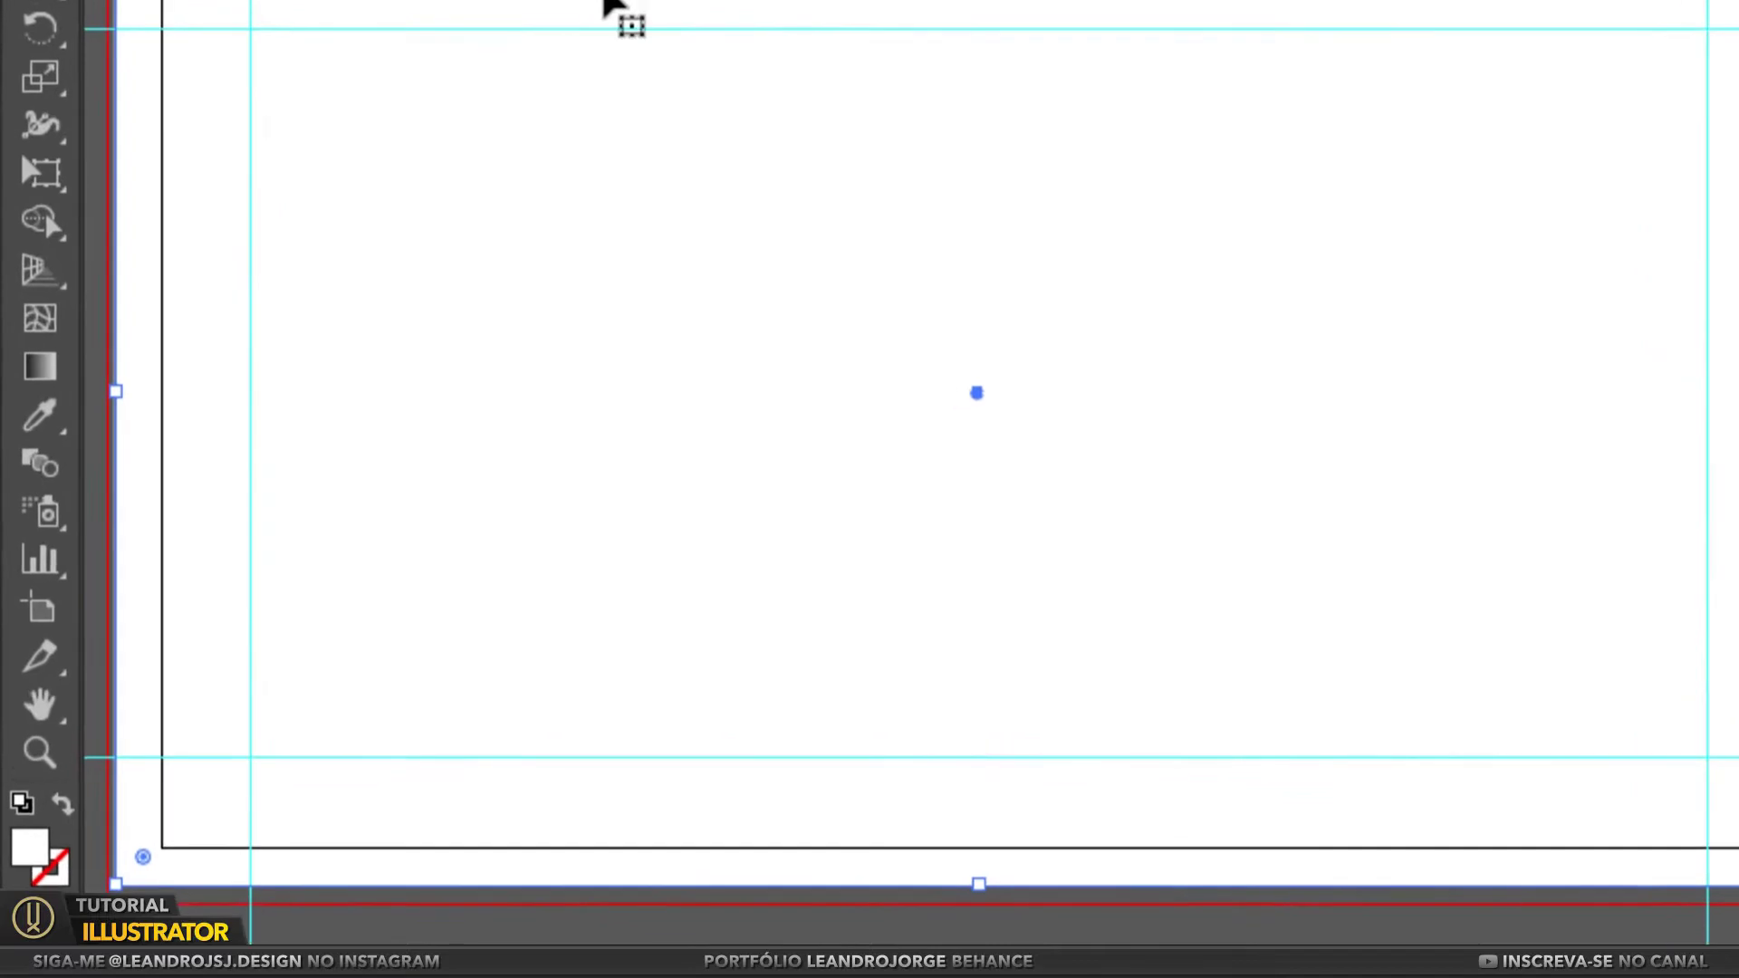
Send the white rectangle backward behind the card text and set its width to 96 mm
right_click(275, 354)
mouse_move(751, 720)
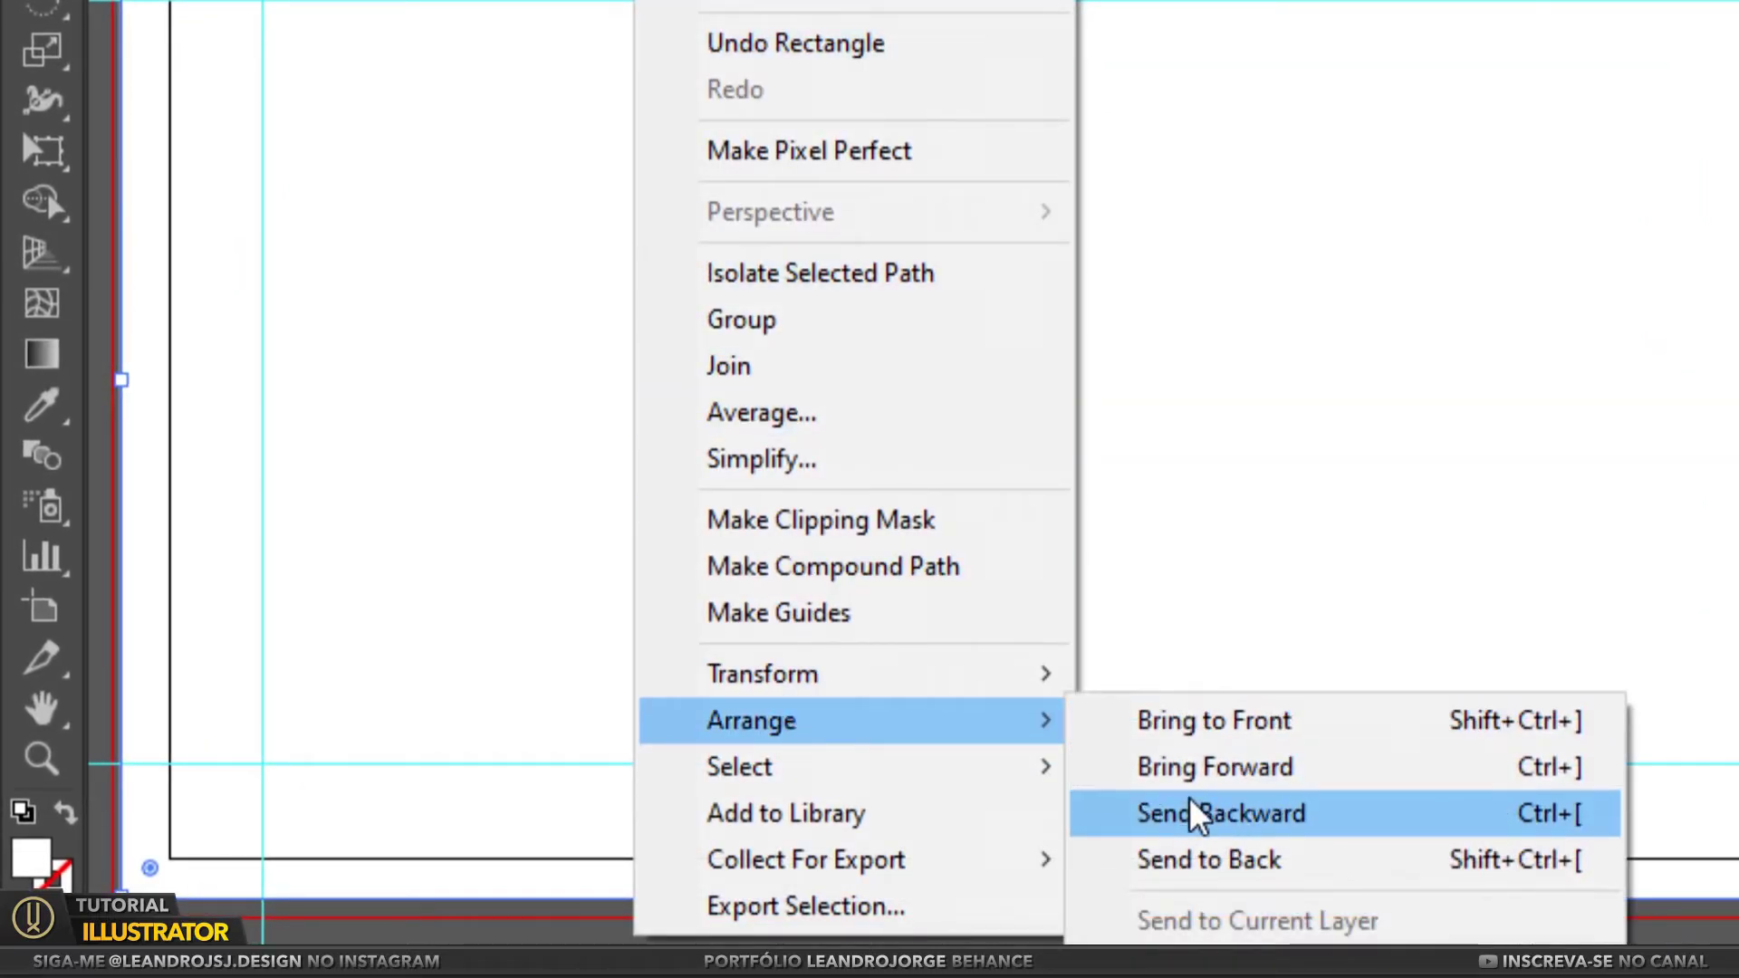
left_click(1238, 872)
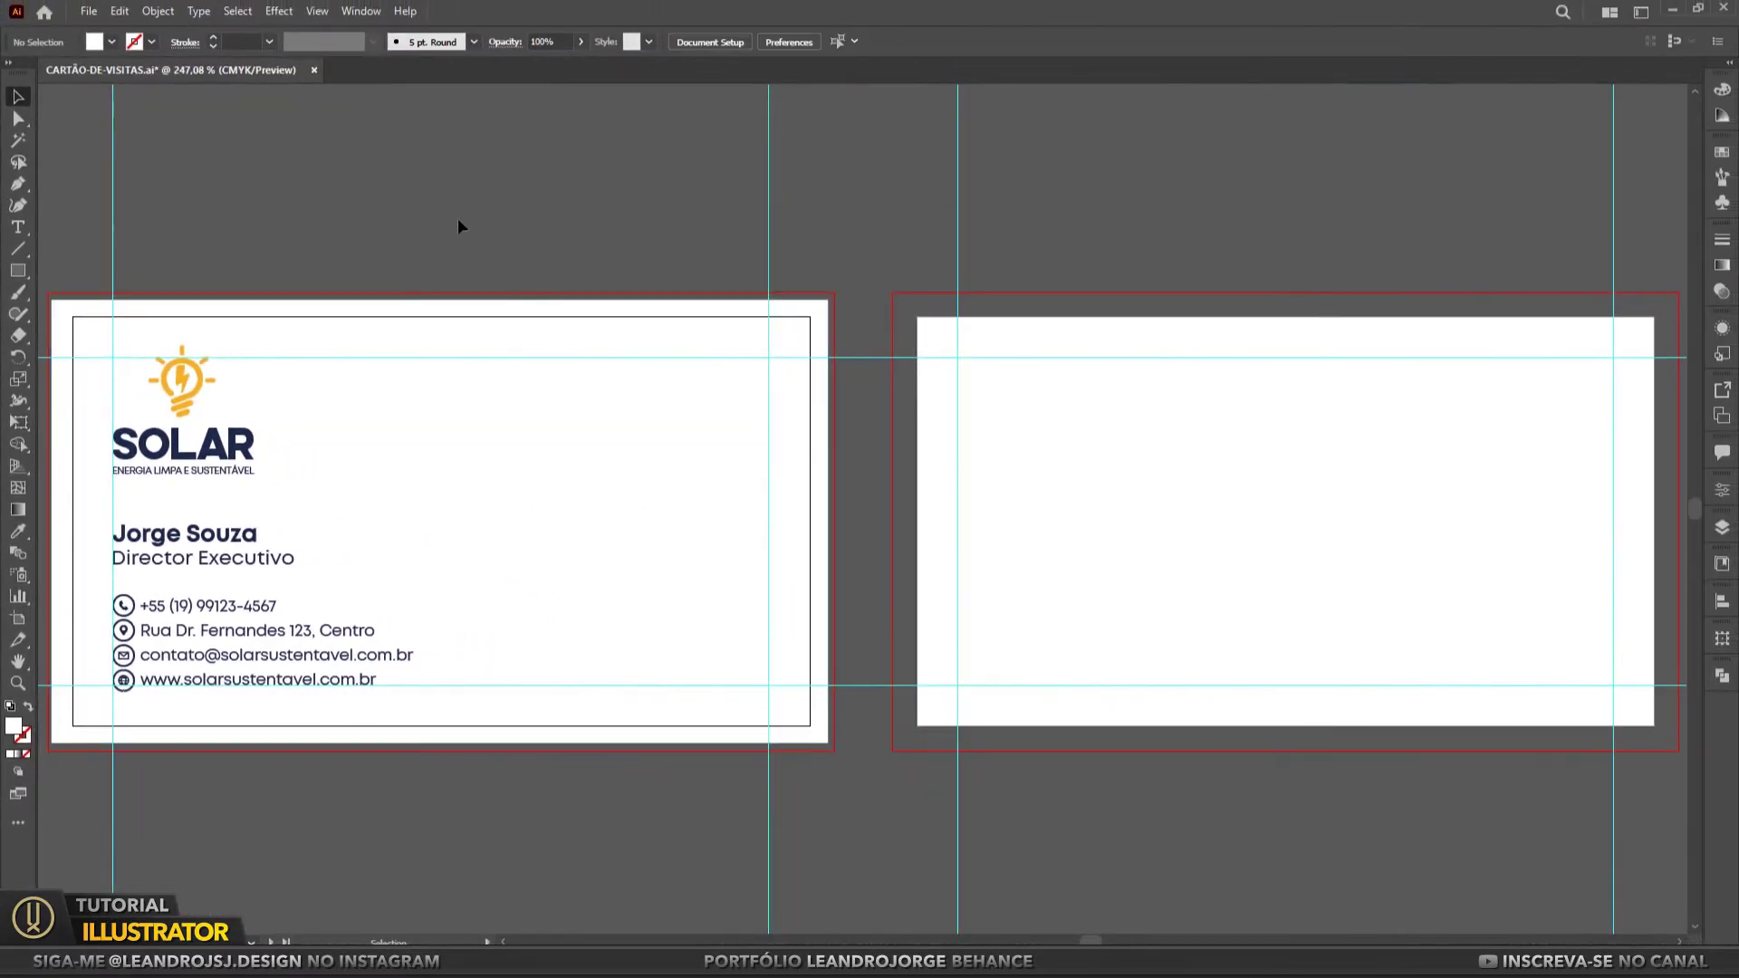
left_click(489, 317)
left_click(958, 40)
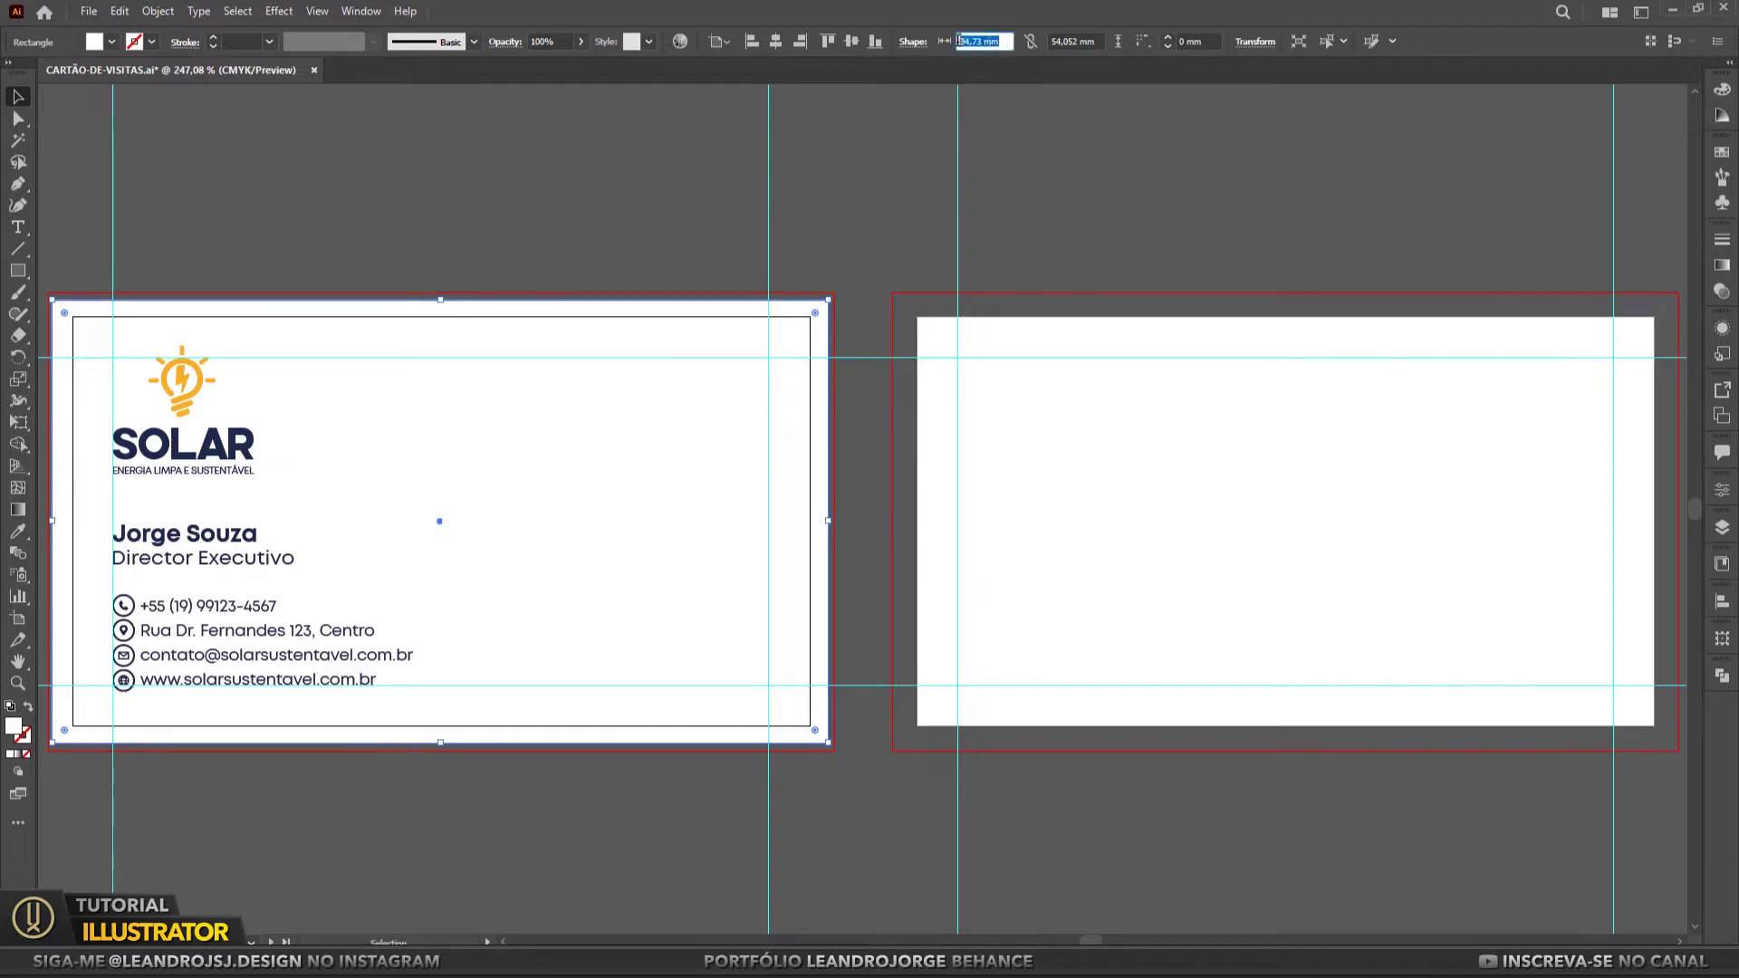
type("94")
Size the white card rectangle to 96 × 56 mm
key("Tab")
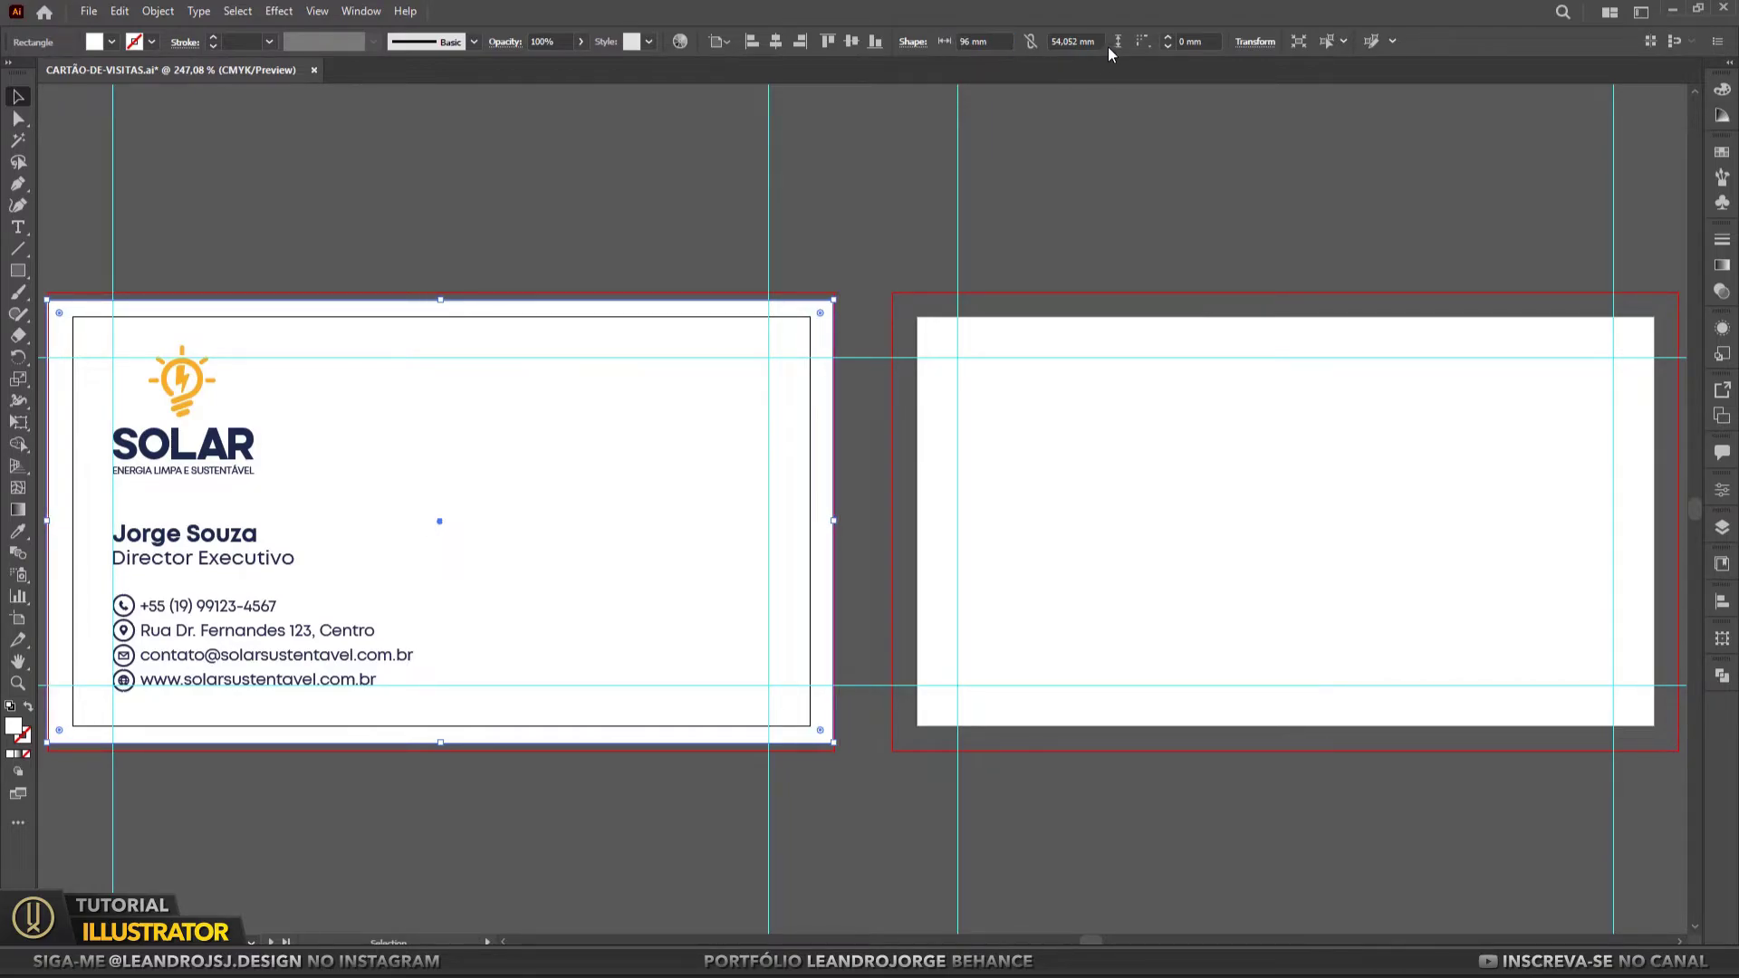
type("56")
key("Return")
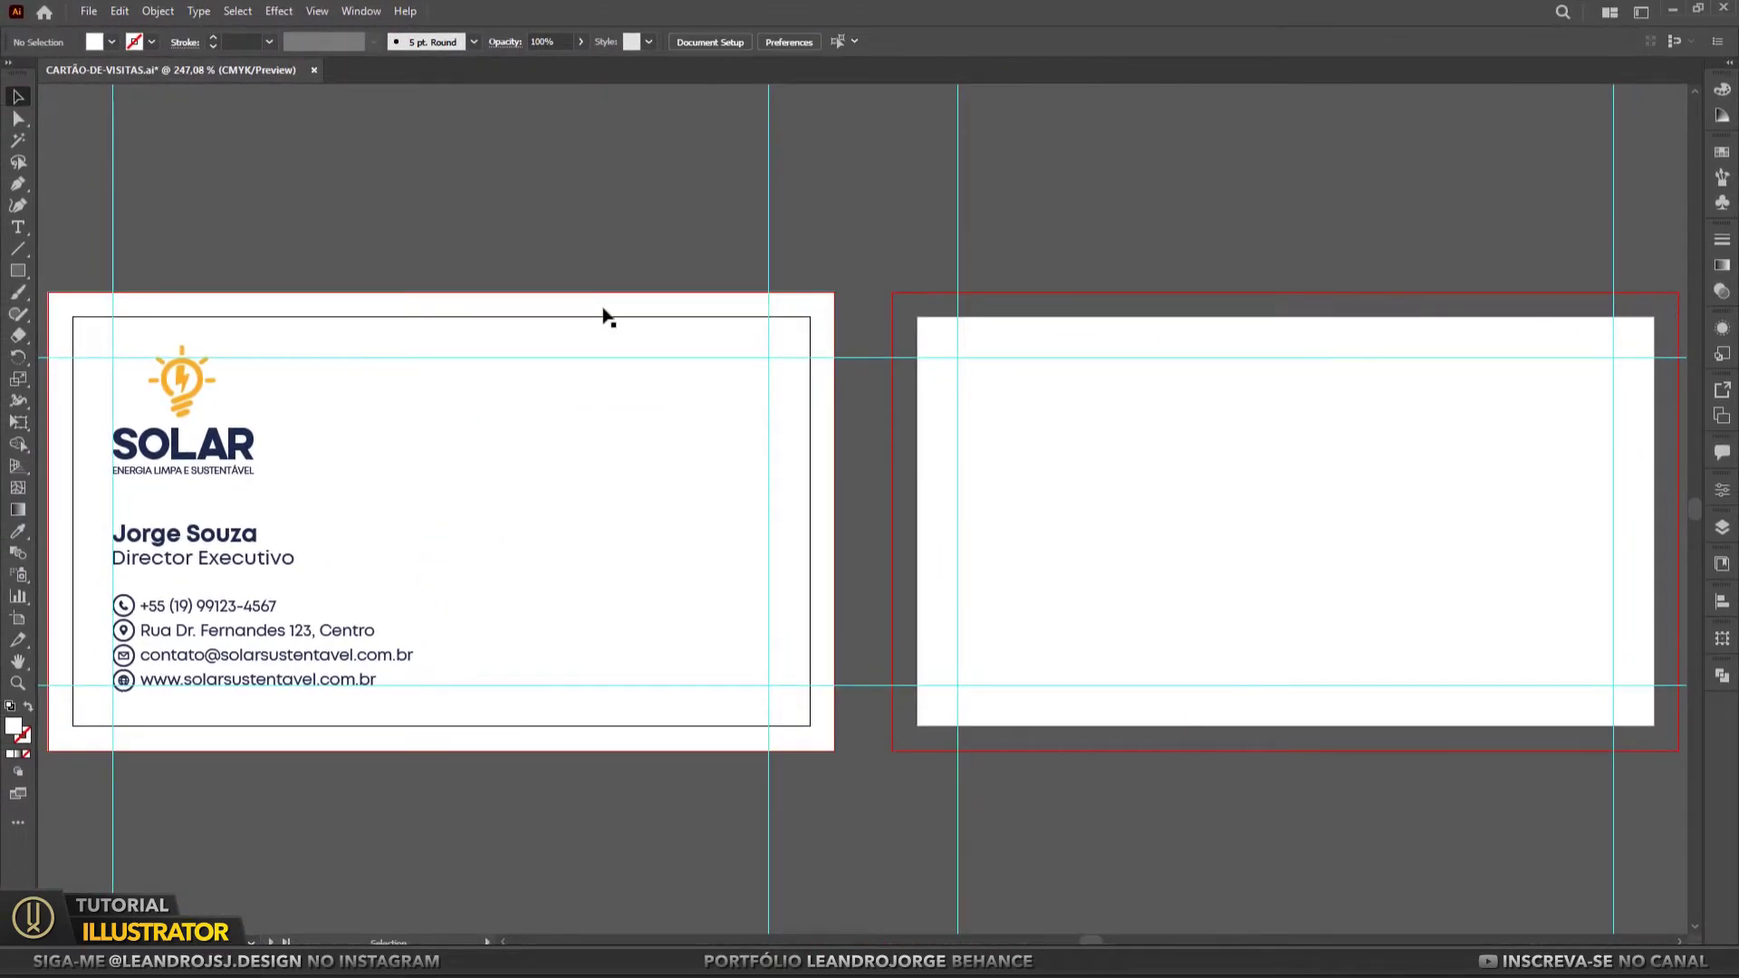
Copy the white rectangle centred onto the back artboard and paste the geometric tile pattern
left_click_drag(601, 310, 1053, 346)
left_click(774, 42)
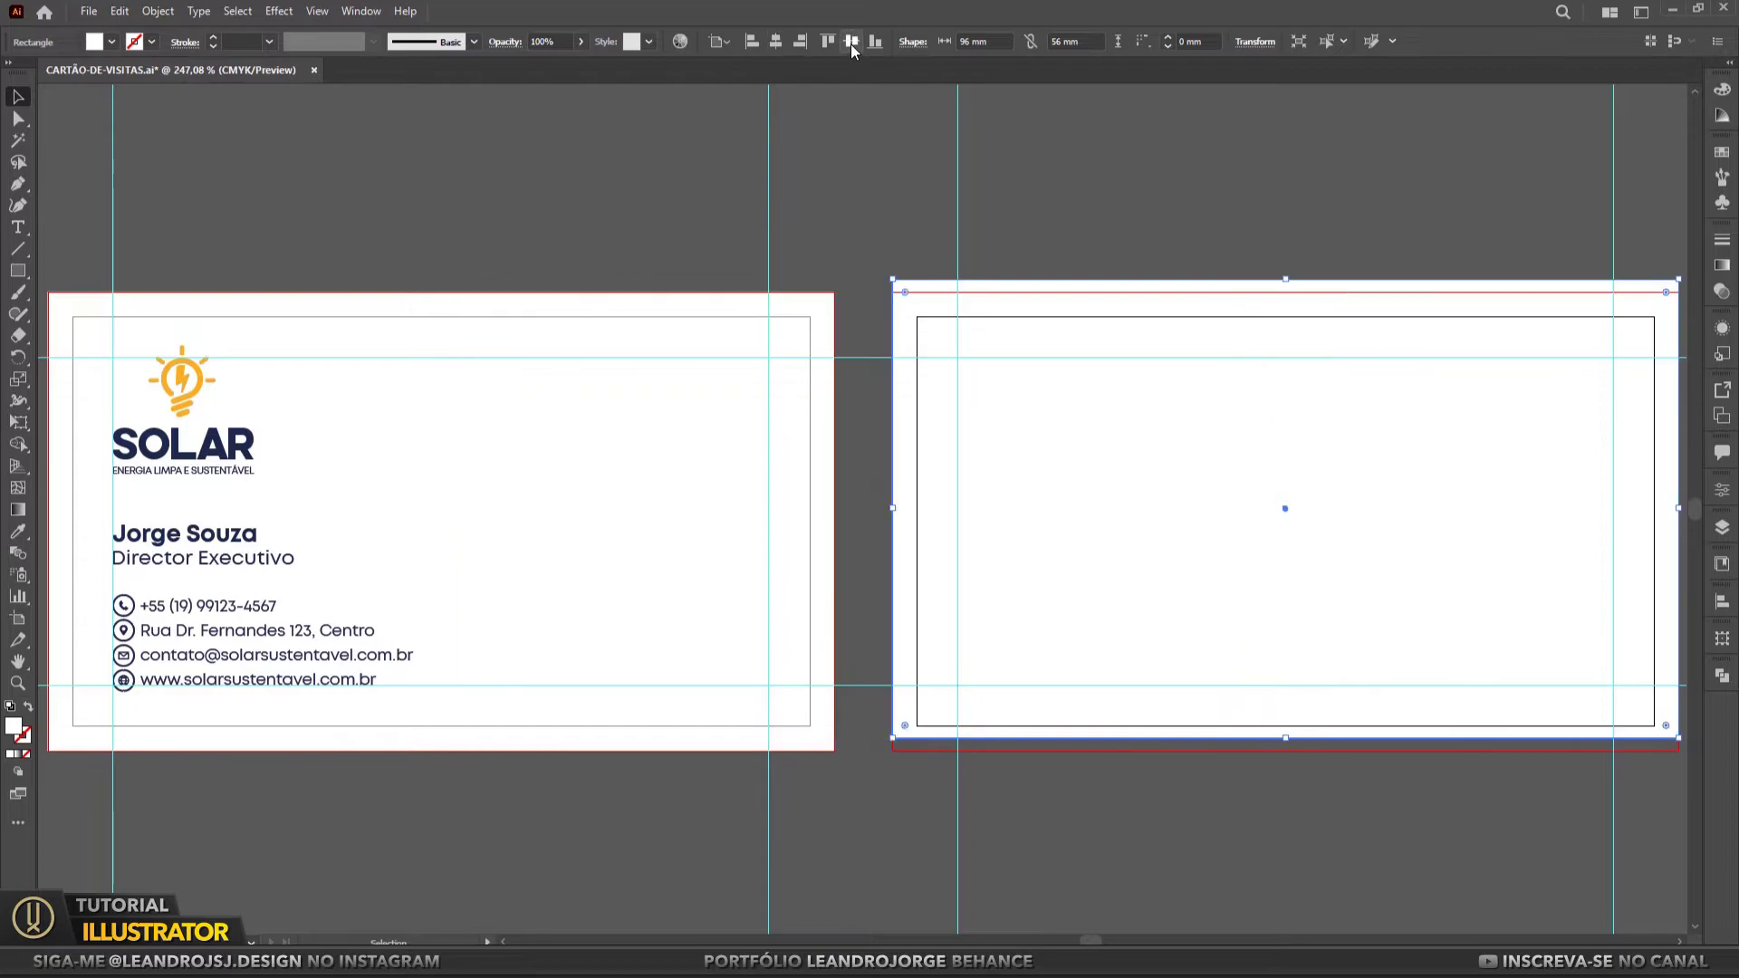
left_click(851, 42)
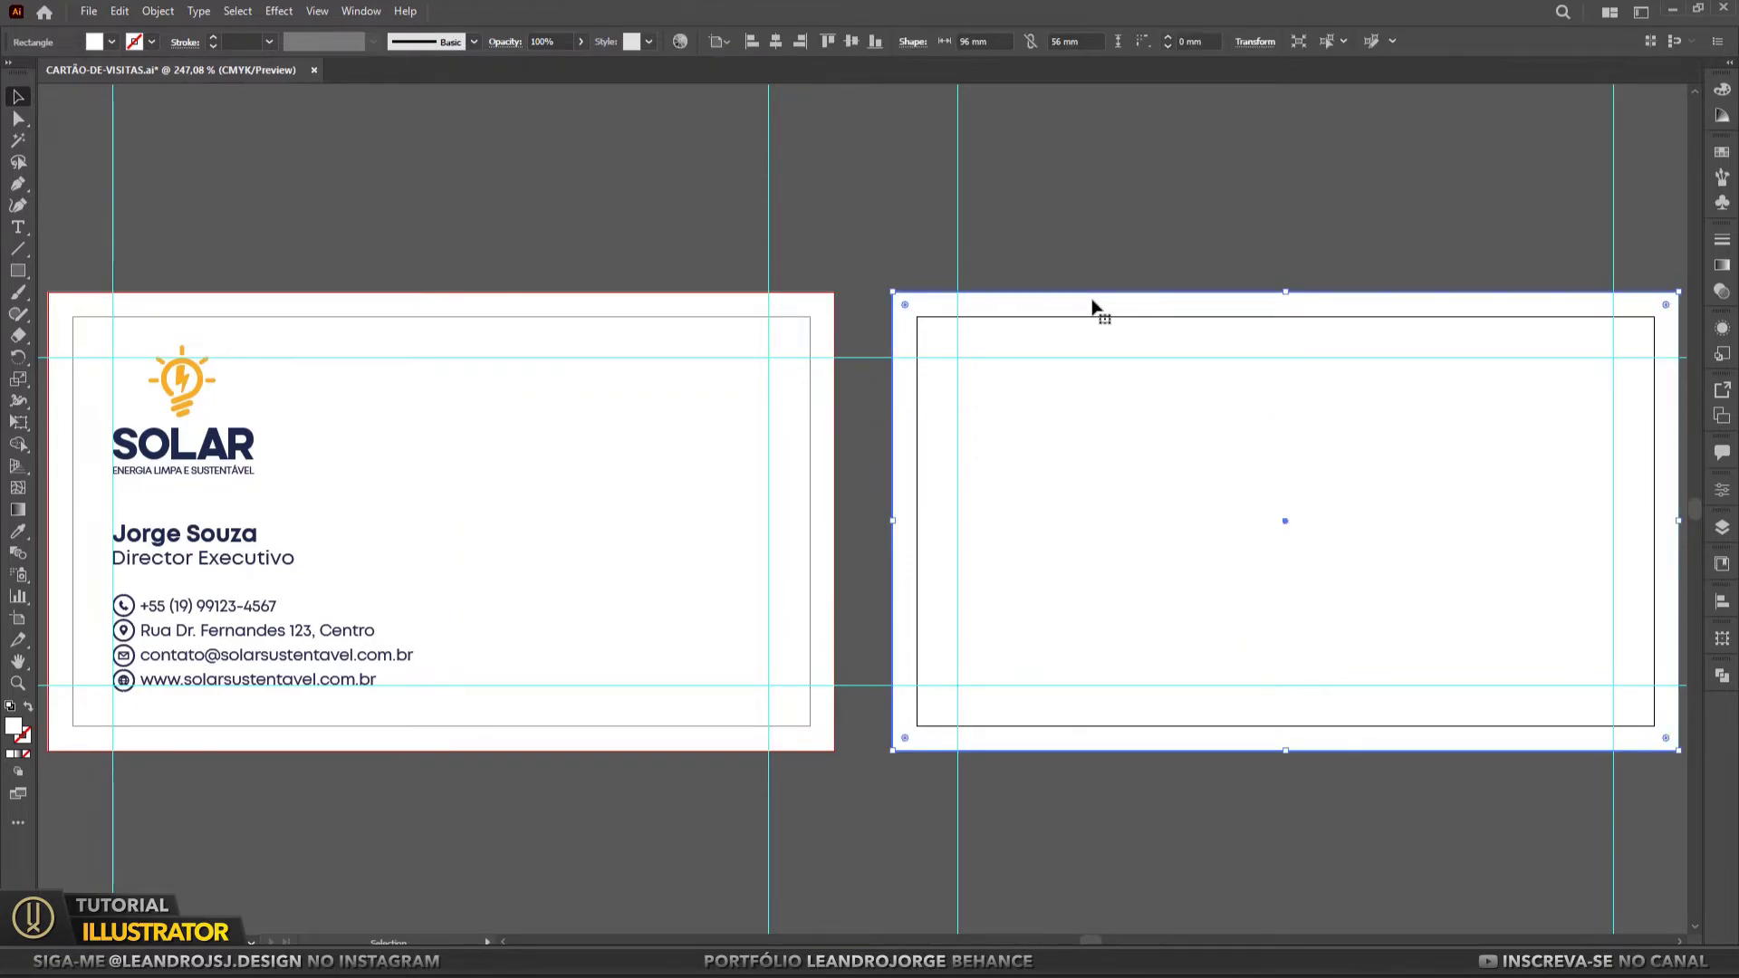
left_click(758, 288)
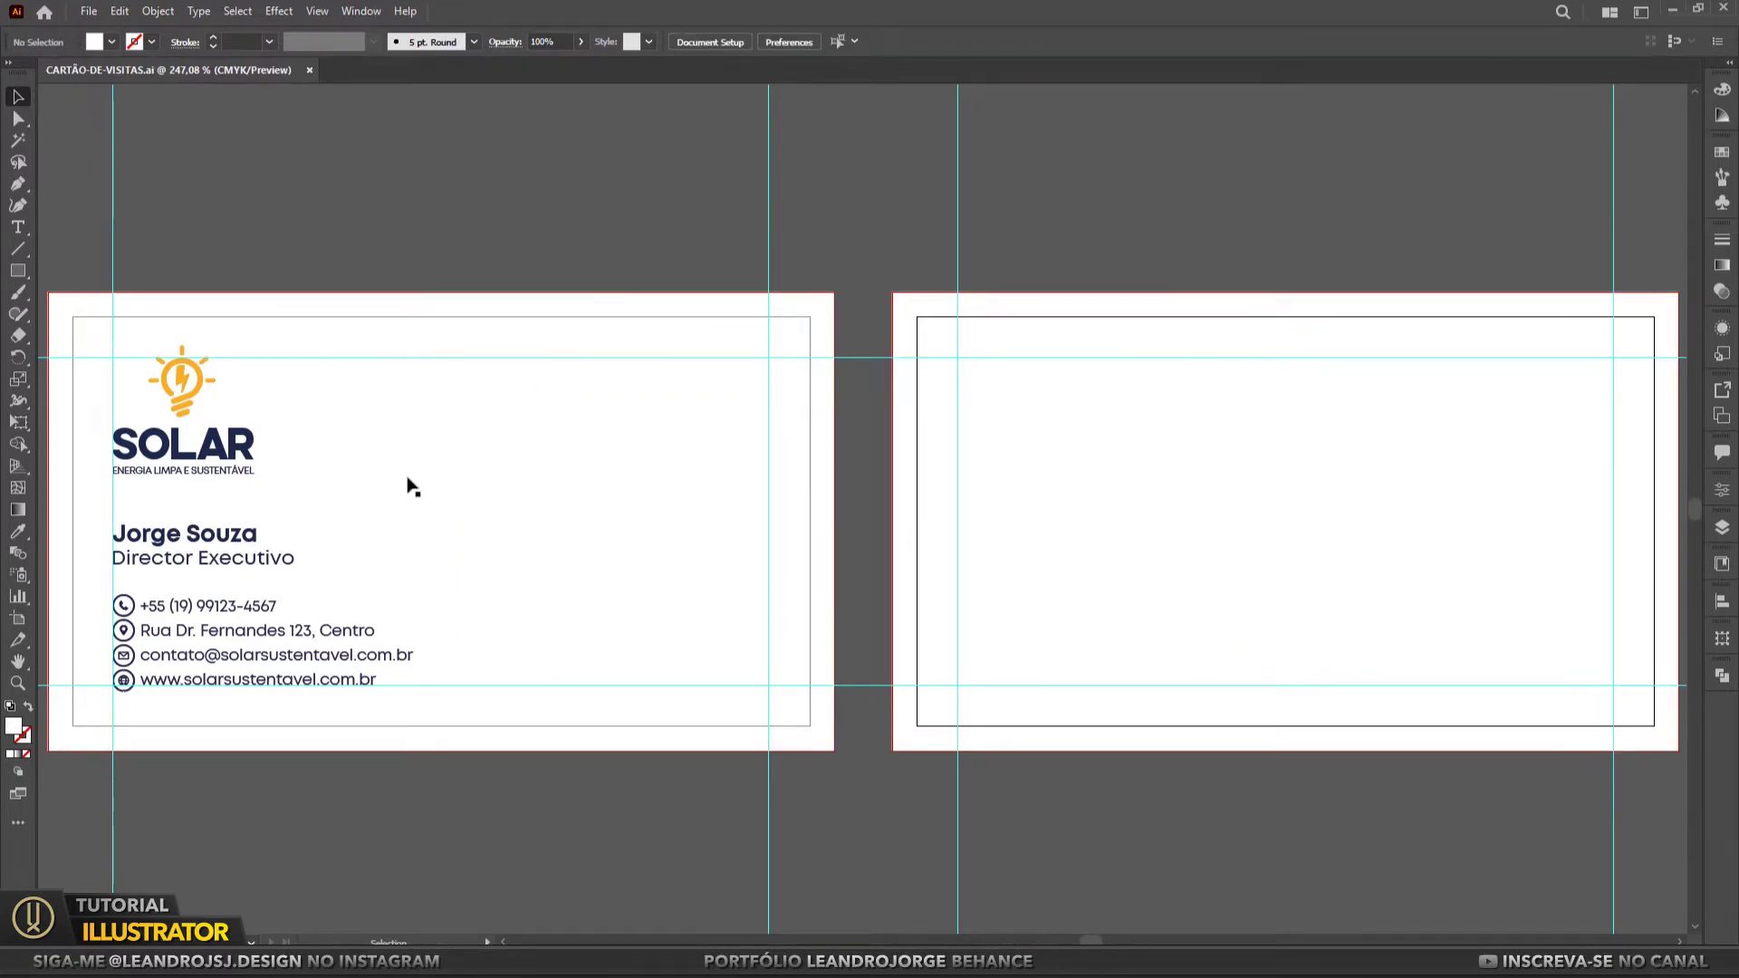
left_click(532, 550)
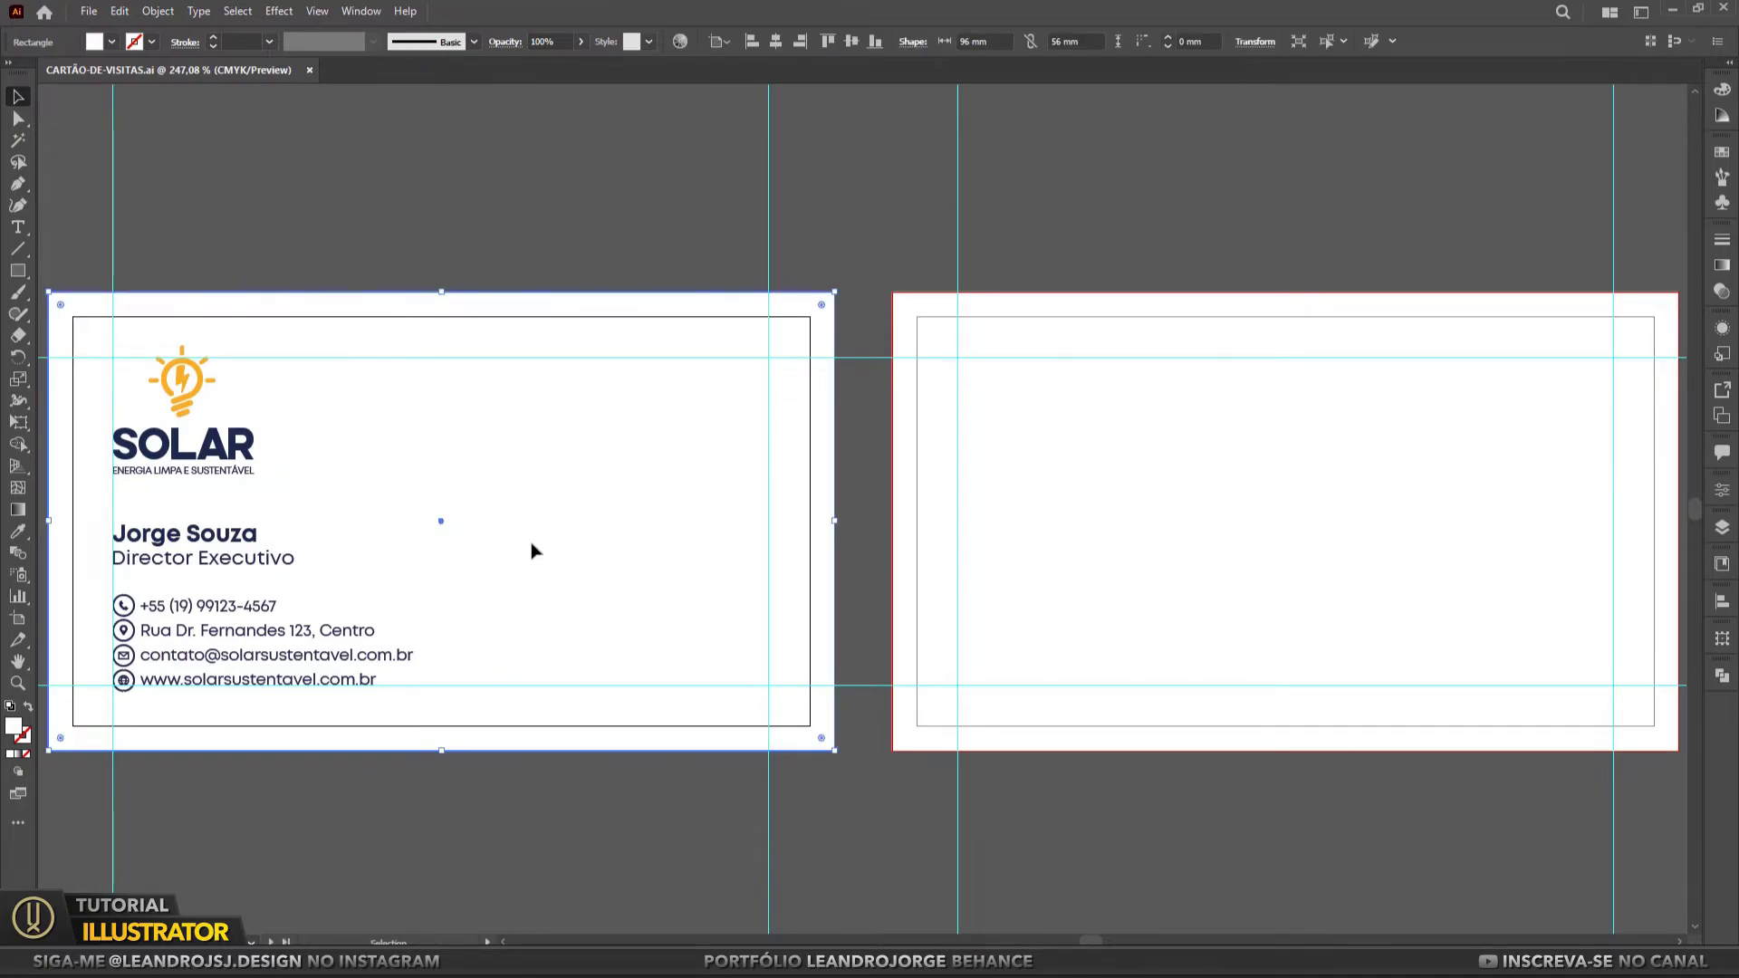
key("ctrl+v")
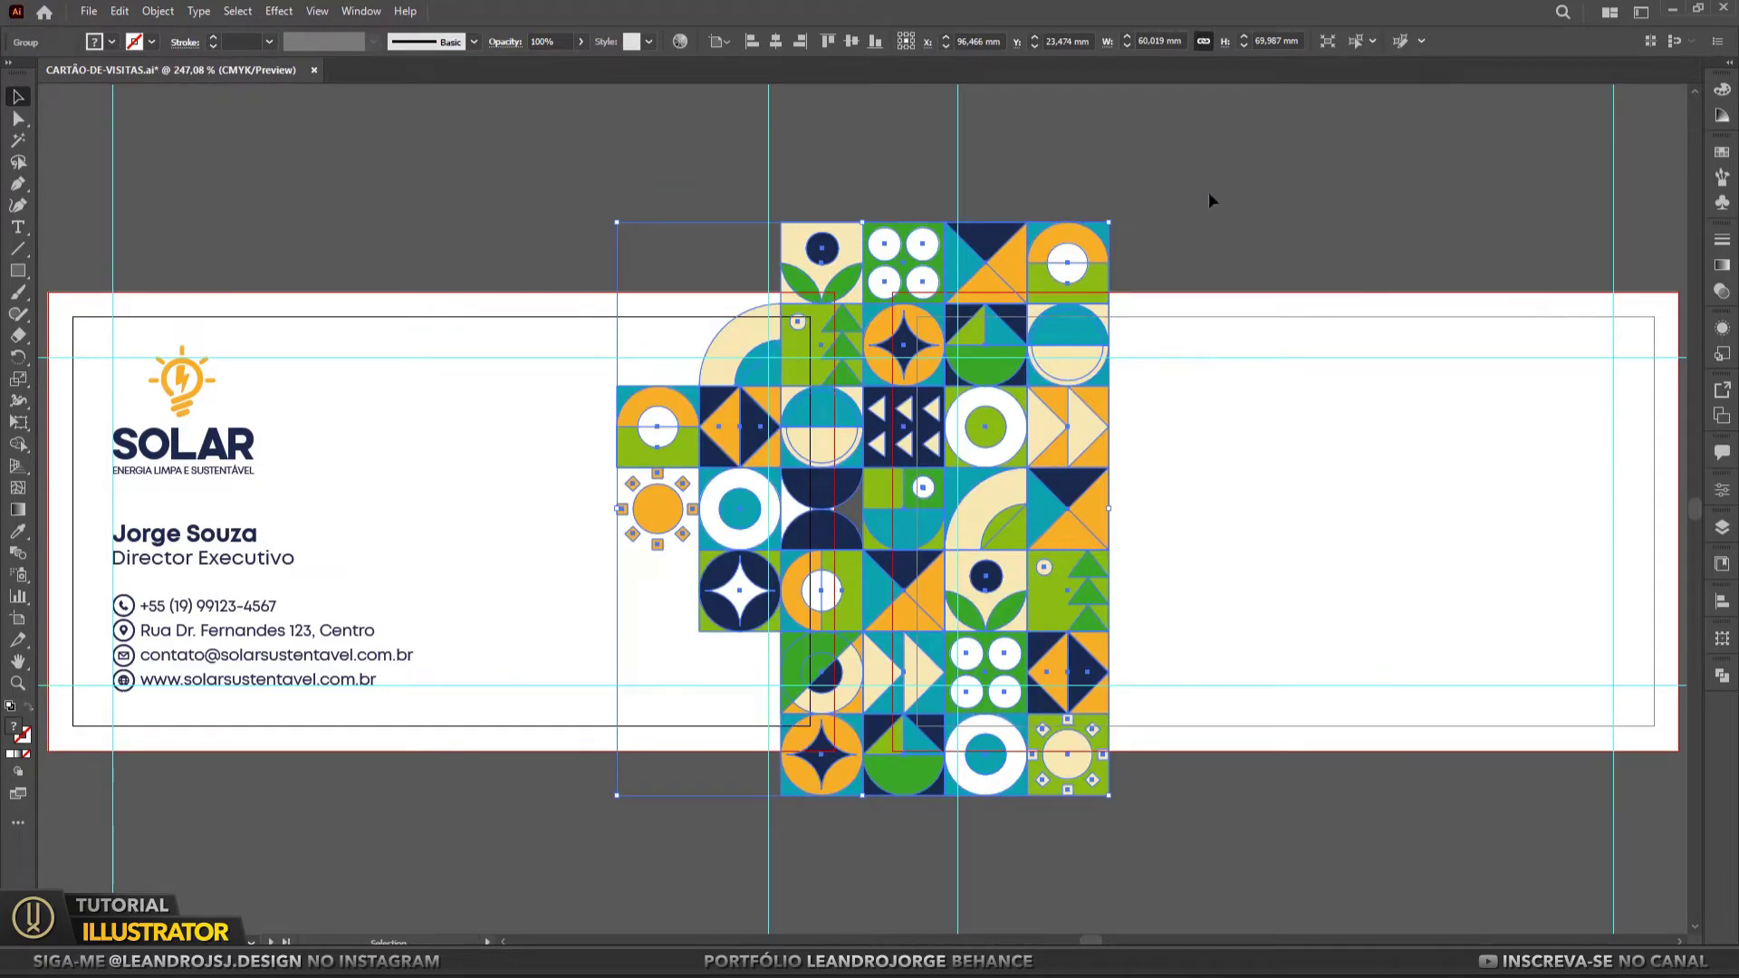
Place the pattern on the front card, aligned to the card's right edge
left_click_drag(1039, 249, 706, 252)
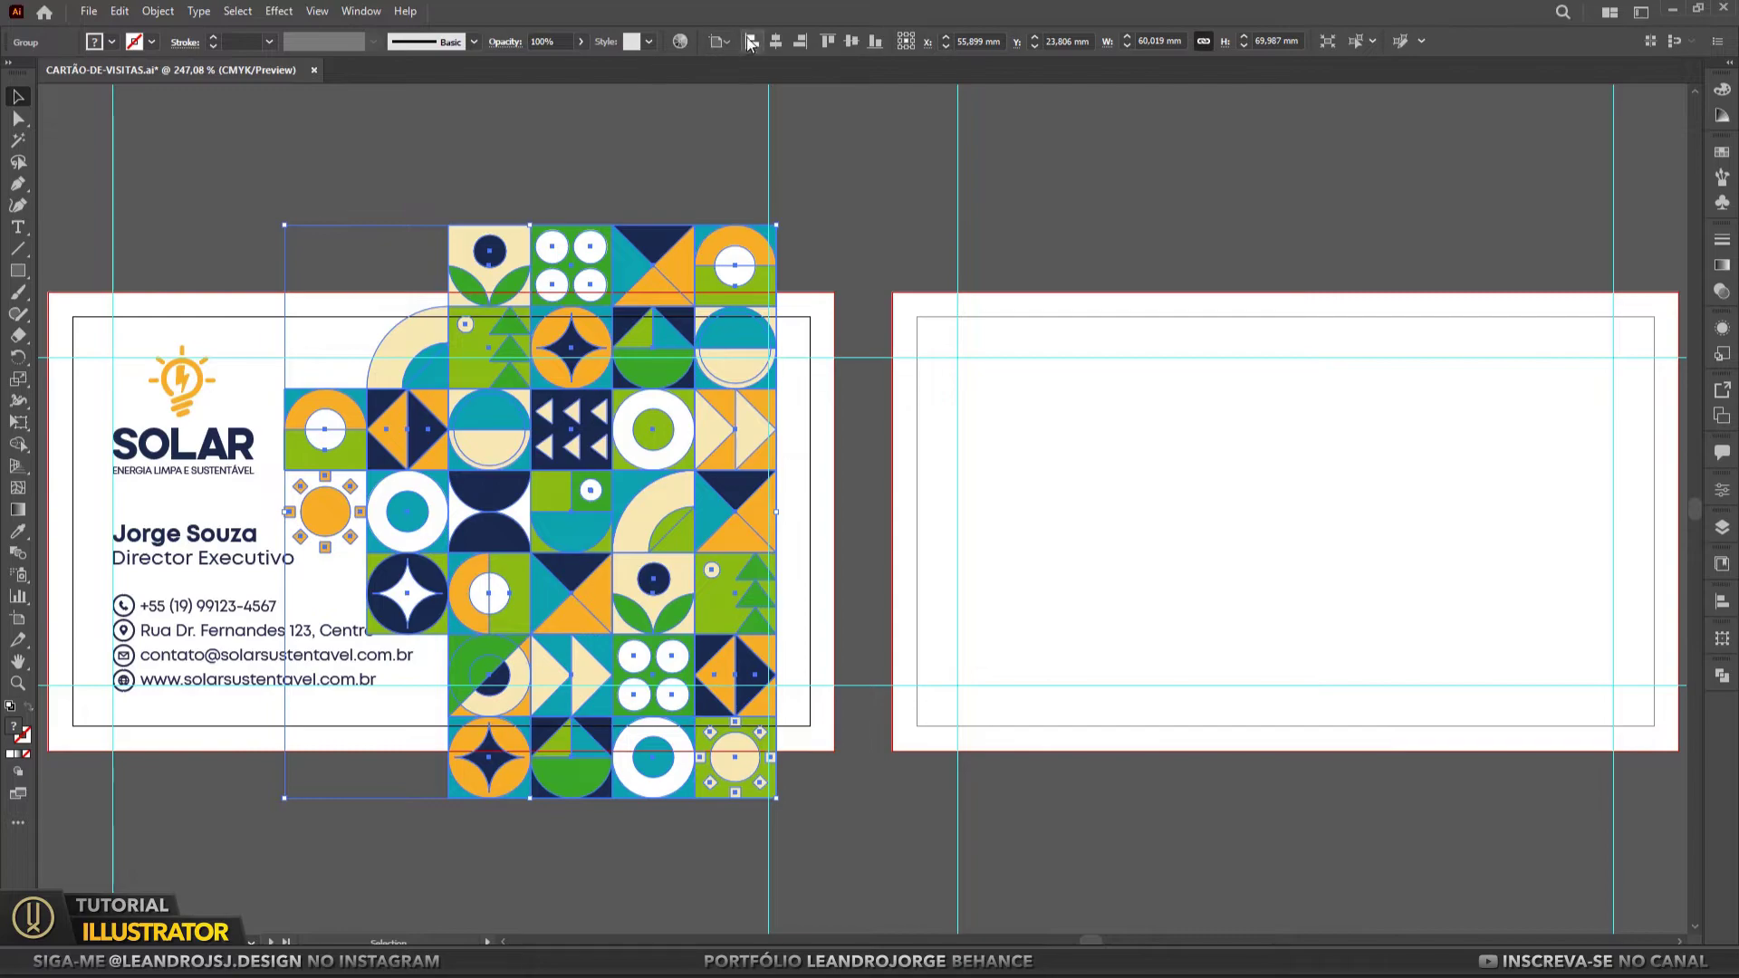
left_click(802, 43)
left_click(400, 323, "shift")
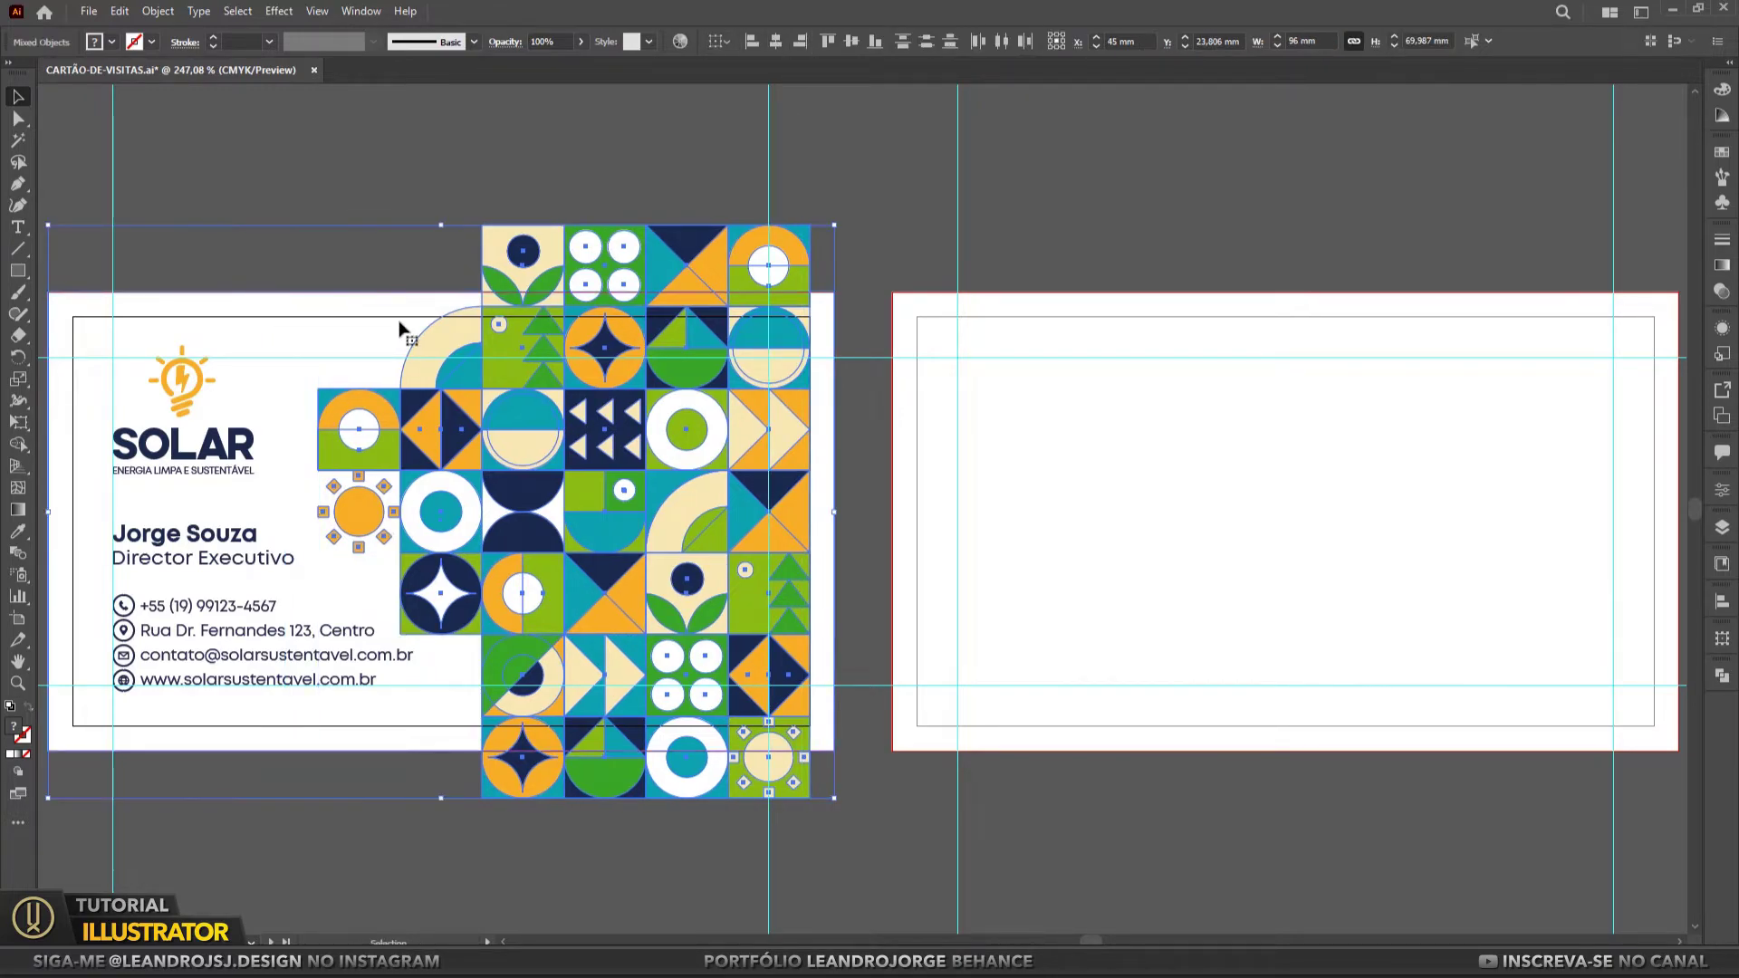
left_click(800, 41)
left_click(829, 158)
left_click(715, 252)
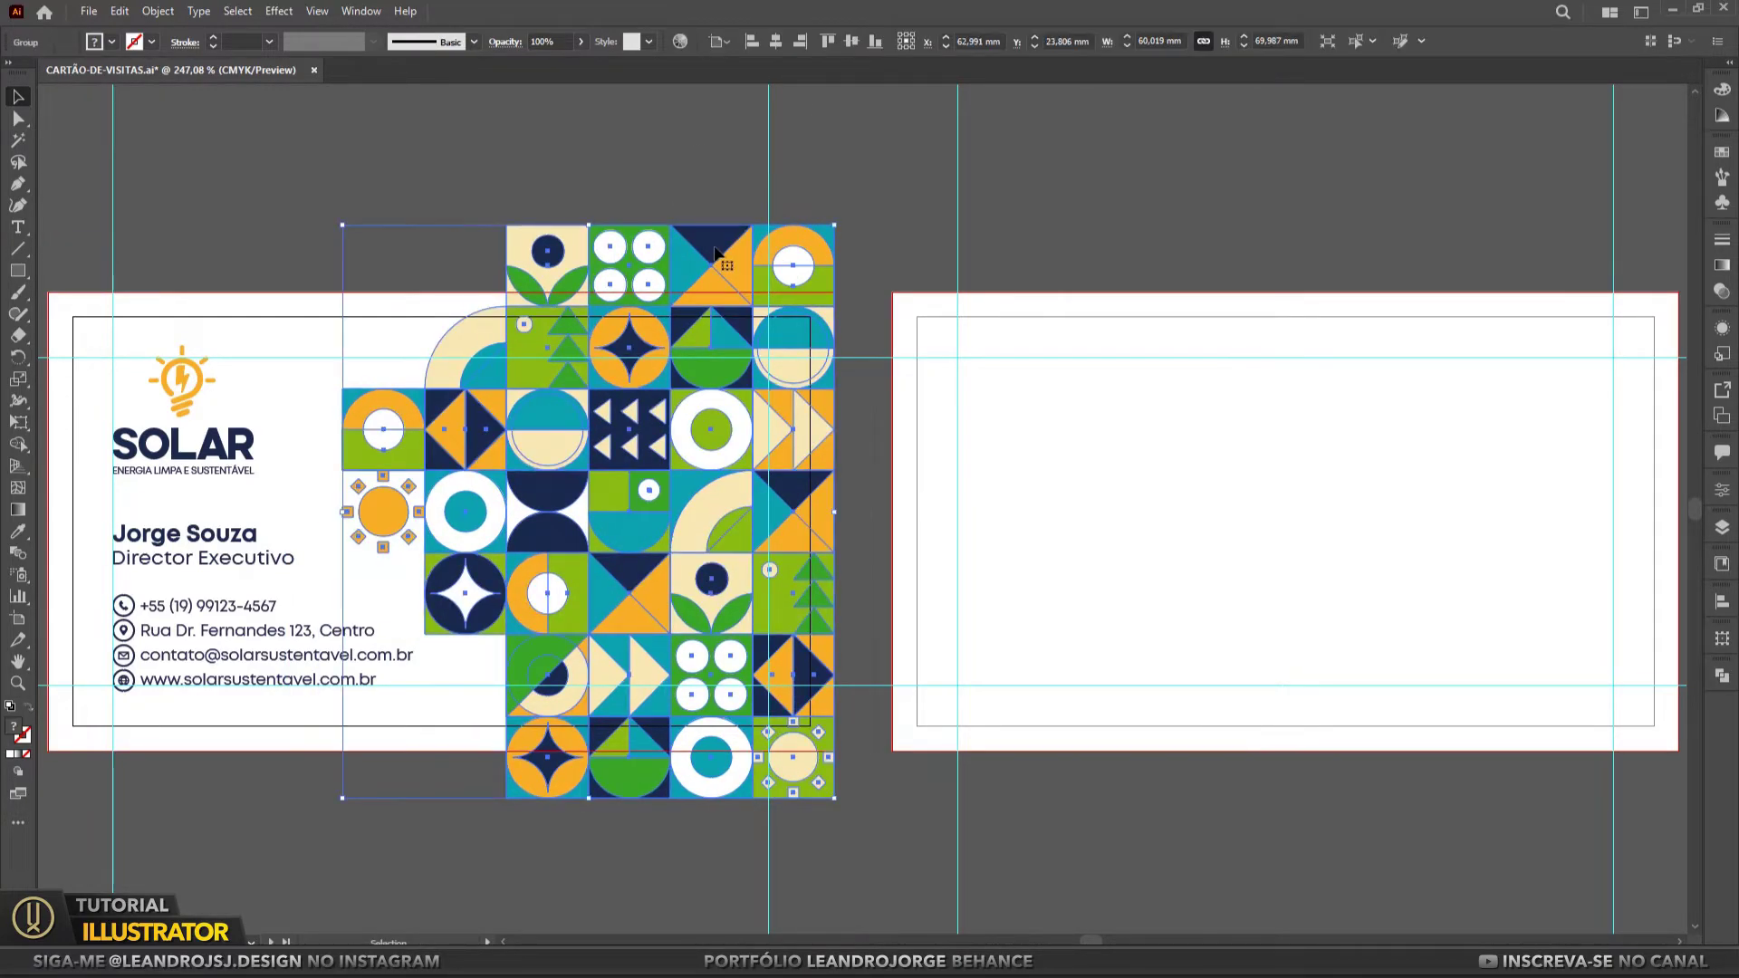
key("Down")
key("Down")
key("Down")
key("Down")
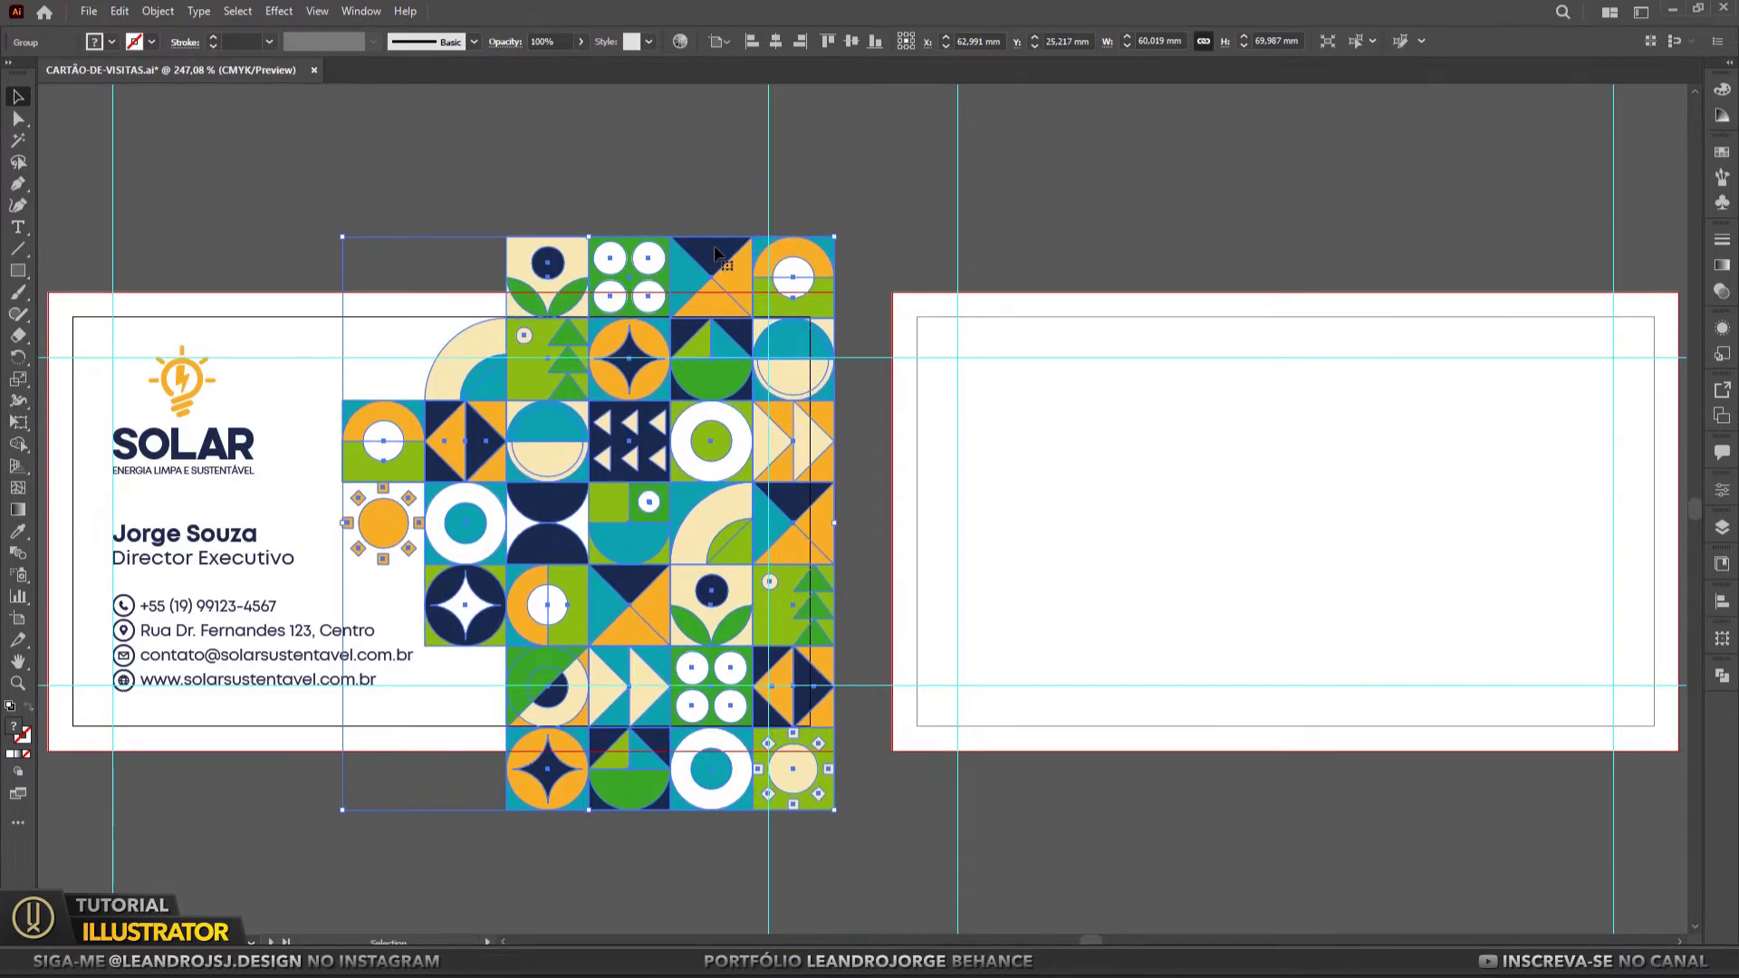
key("ctrl+shift+a")
scroll(514, 296, "up", 7)
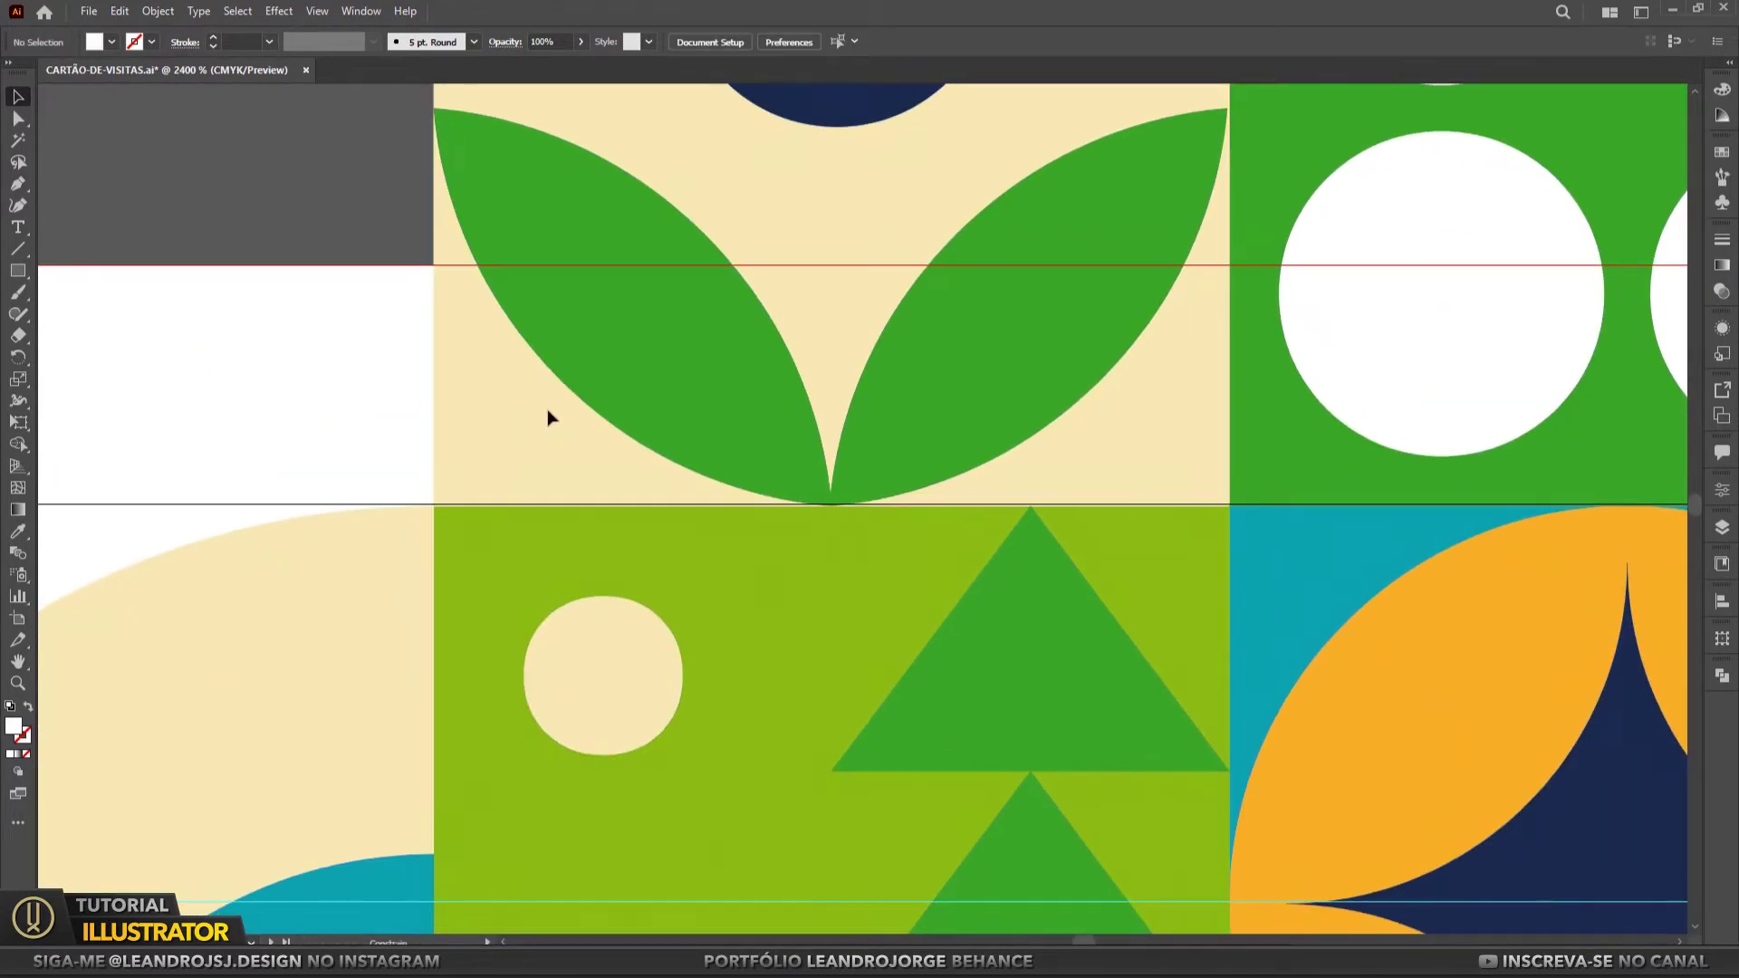
scroll(586, 443, "down", 8)
Clip the pattern with a front copy of the card rectangle using Make Clipping Mask
left_click(593, 444)
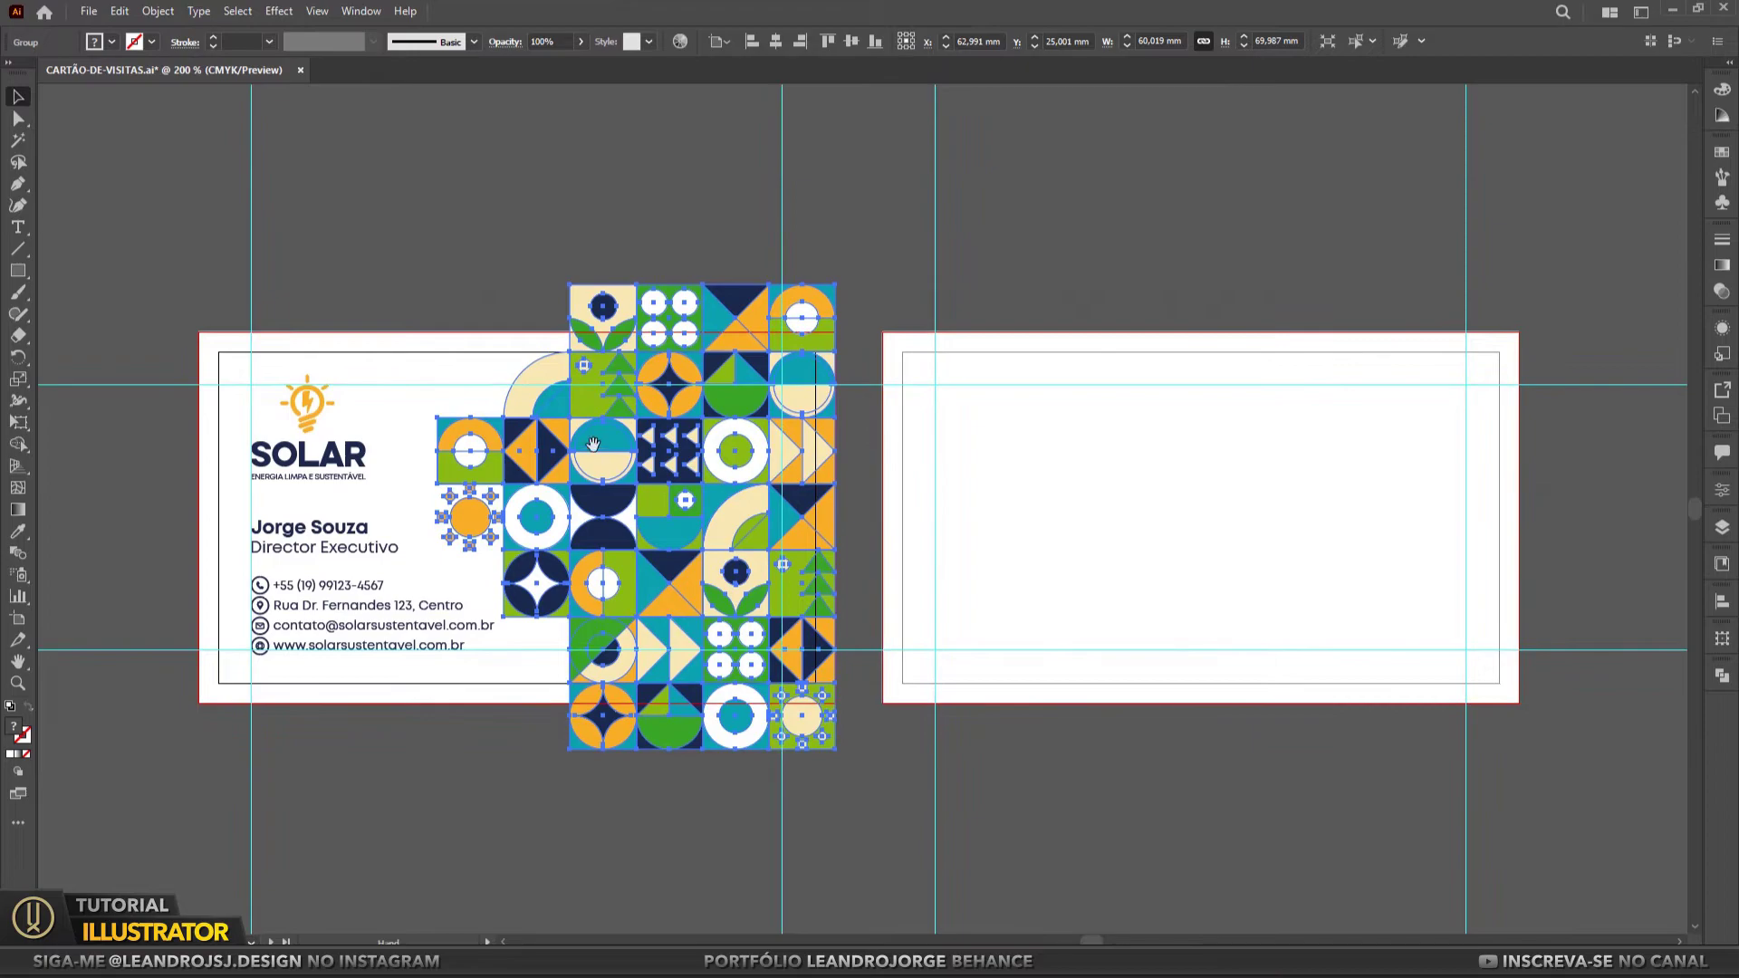
key("ctrl+f")
left_click(634, 308, "shift")
scroll(327, 570, "up", 3)
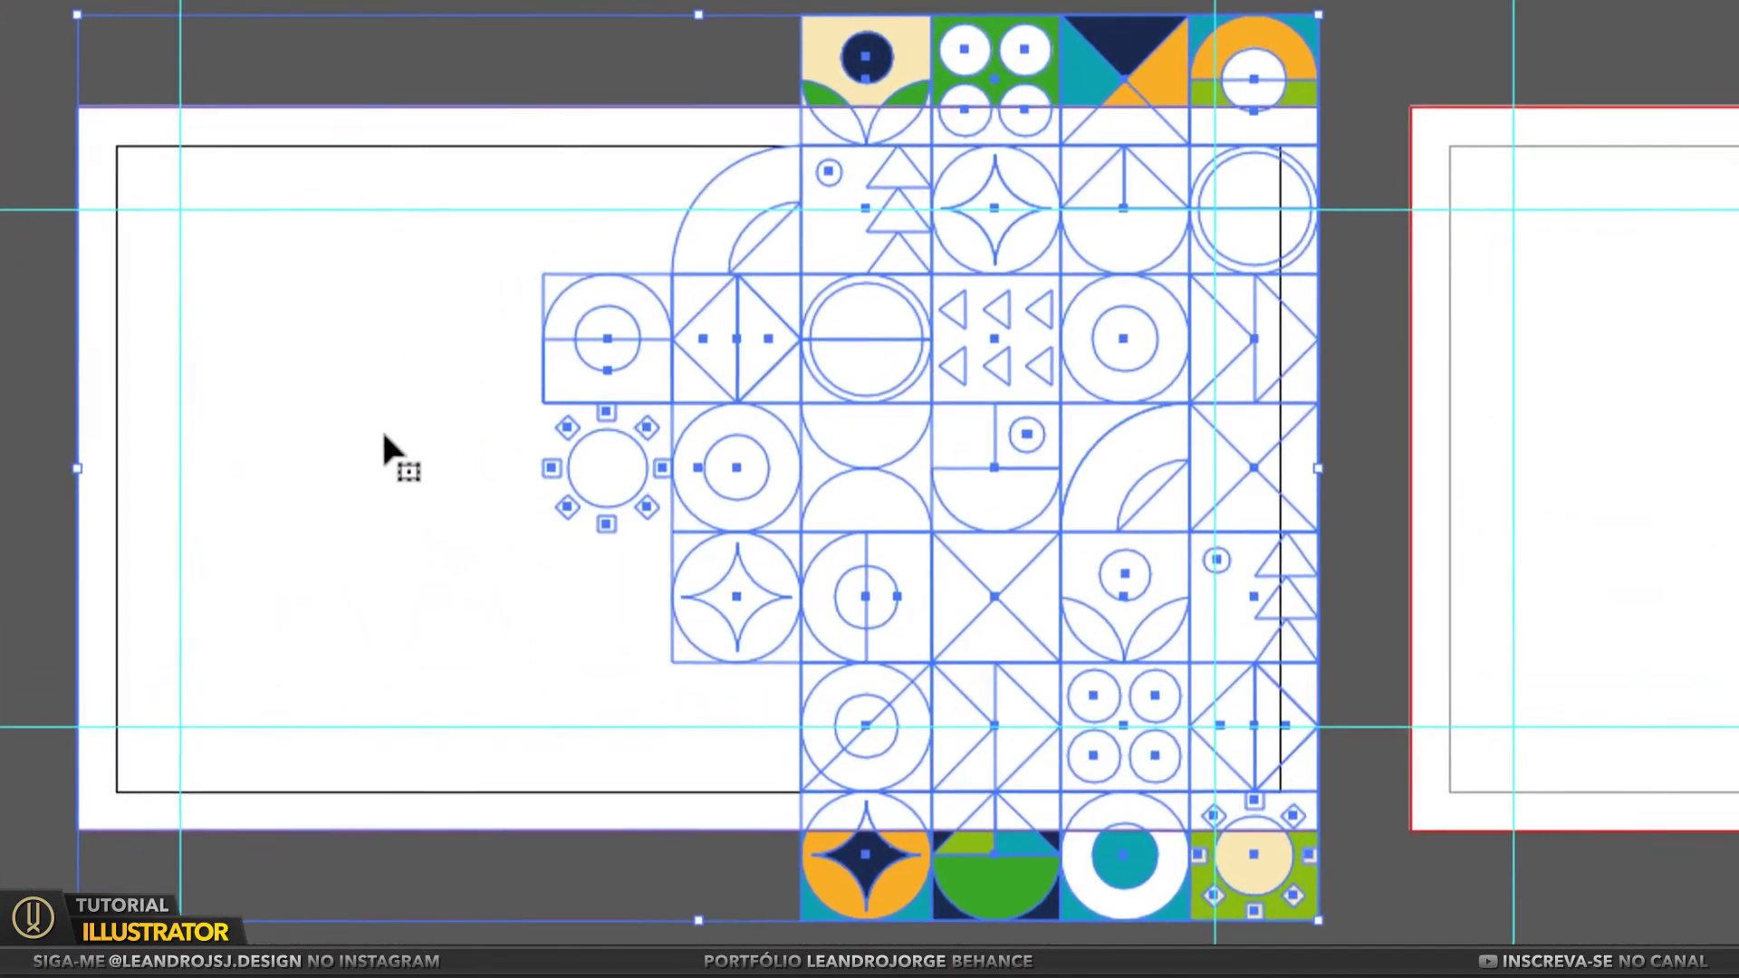
right_click(384, 436)
left_click(600, 747)
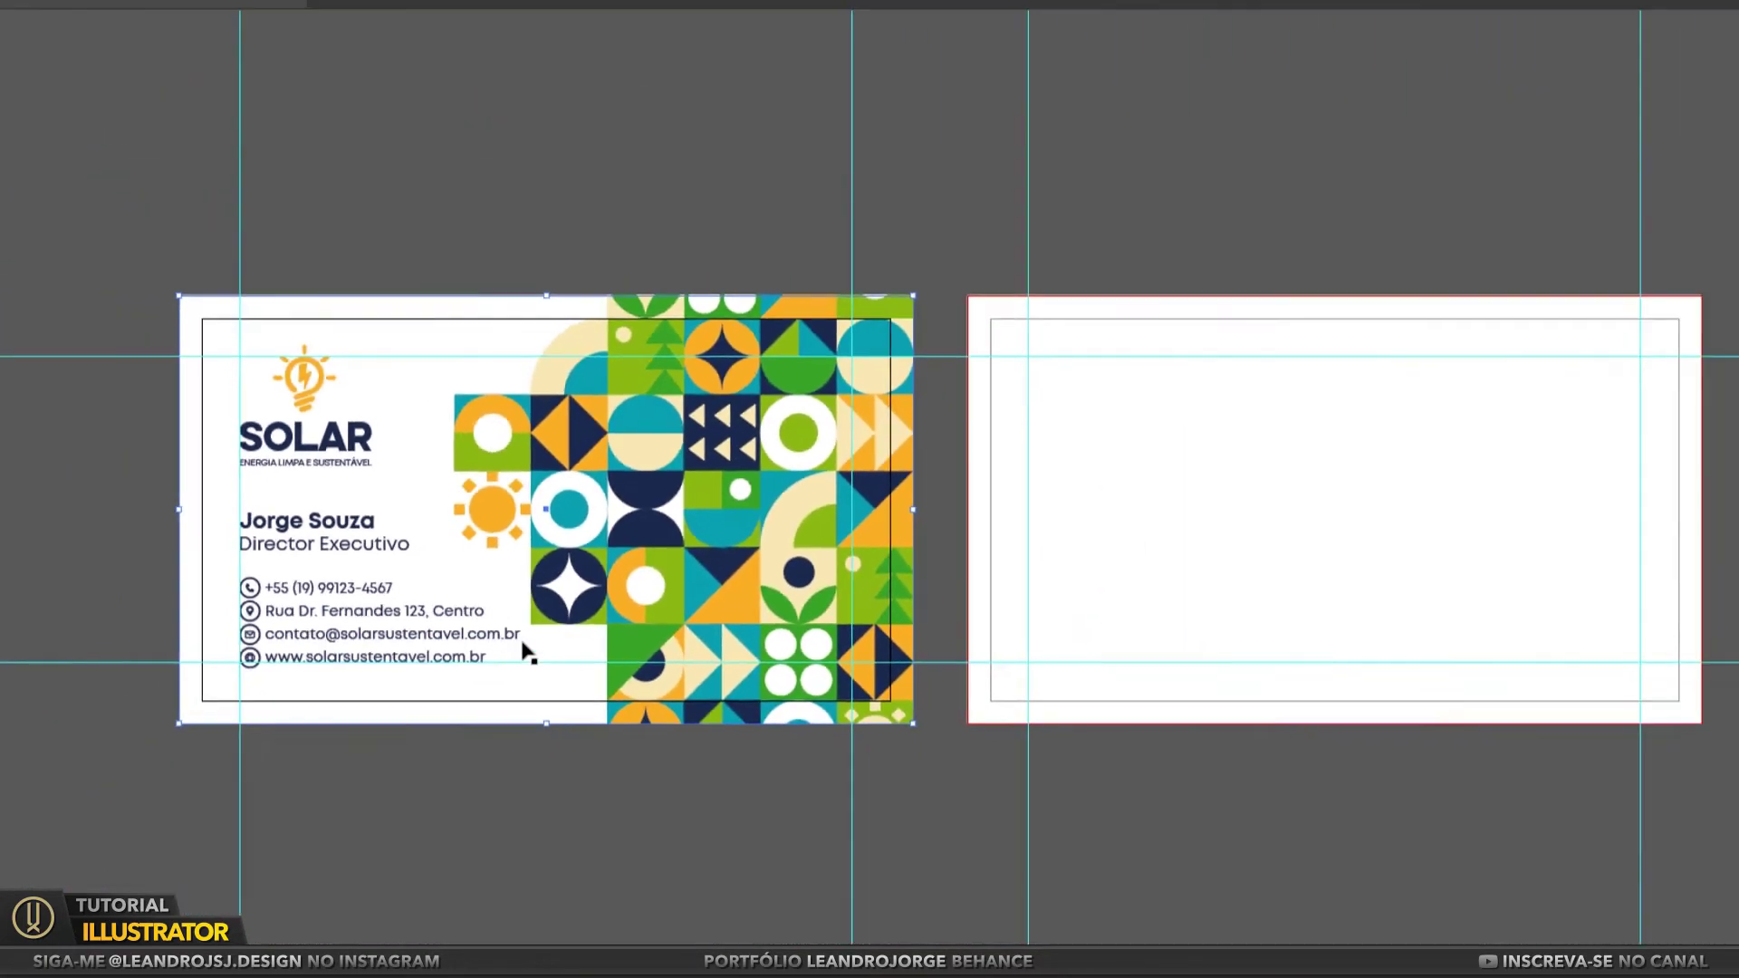
Shift the pattern rightward inside the clipping mask to fine-tune its position
mouse_move(1200, 473)
left_mouse_down()
mouse_move(964, 431)
mouse_move(838, 481)
mouse_move(788, 444)
left_mouse_up()
scroll(837, 481, "up", 1)
double_click(185, 279)
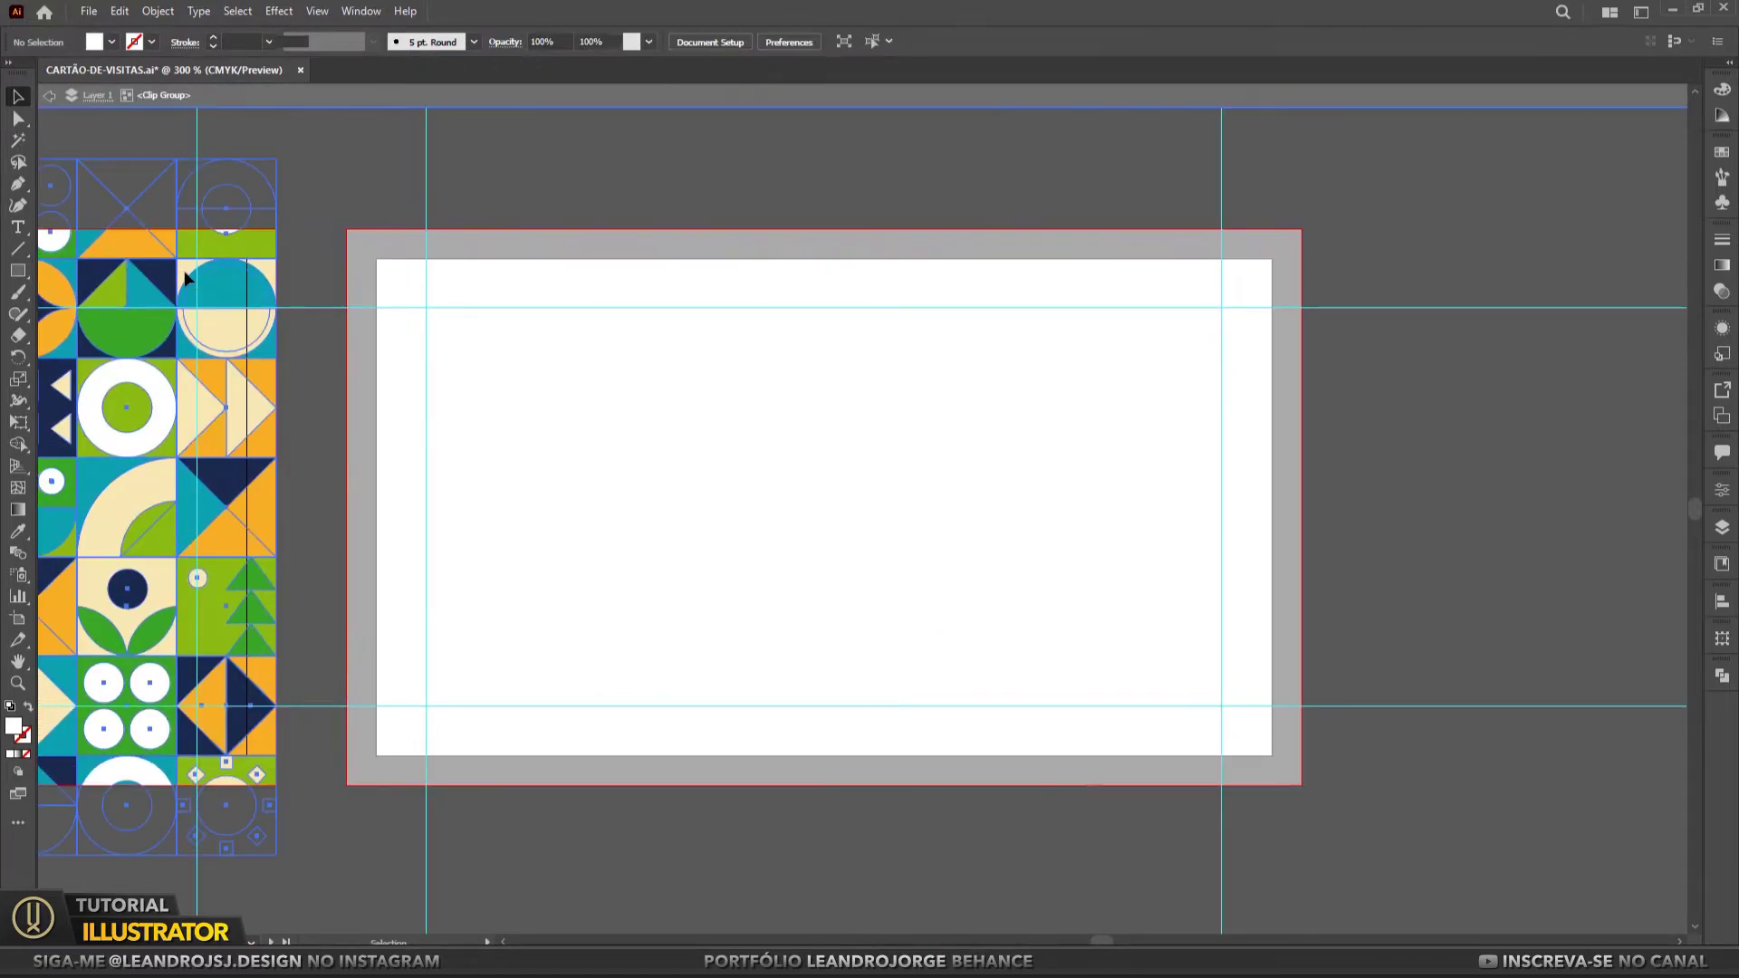
key("Right")
key("Right")
key("Right")
key("Right")
key("Right")
key("Right")
key("Right")
key("Right")
key("Right")
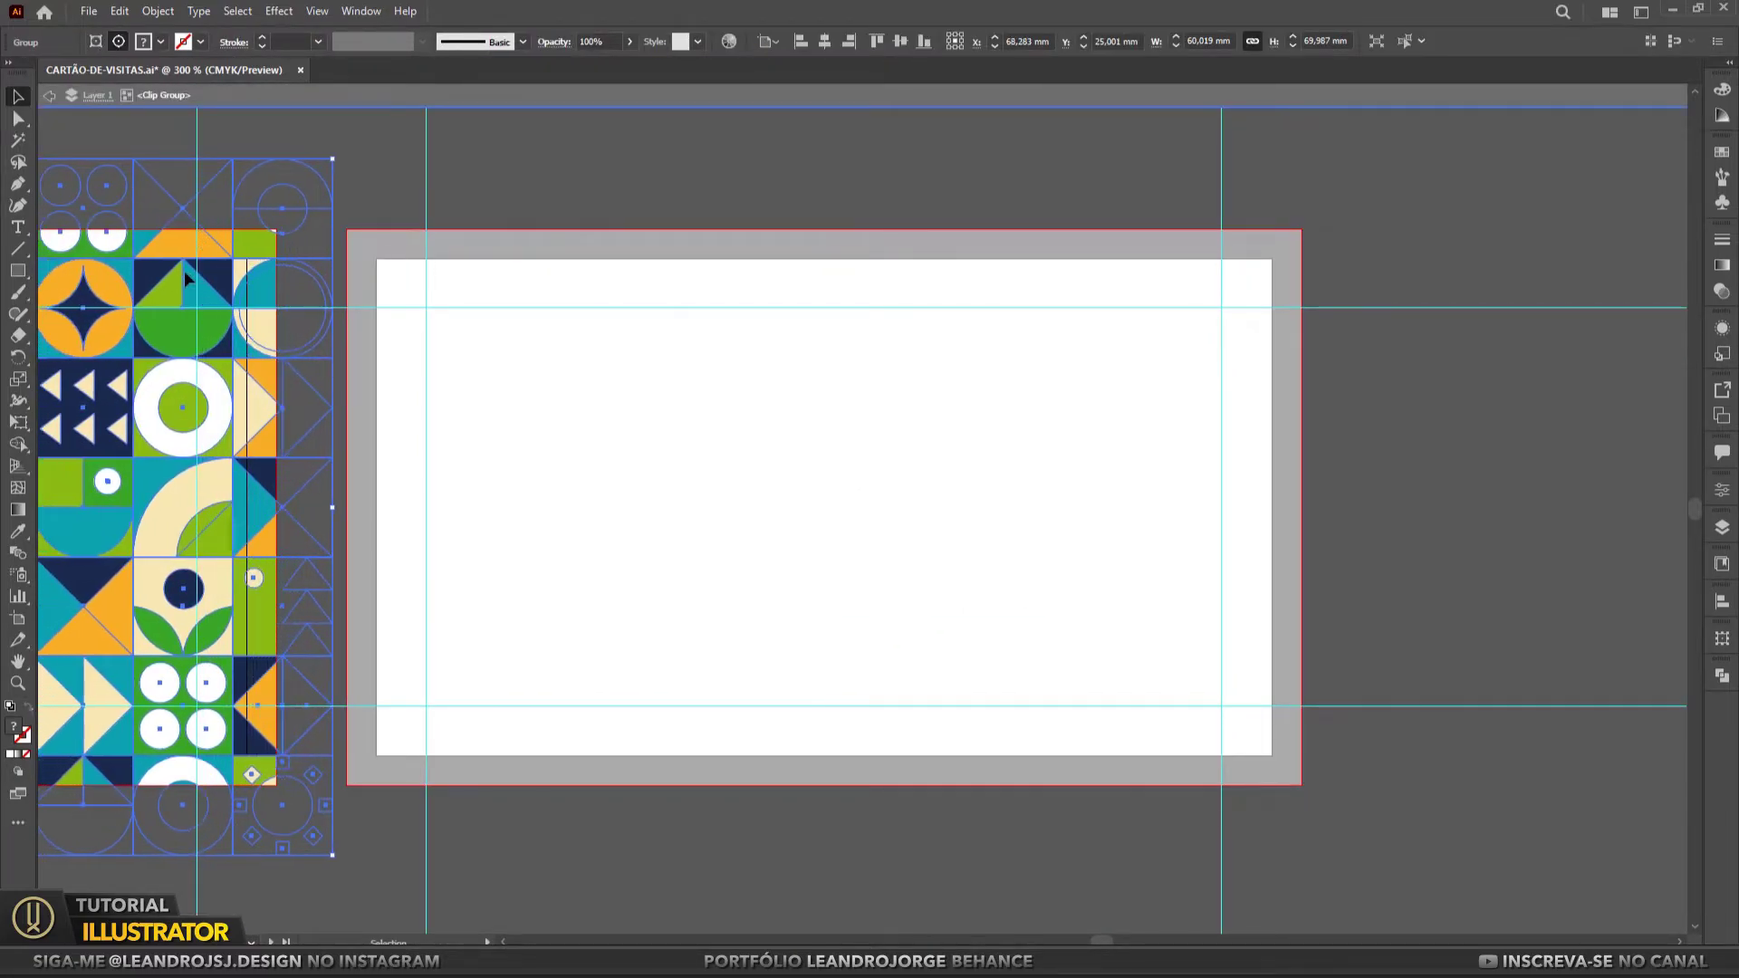
key("Right")
key("Right")
key("Right")
key("Right")
key("Right")
key("Right")
scroll(217, 347, "up", 8)
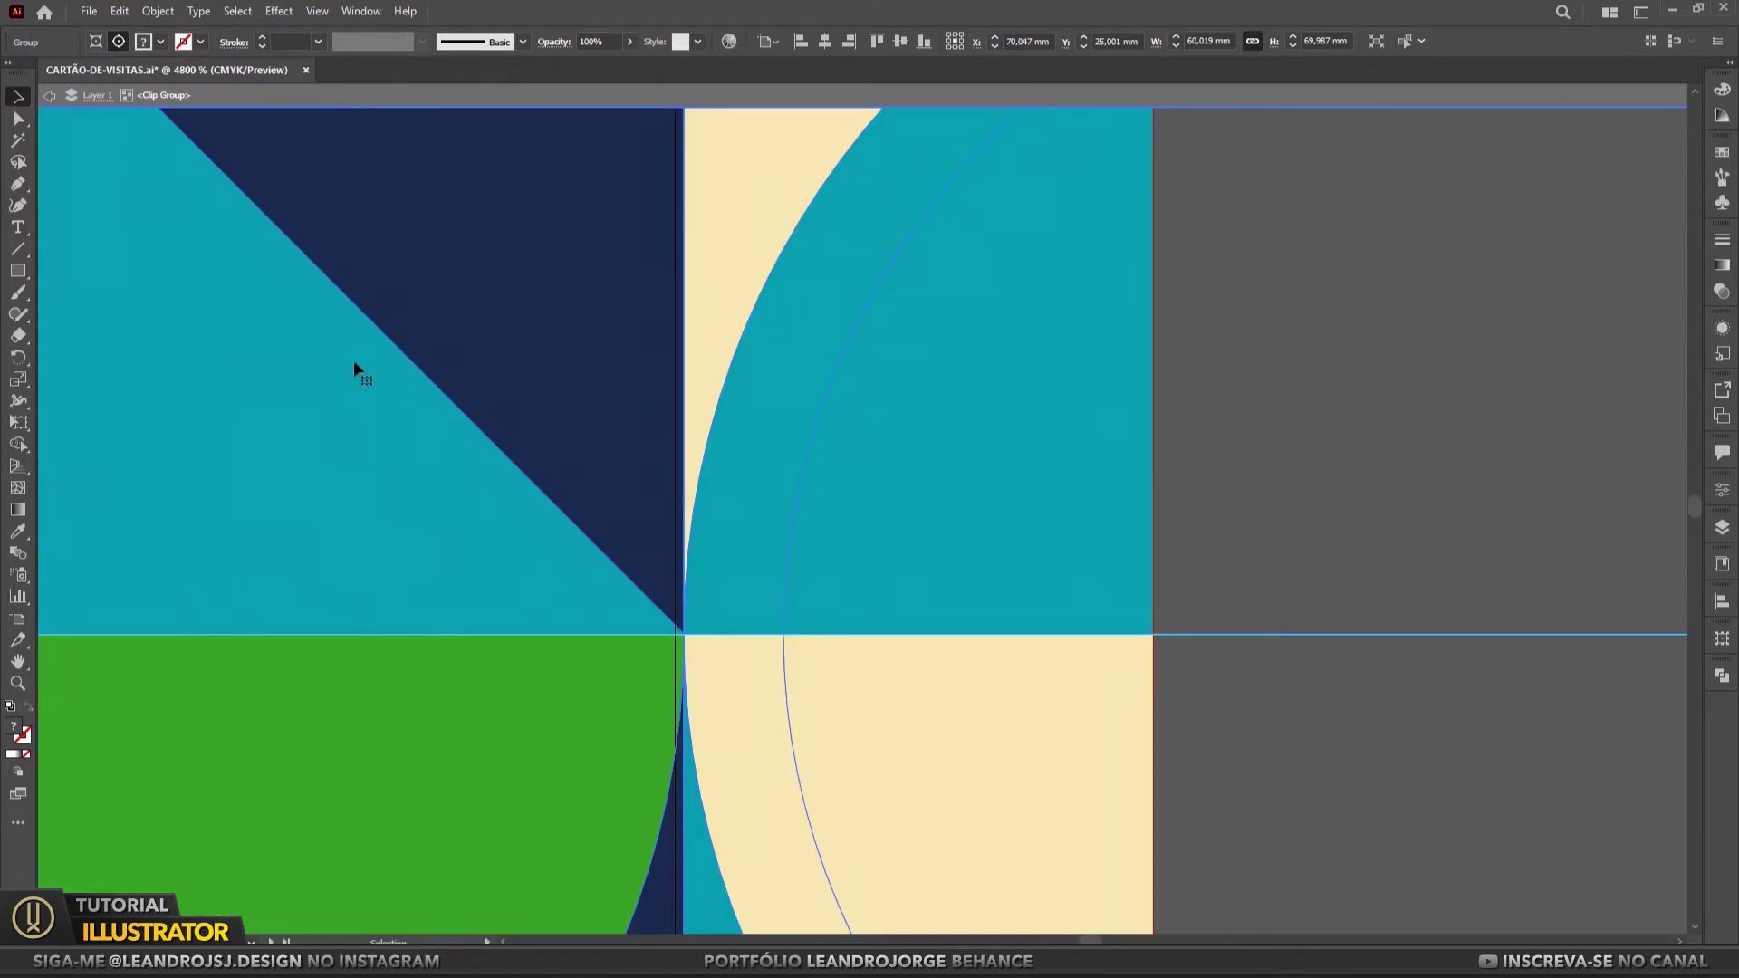
left_click_drag(353, 360, 345, 357)
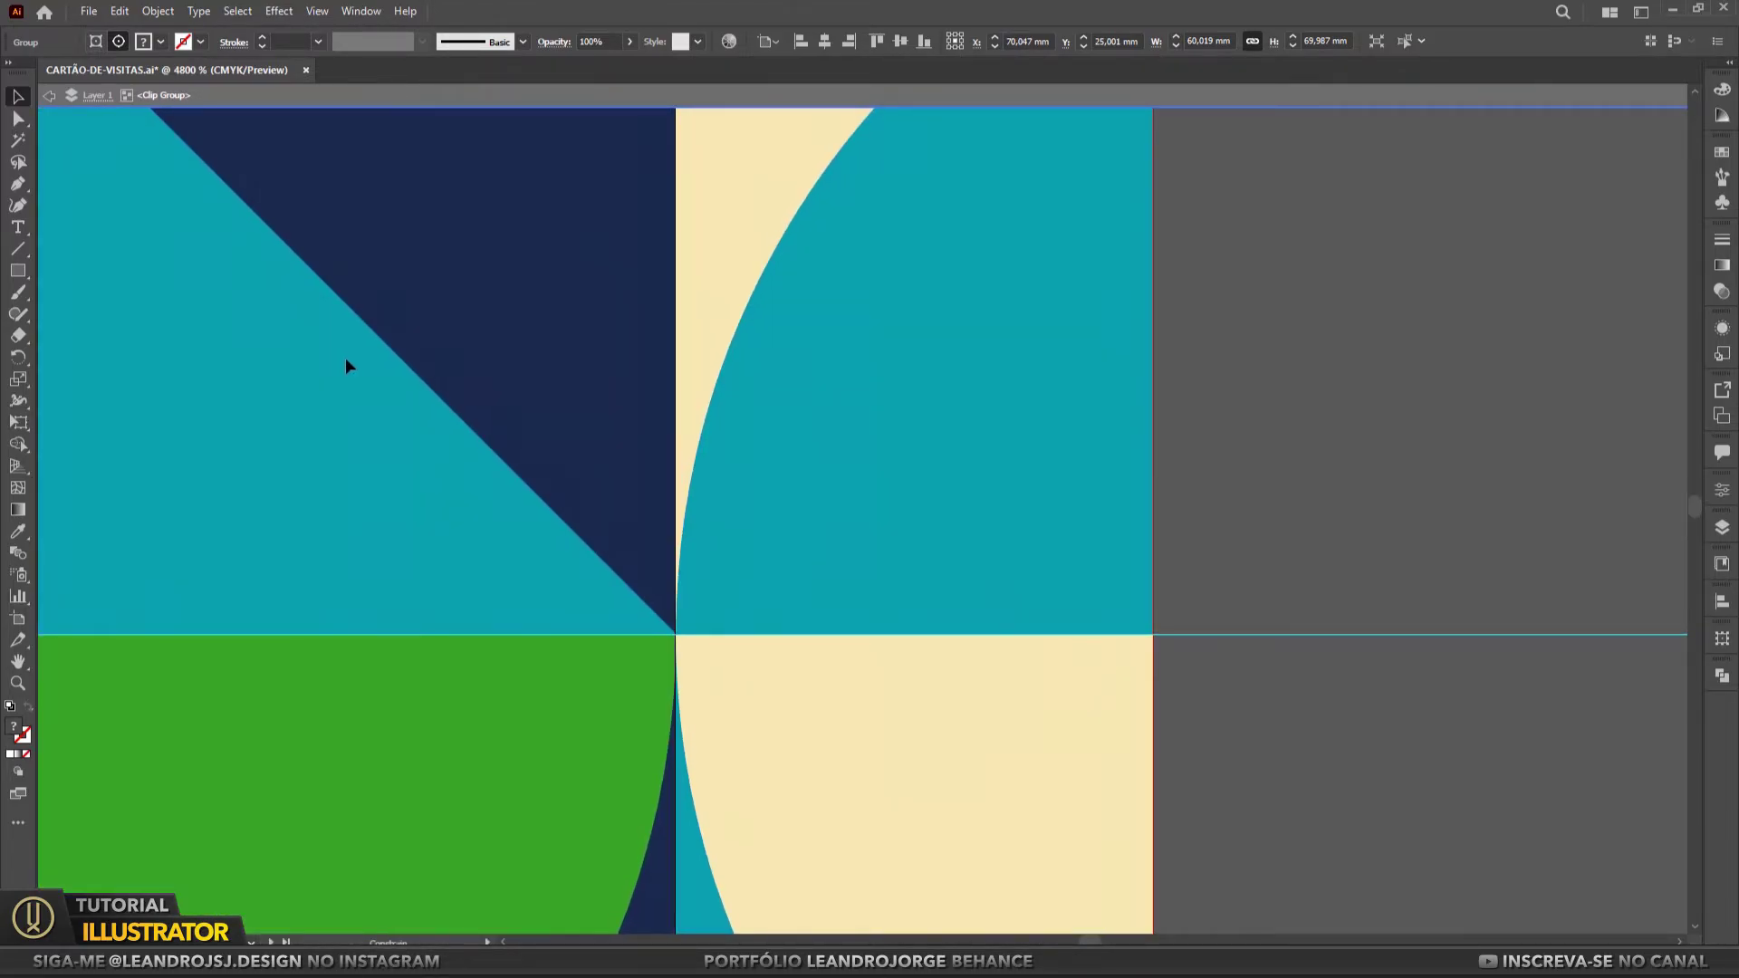
scroll(345, 357, "down", 4)
scroll(452, 410, "down", 3)
double_click(596, 220)
scroll(1126, 467, "up", 2)
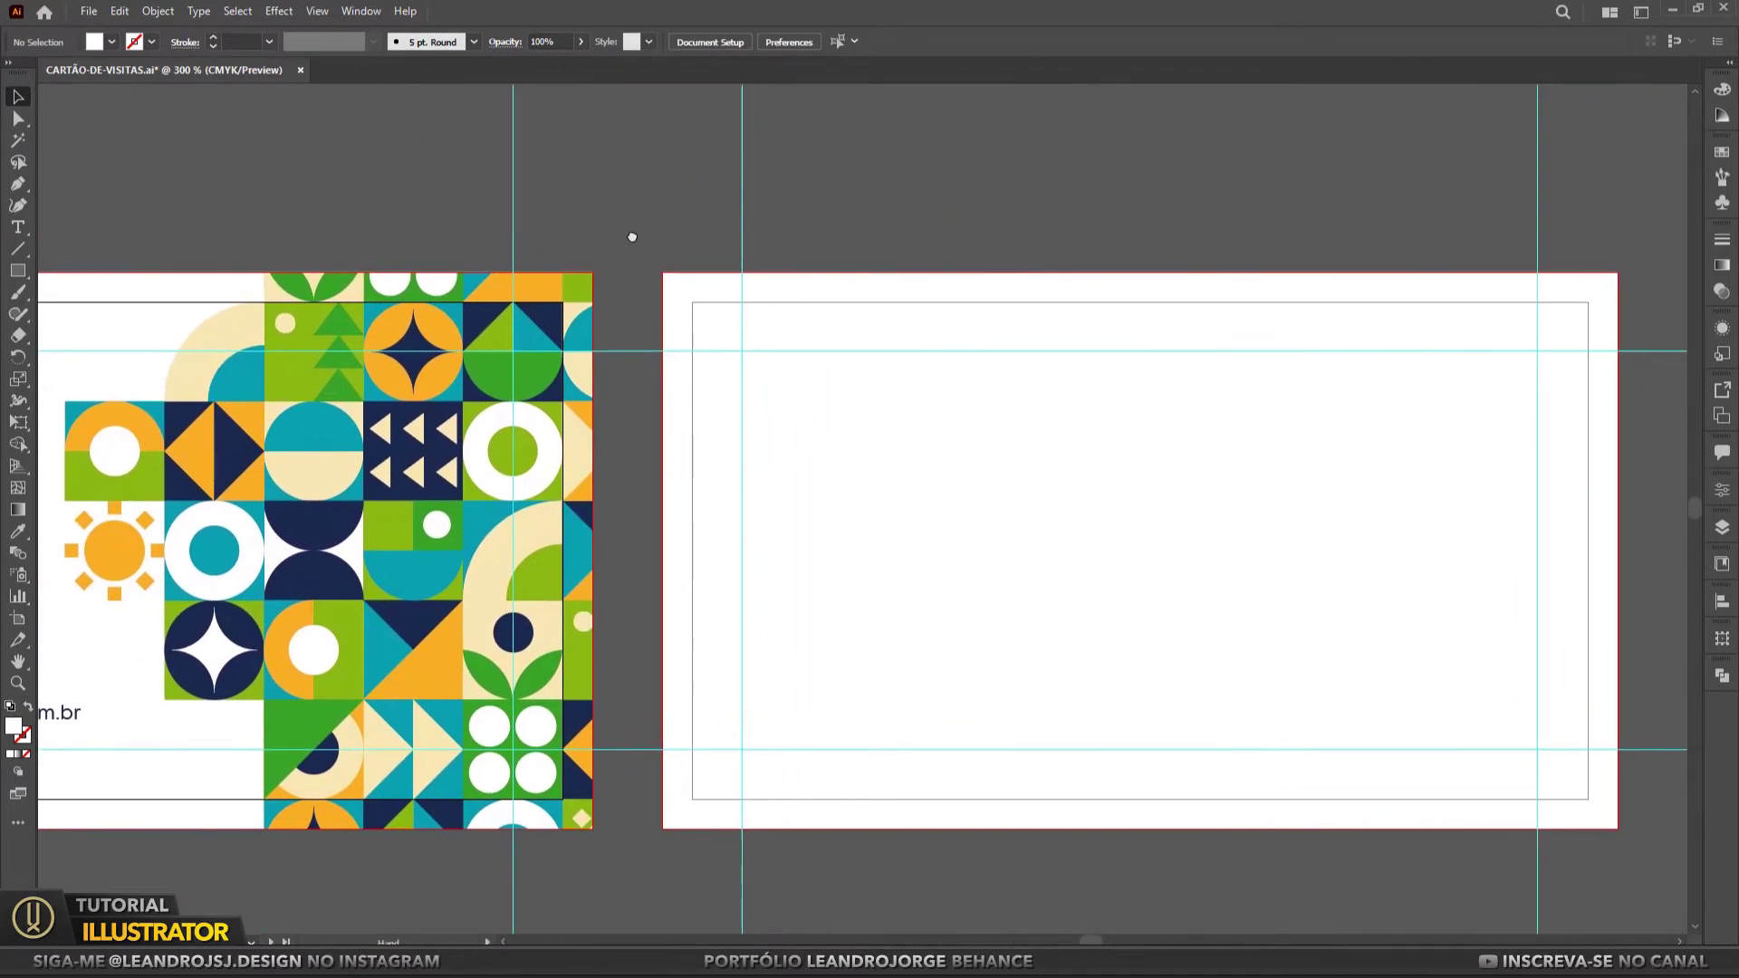
Paste the pattern centred on the back card and clip it to the white card rectangle
key("ctrl+v")
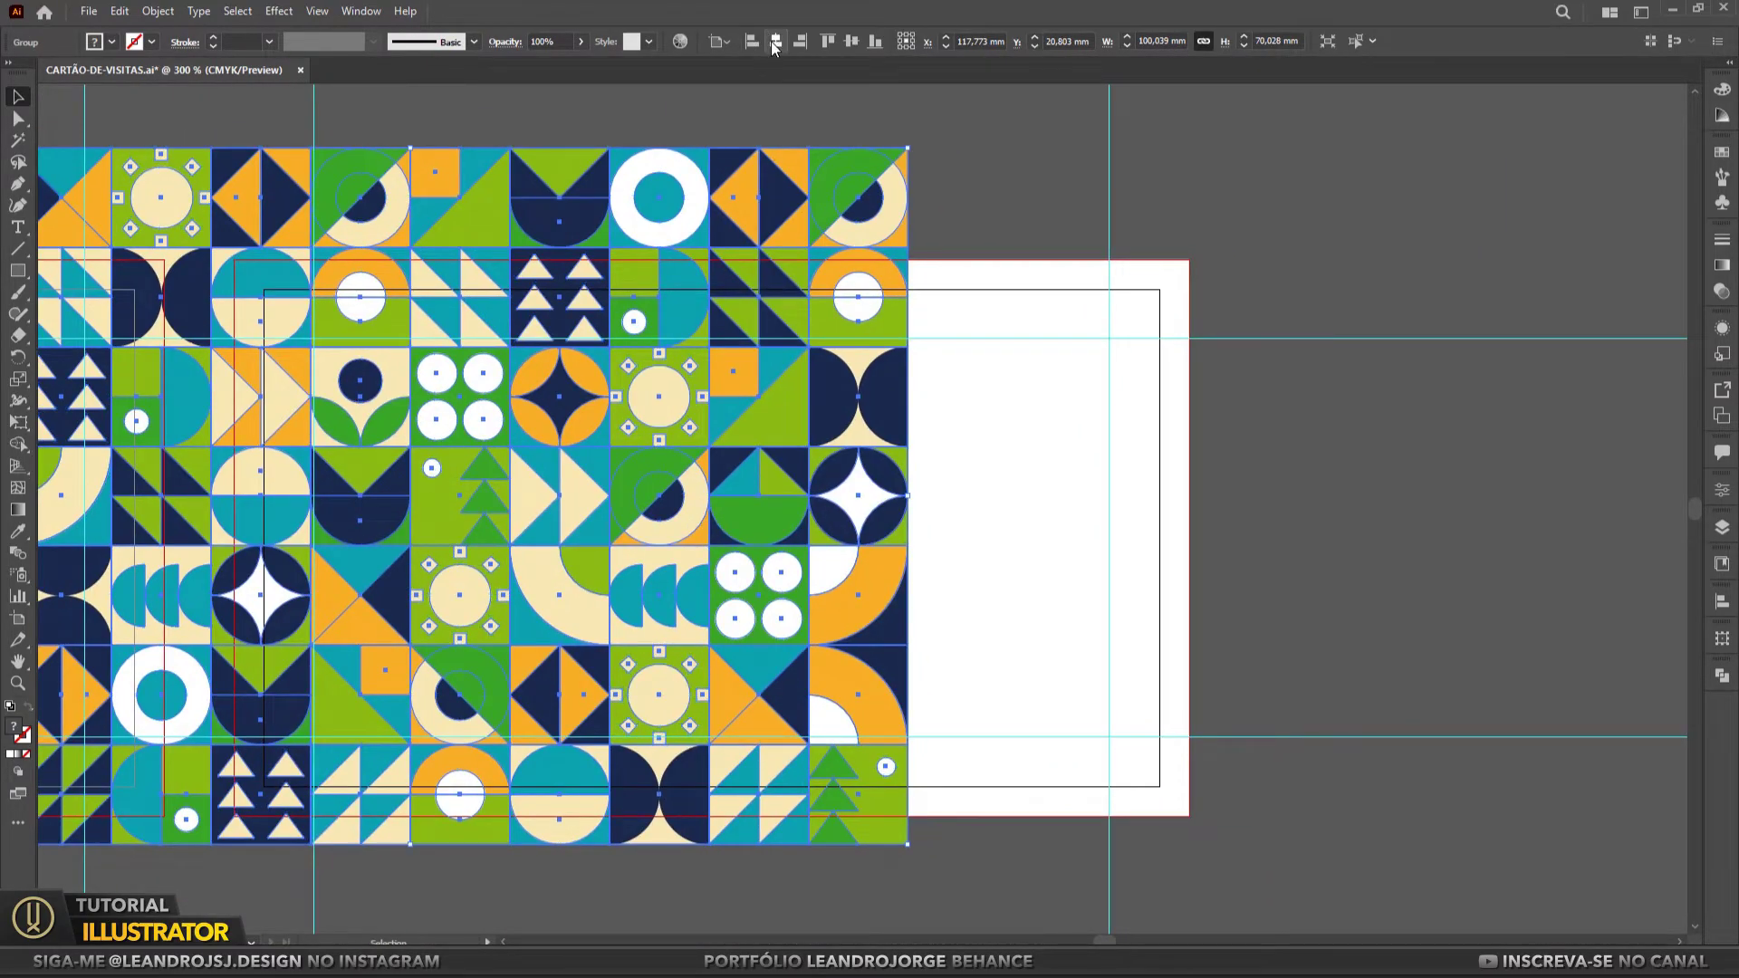
left_click(775, 41)
left_click(852, 41)
key("ctrl+shift+bracketleft")
left_click(915, 527)
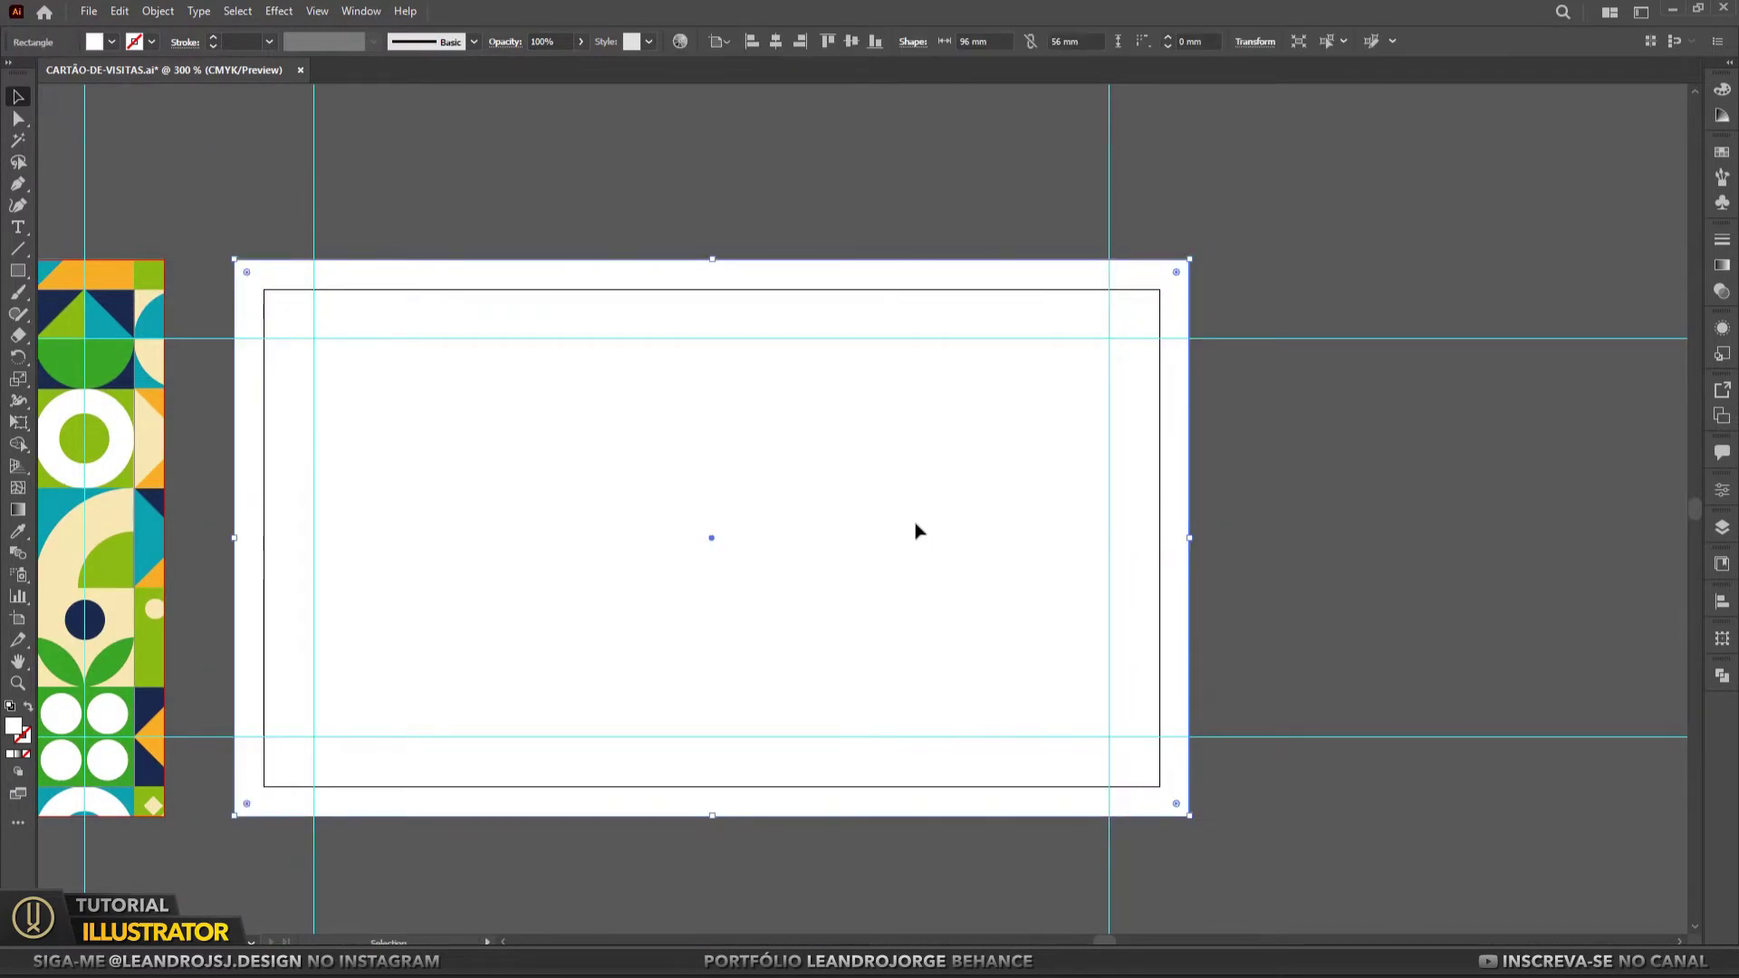
left_click(750, 268)
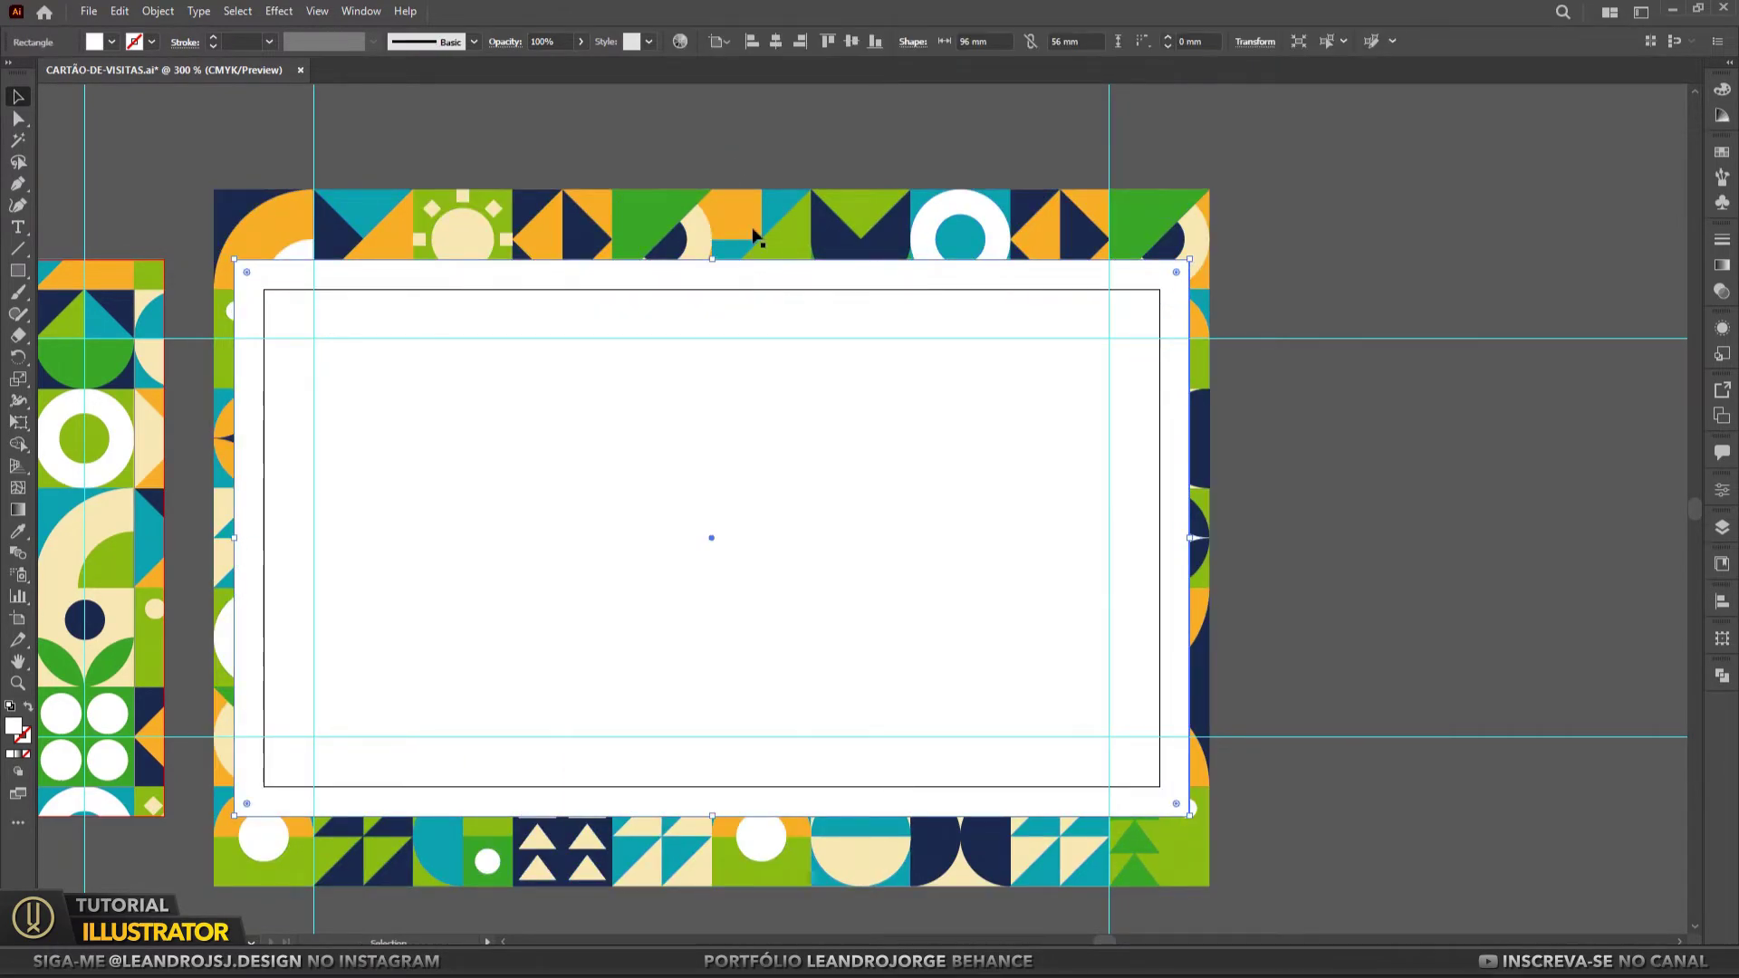
left_click(752, 231, "shift")
right_click(752, 231)
left_click(788, 471)
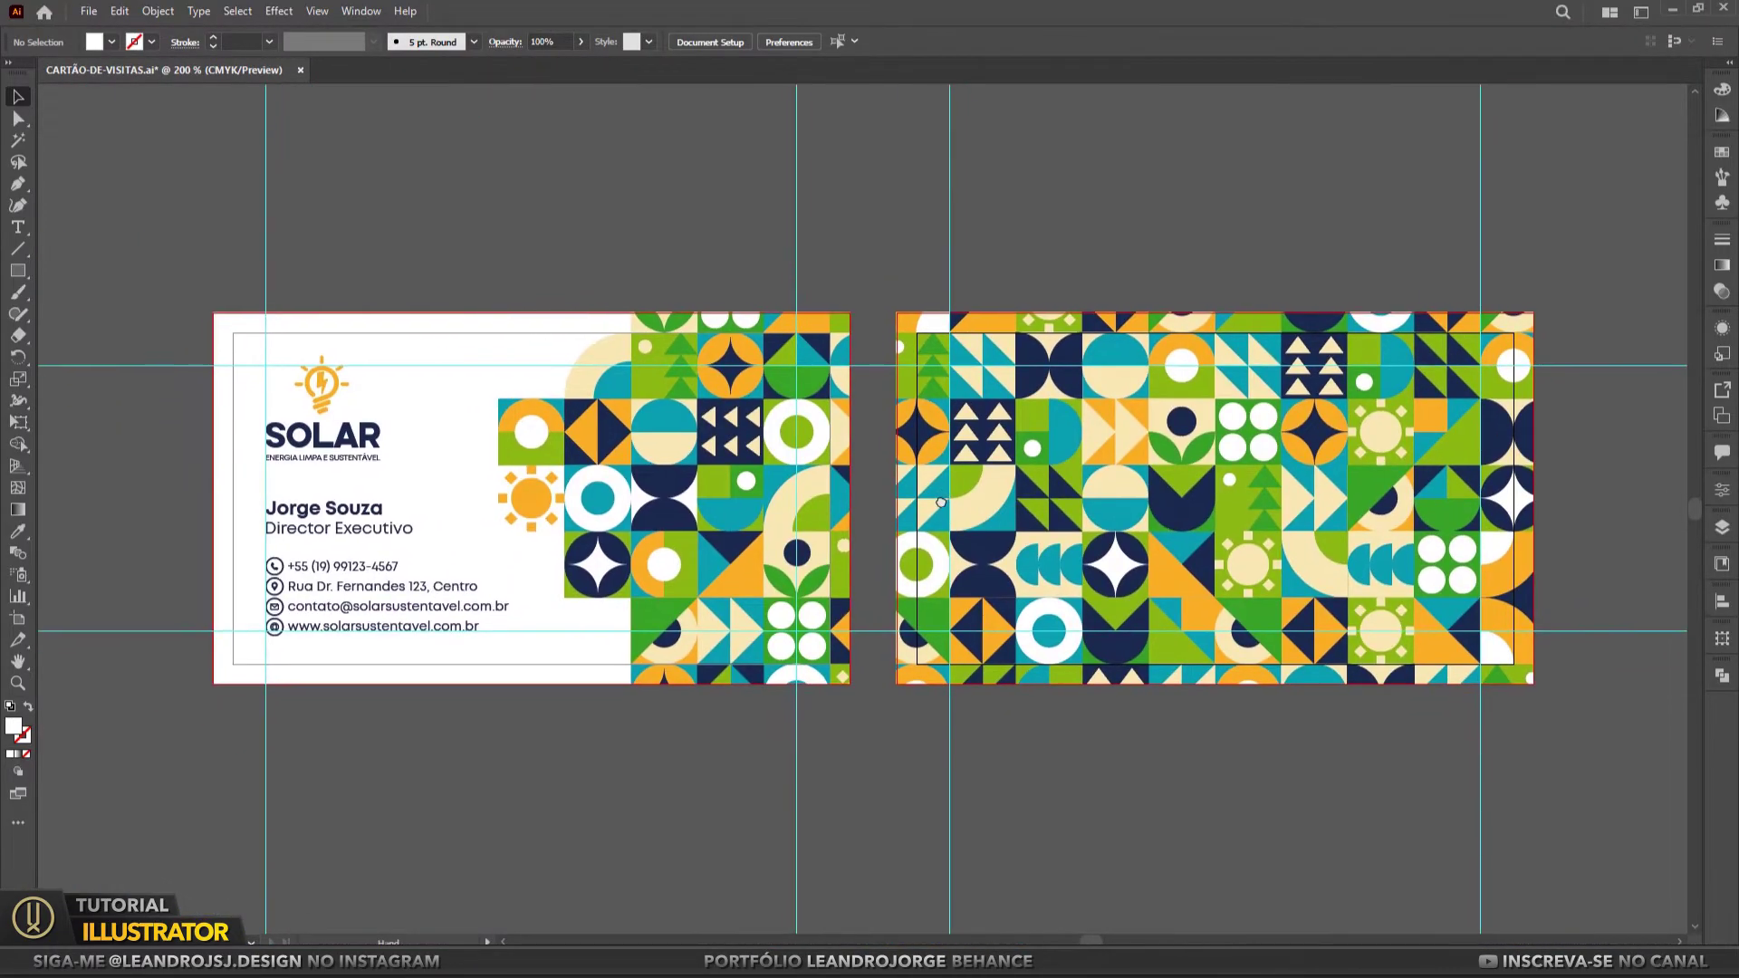
Save the document and zoom in on the front card's right edge
left_click_drag(941, 501, 936, 512)
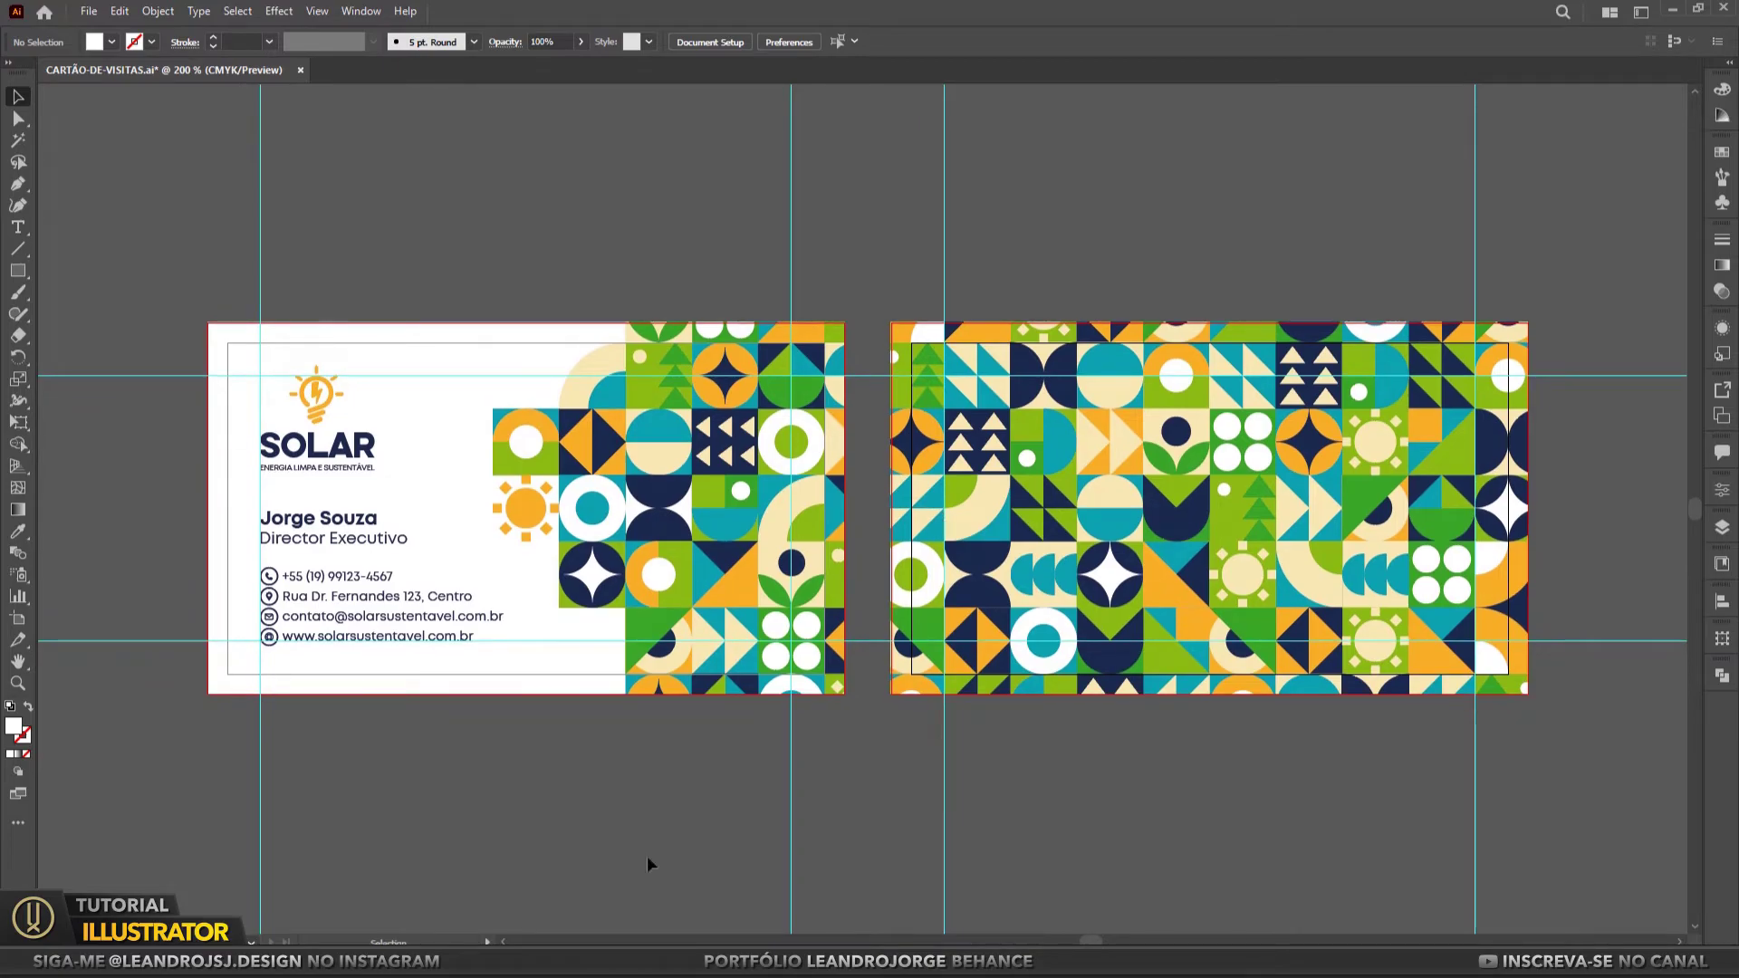
key("ctrl+s")
key("z")
left_click_drag(776, 369, 874, 507)
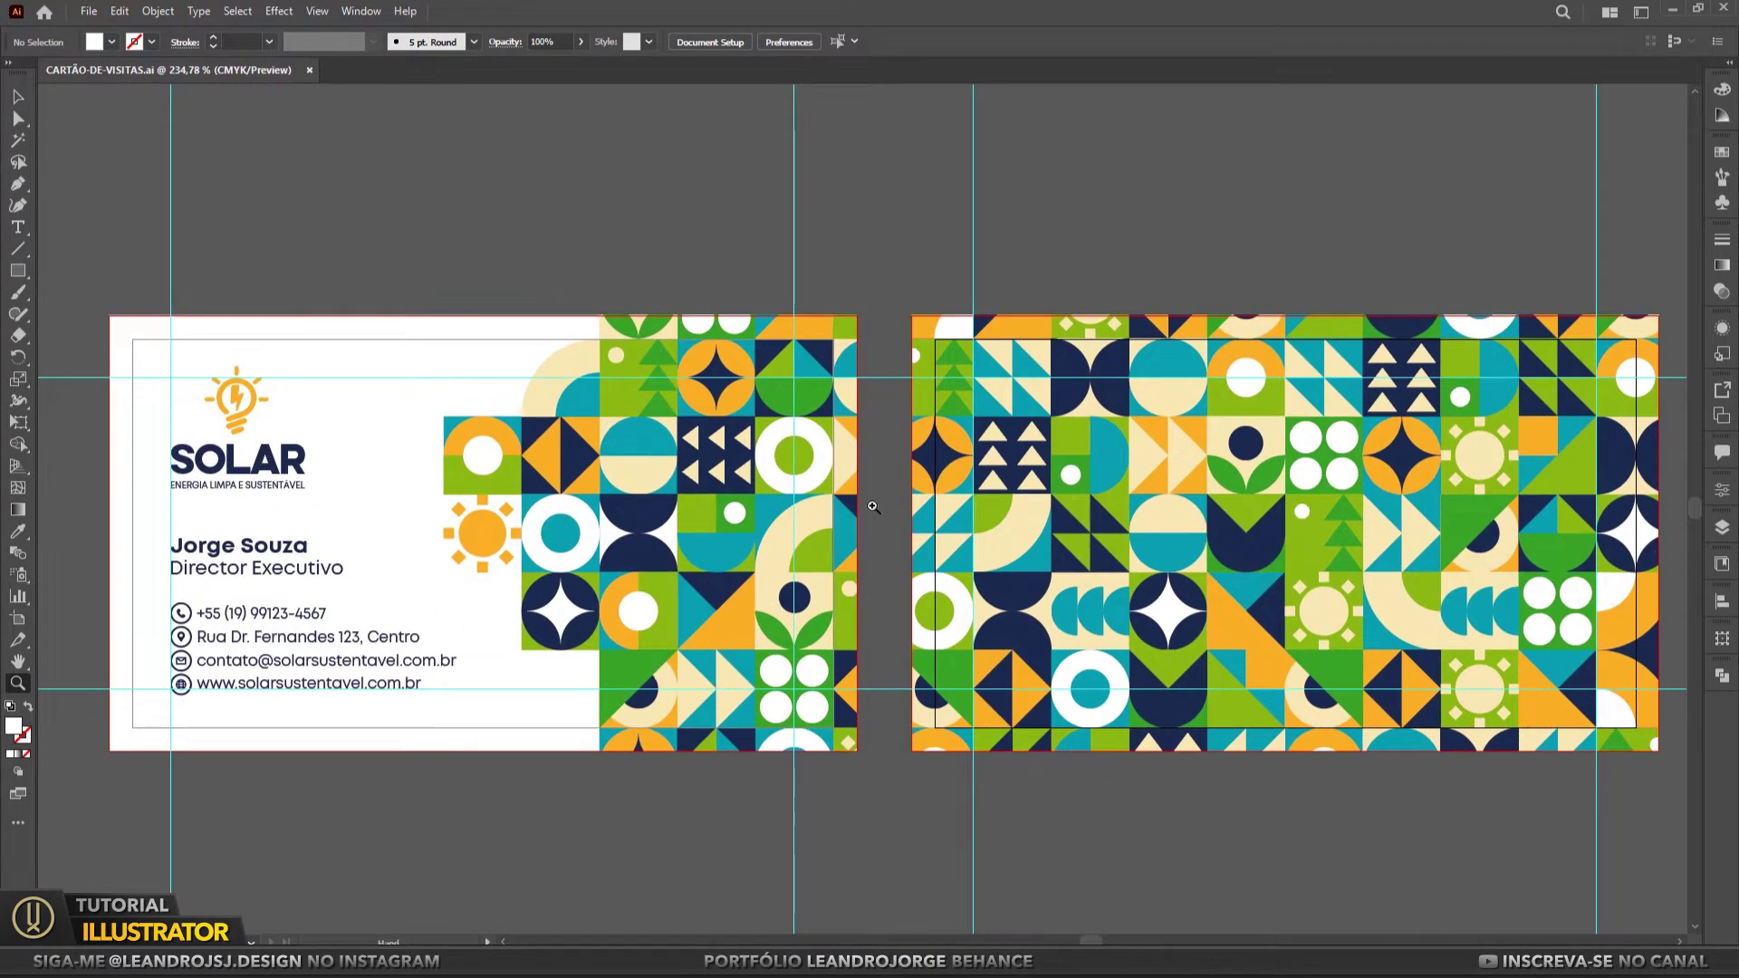
key("v")
left_click(316, 11)
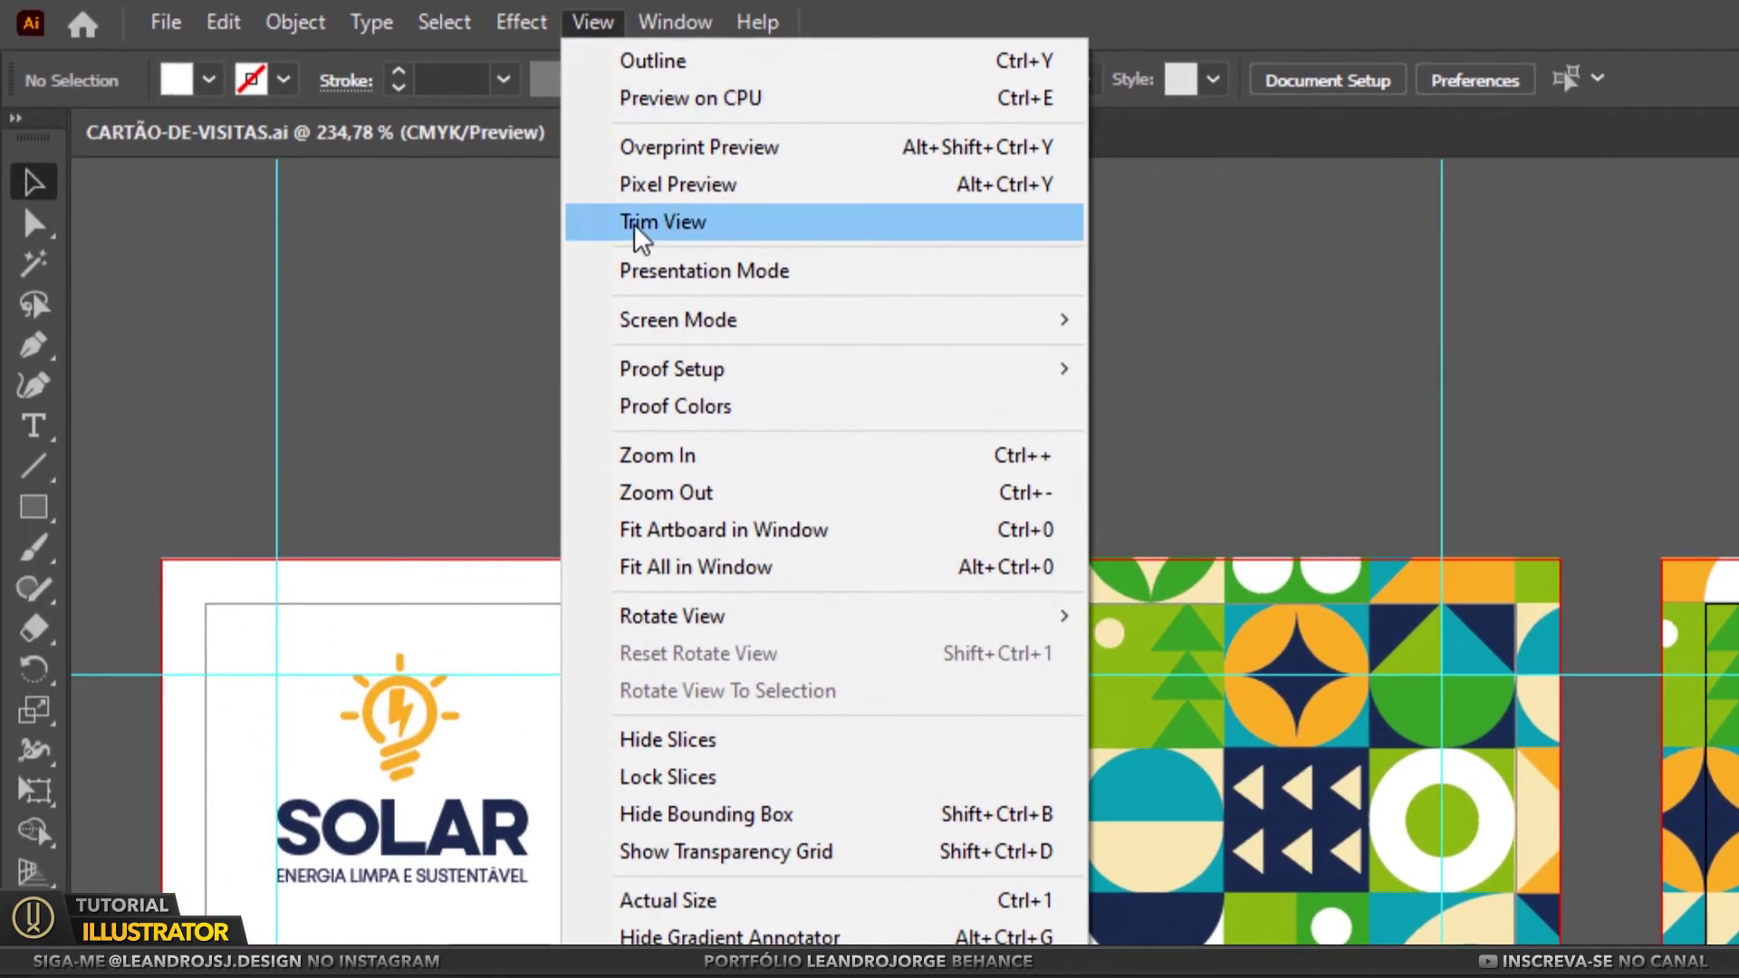
left_click(735, 227)
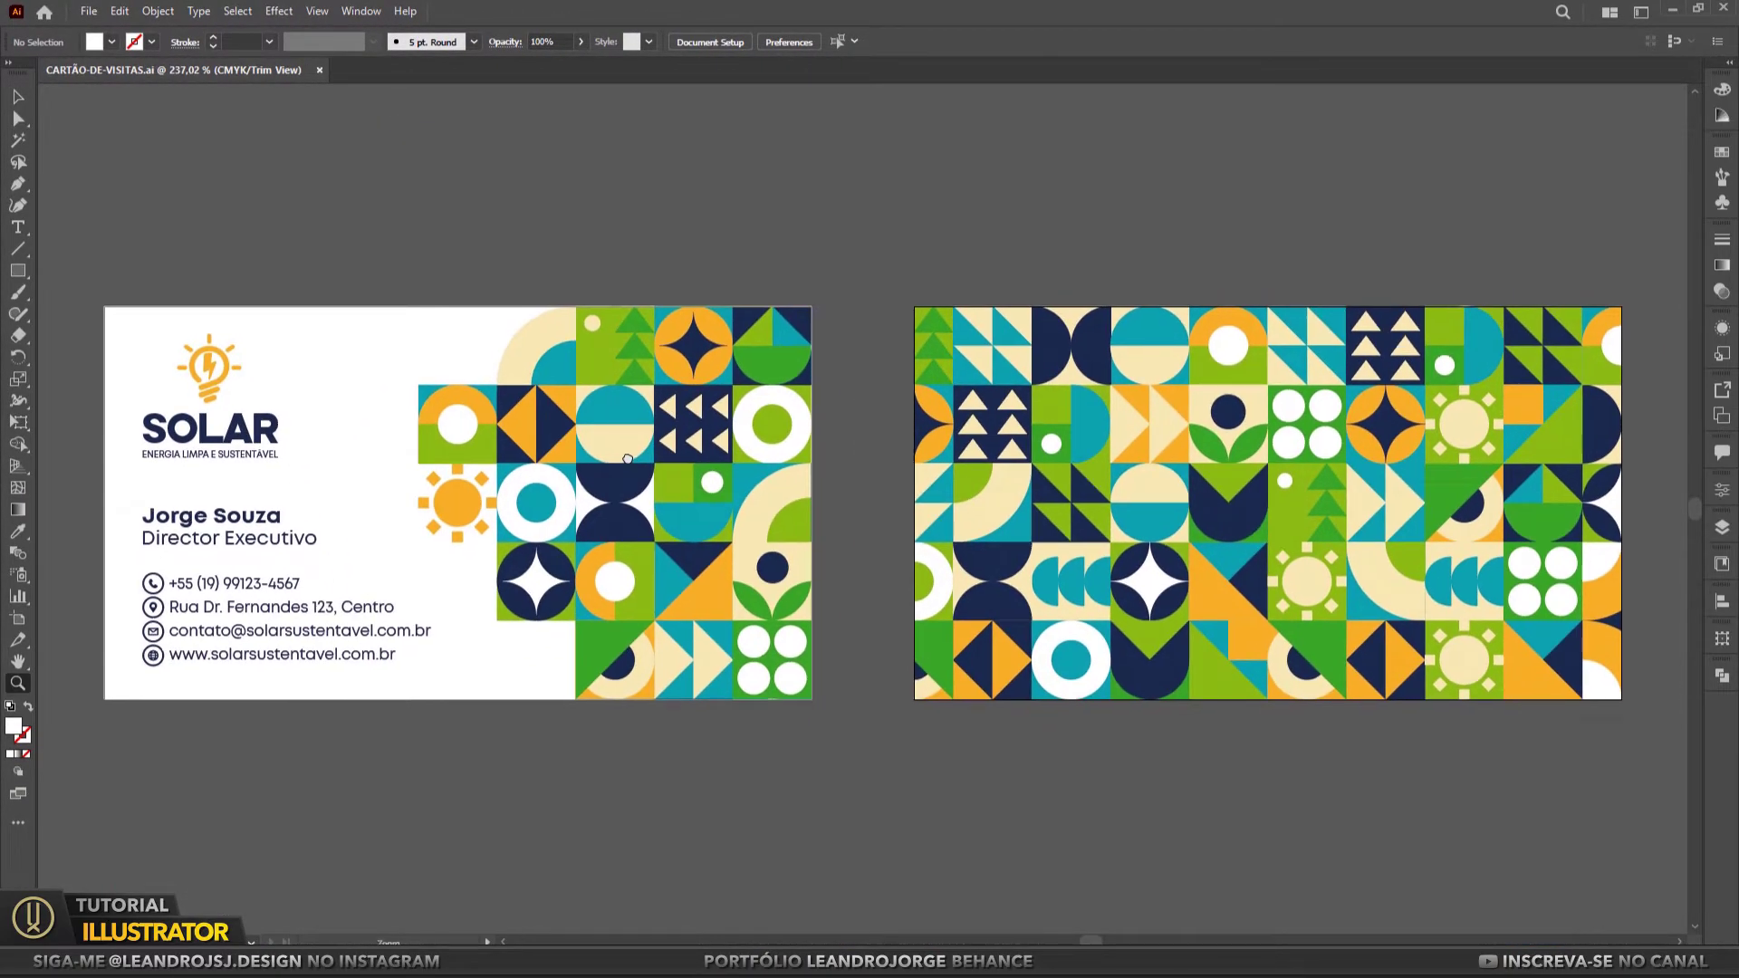
key("v")
left_click(317, 11)
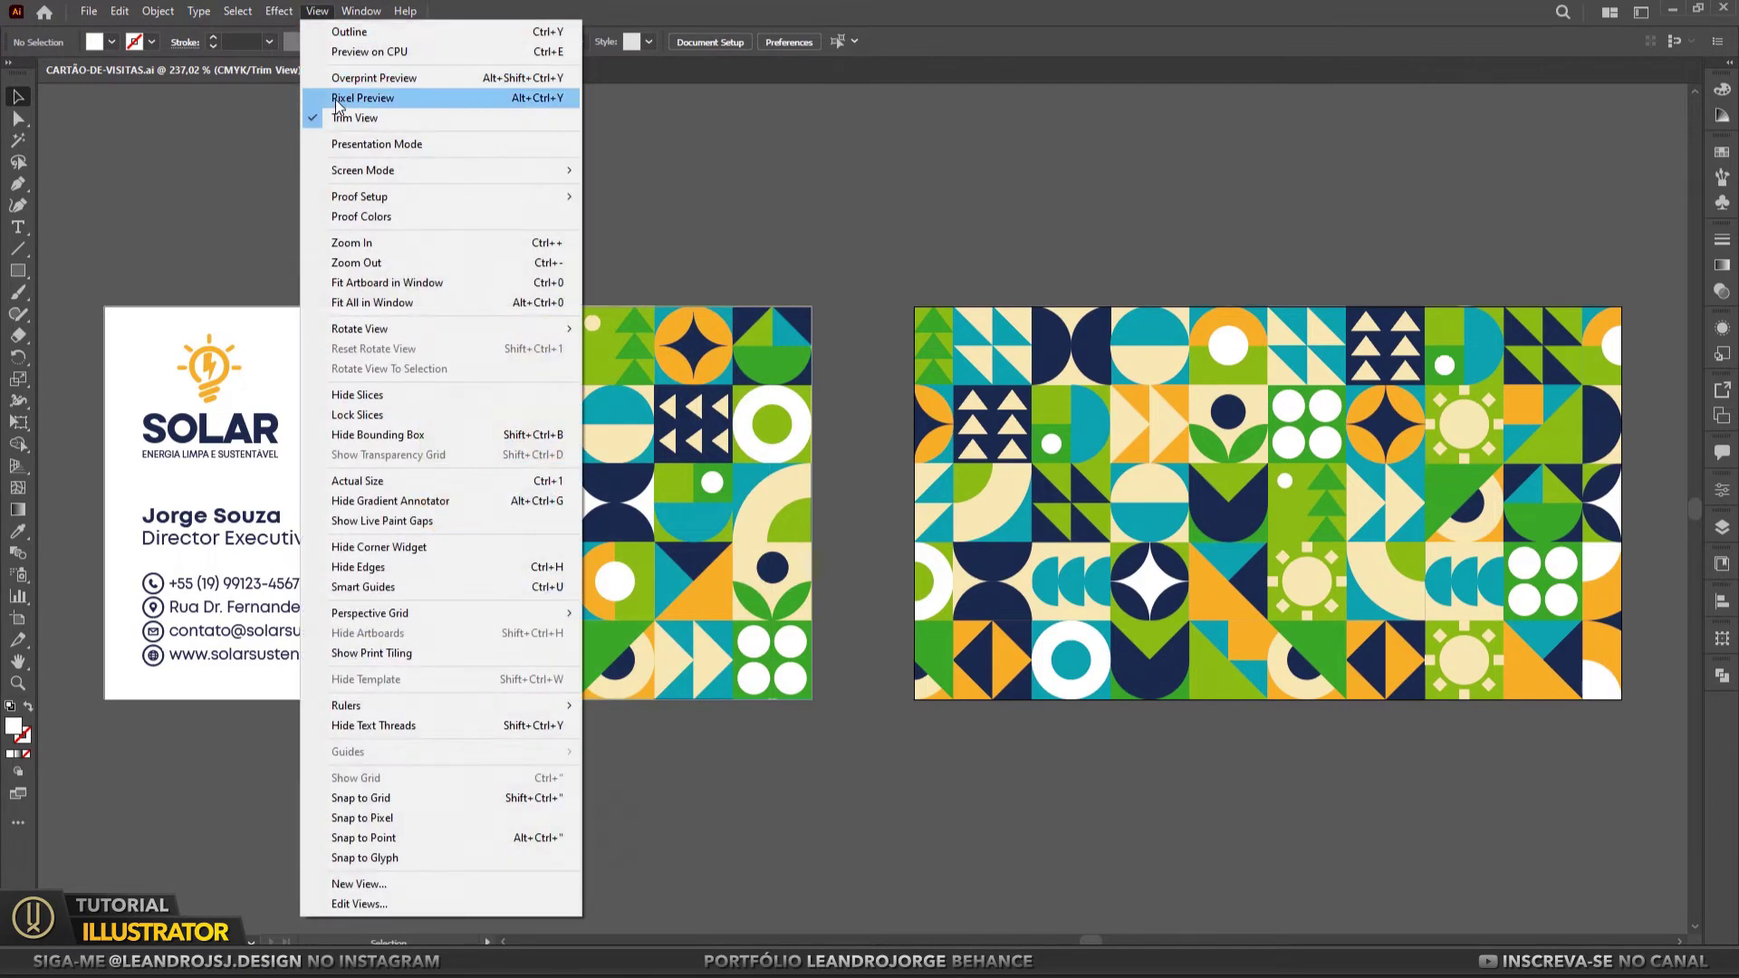
left_click(362, 117)
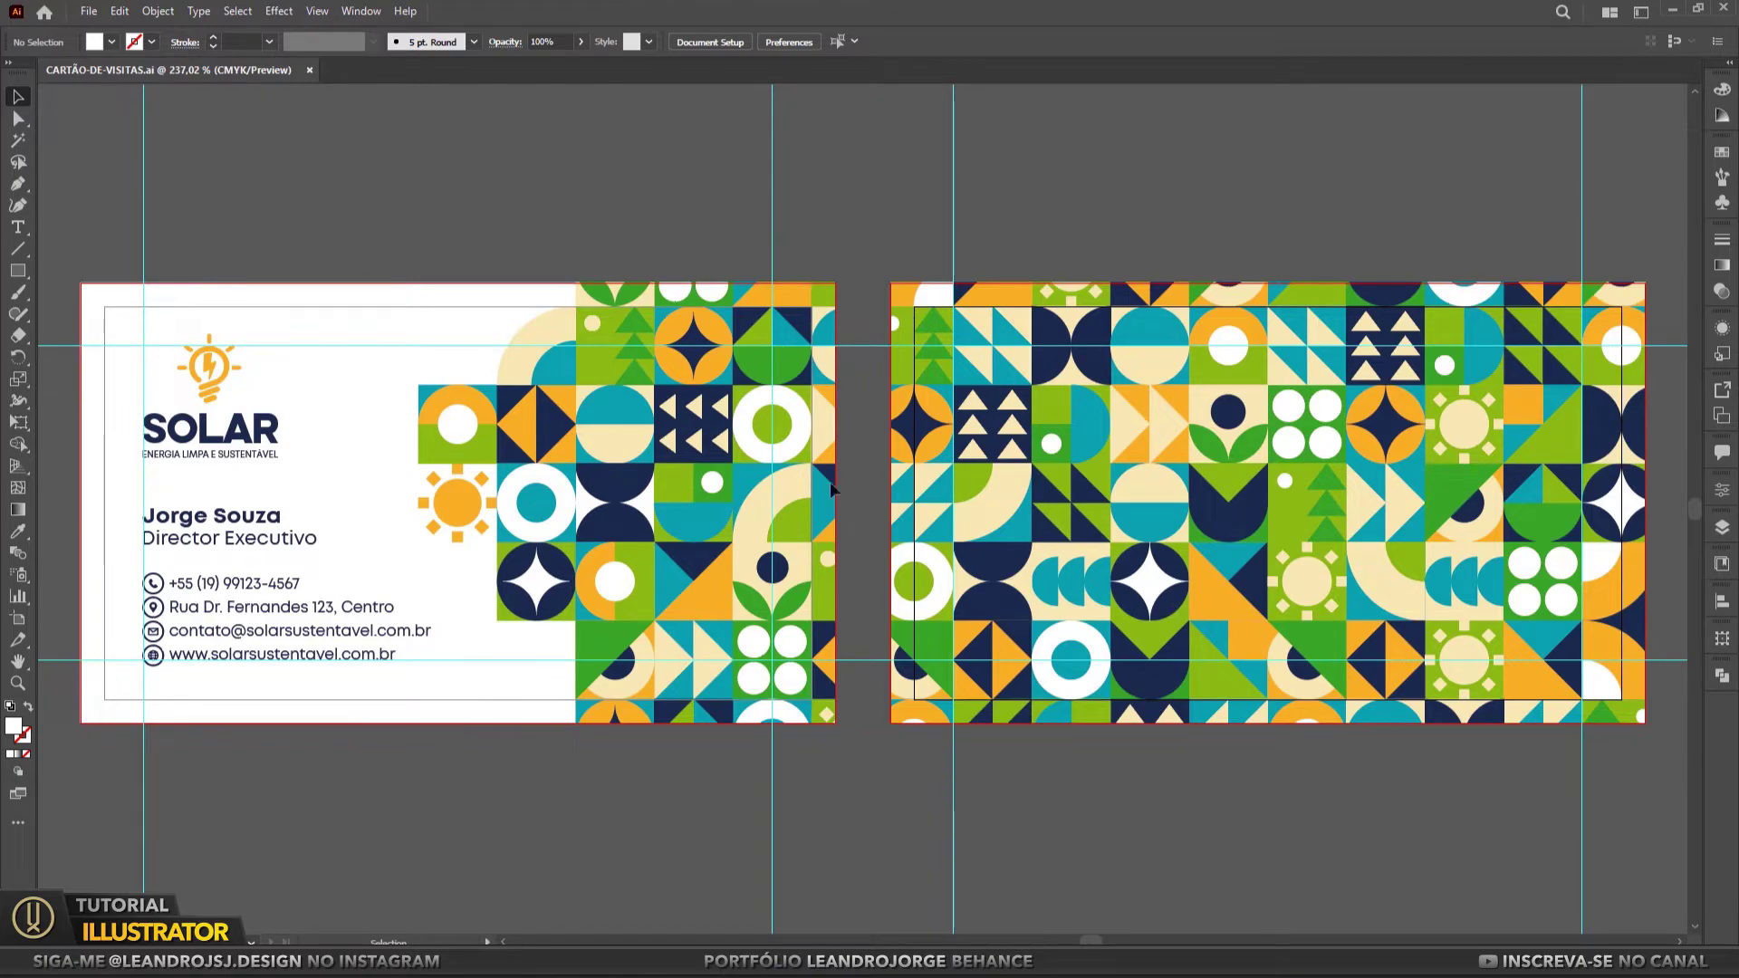
left_click(88, 11)
Save a copy as CARTÃO-DE-VISITAS.pdf using the PDF/X-1a:2001 preset
left_click(178, 199)
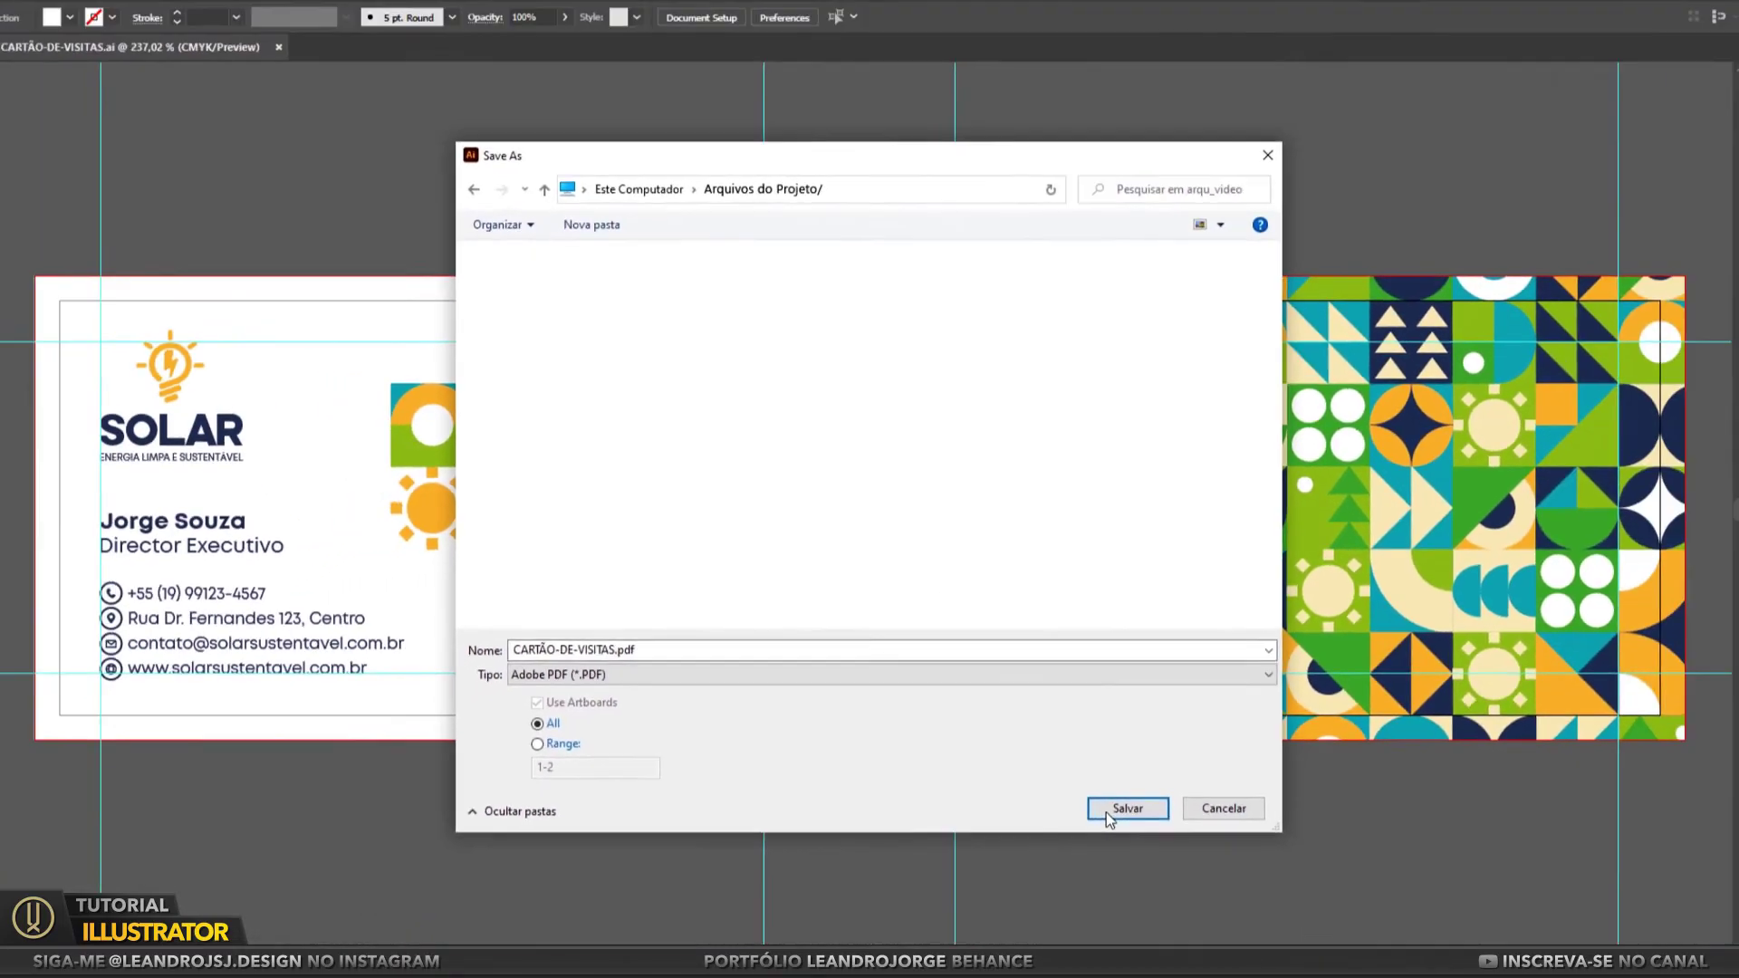
left_click(1106, 809)
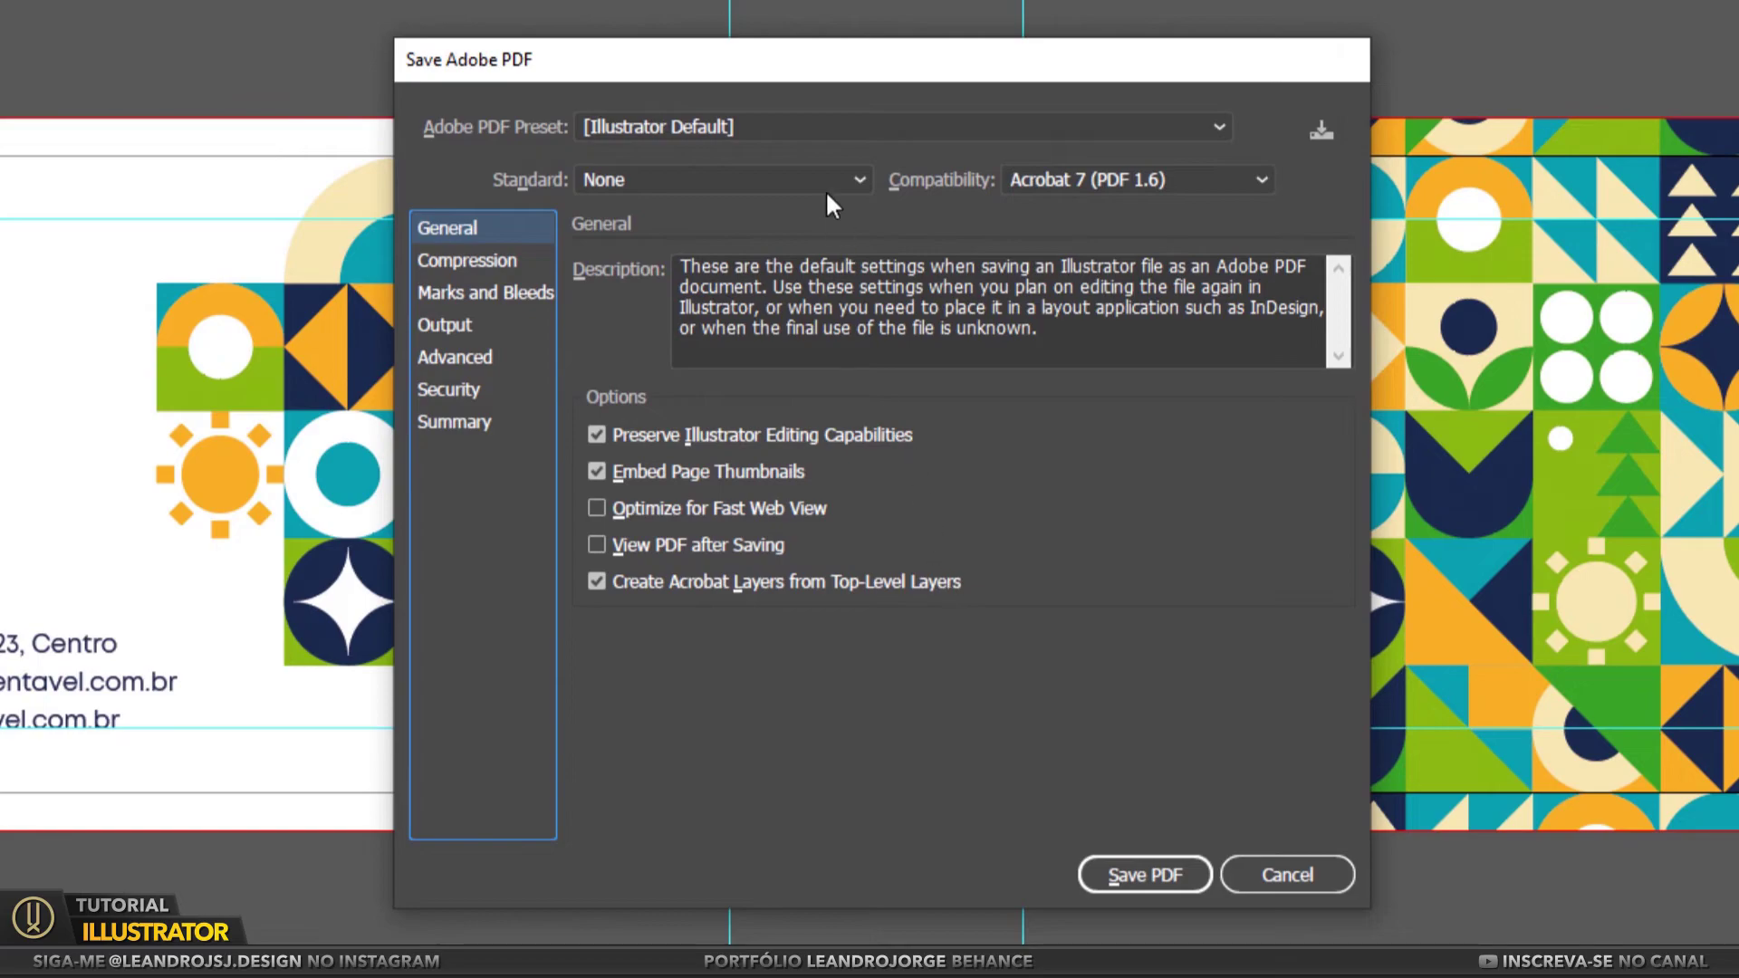
left_click(799, 129)
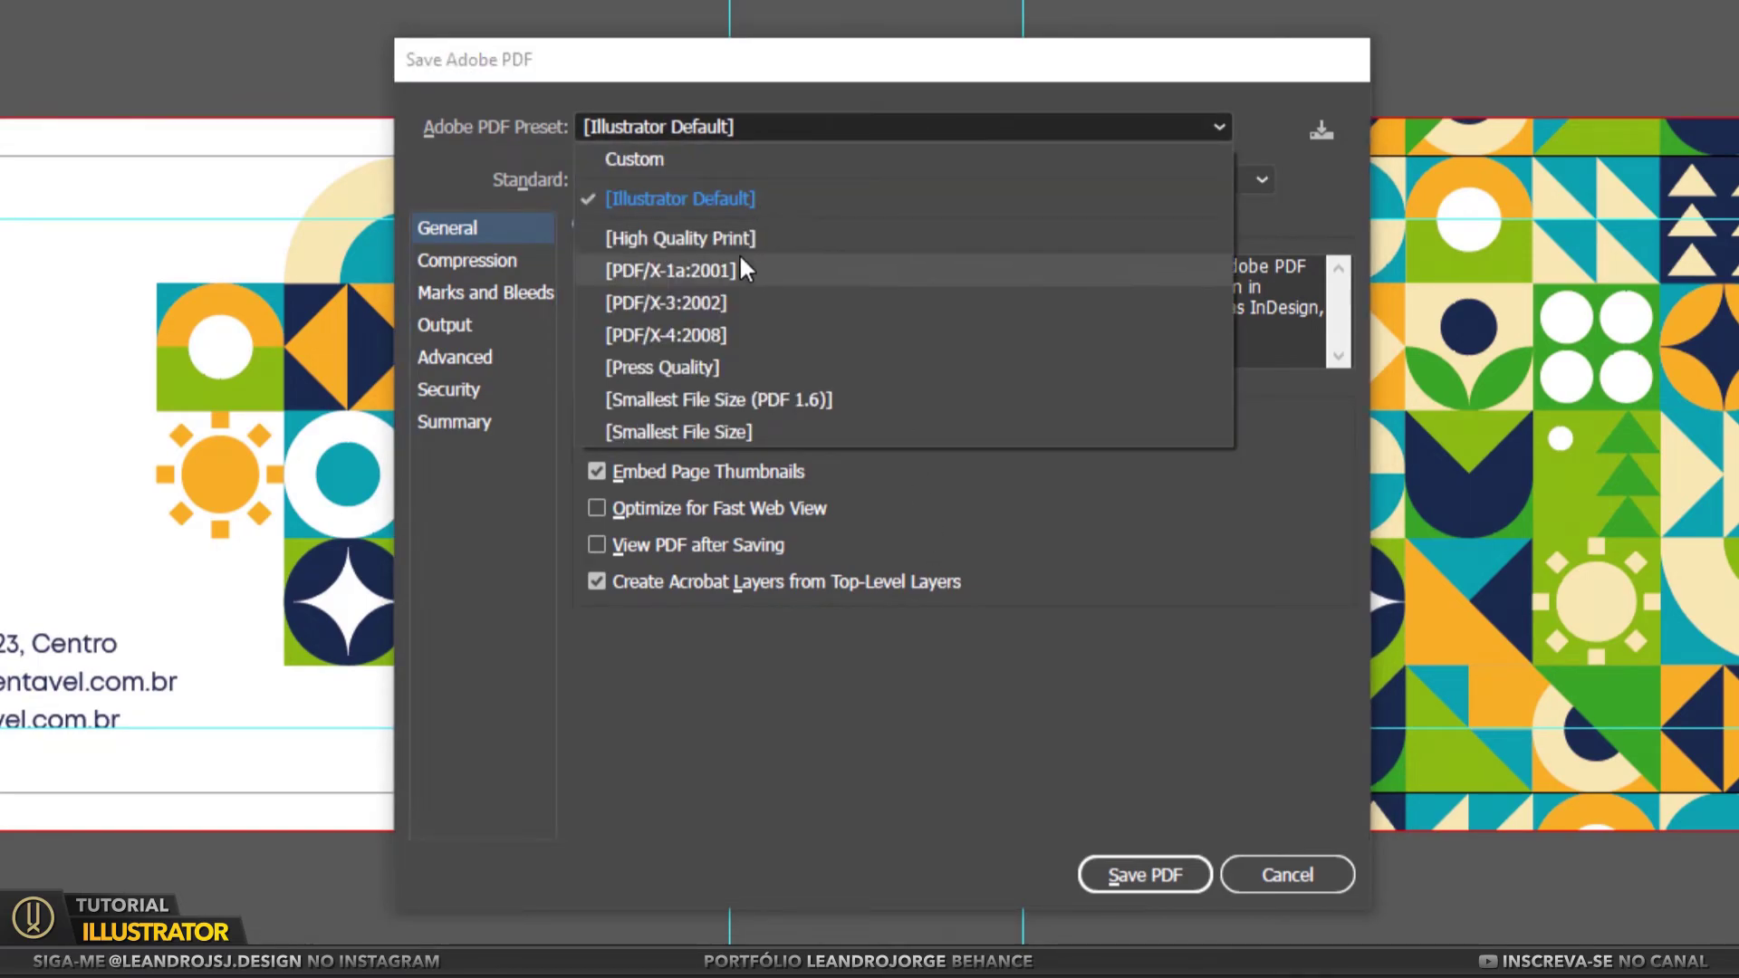
left_click(964, 271)
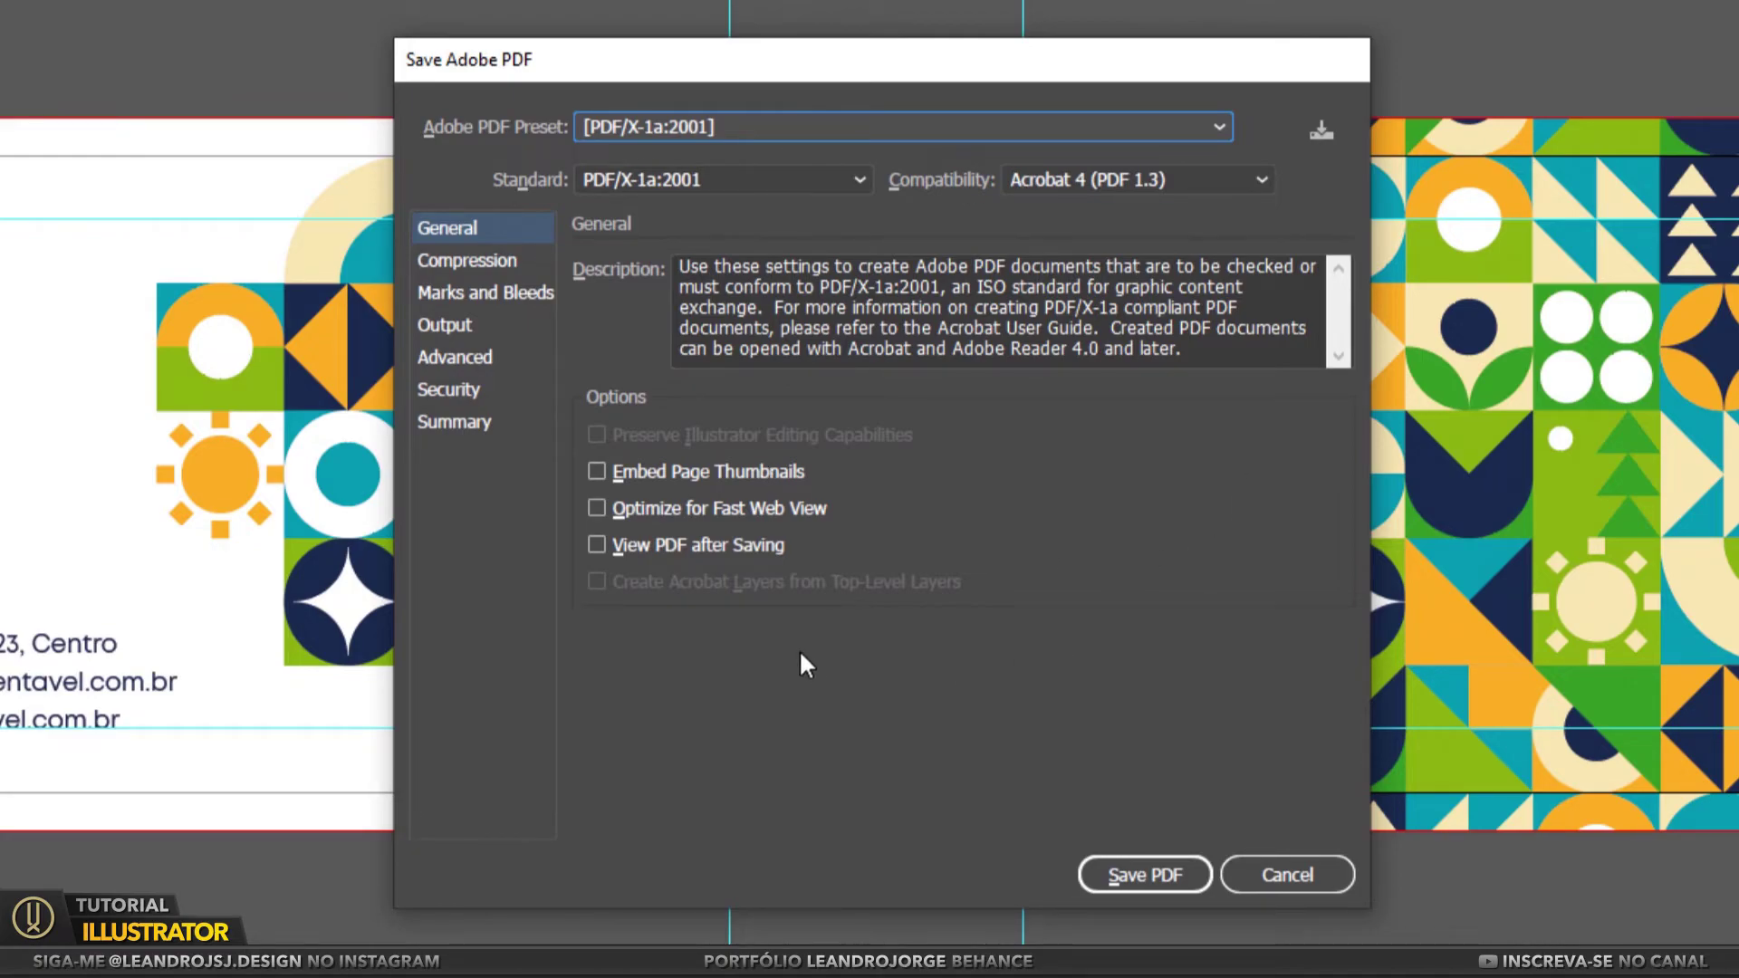
Enable Trim Marks and Use Document Bleed Settings, then save the PDF and accept the warning
left_click(503, 297)
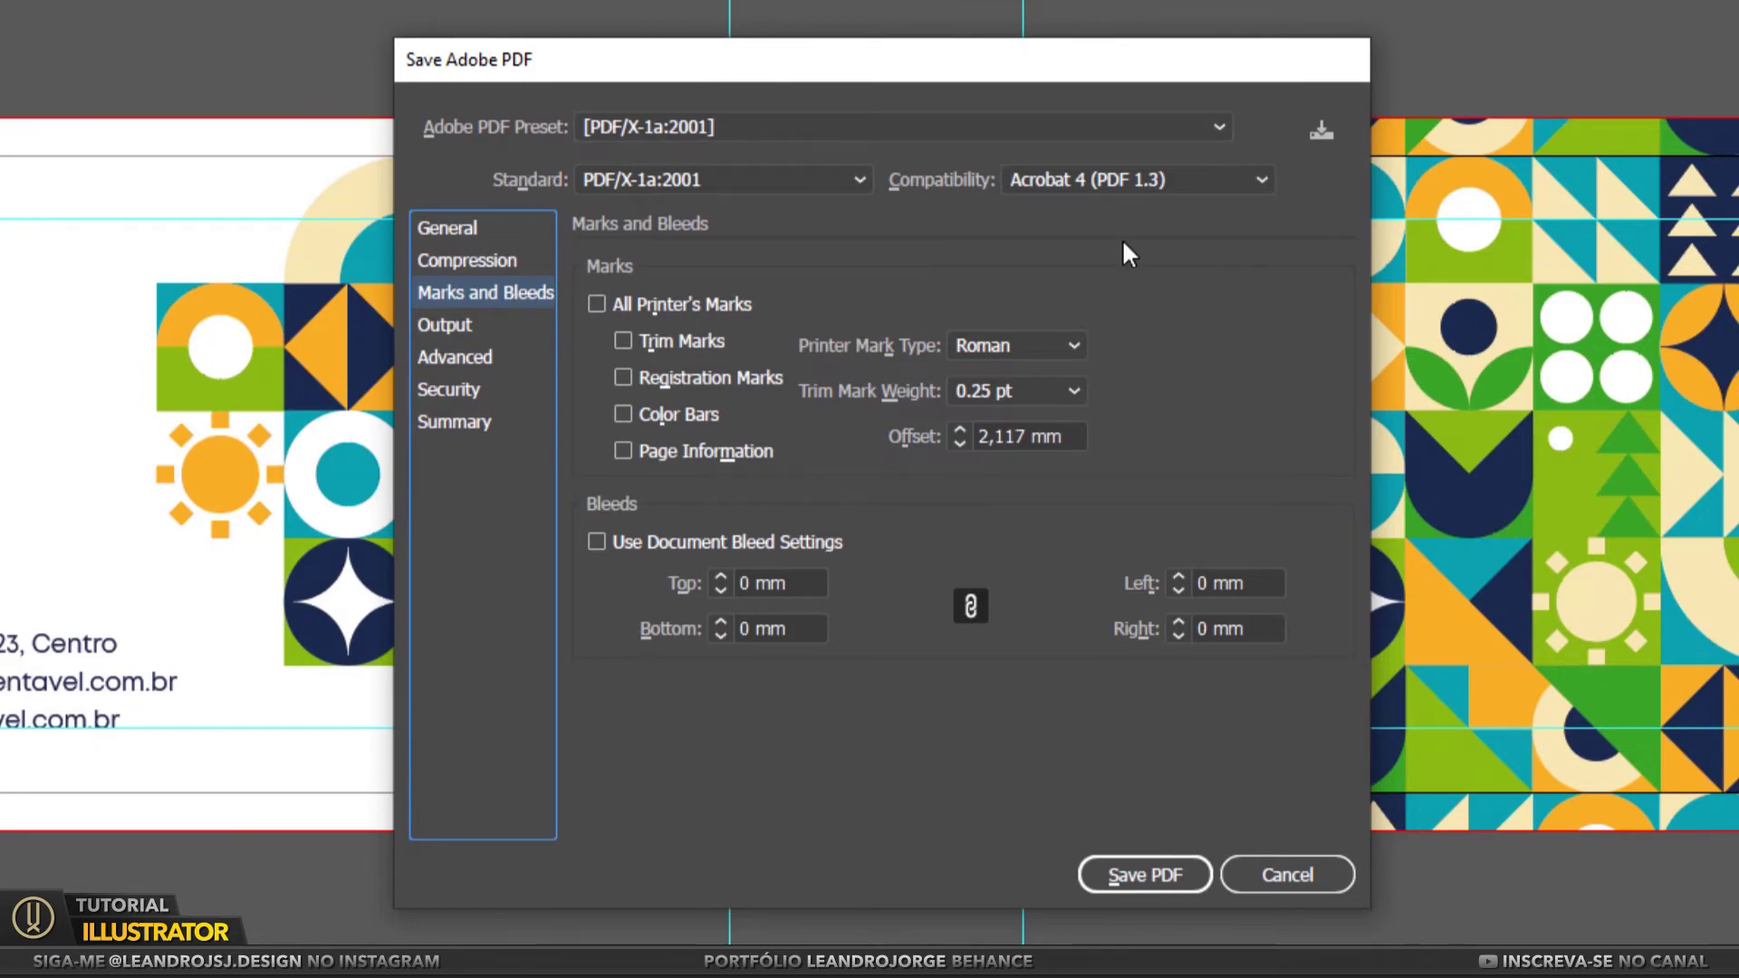
left_click(622, 341)
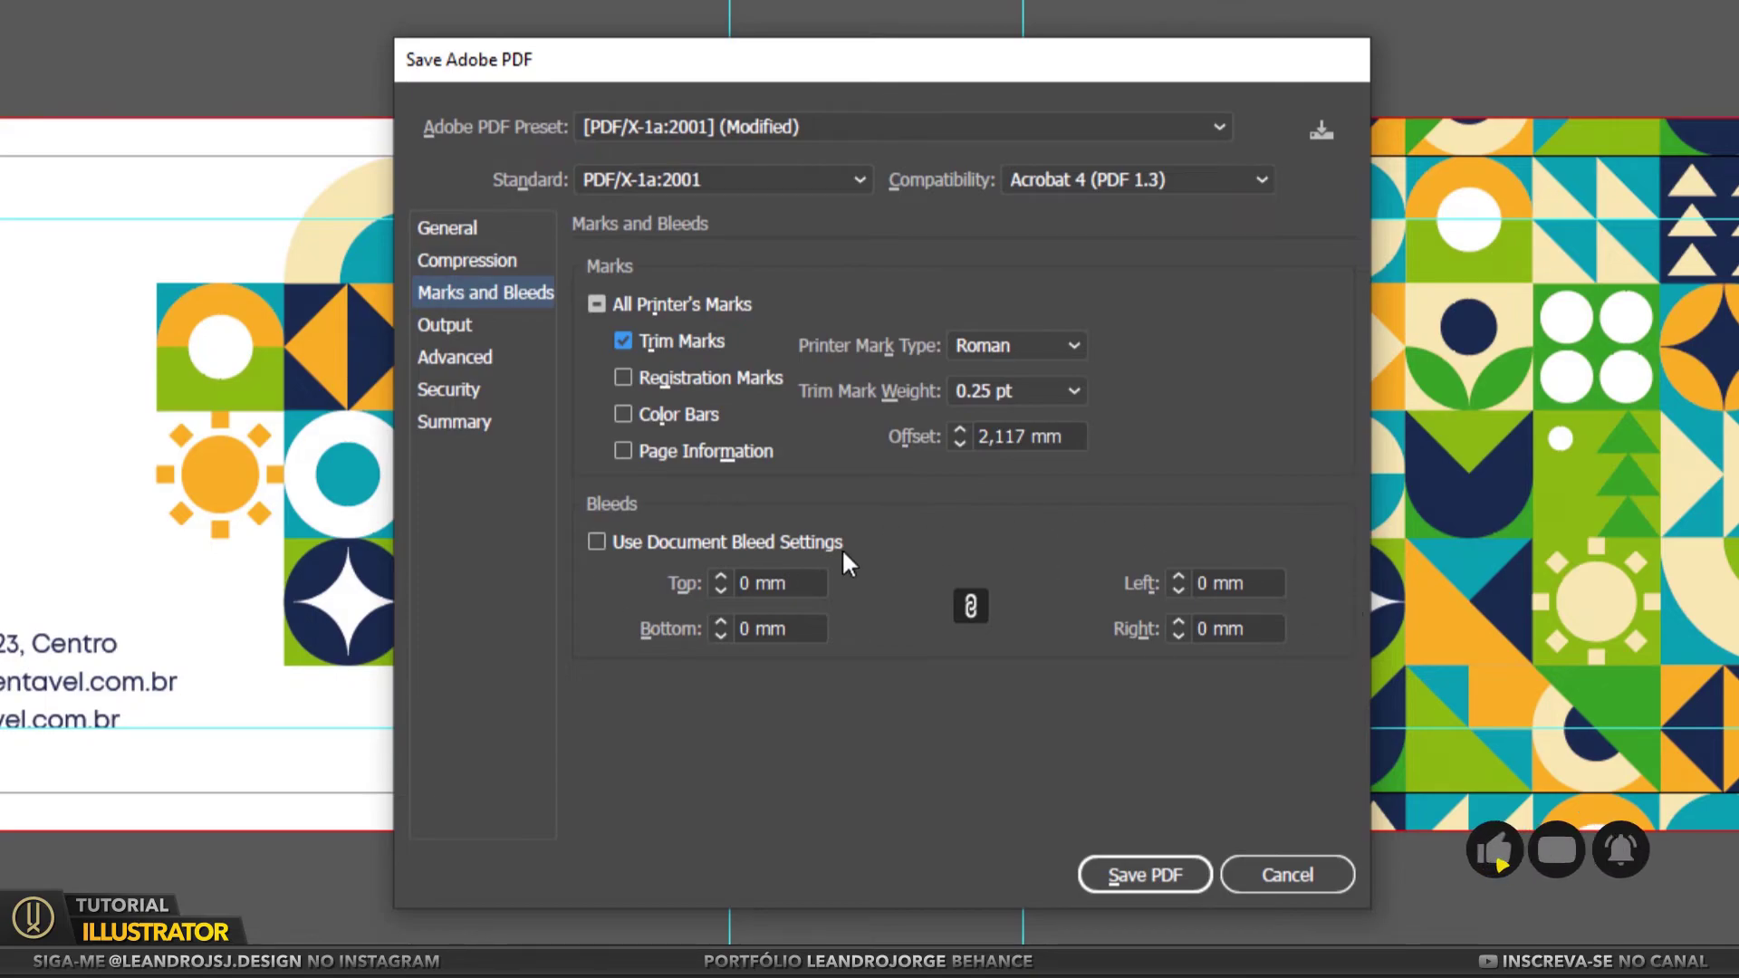
left_click(597, 542)
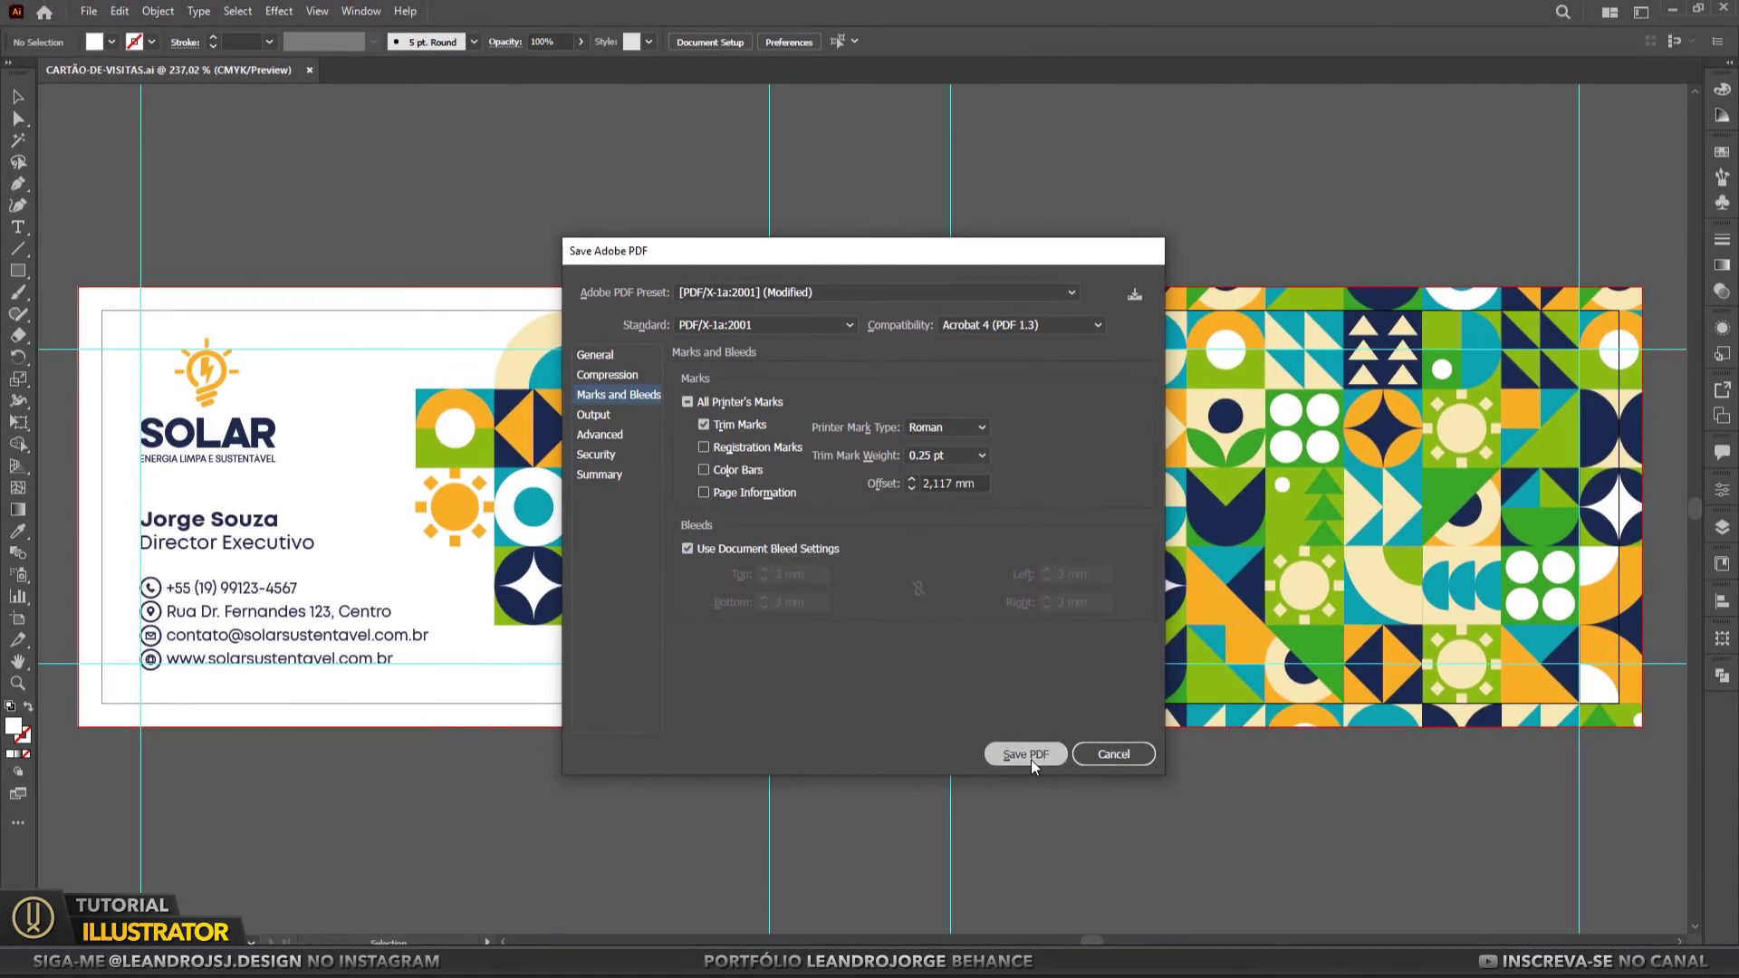
left_click(1154, 884)
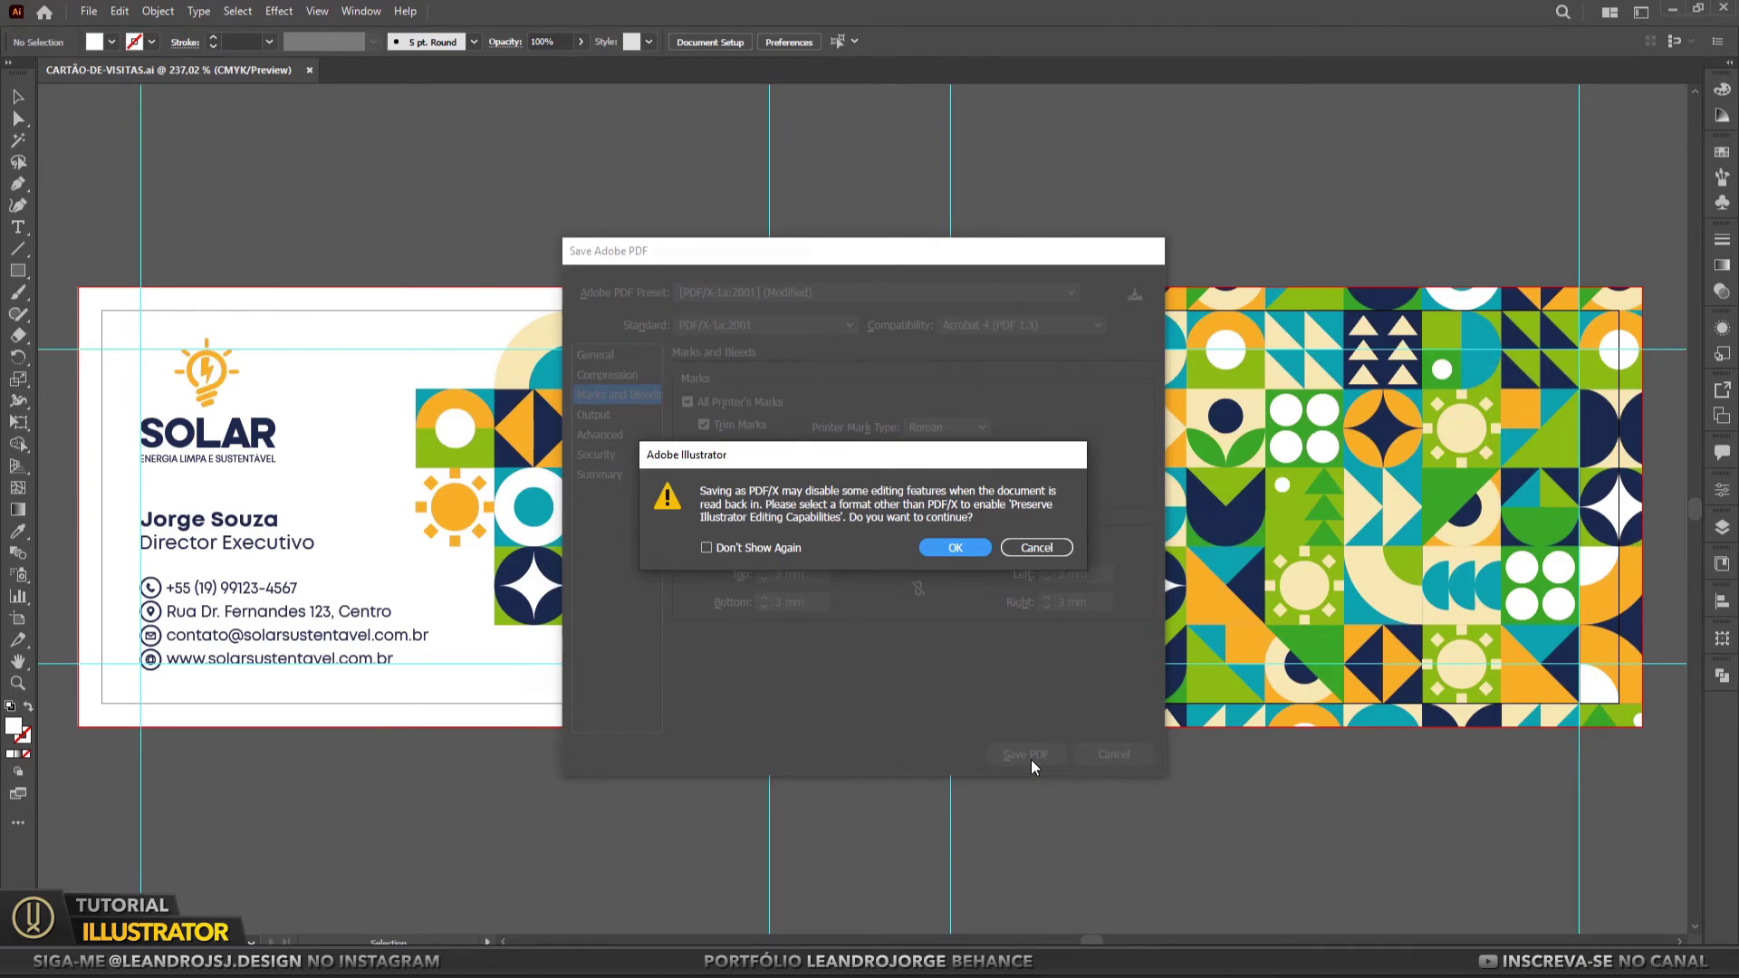
left_click(953, 548)
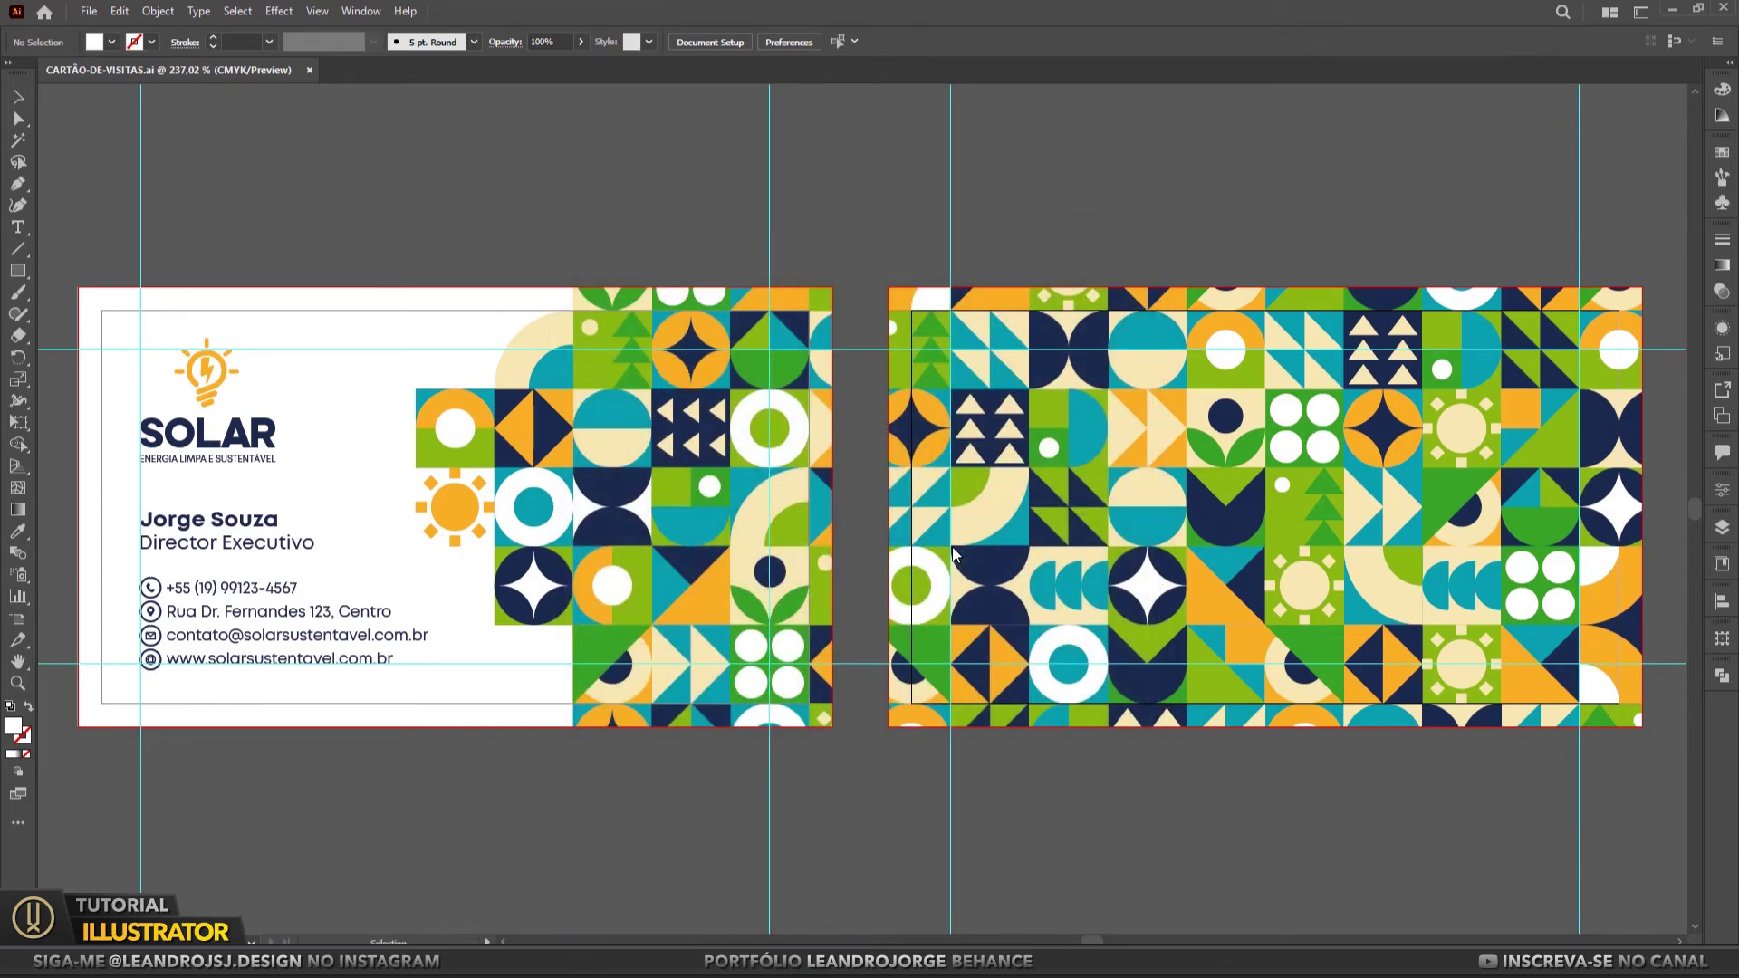
left_click(19, 119)
left_click(88, 12)
Open CARTÃO-DE-VISITAS.pdf in Acrobat and scroll between the front and patterned back pages
left_click(112, 74)
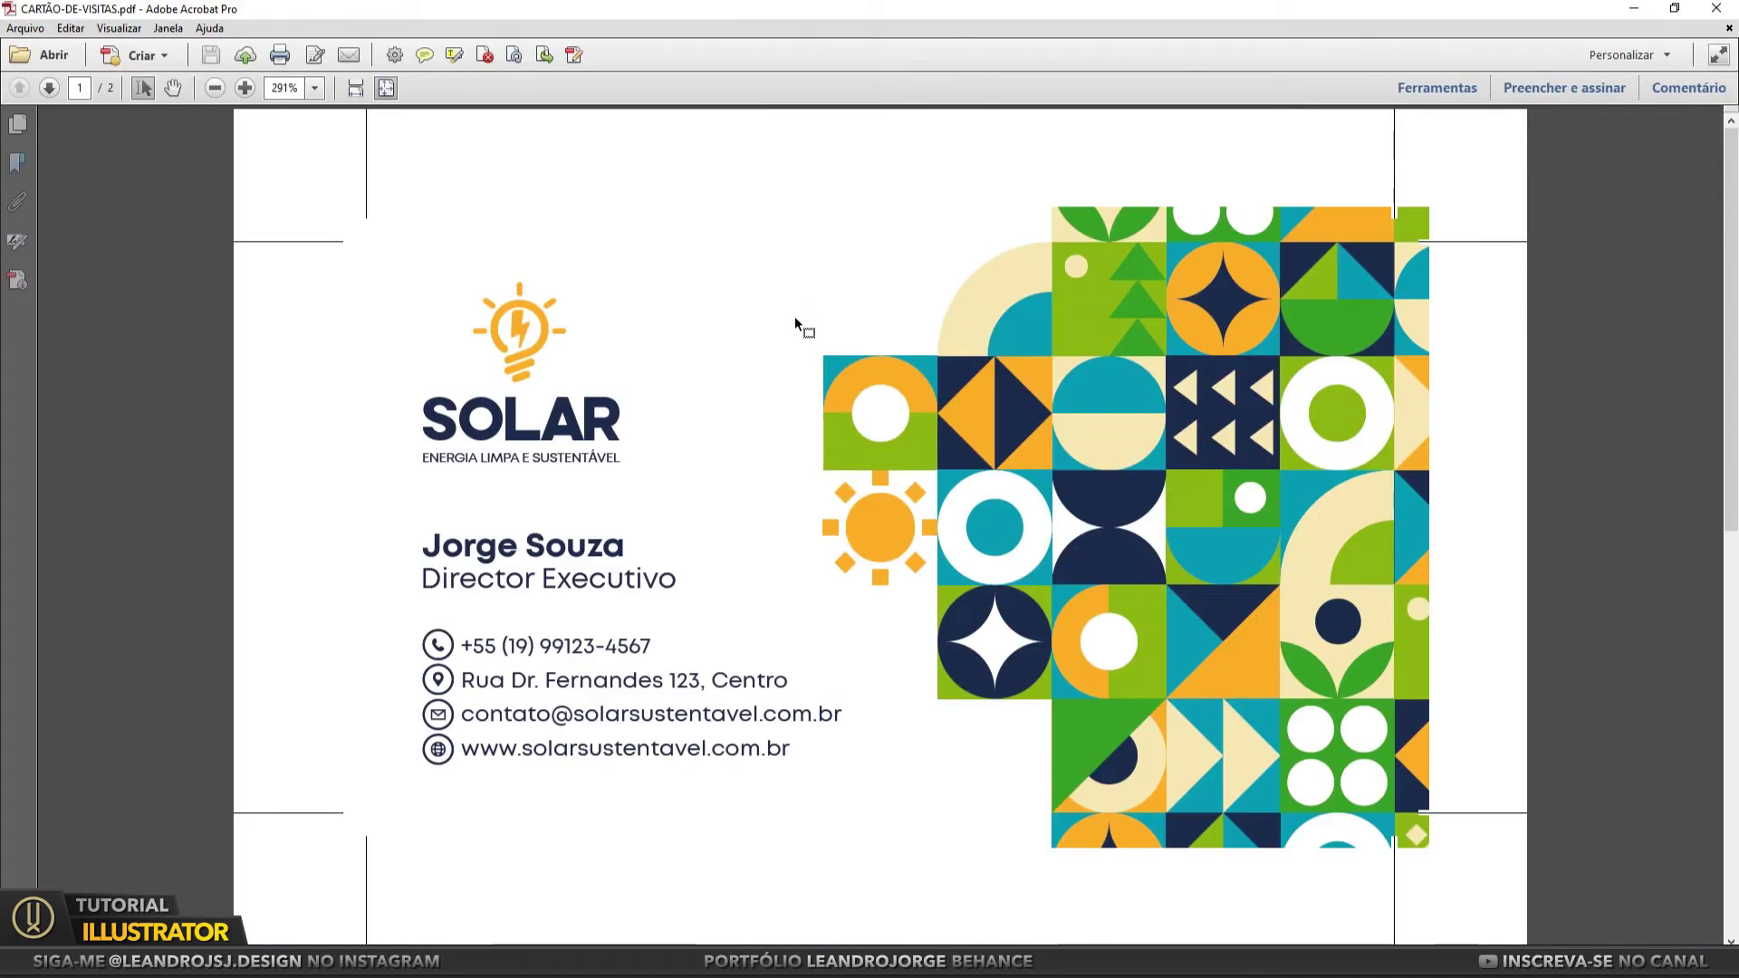
scroll(857, 362, "down", 2)
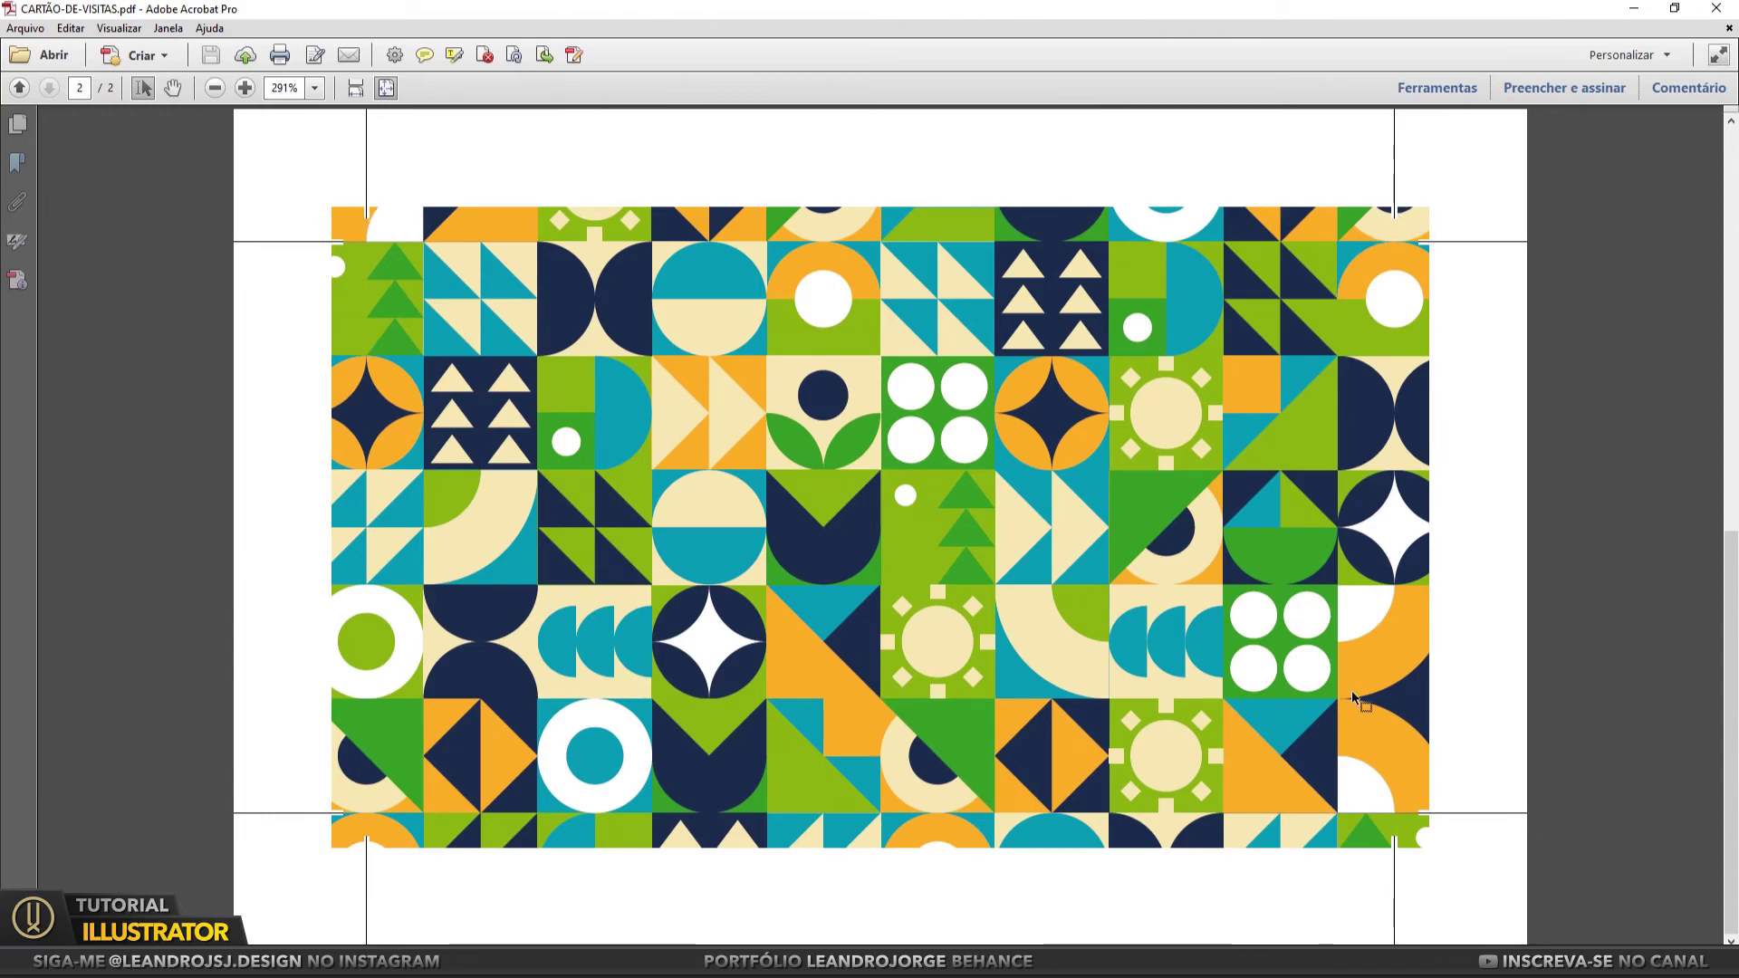
scroll(951, 616, "up", 2)
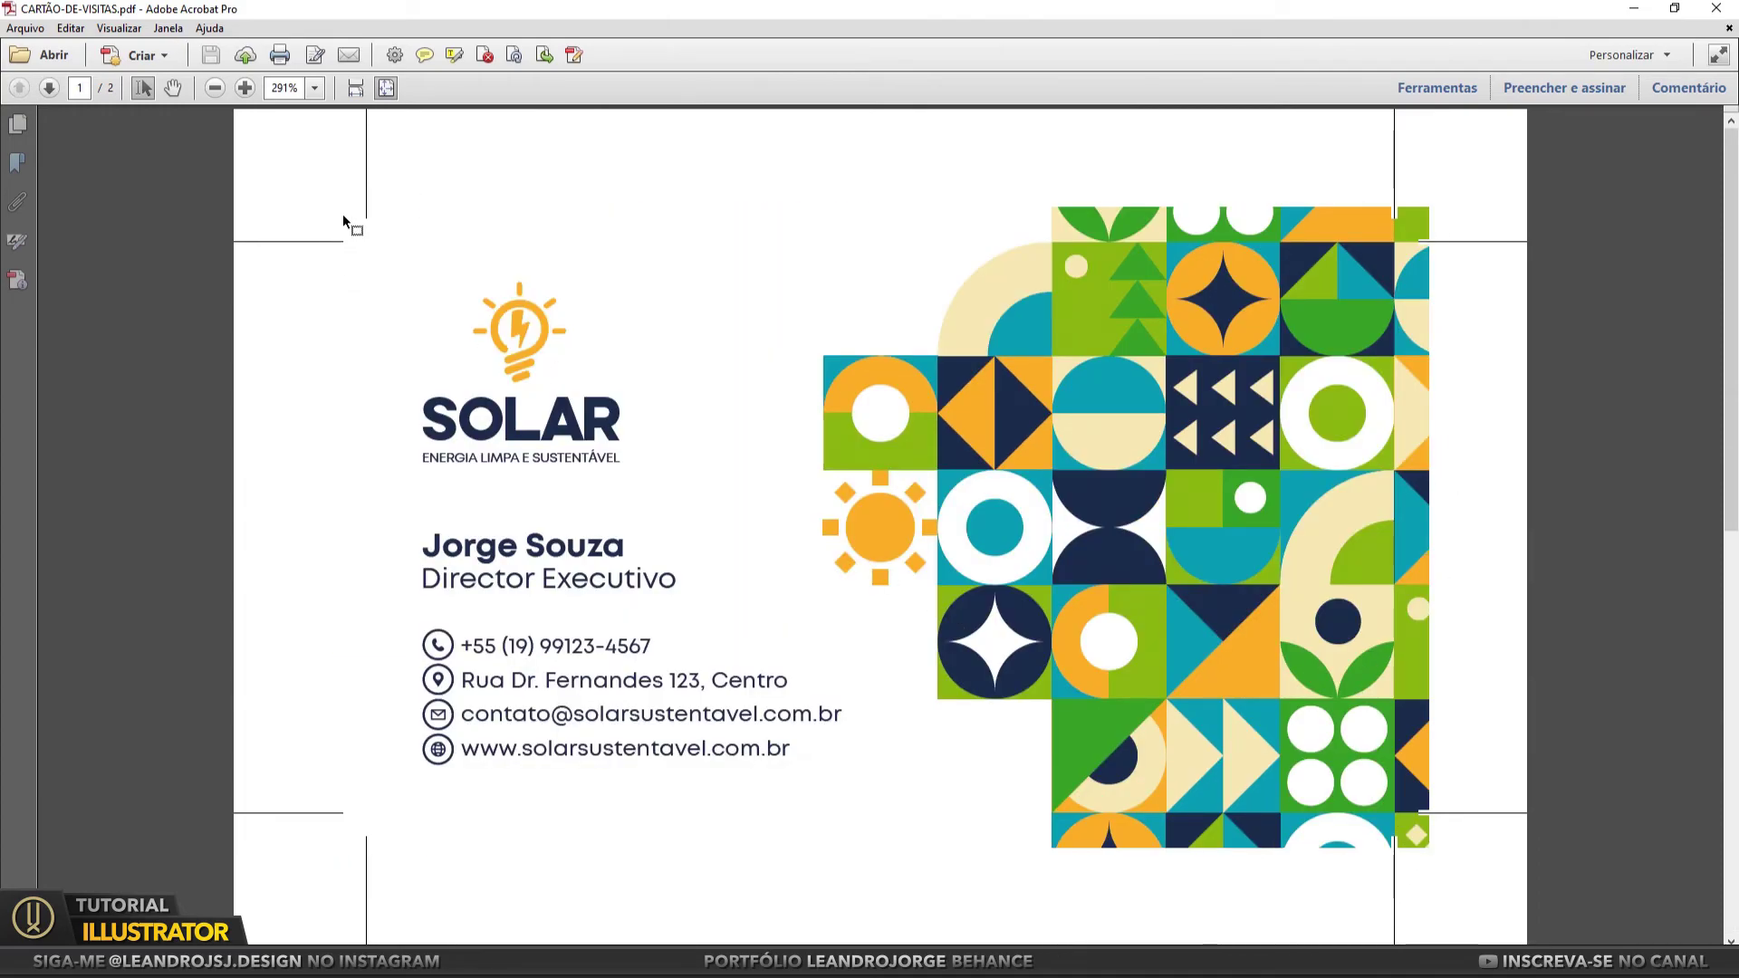
scroll(1471, 576, "down", 2)
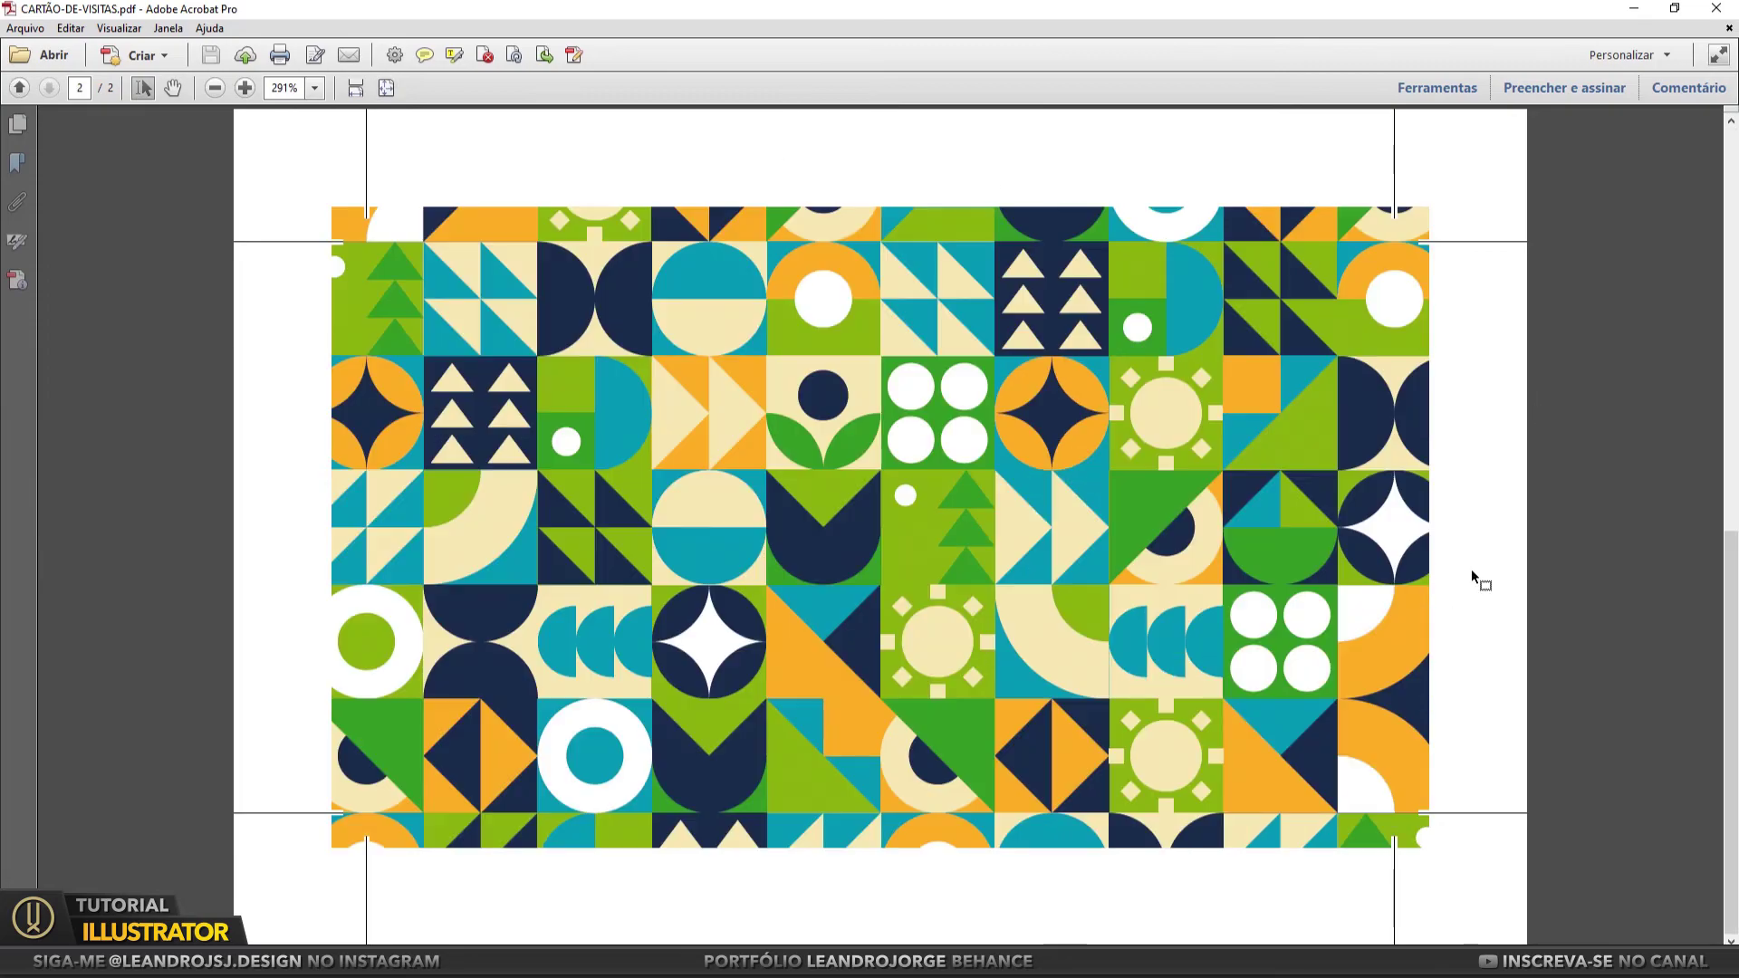
scroll(1470, 576, "up", 2)
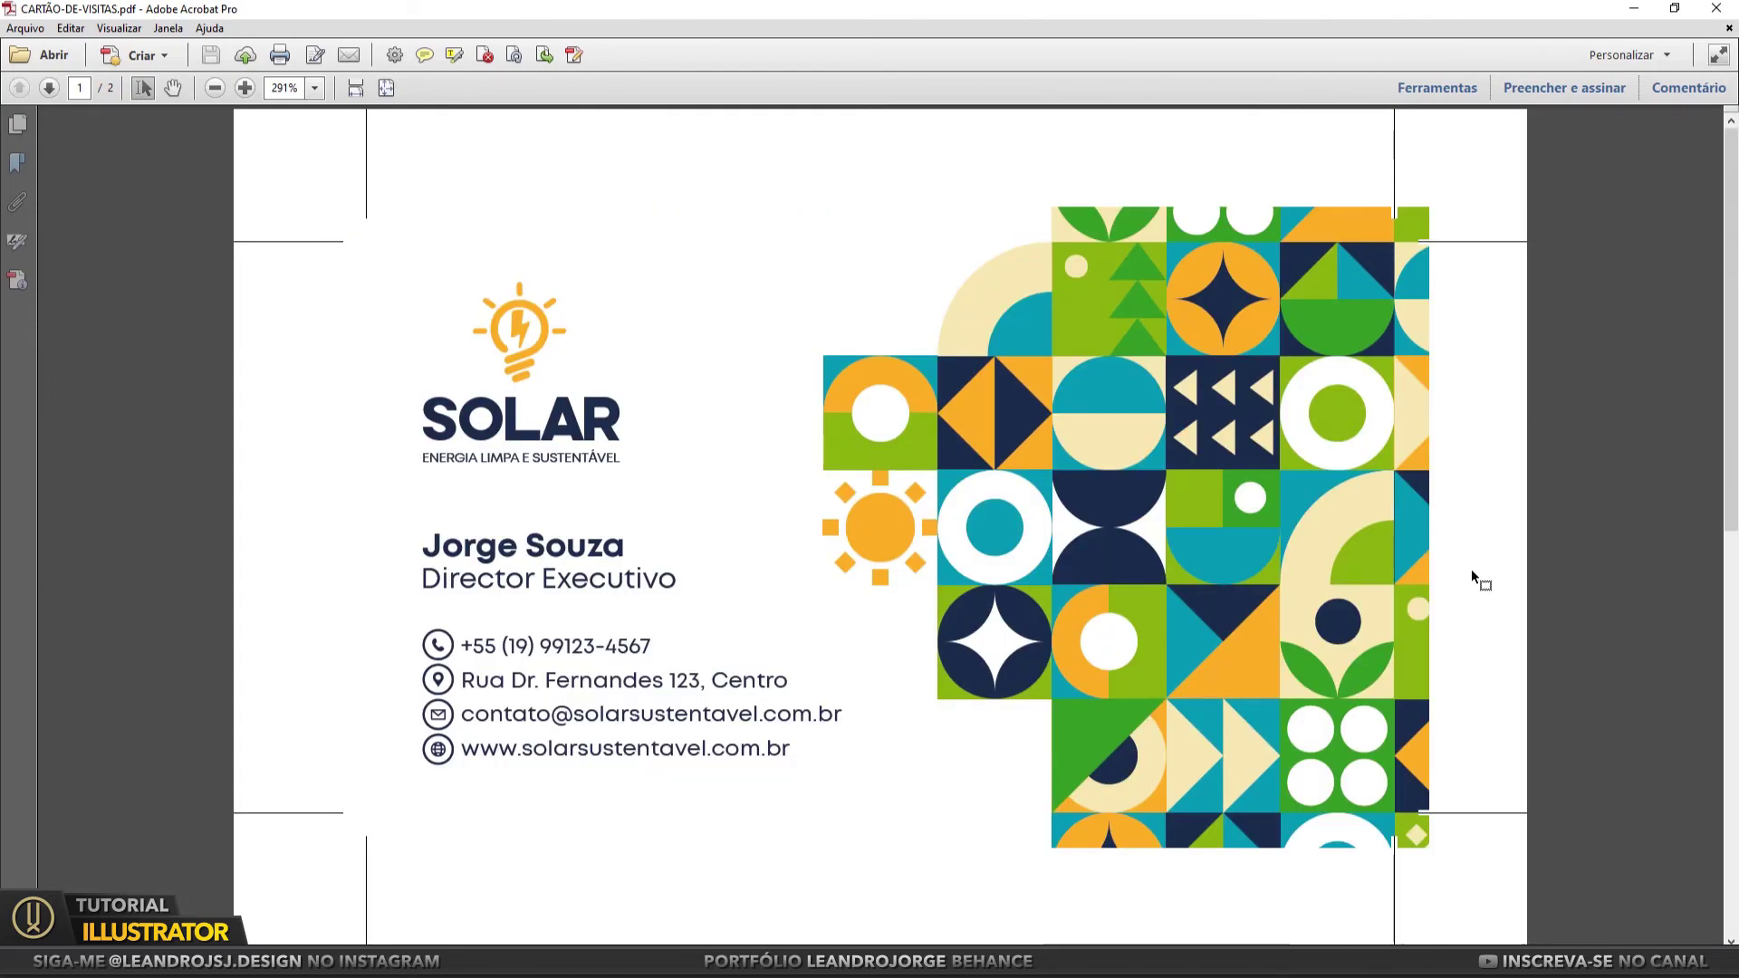
Close Acrobat and switch Illustrator to Trim View to preview both cards trimmed
left_click(1715, 11)
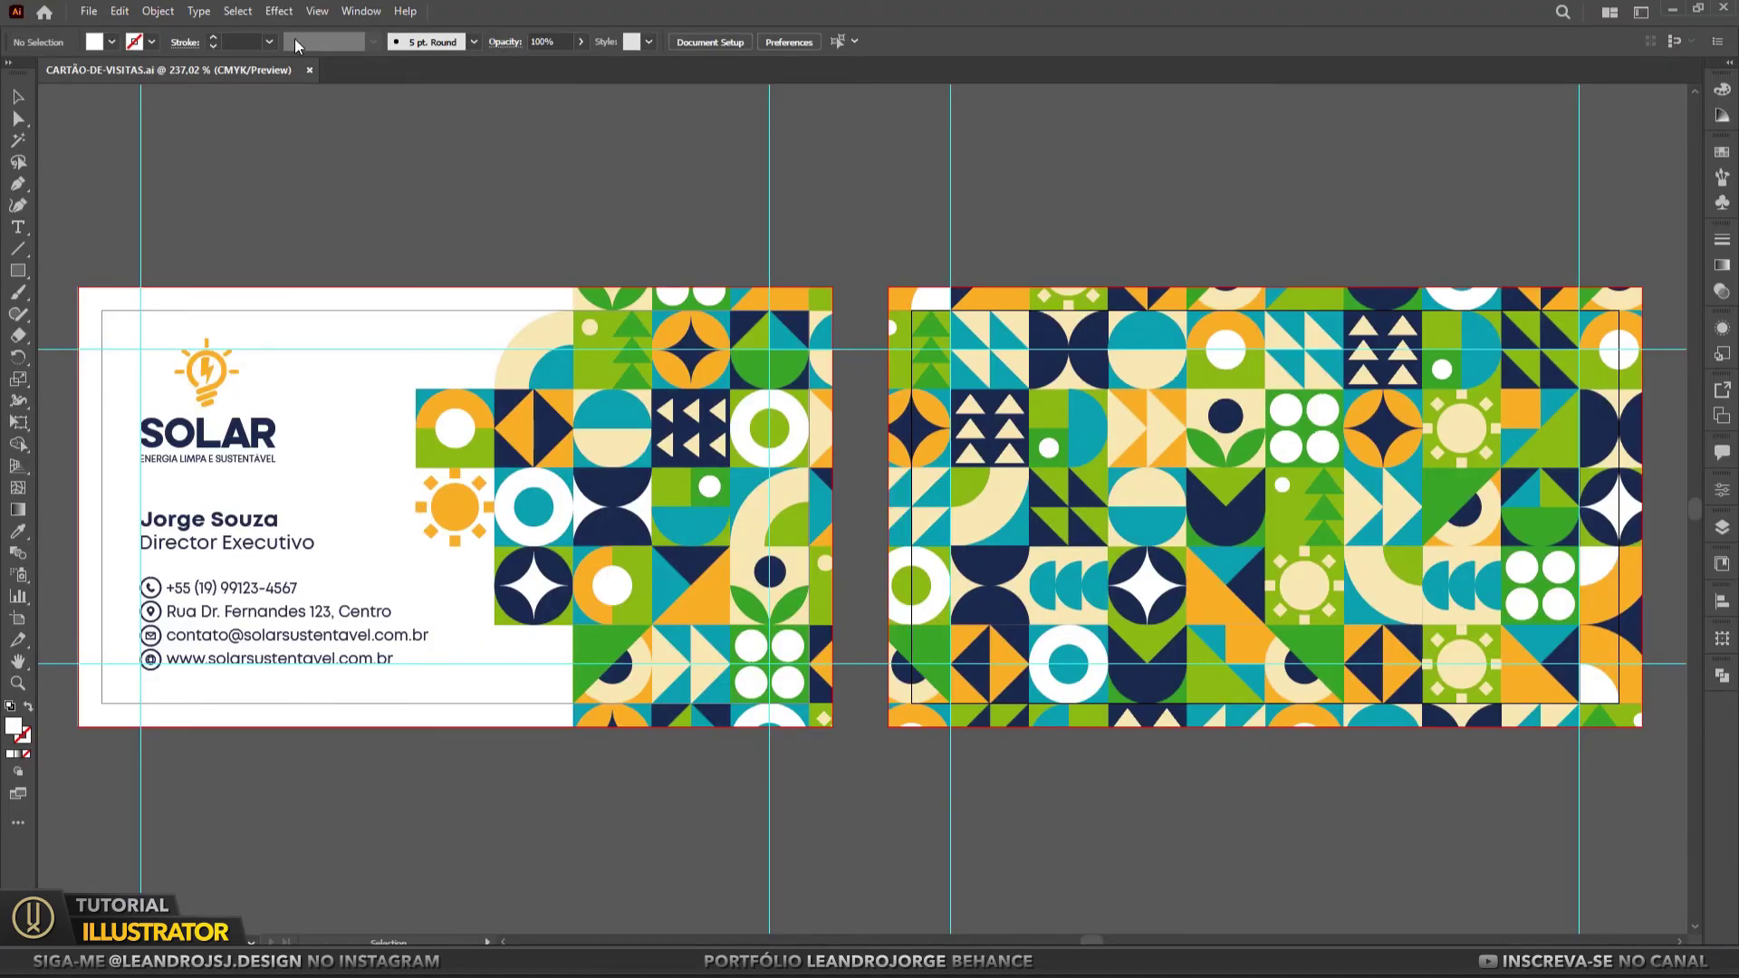
left_click(316, 11)
left_click(353, 118)
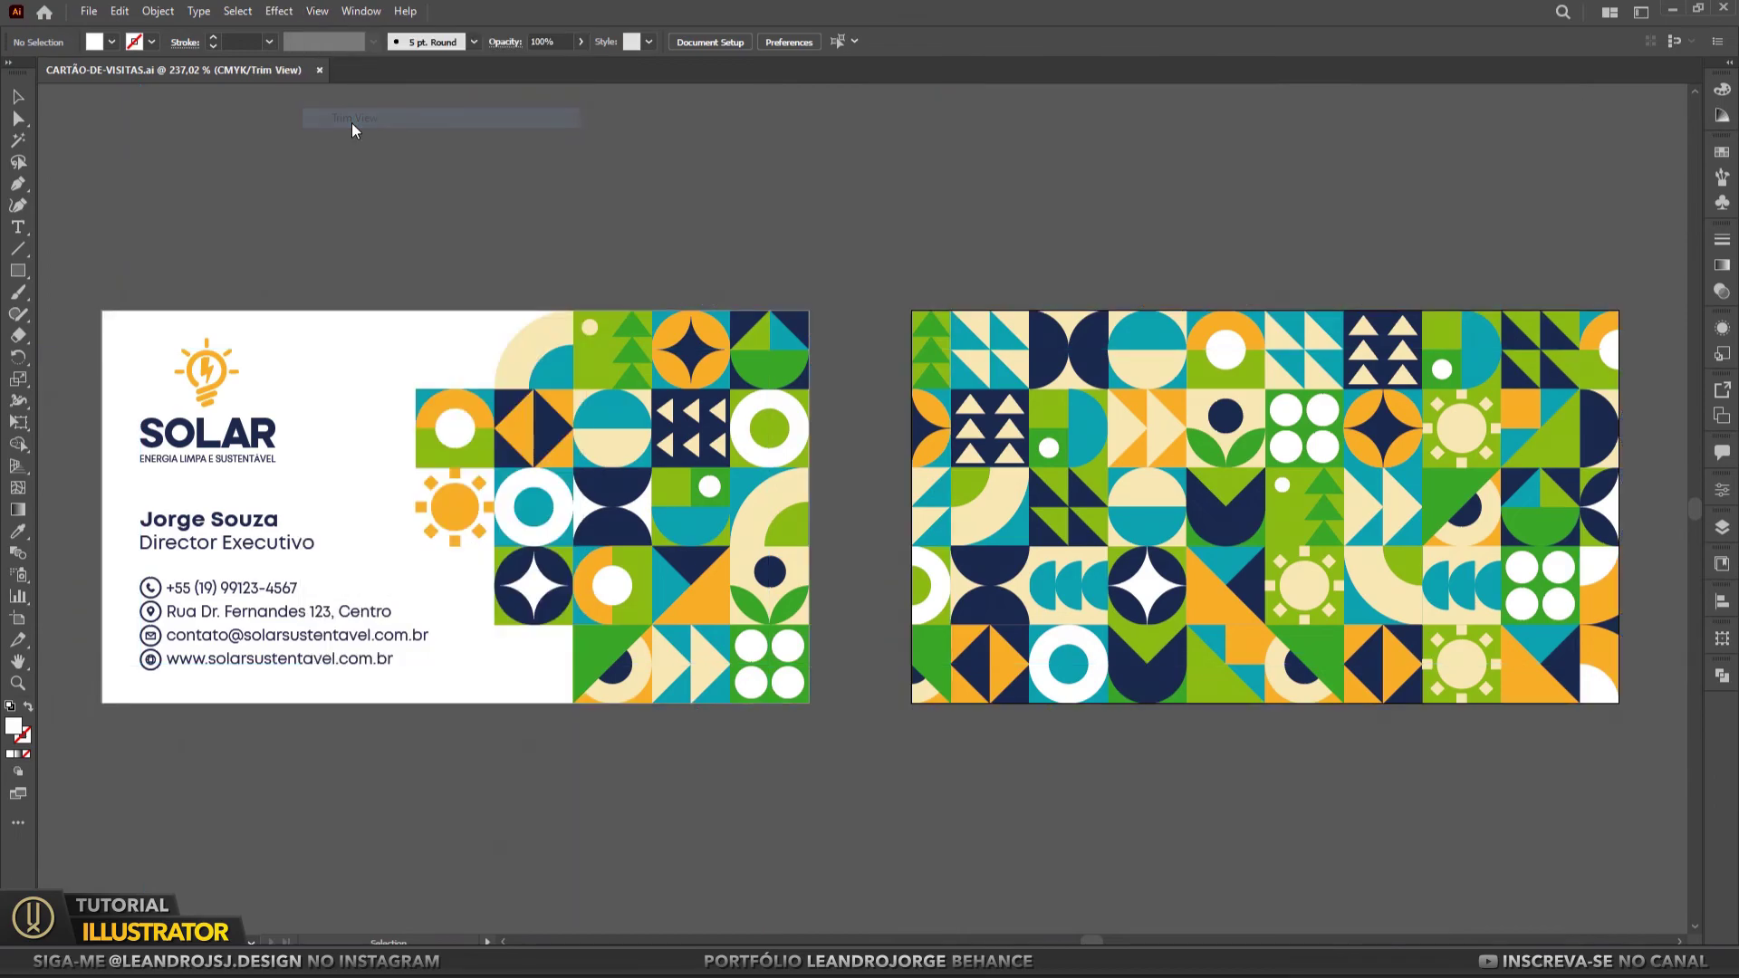